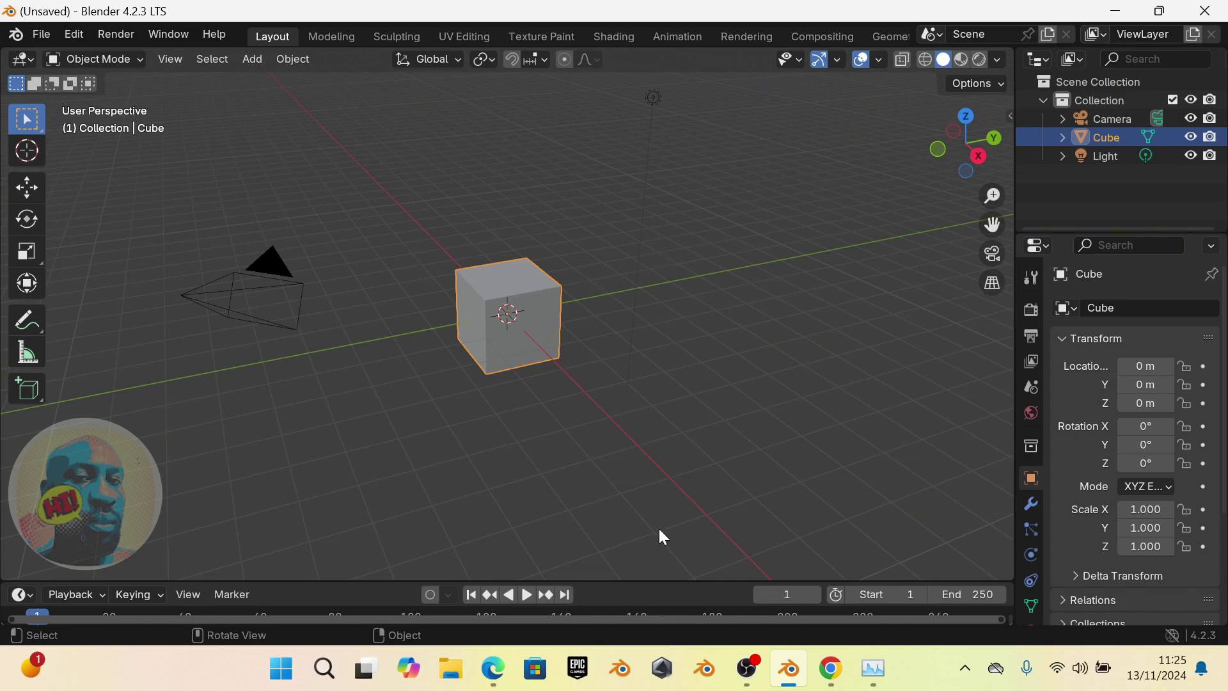
Switch to the Fab website in Chrome, look over the Chips Bag listing and open My Library
mouse_move(836, 684)
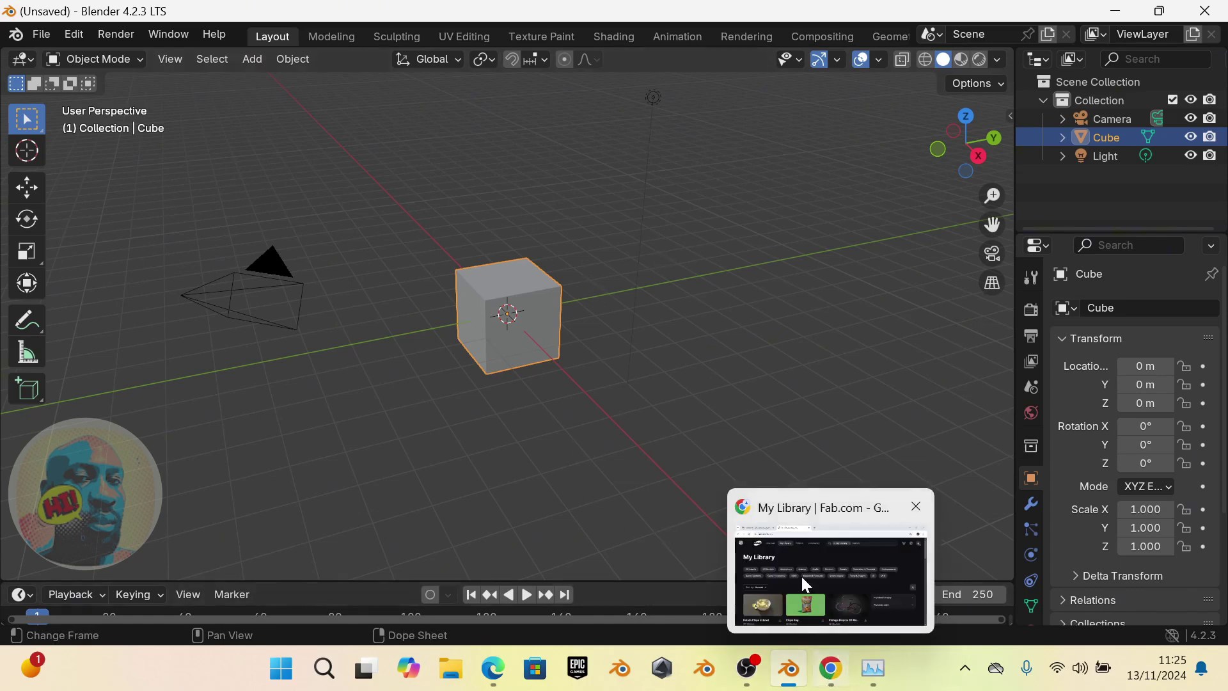
left_click(822, 631)
scroll(451, 427, "down", 3)
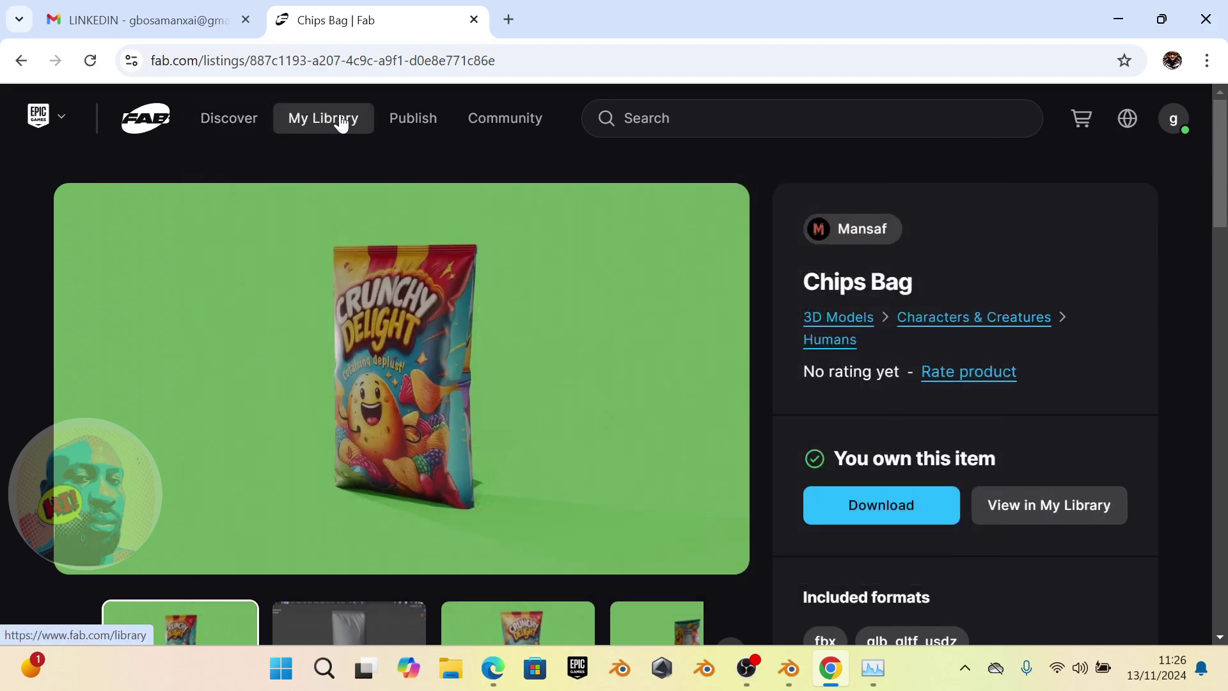
left_click(308, 122)
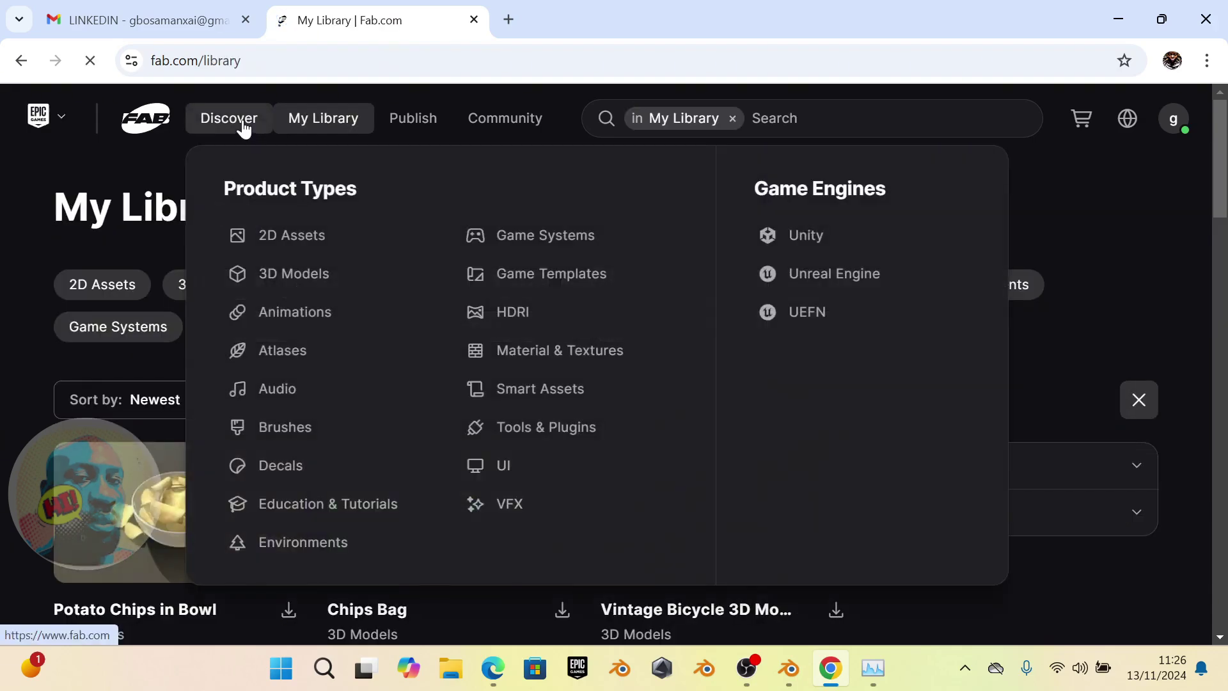
Search Fab's 3D Models category for "chips"
left_click(243, 125)
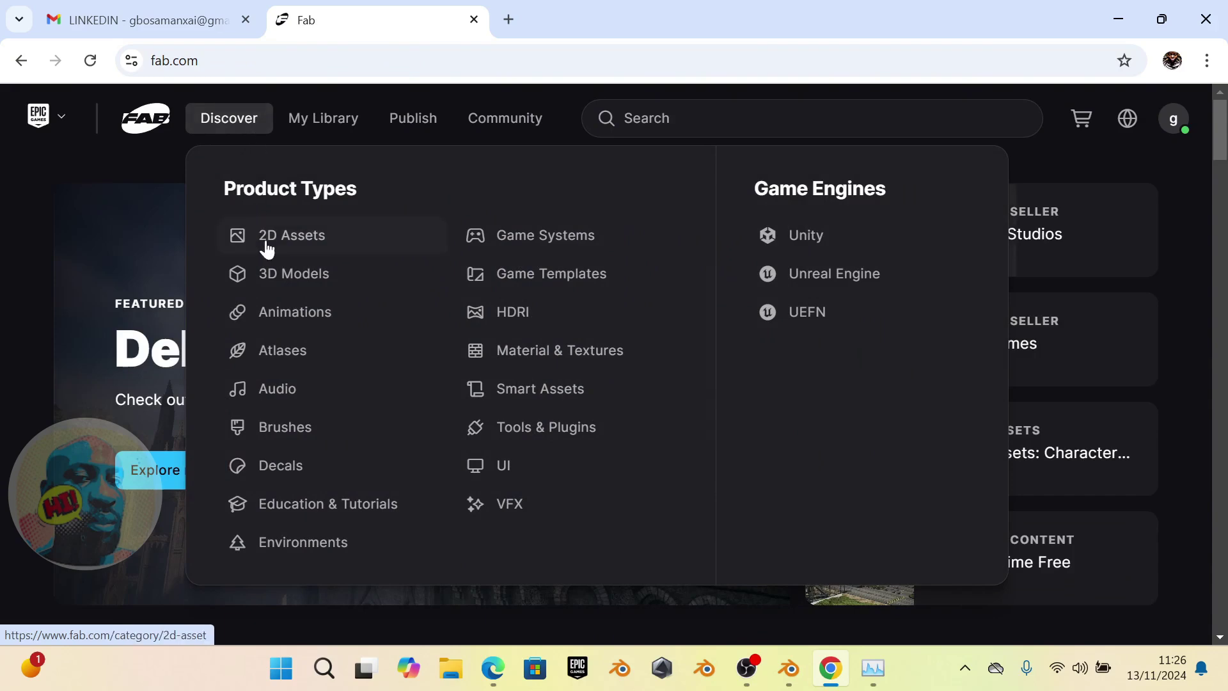
left_click(275, 276)
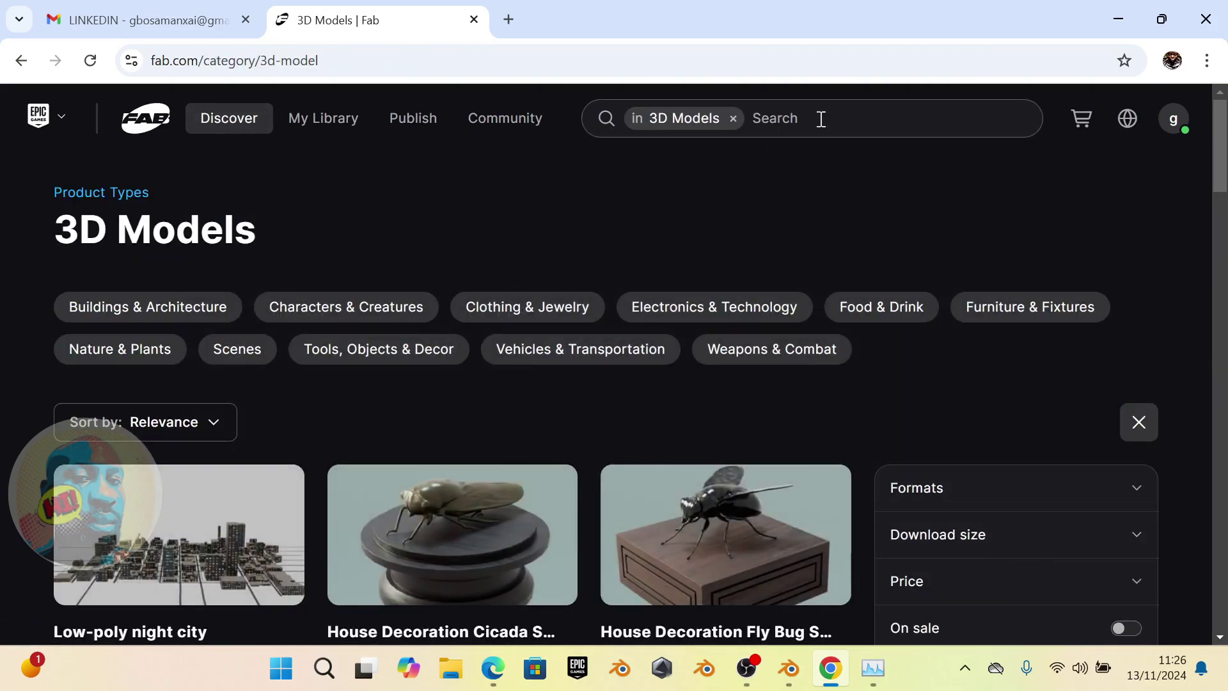
left_click(822, 119)
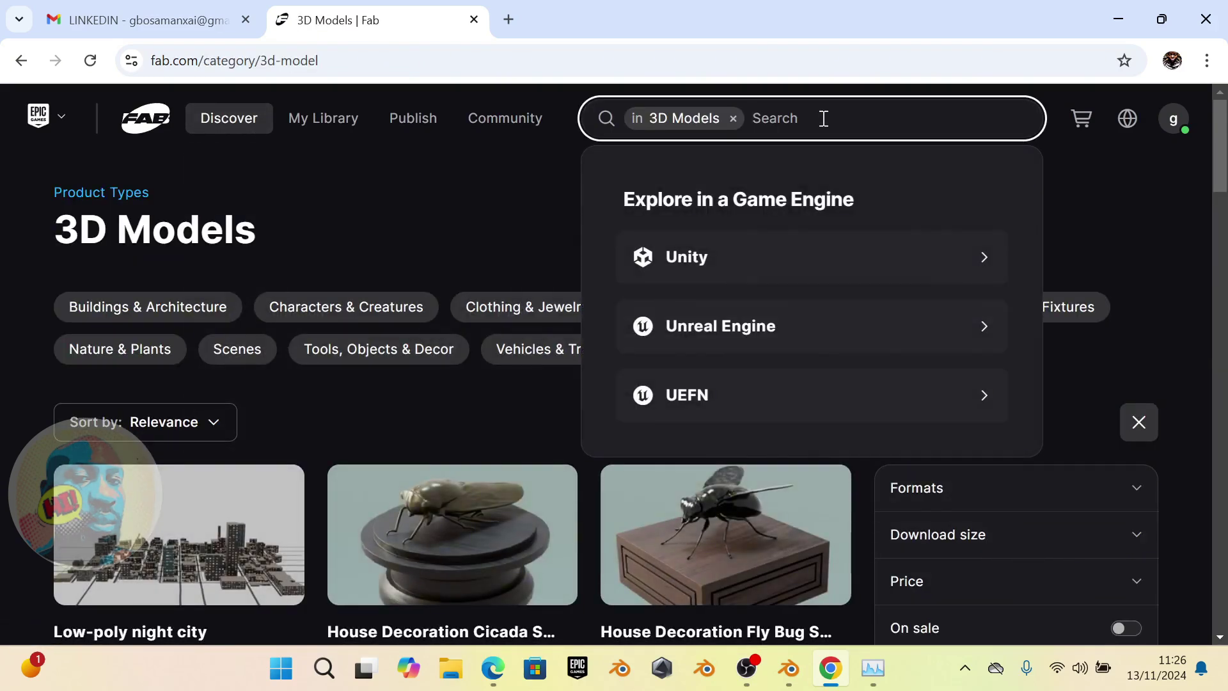
type("chips")
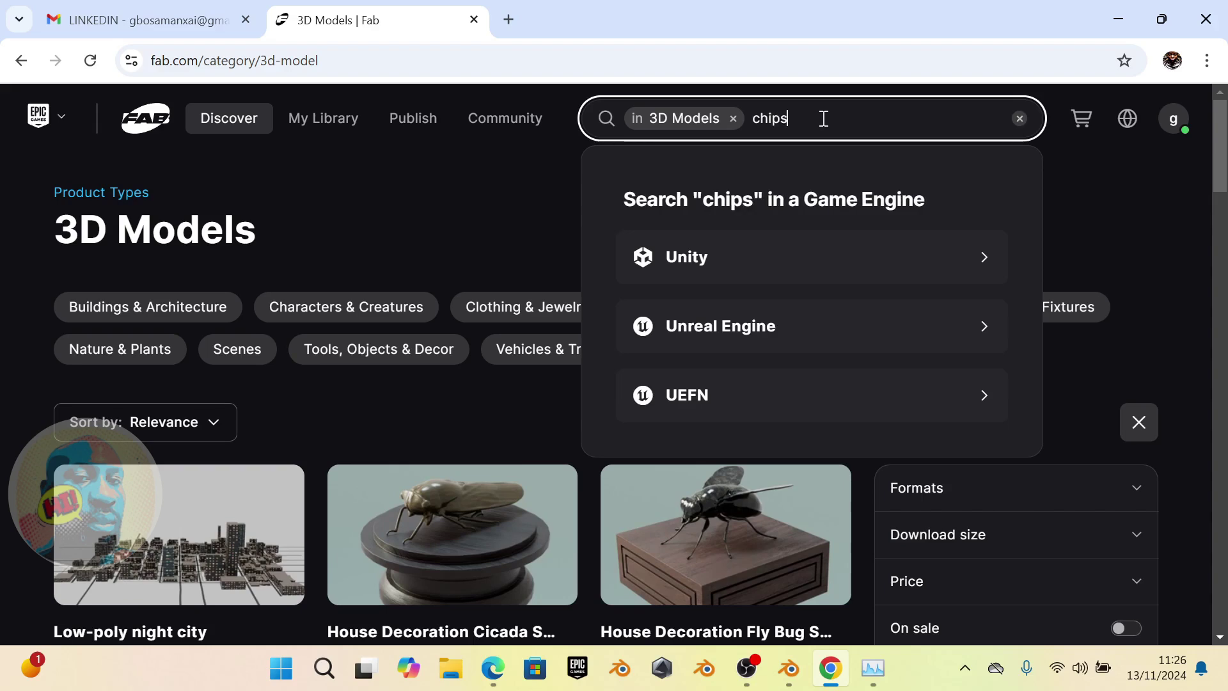
key("Return")
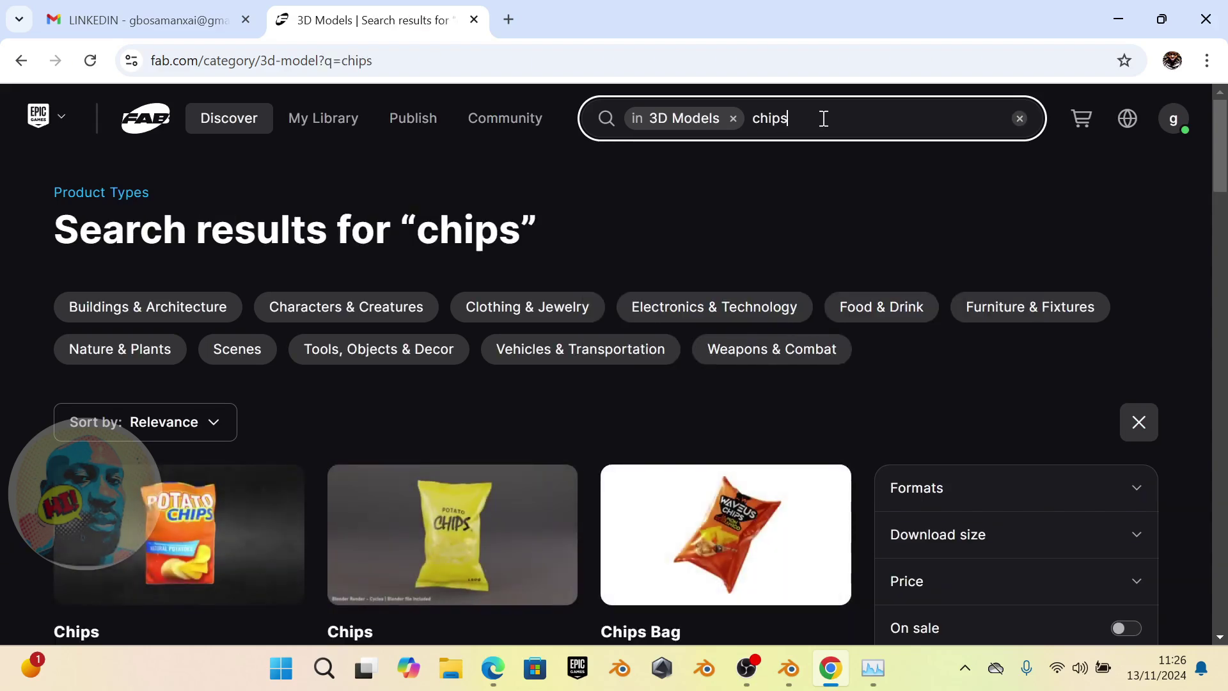
Look over the chips search results and sort them by Price (Lowest first)
scroll(611, 466, "down", 5)
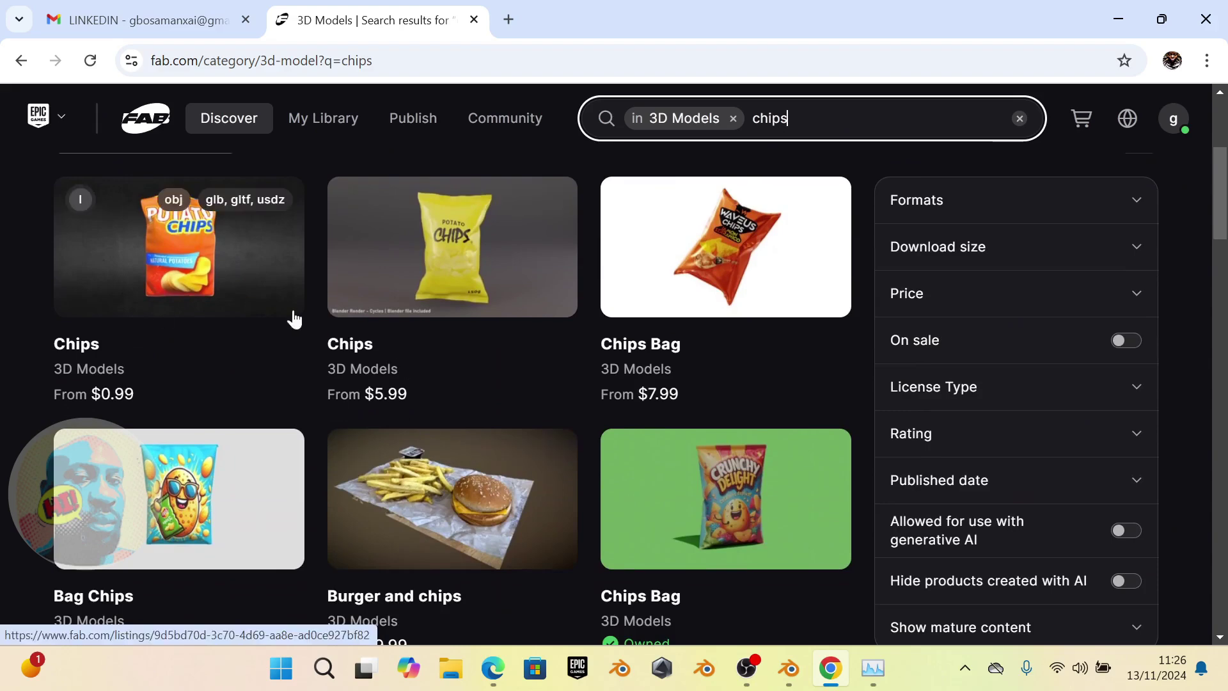
scroll(773, 467, "down", 1)
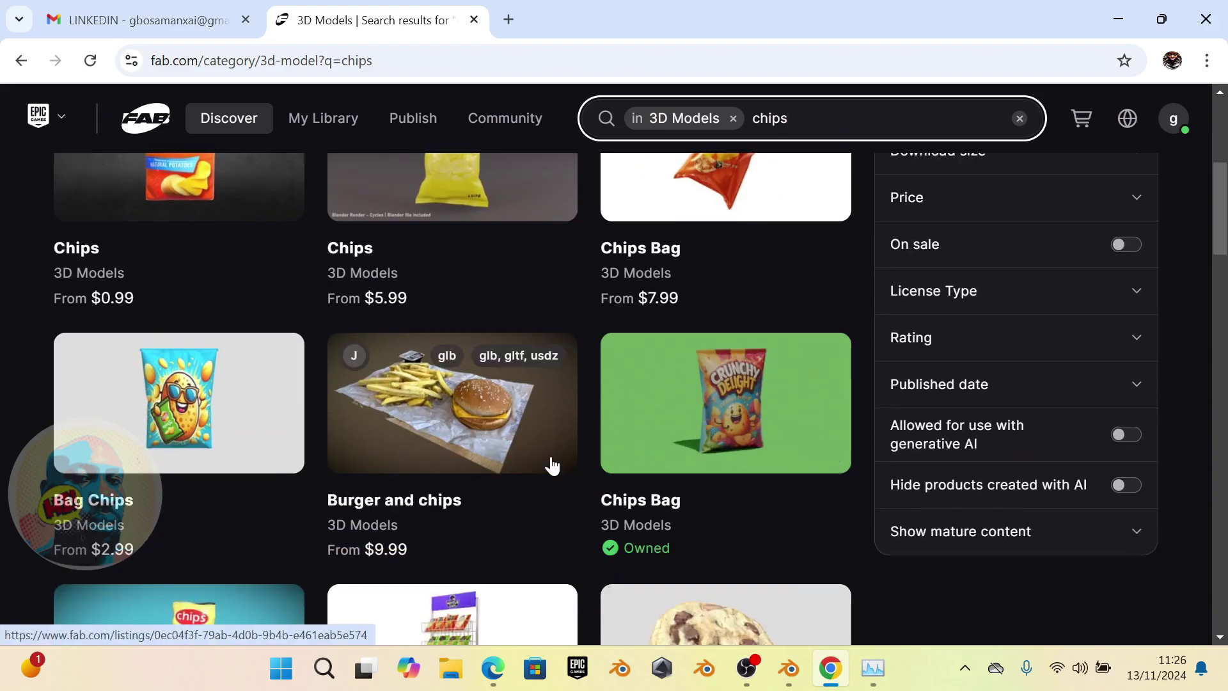
scroll(562, 435, "down", 4)
scroll(562, 435, "up", 10)
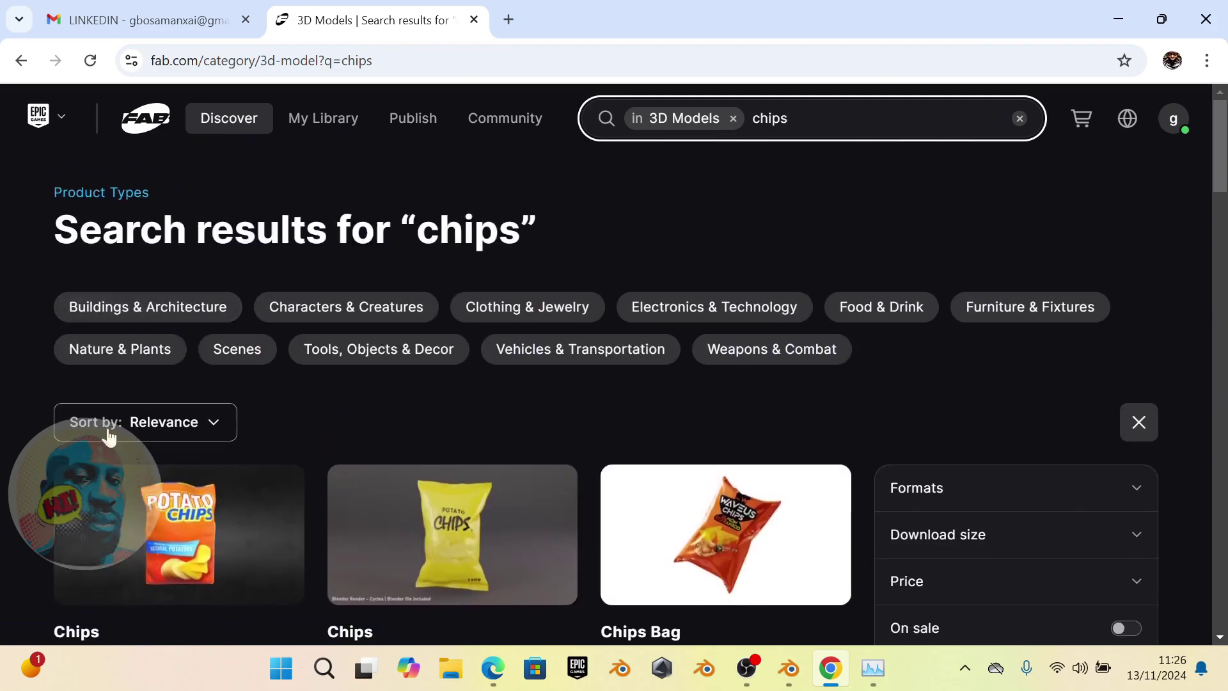
left_click(195, 433)
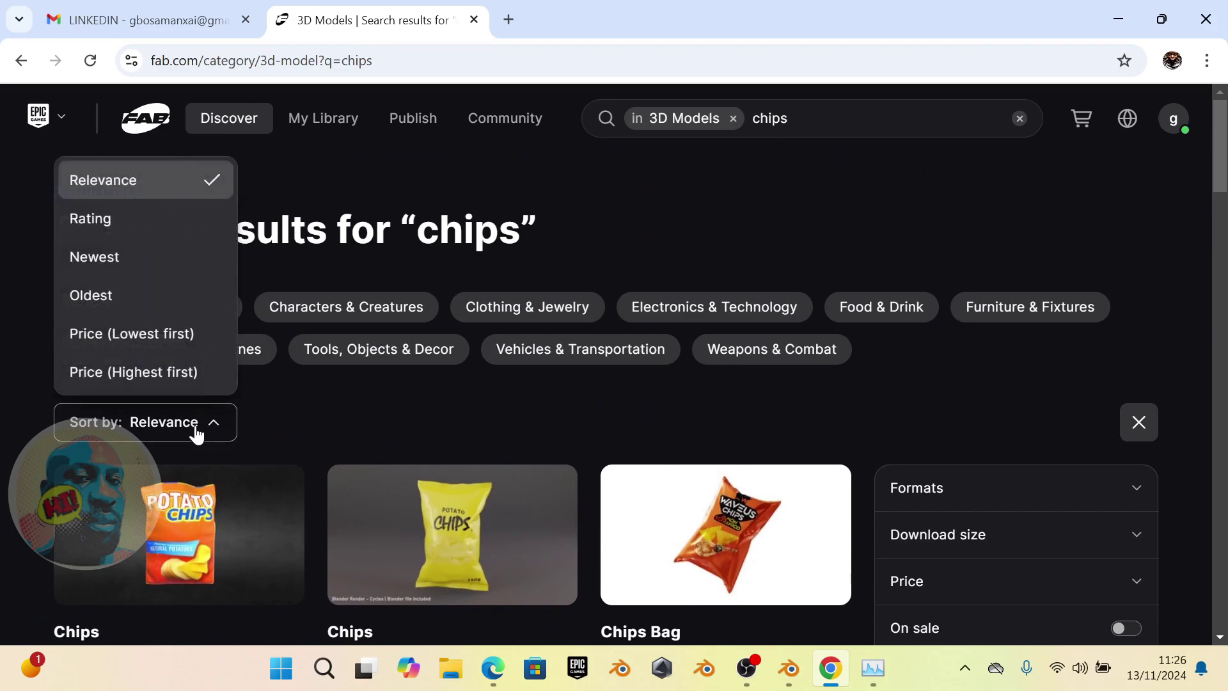
left_click(184, 334)
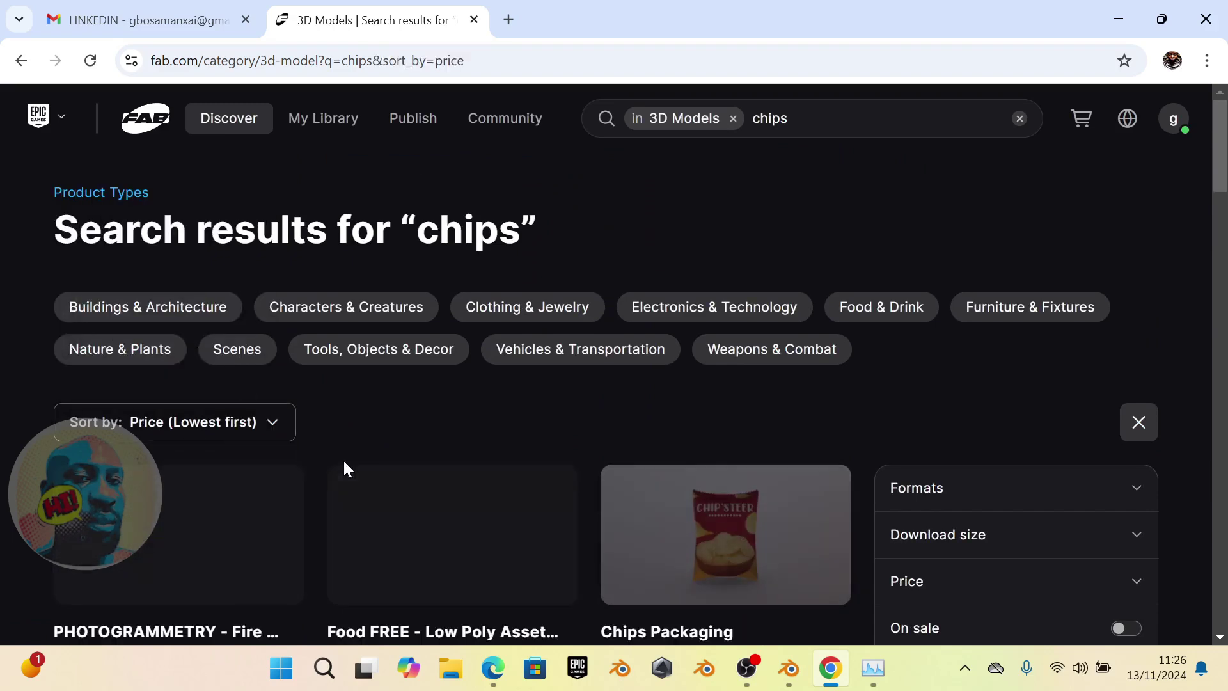
Examine the price-sorted results for free chips bag and potato chip models
scroll(330, 443, "down", 11)
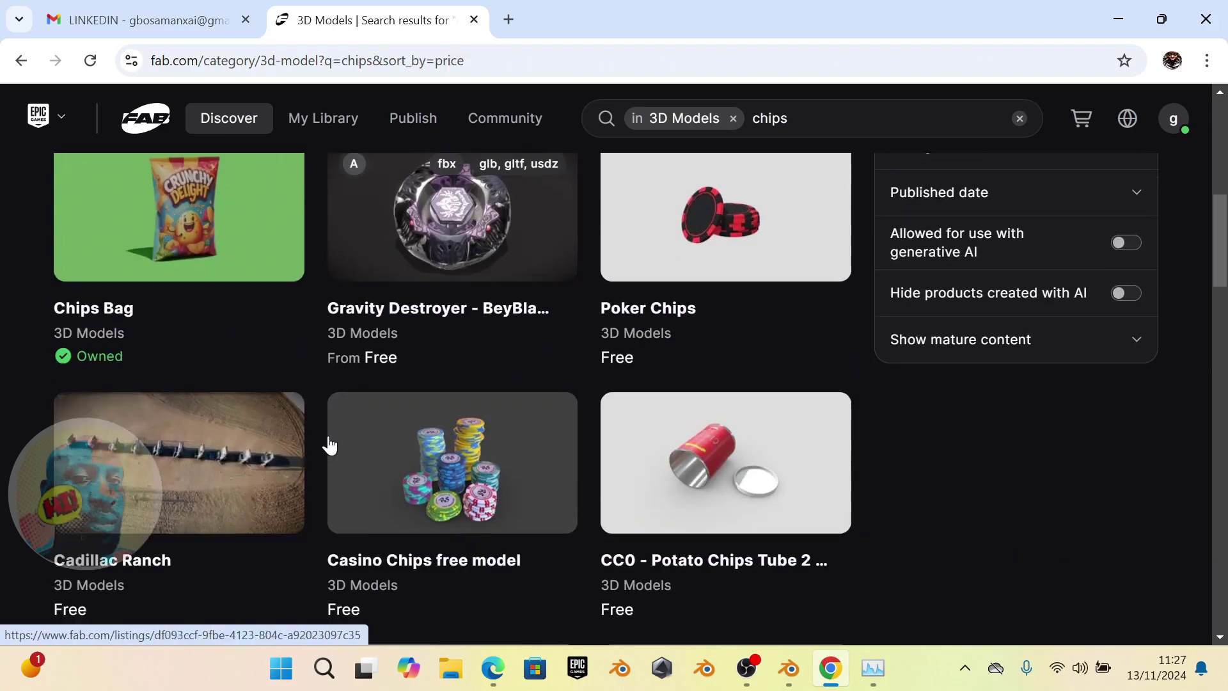
scroll(330, 443, "up", 5)
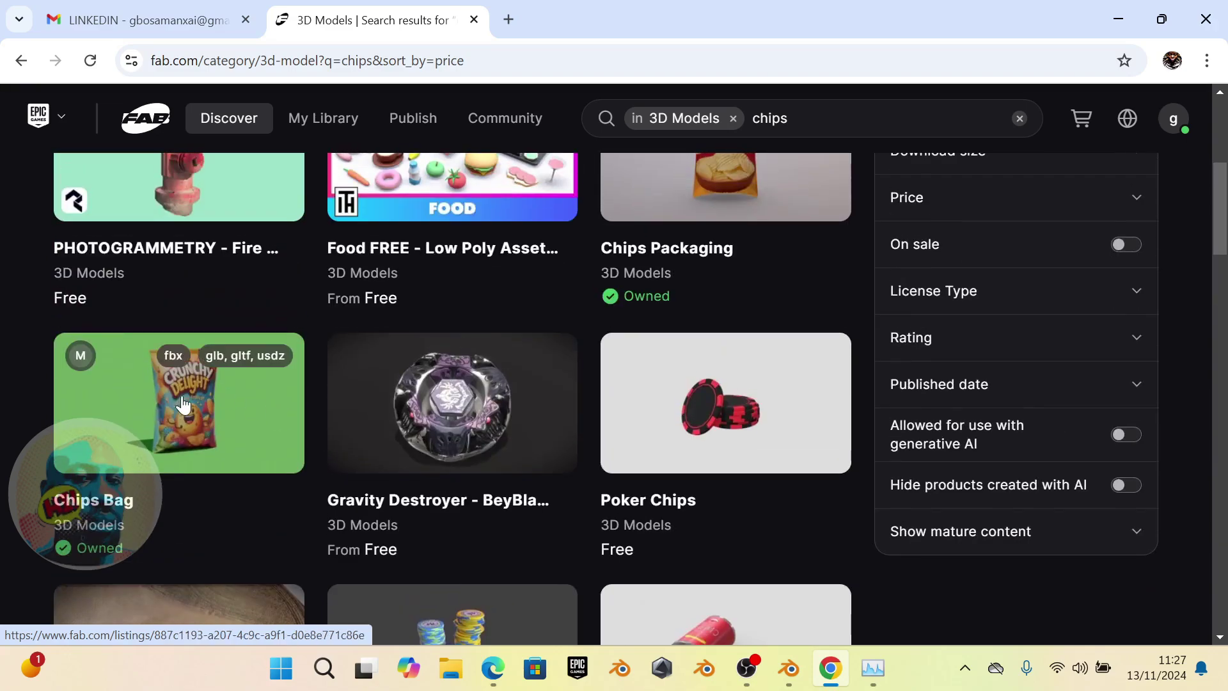
scroll(359, 469, "down", 9)
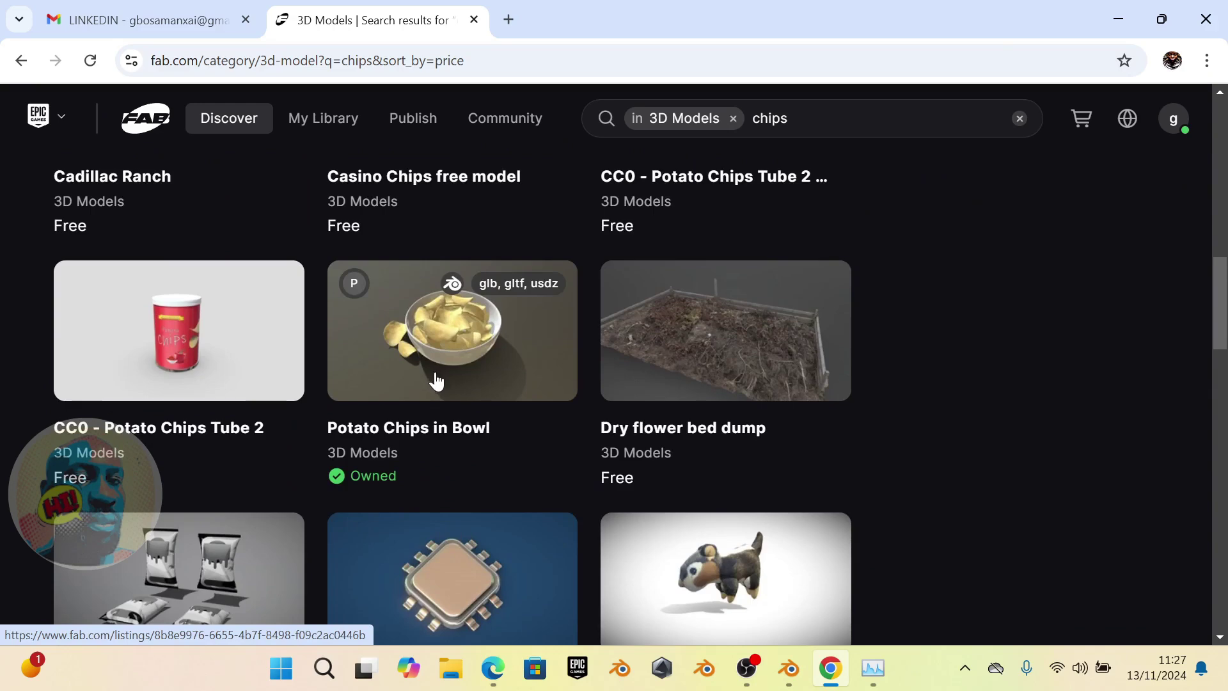
scroll(446, 483, "down", 7)
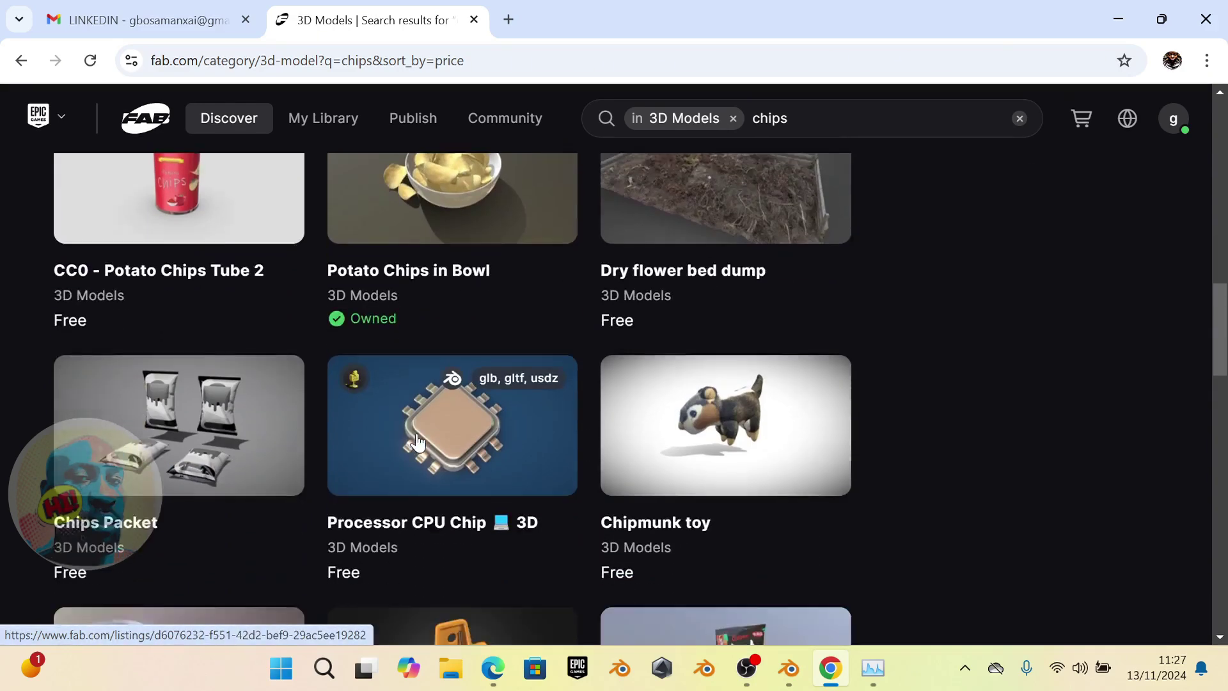
scroll(439, 430, "down", 4)
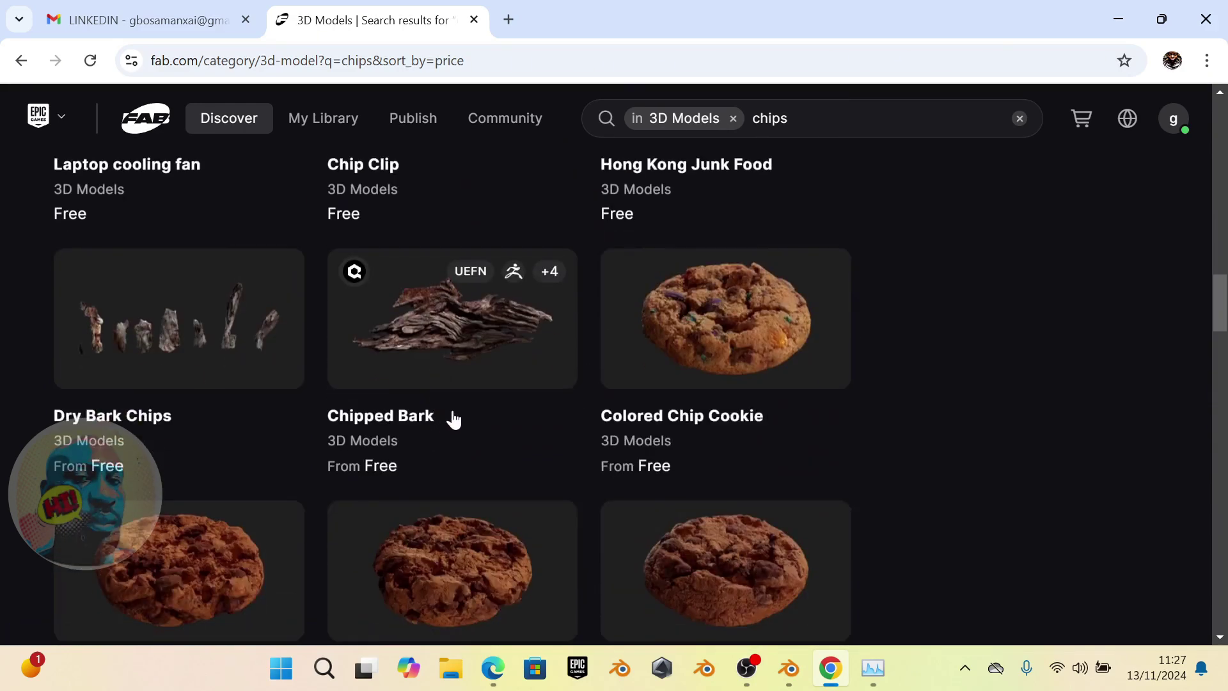
scroll(453, 420, "down", 1)
scroll(453, 420, "down", 7)
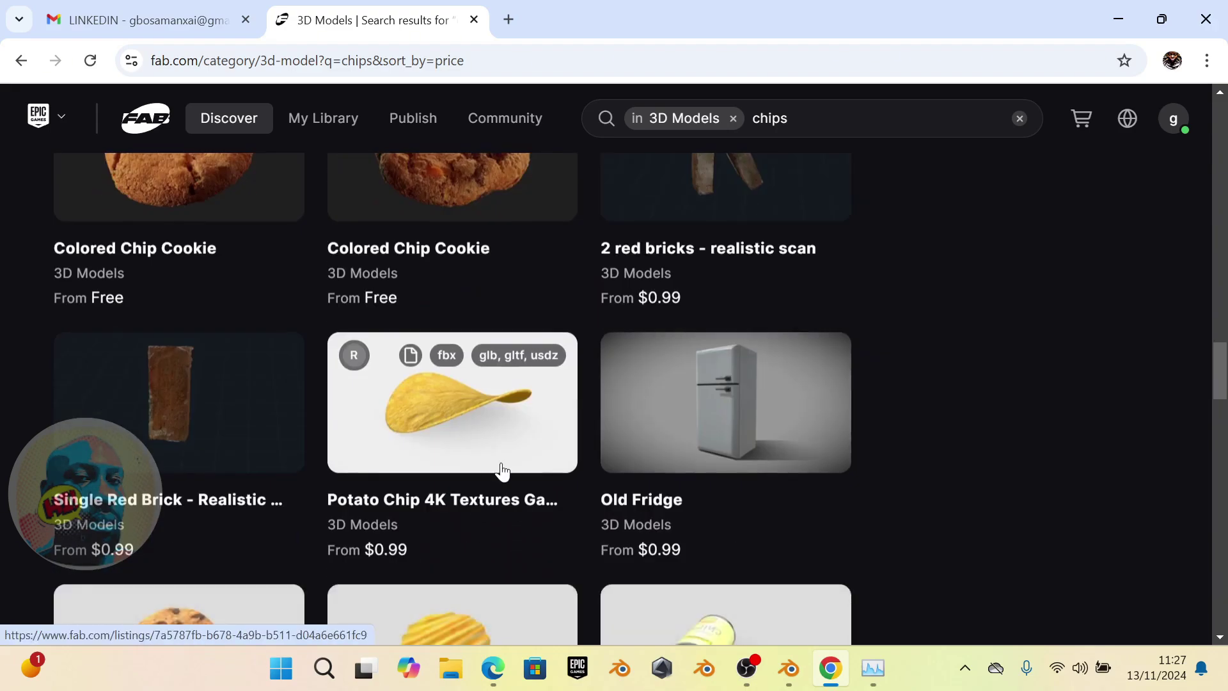
scroll(501, 472, "up", 20)
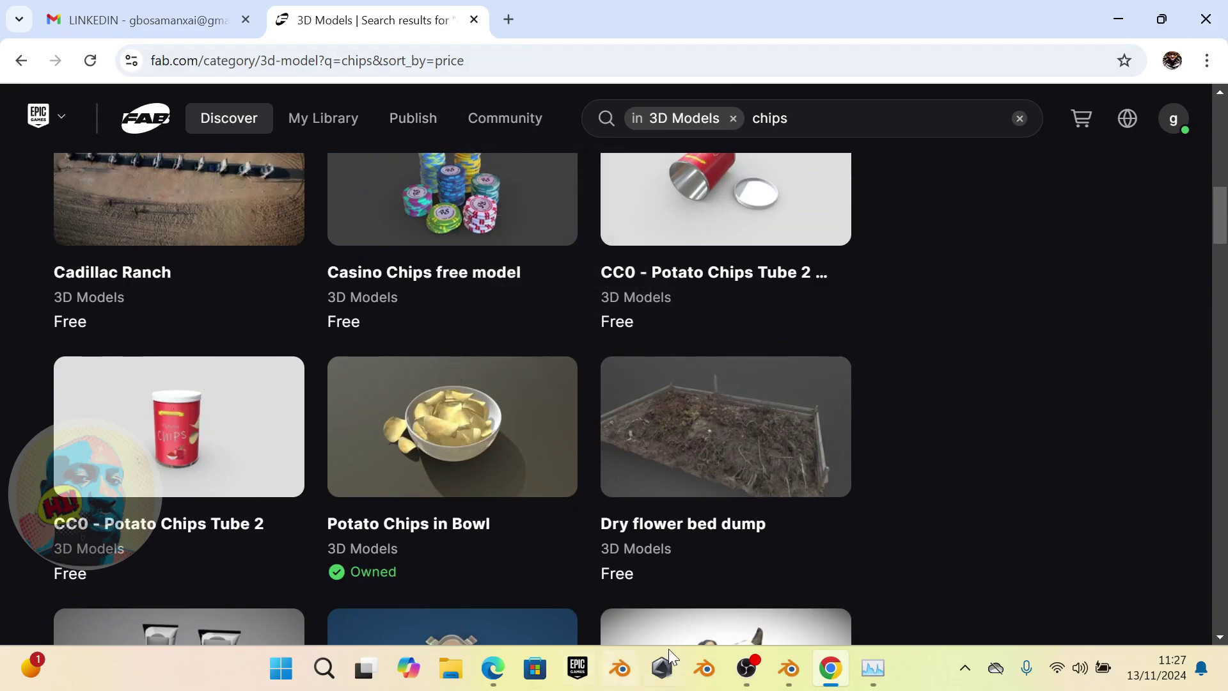
Switch to Blender and delete the default cube from the scene, keeping the camera and light
mouse_move(793, 673)
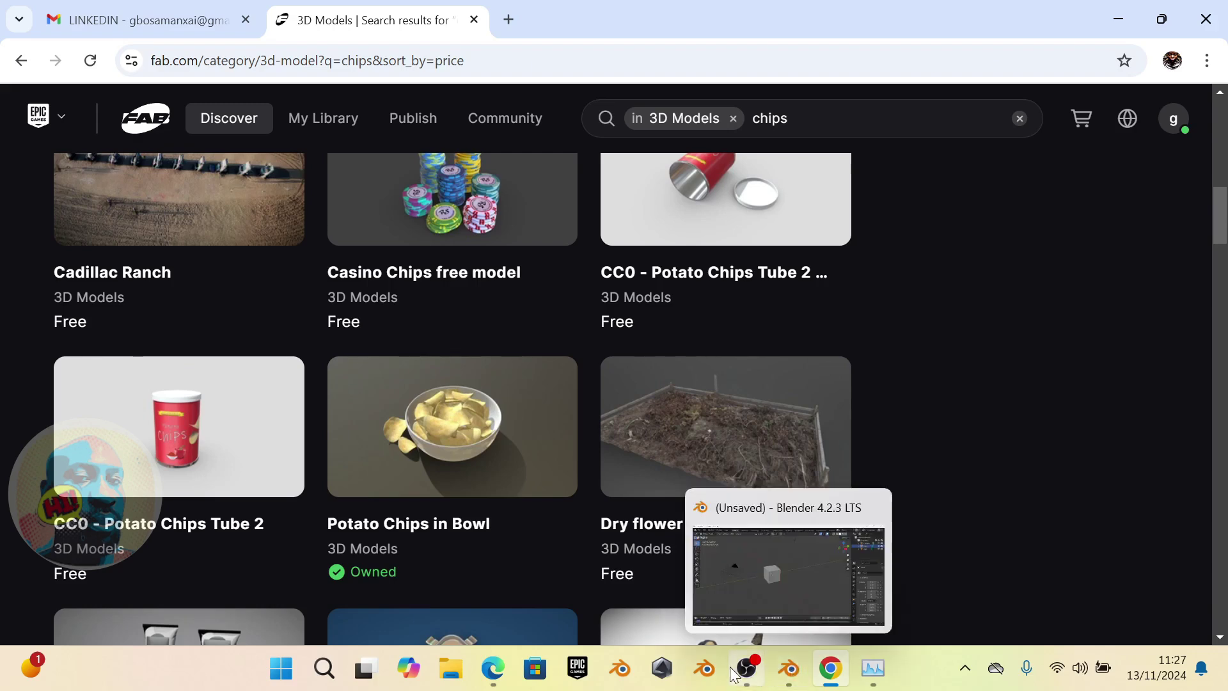
left_click(791, 672)
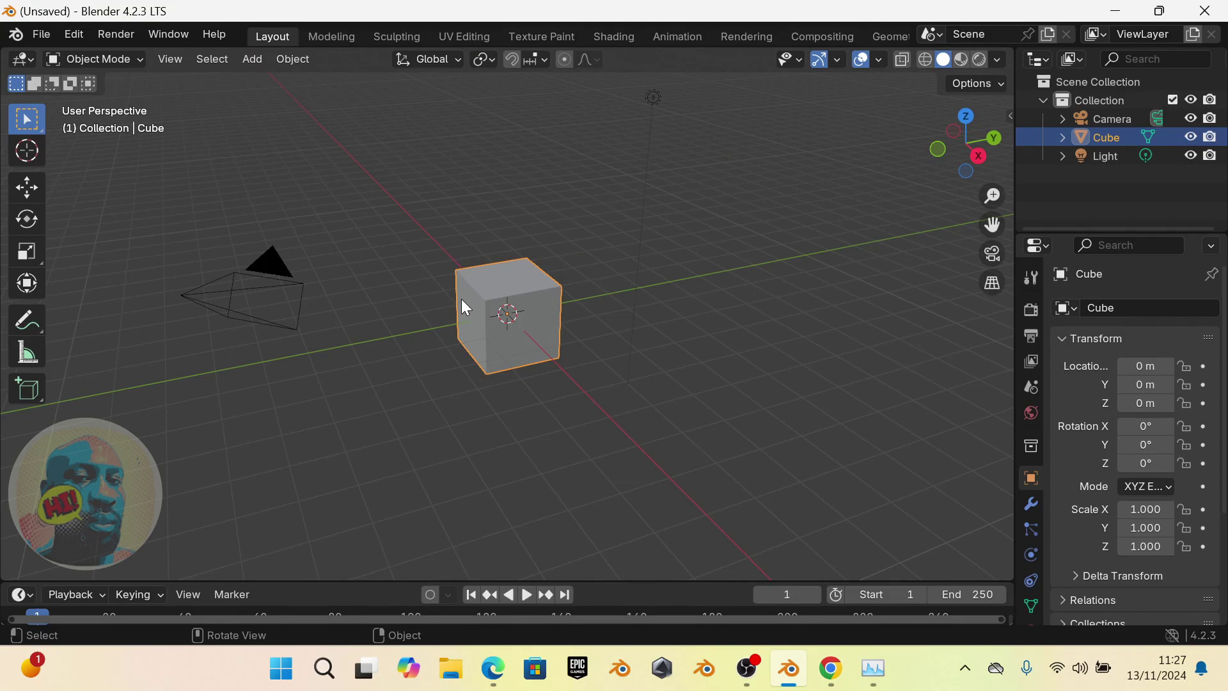
left_click(242, 293)
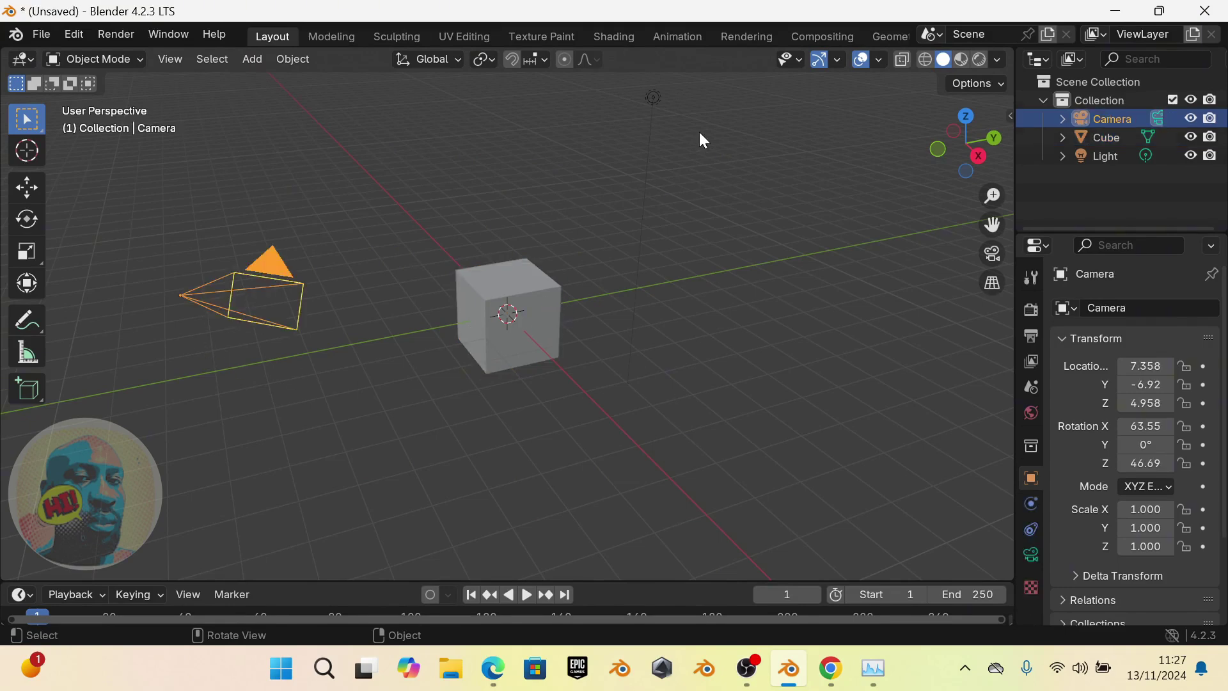
left_click(654, 98)
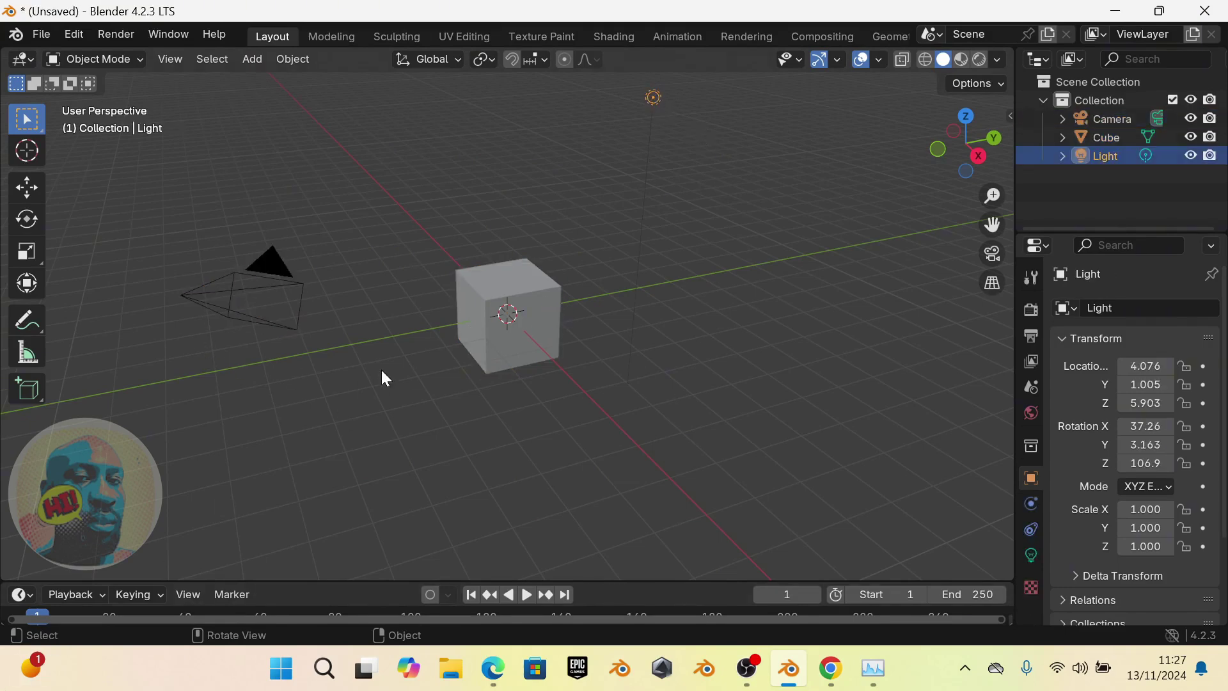
scroll(381, 370, "down", 3)
scroll(384, 365, "up", 5)
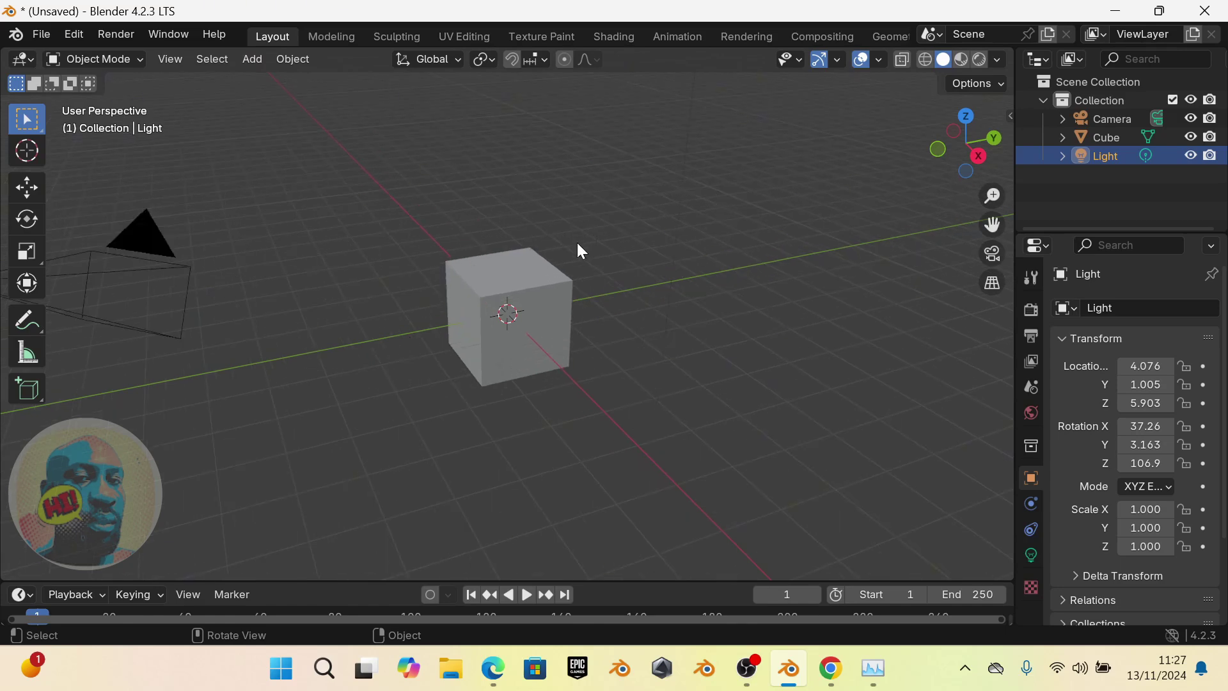
left_click(495, 312)
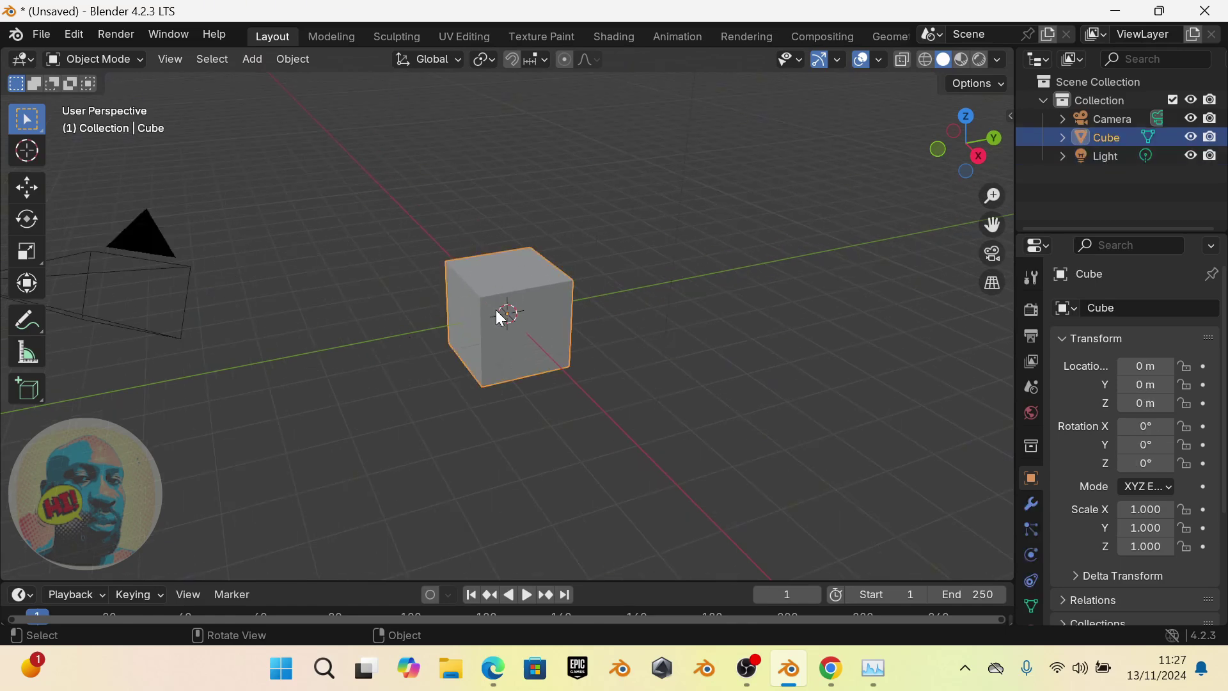
key("Delete")
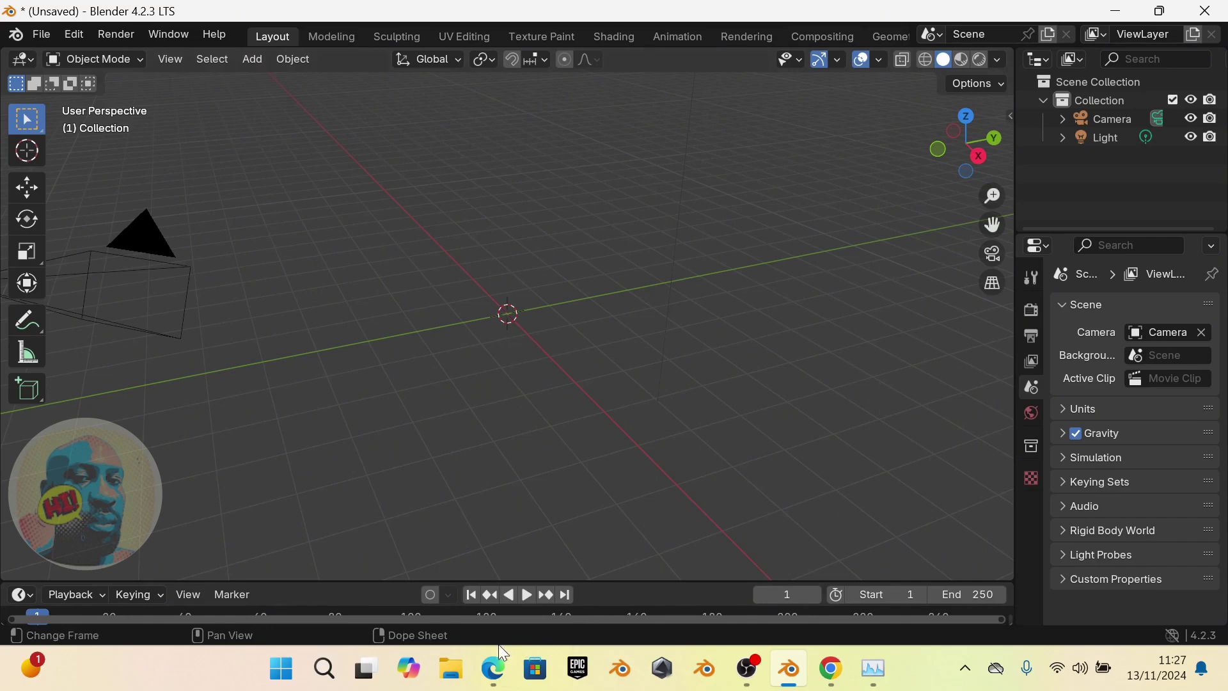
Switch to File Explorer and open the extracted ChipsBag folder under fab assets, chips-bag, source
left_click(451, 668)
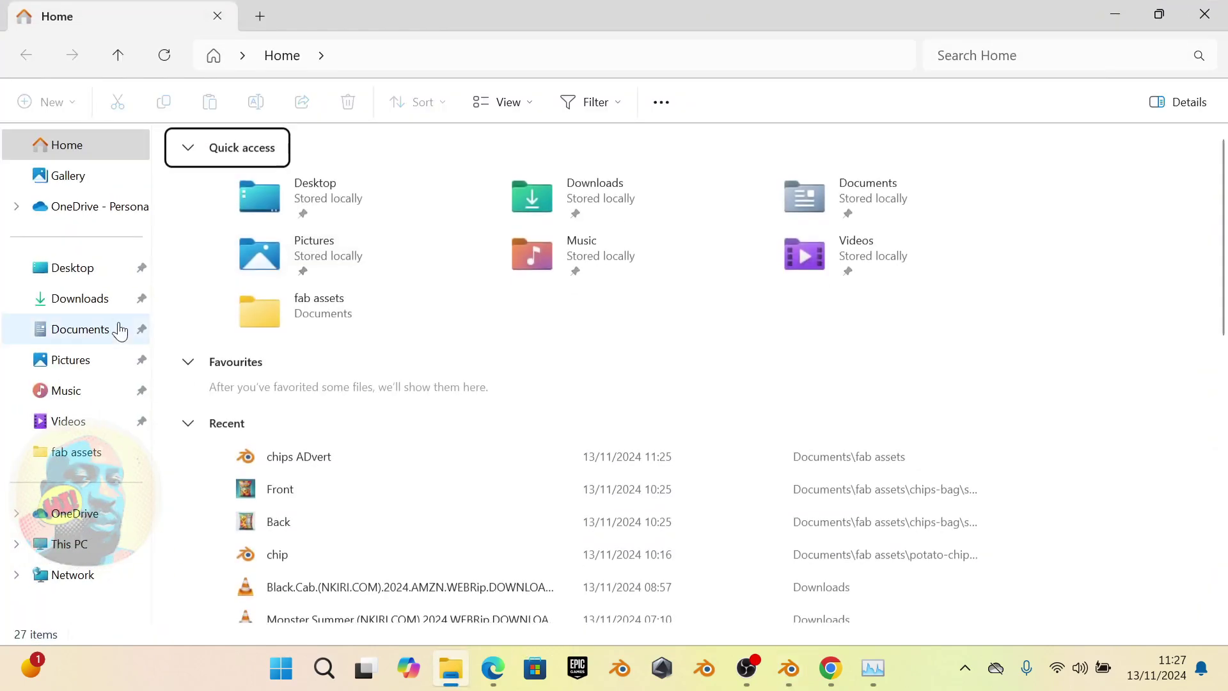
left_click(75, 454)
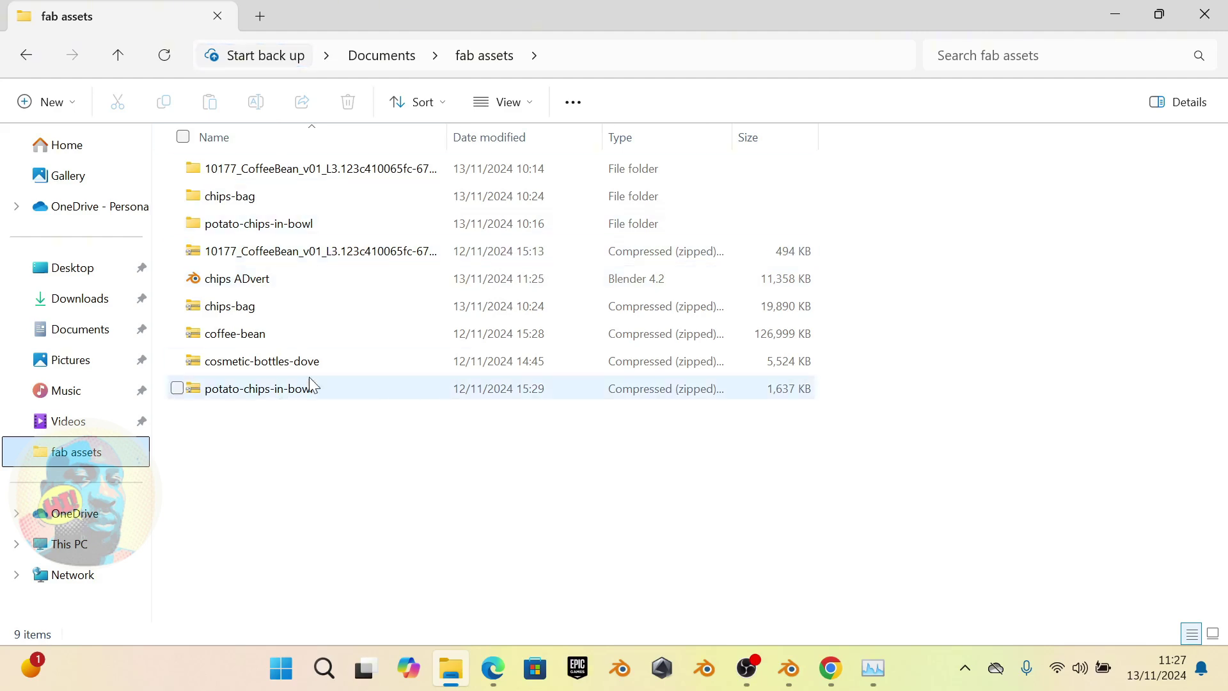
left_click(241, 201)
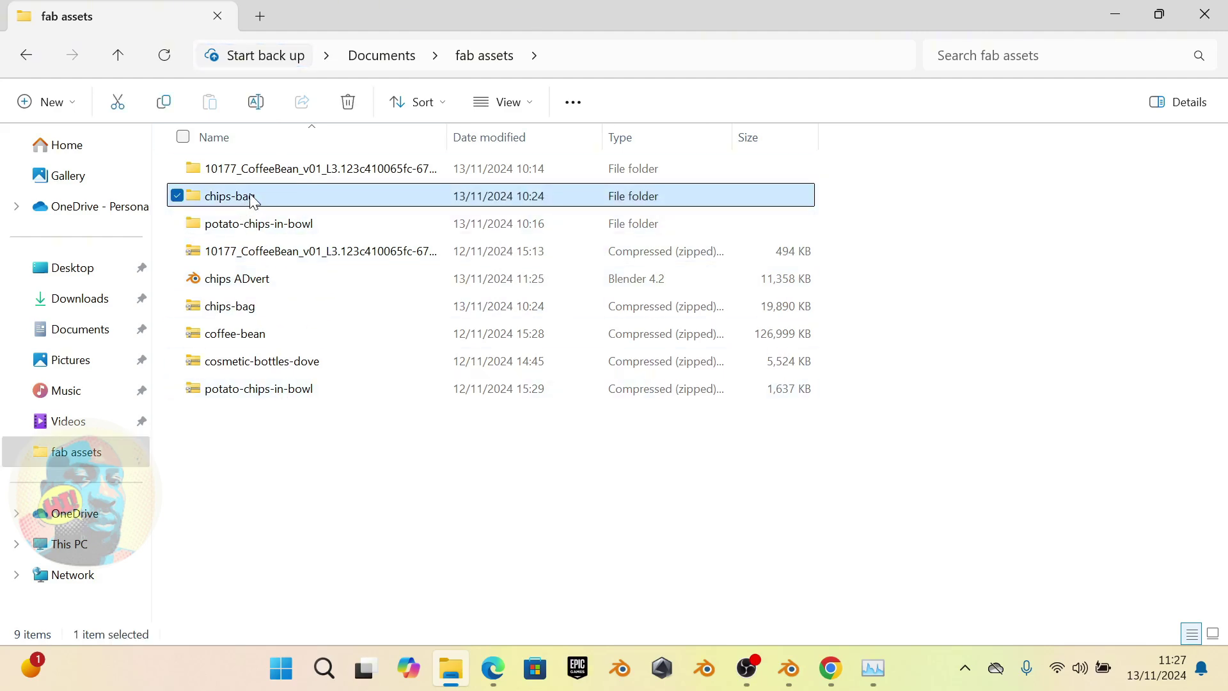
right_click(233, 313)
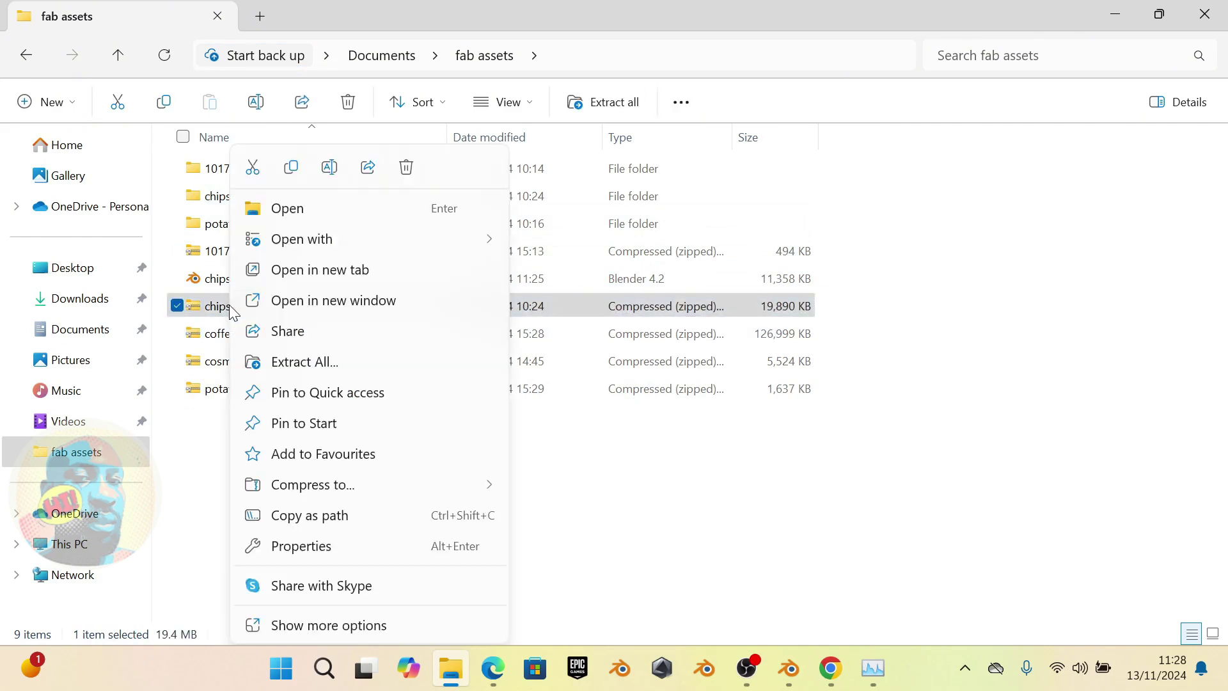
left_click(595, 469)
double_click(254, 197)
double_click(247, 176)
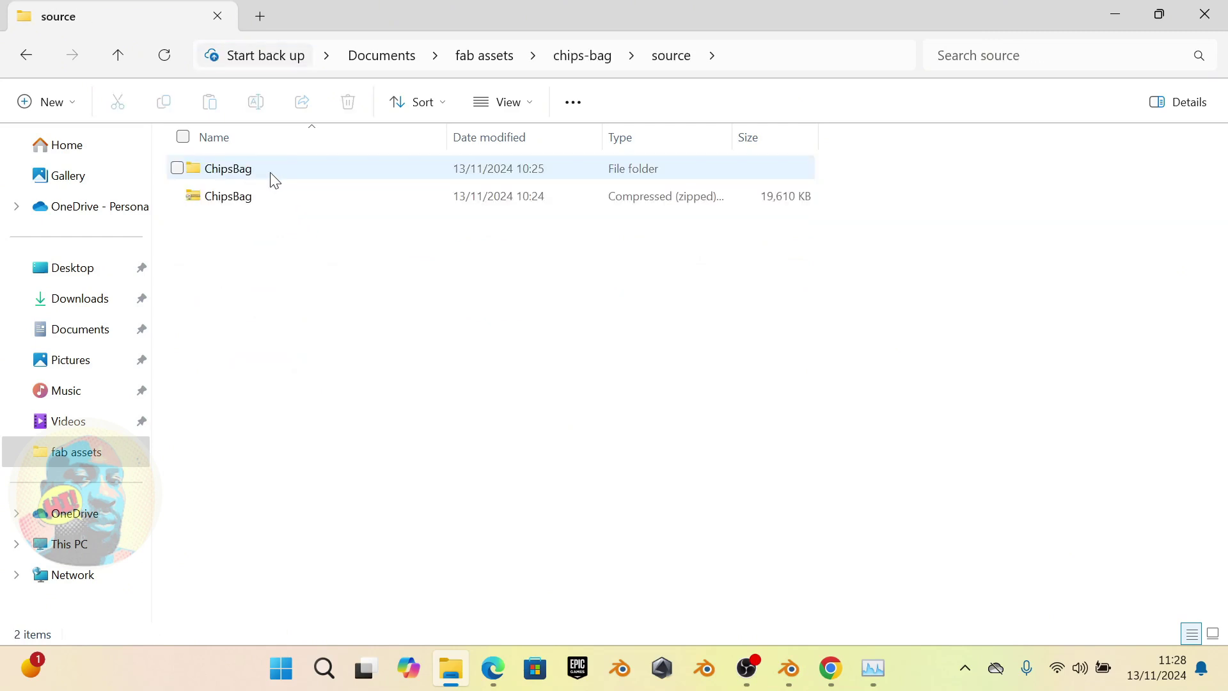
double_click(263, 177)
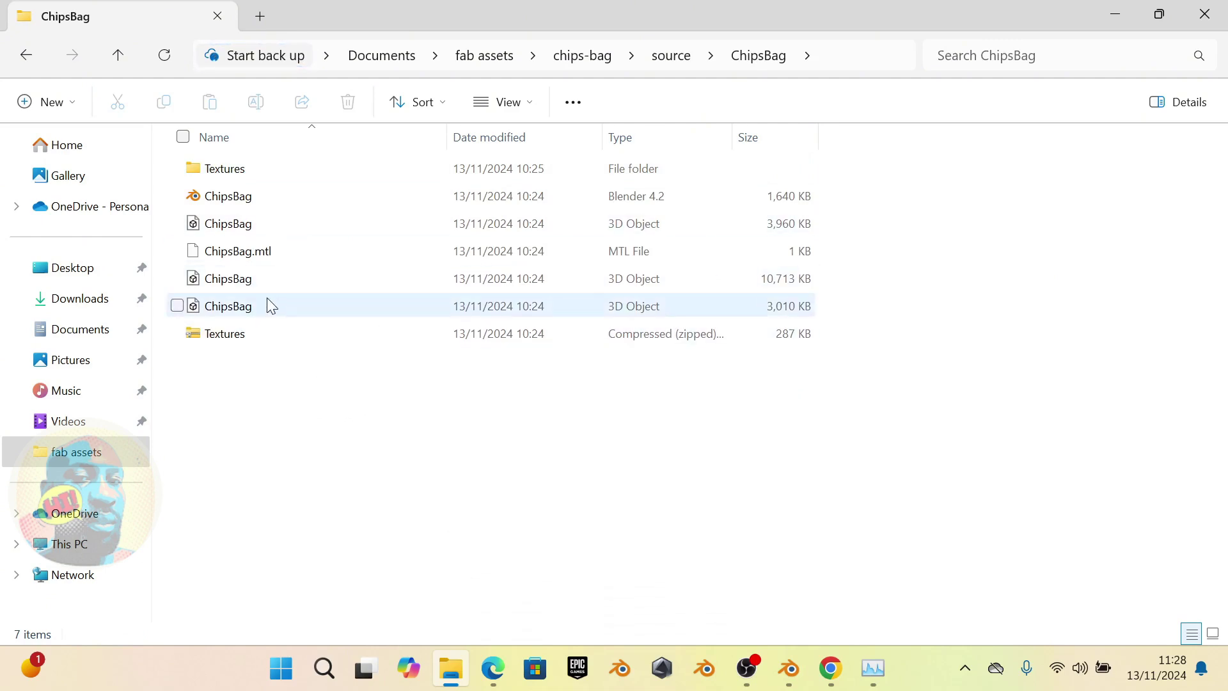
Import the ChipsBag FBX file from the ChipsBag folder into the Blender scene with the default import settings
left_click(252, 230)
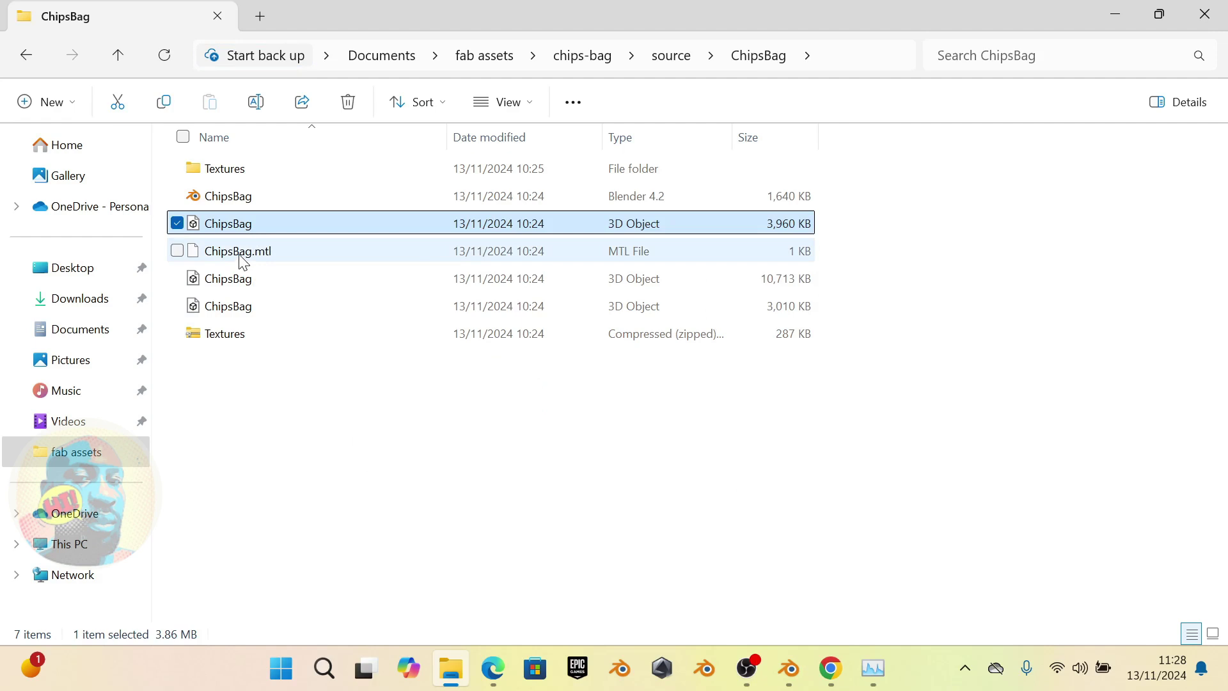
left_click(251, 256, "ctrl")
left_click_drag(251, 256, 544, 317)
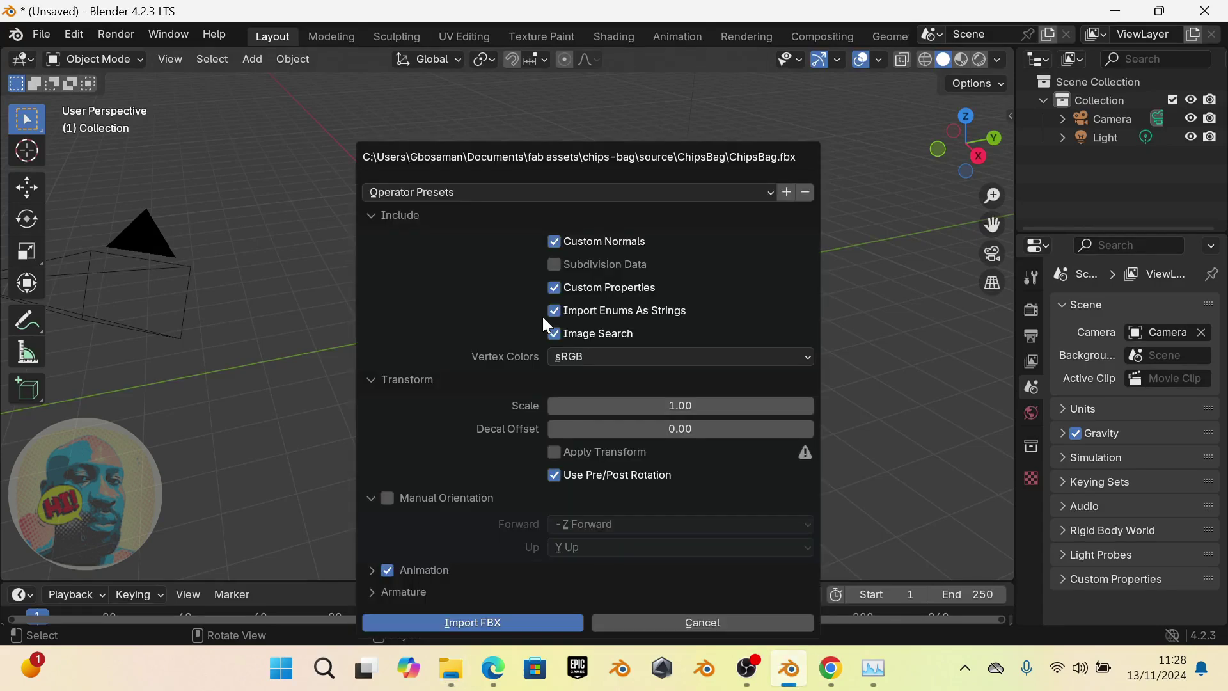
left_click(524, 623)
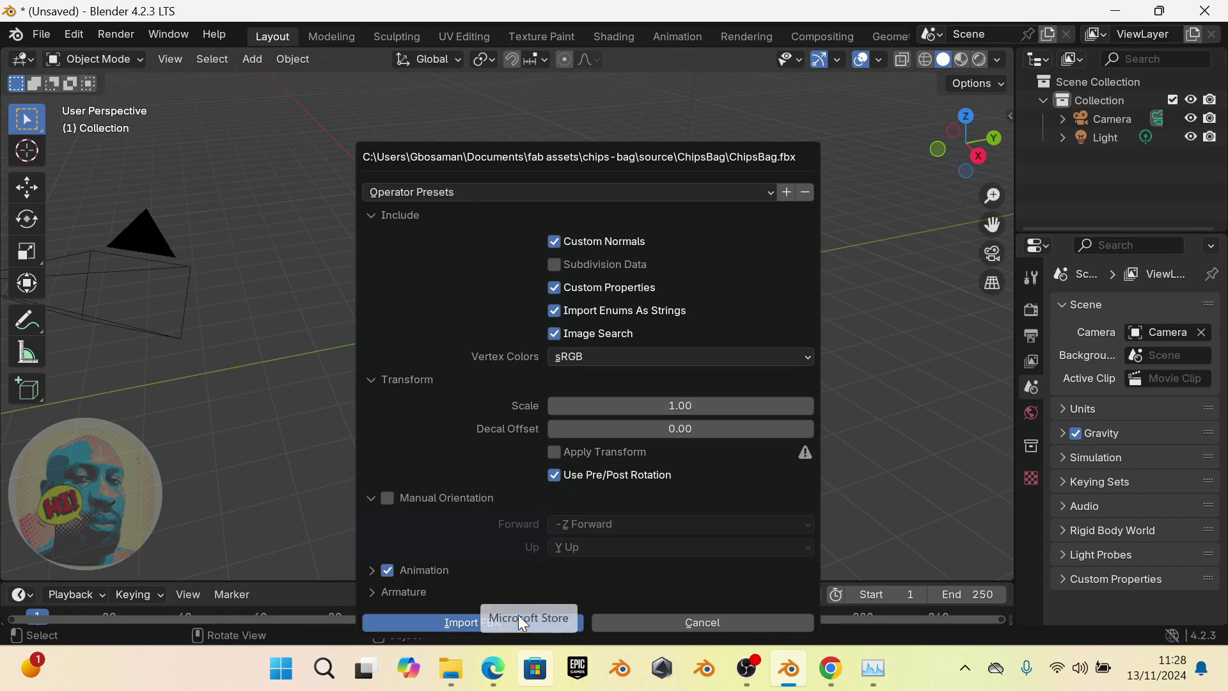
Select the imported chips bag and inspect its front and sides with Material Preview shading
middle_click_drag(461, 249, 526, 238)
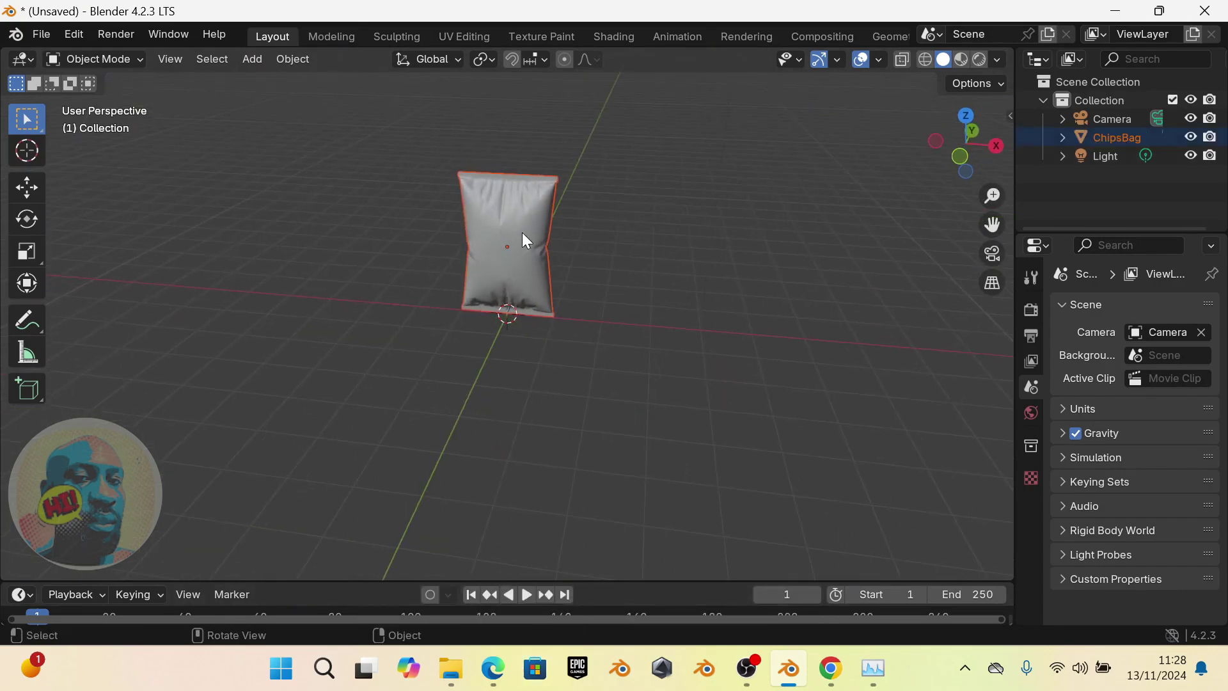
left_click(523, 234)
scroll(509, 265, "up", 3)
left_click_drag(993, 224, 995, 247)
middle_click_drag(831, 237, 634, 245)
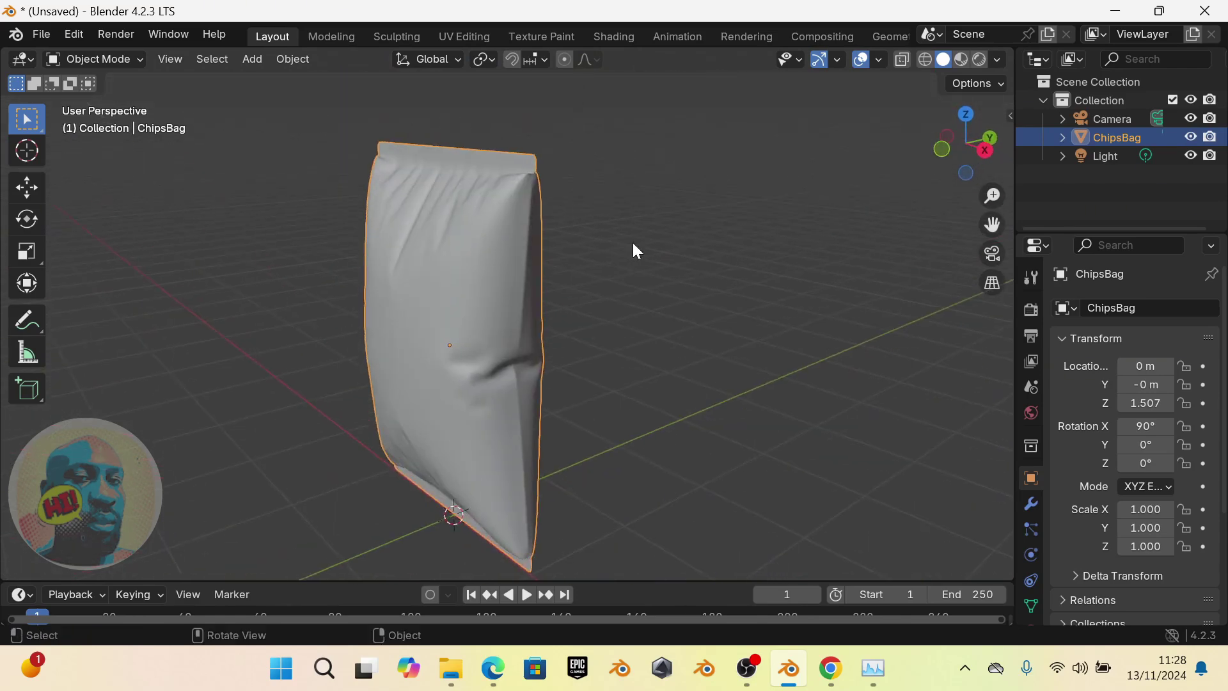
left_click(961, 59)
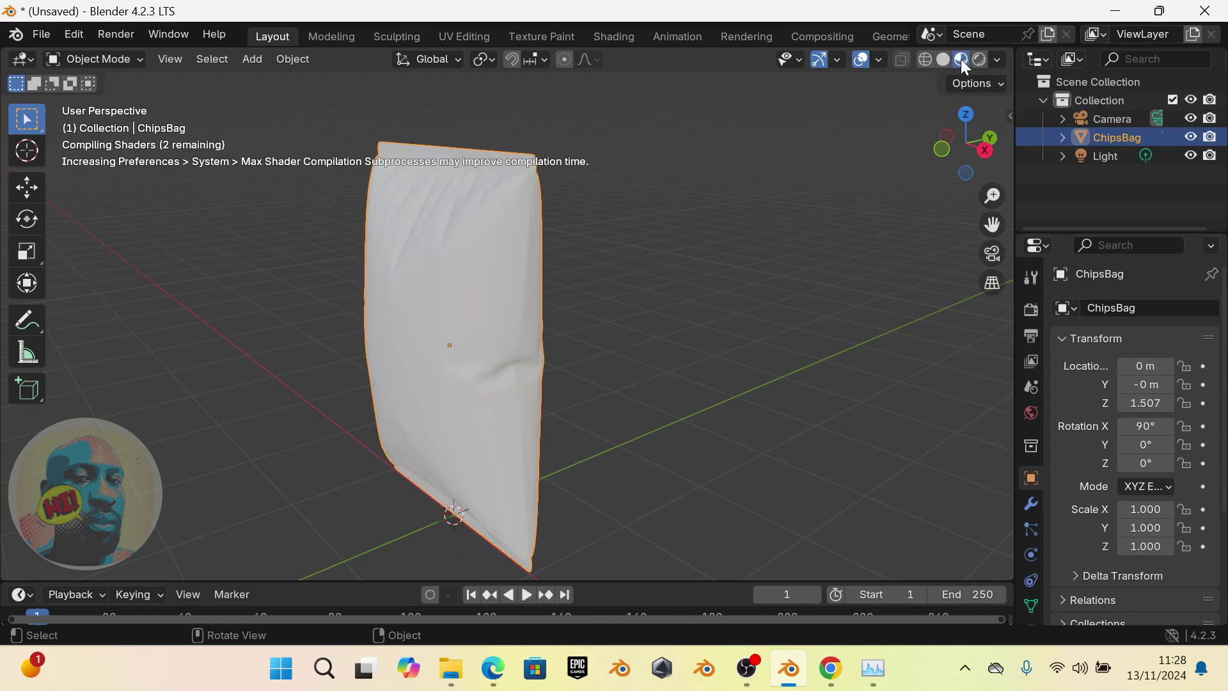
middle_click_drag(465, 318, 544, 253)
scroll(544, 253, "down", 3)
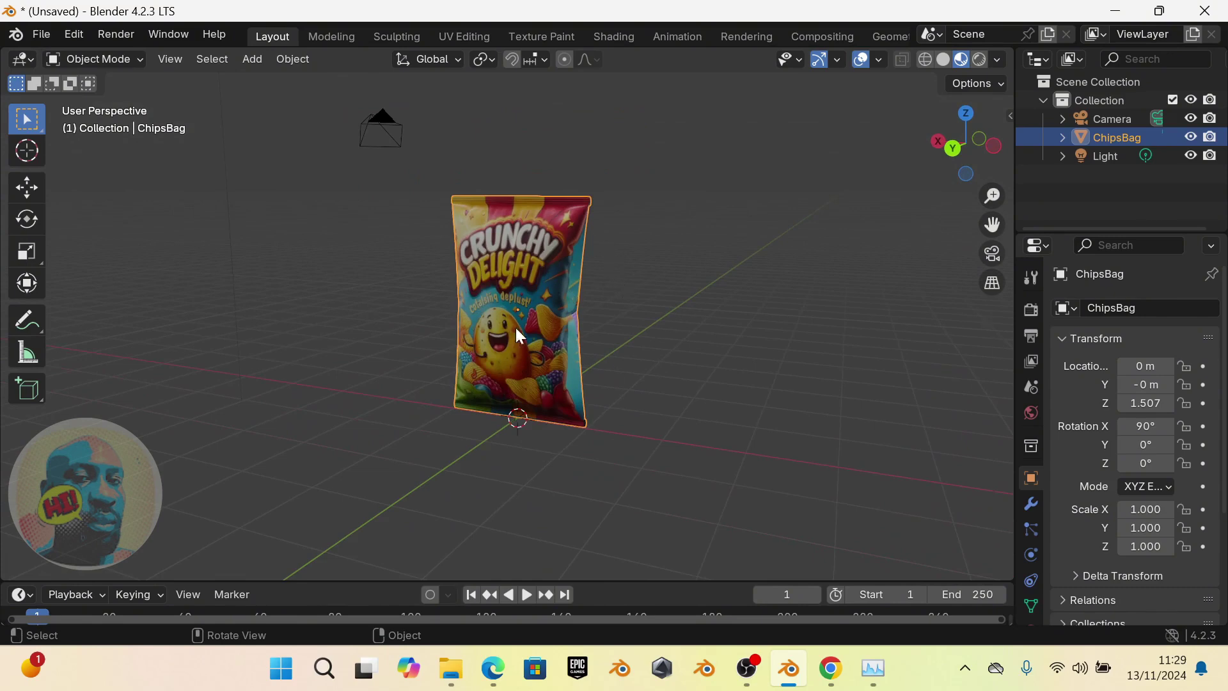
scroll(509, 329, "up", 4)
left_click_drag(992, 225, 802, 316)
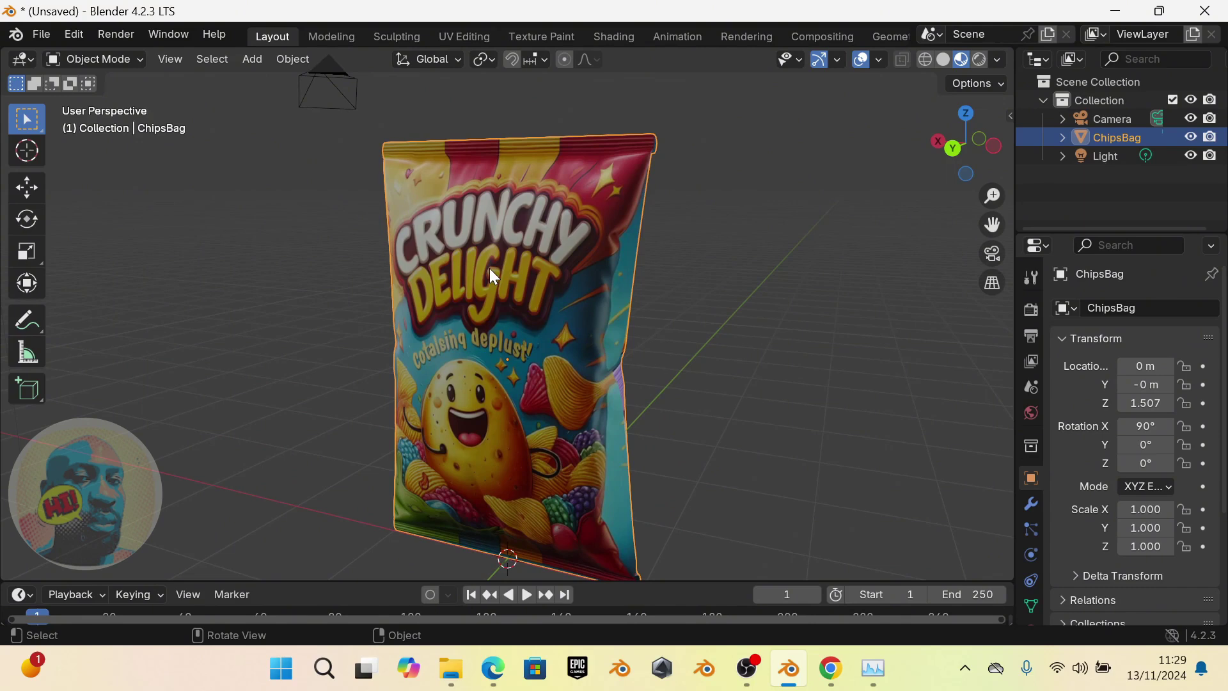
Switch to File Explorer and view the Front and Back images in the chips bag's nested Textures folder
mouse_move(442, 686)
left_click(455, 581)
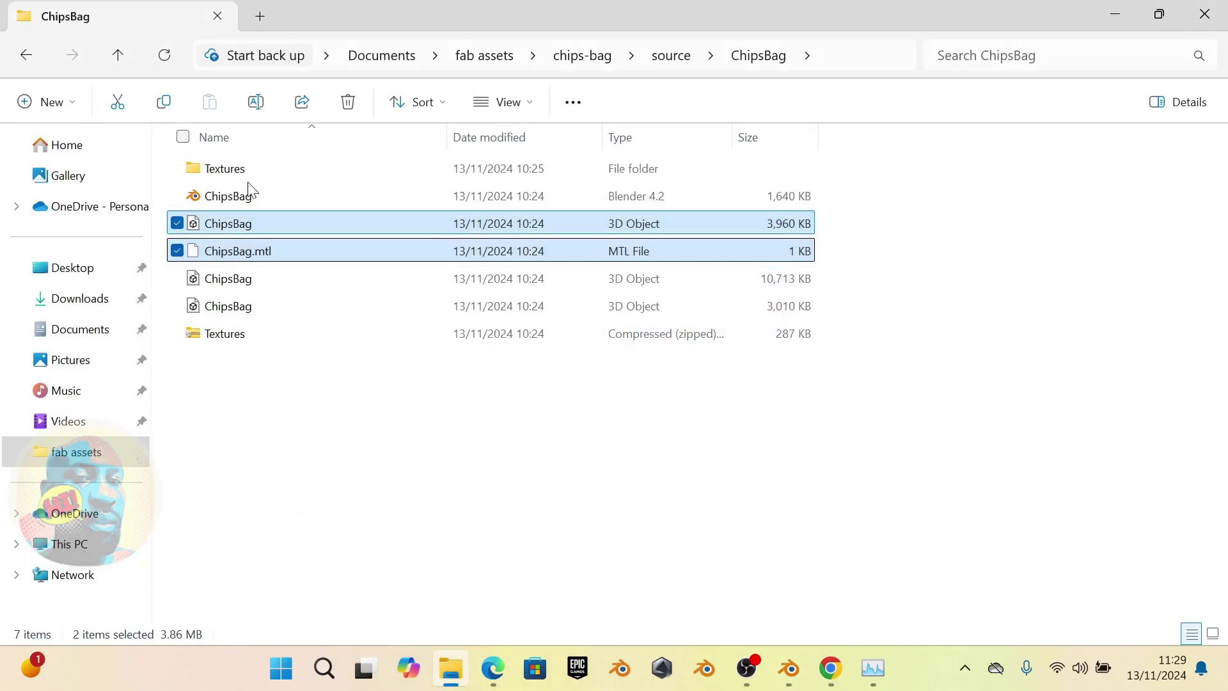
double_click(258, 169)
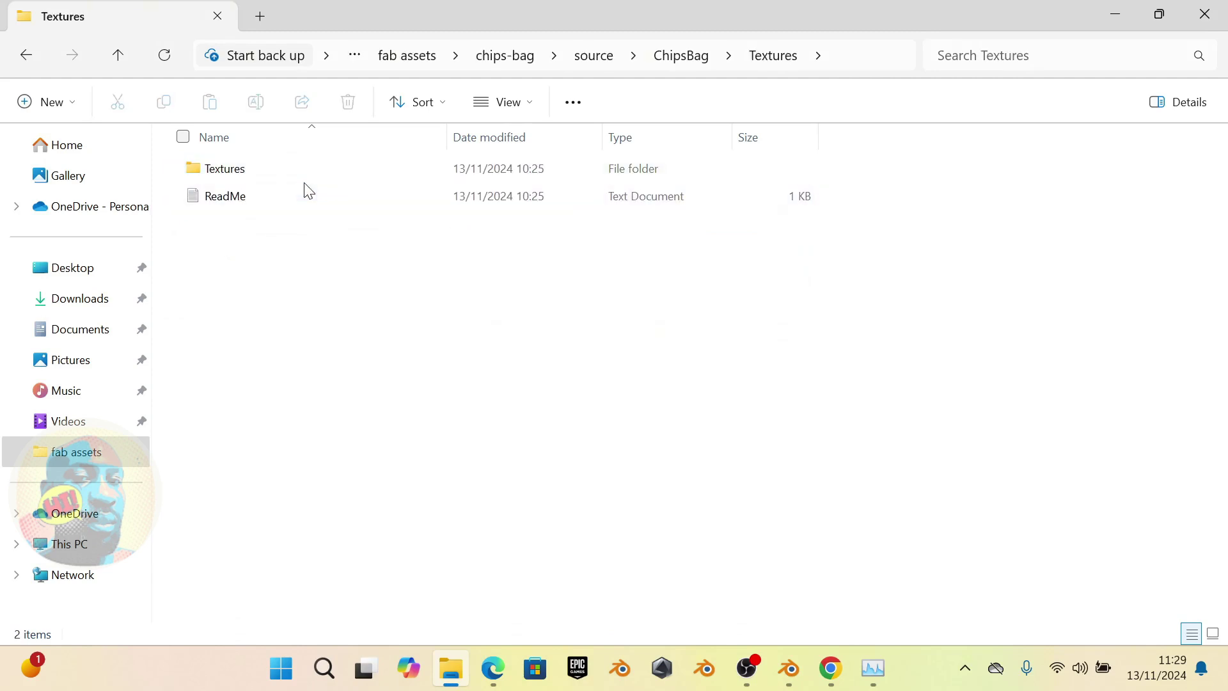
double_click(257, 169)
left_click(338, 175)
double_click(338, 173)
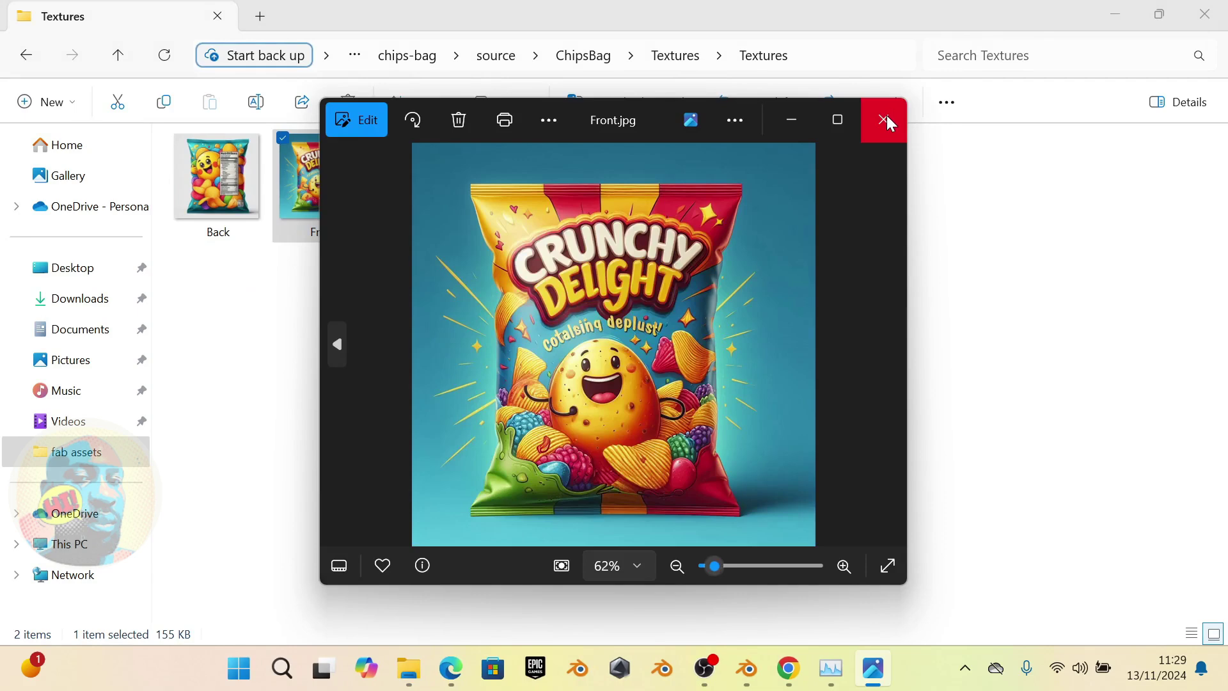
left_click(886, 122)
double_click(233, 192)
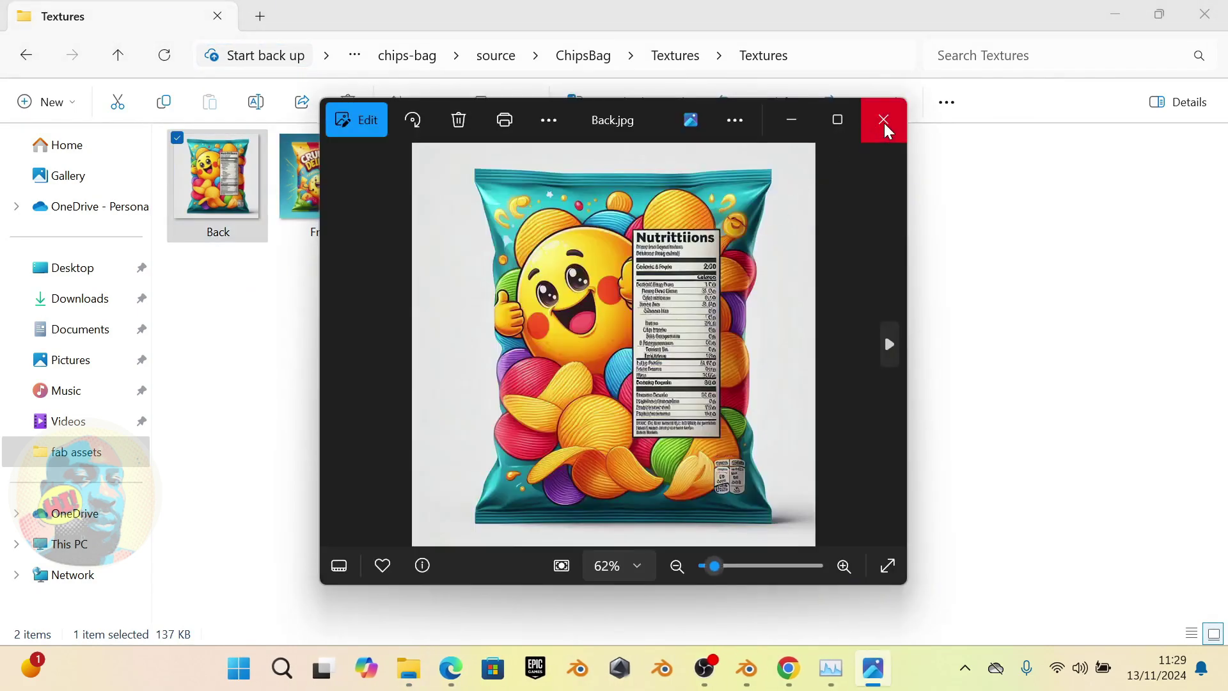
left_click(884, 123)
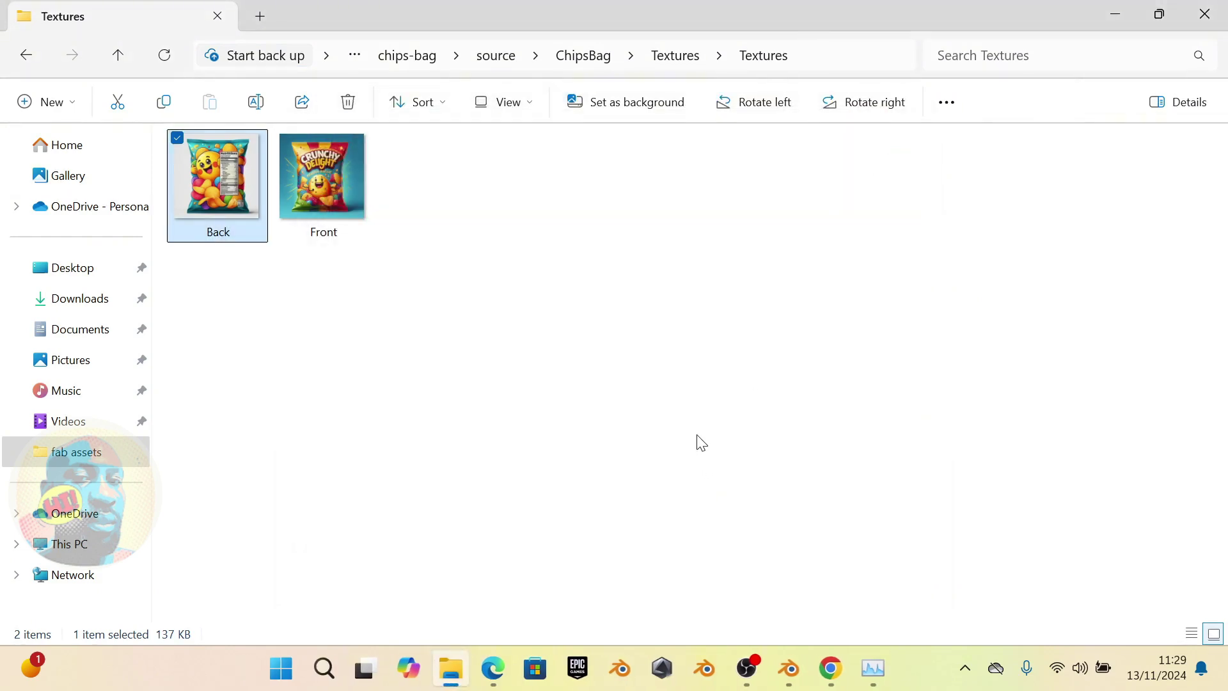
Go back up to the fab assets folder and open the source folder inside potato-chips-in-bowl
key("alt+Up")
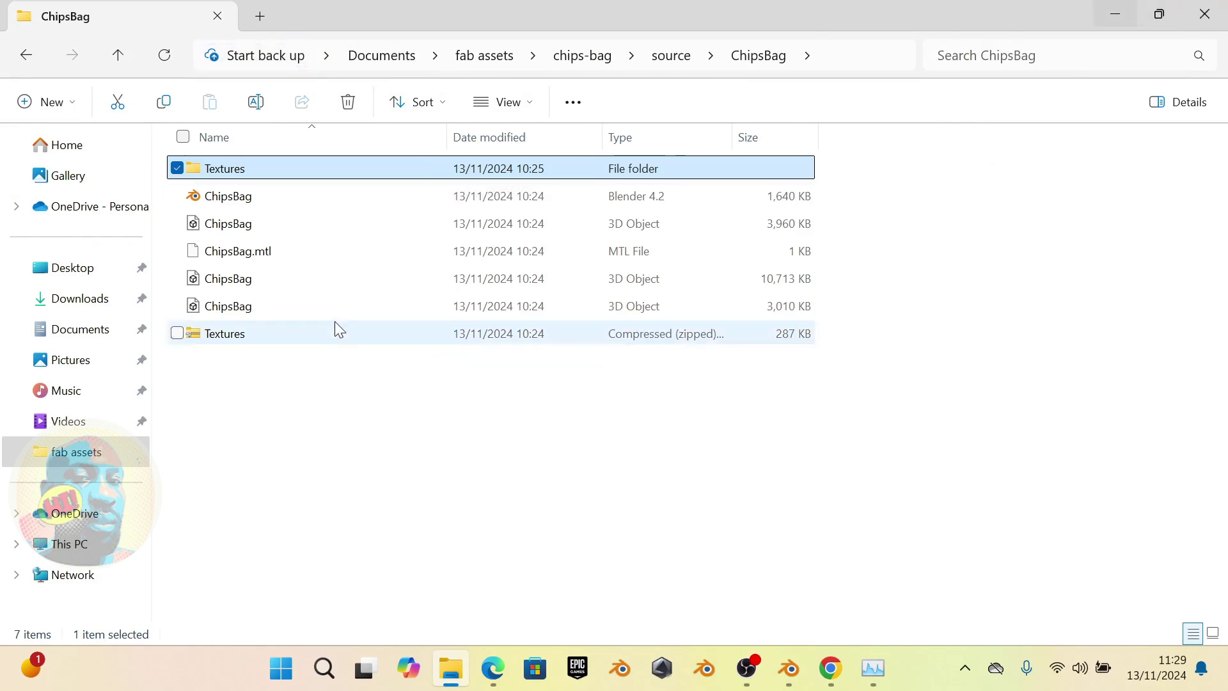
left_click(670, 56)
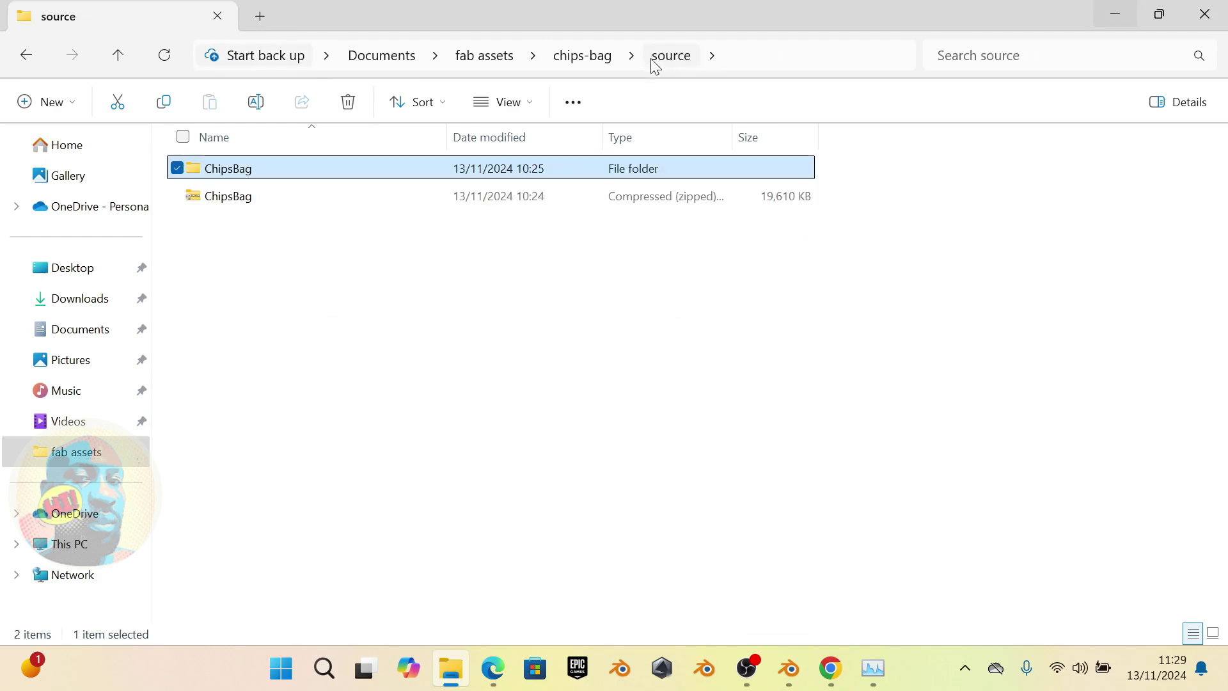
left_click(584, 56)
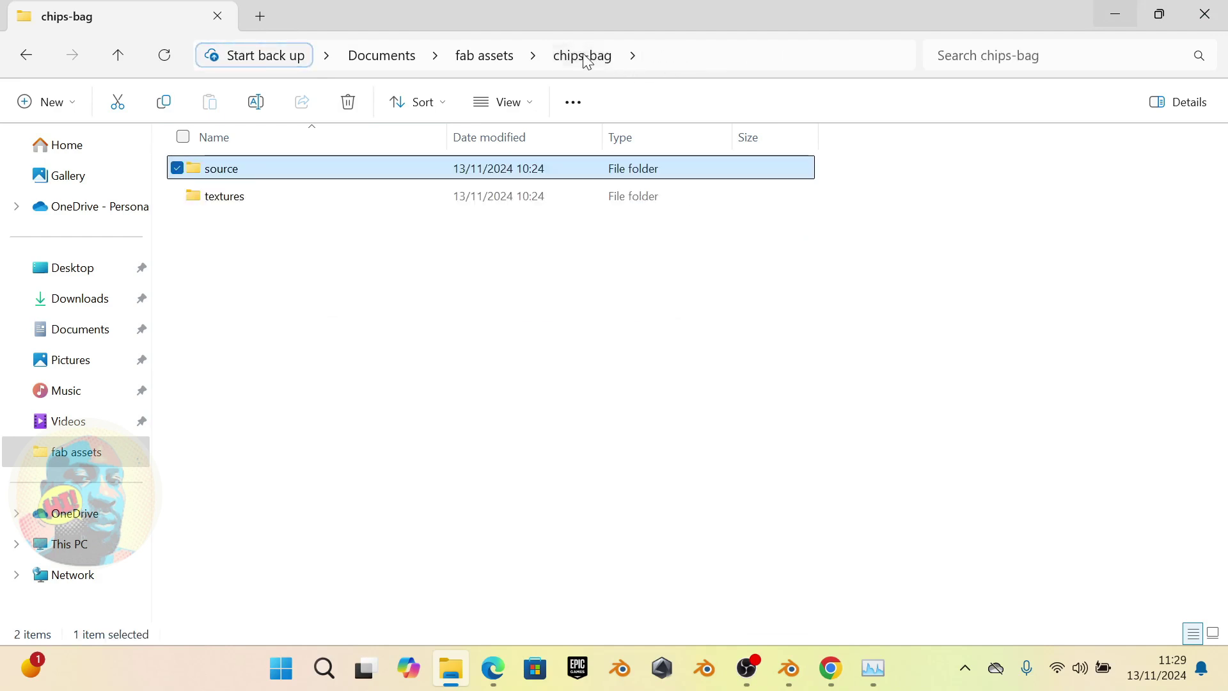
left_click(485, 56)
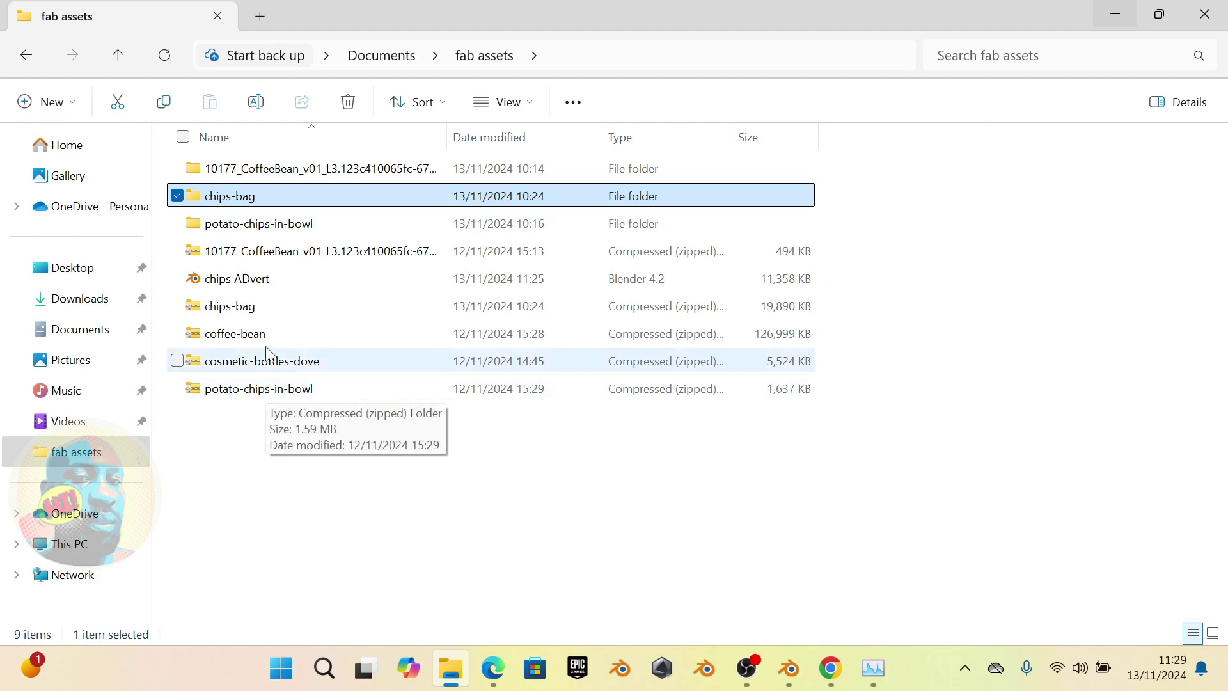
double_click(262, 225)
left_click(245, 170)
double_click(245, 170)
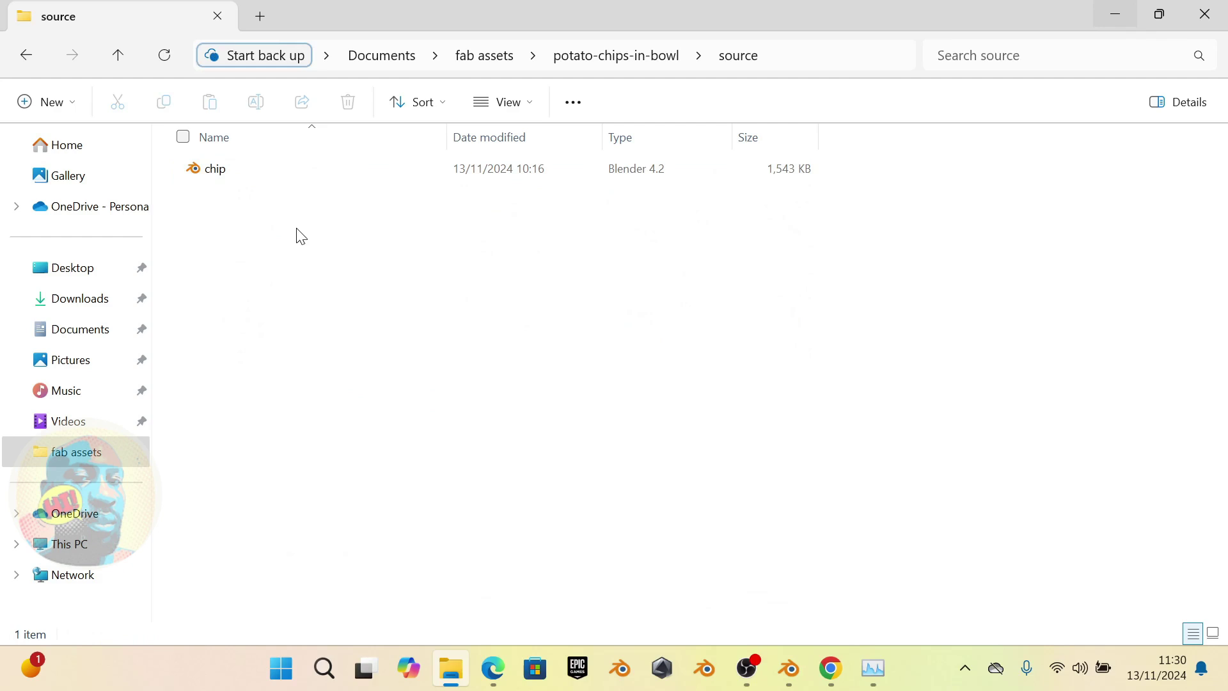
Open the chip Blender file from the source folder in Blender, discarding the unsaved changes to the current scene
left_click(217, 173)
left_click_drag(218, 176, 705, 309)
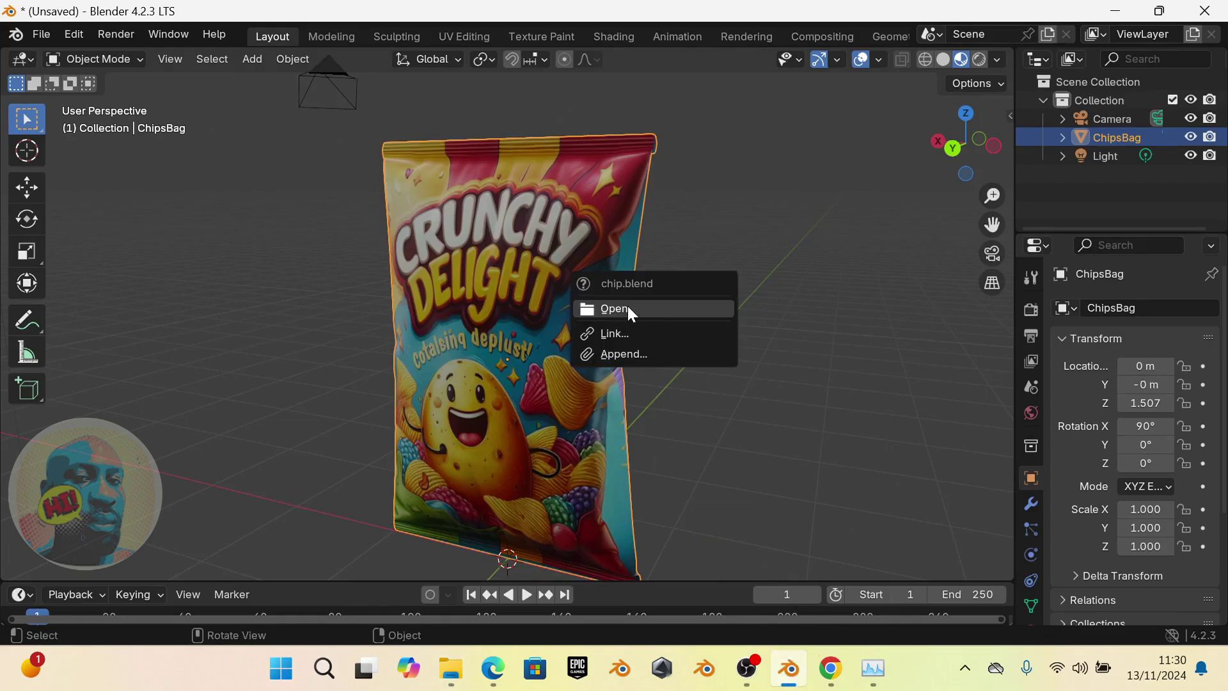
left_click(629, 308)
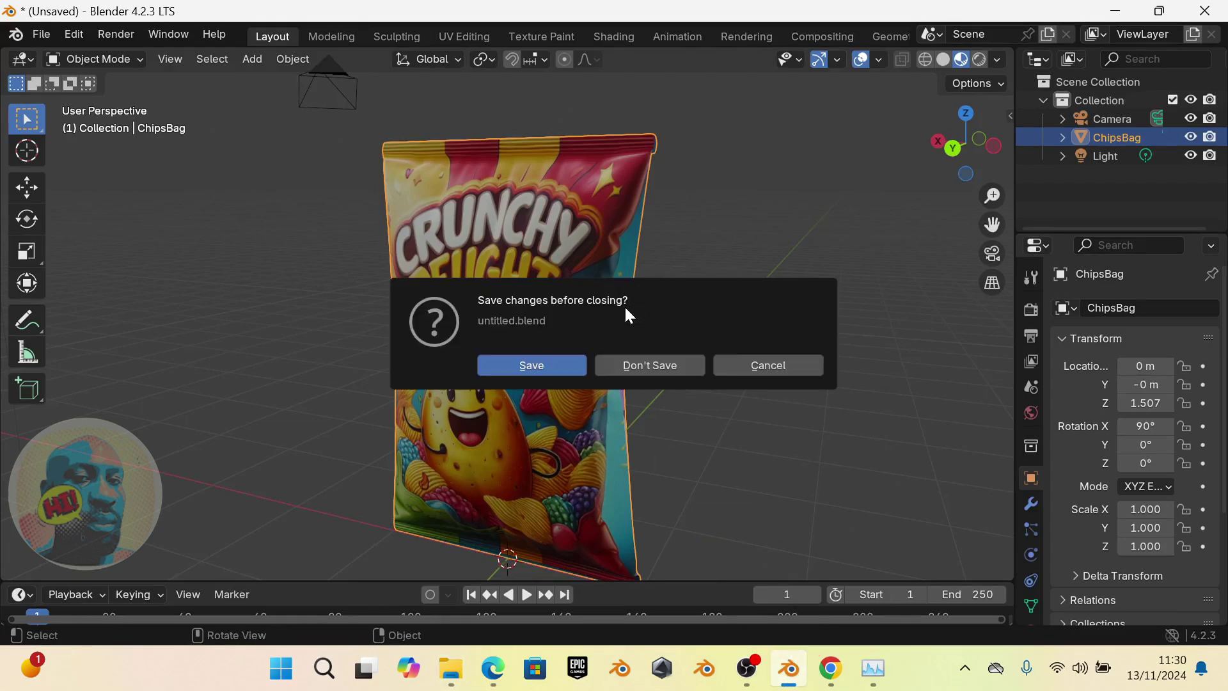
left_click(649, 368)
Examine the bowl of chips and the two loose chips beside it from several angles and distances
middle_click_drag(571, 313, 535, 192)
scroll(533, 192, "up", 3)
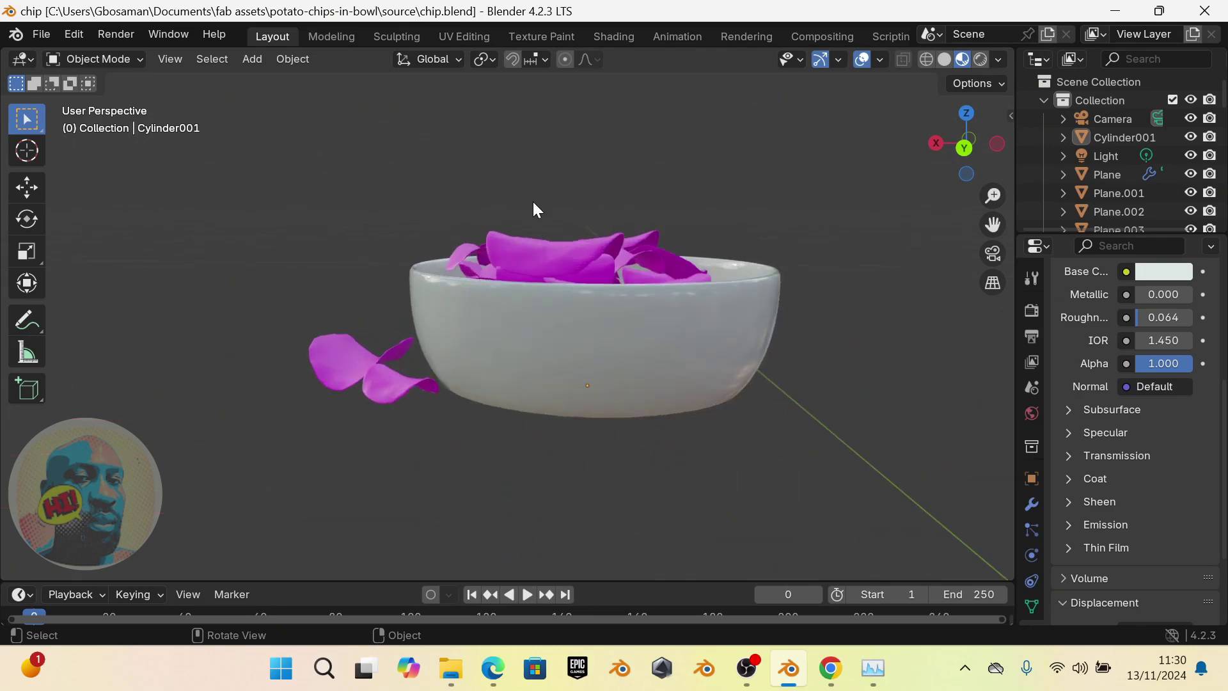
scroll(534, 204, "down", 2)
scroll(539, 218, "down", 2)
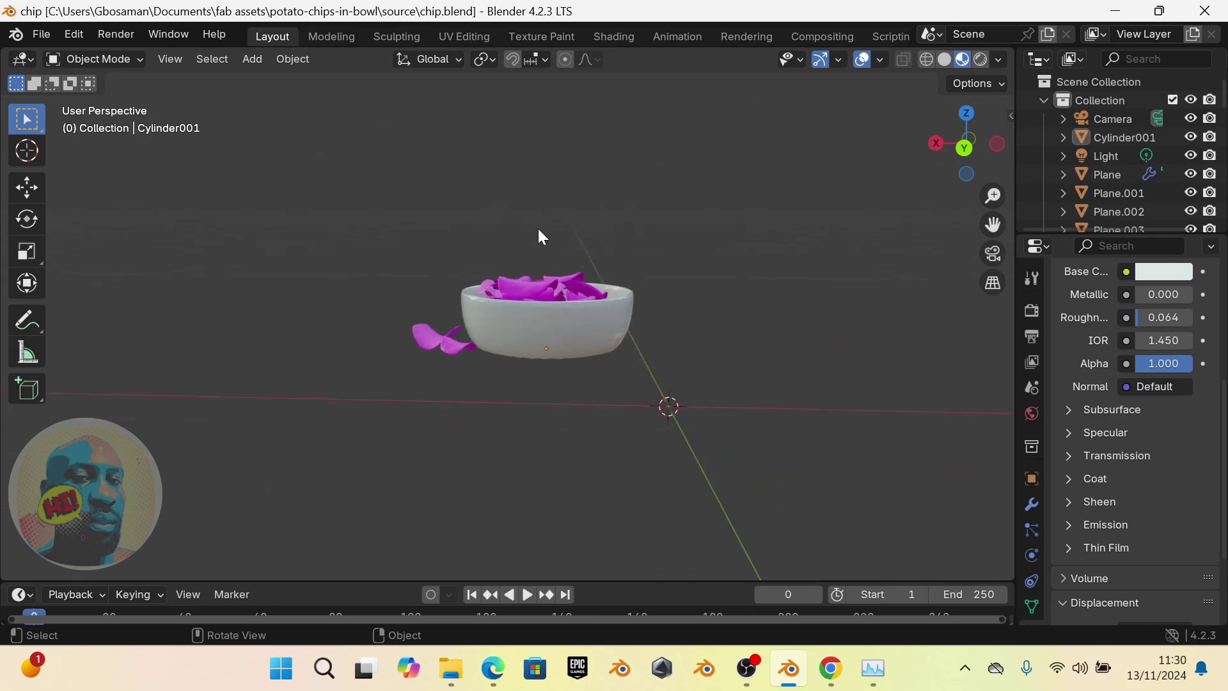
scroll(538, 228, "up", 5)
scroll(541, 238, "down", 3)
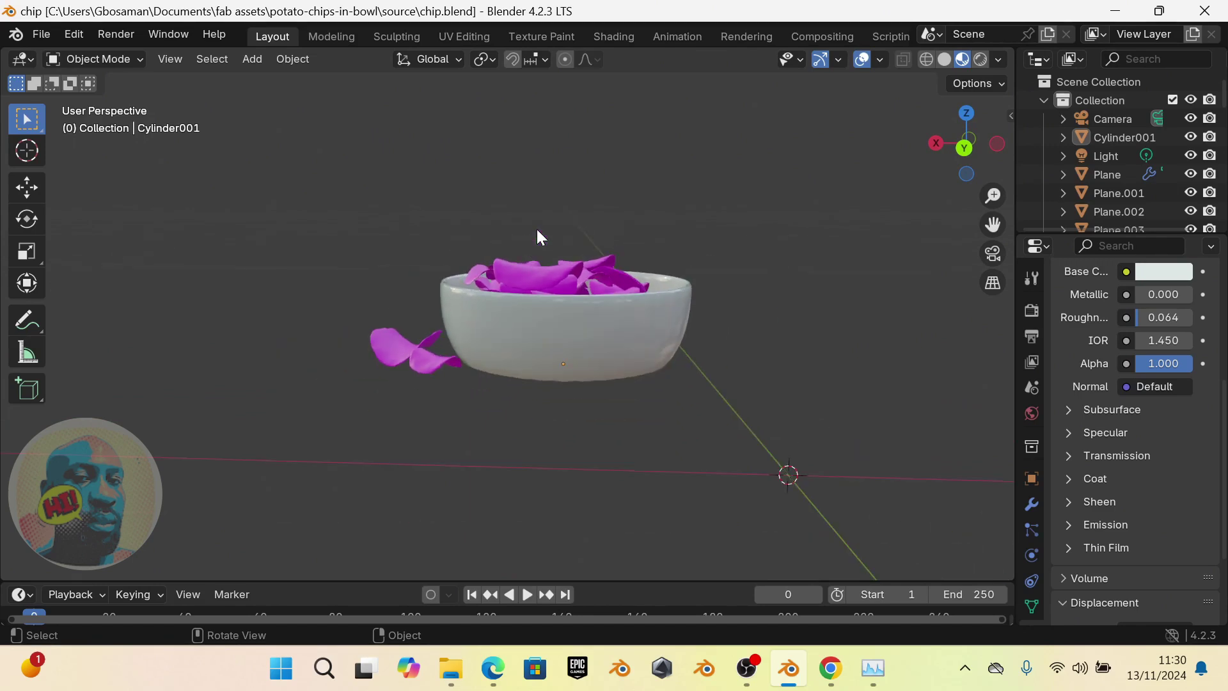
scroll(538, 232, "down", 1)
mouse_move(538, 232)
middle_mouse_down()
mouse_move(542, 255)
mouse_move(658, 279)
mouse_move(560, 228)
mouse_move(471, 272)
mouse_move(508, 246)
mouse_move(558, 249)
mouse_move(534, 248)
middle_mouse_up()
scroll(554, 243, "down", 4)
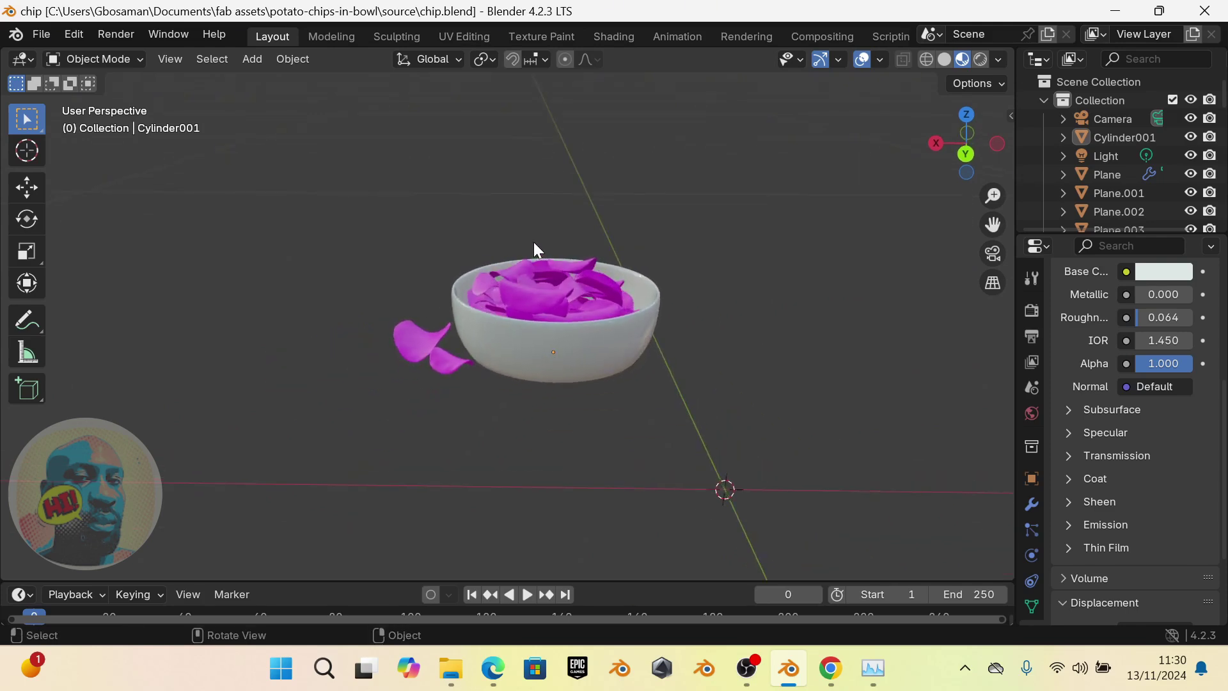
scroll(535, 242, "up", 2)
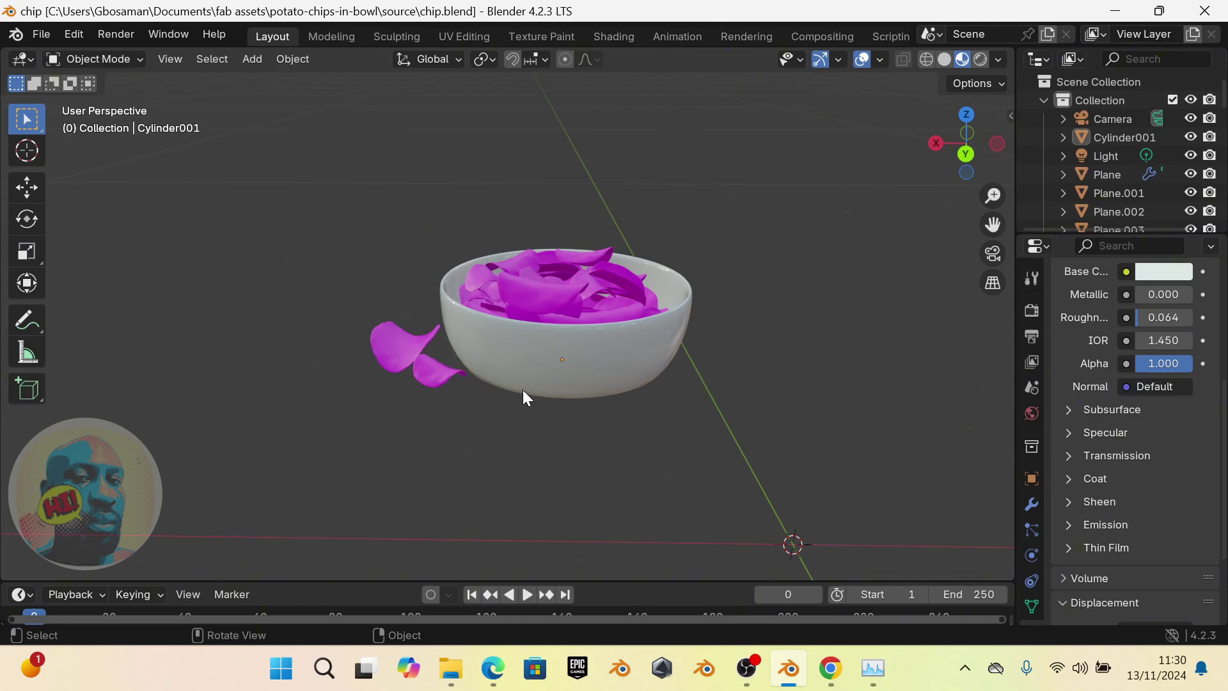
scroll(514, 362, "up", 5)
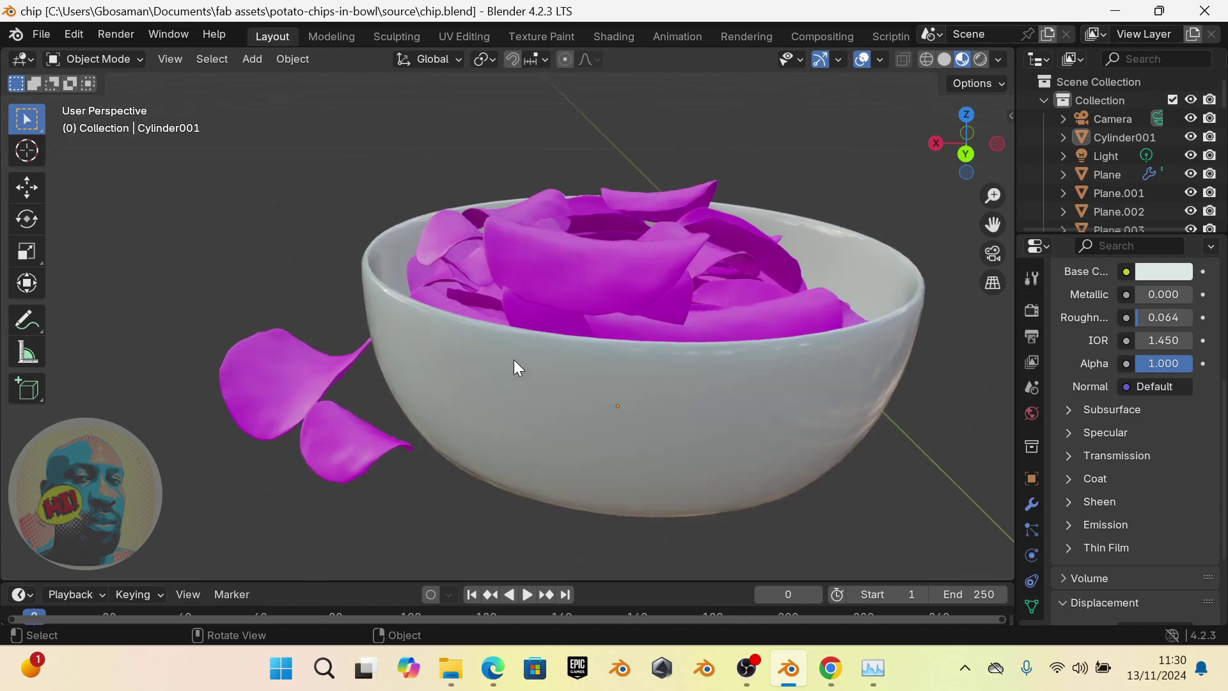
middle_click_drag(515, 355, 519, 380)
scroll(294, 359, "down", 2)
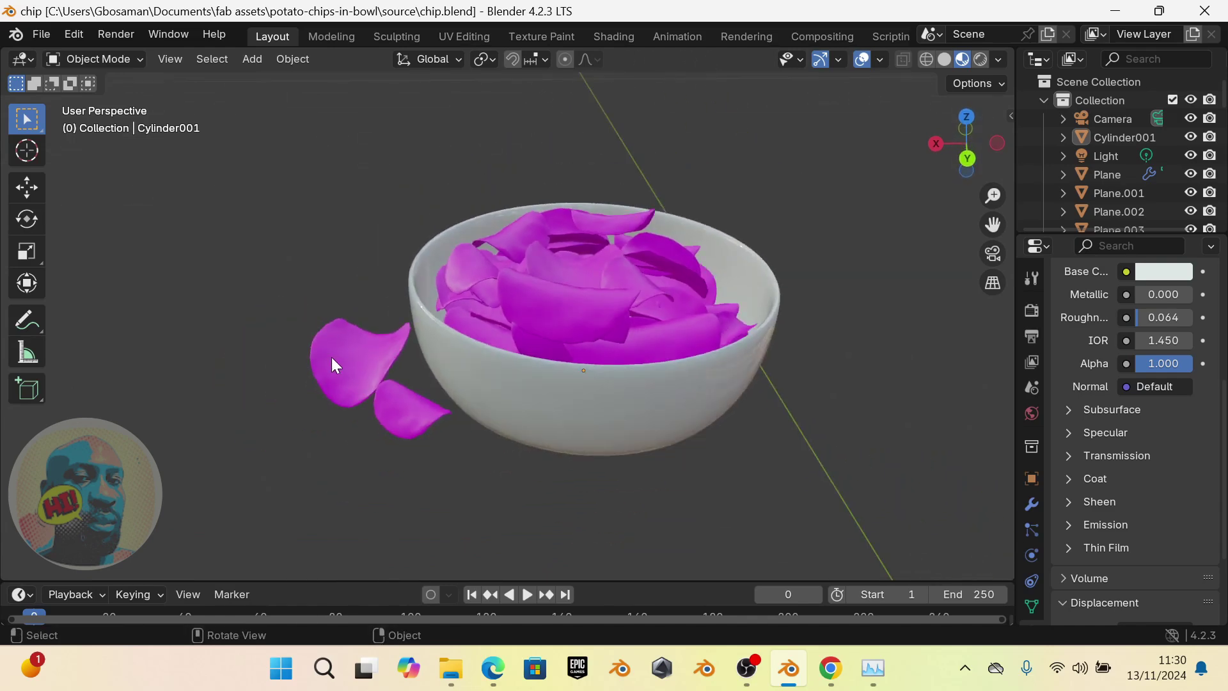
Delete the bowl and all the chips inside it, keeping only the two loose chips, the camera and the light
left_click(320, 363)
left_click(396, 409)
left_click_drag(473, 129, 711, 436)
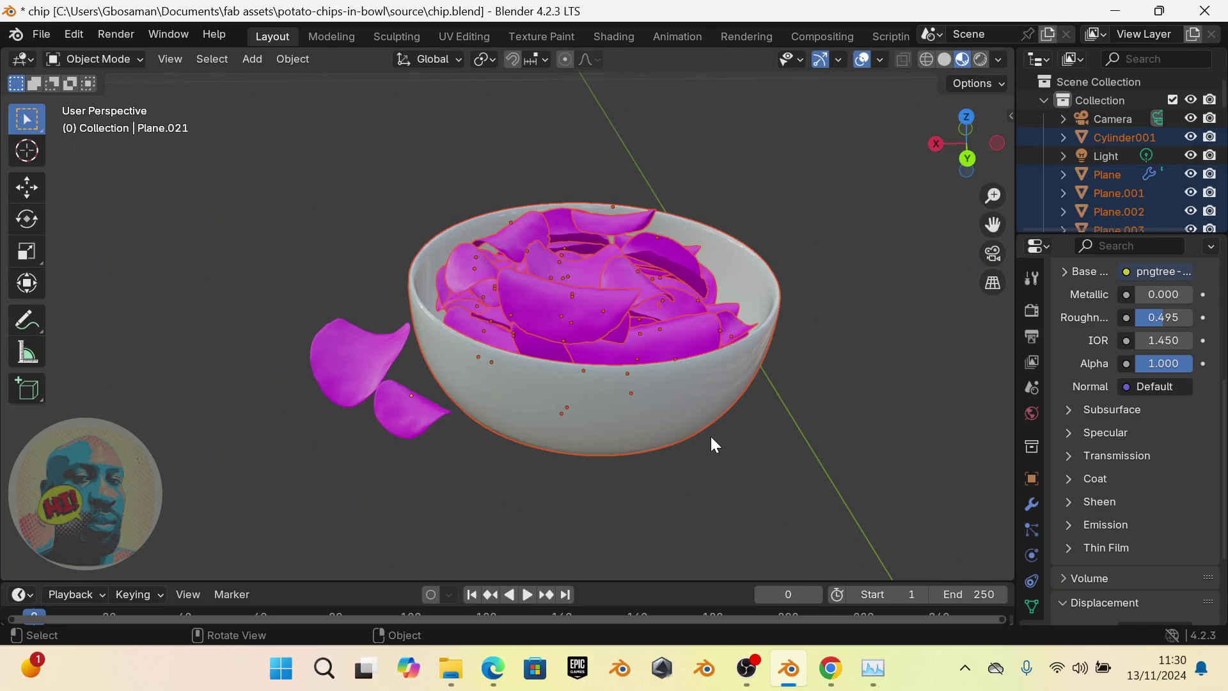
key("Delete")
scroll(525, 366, "down", 2)
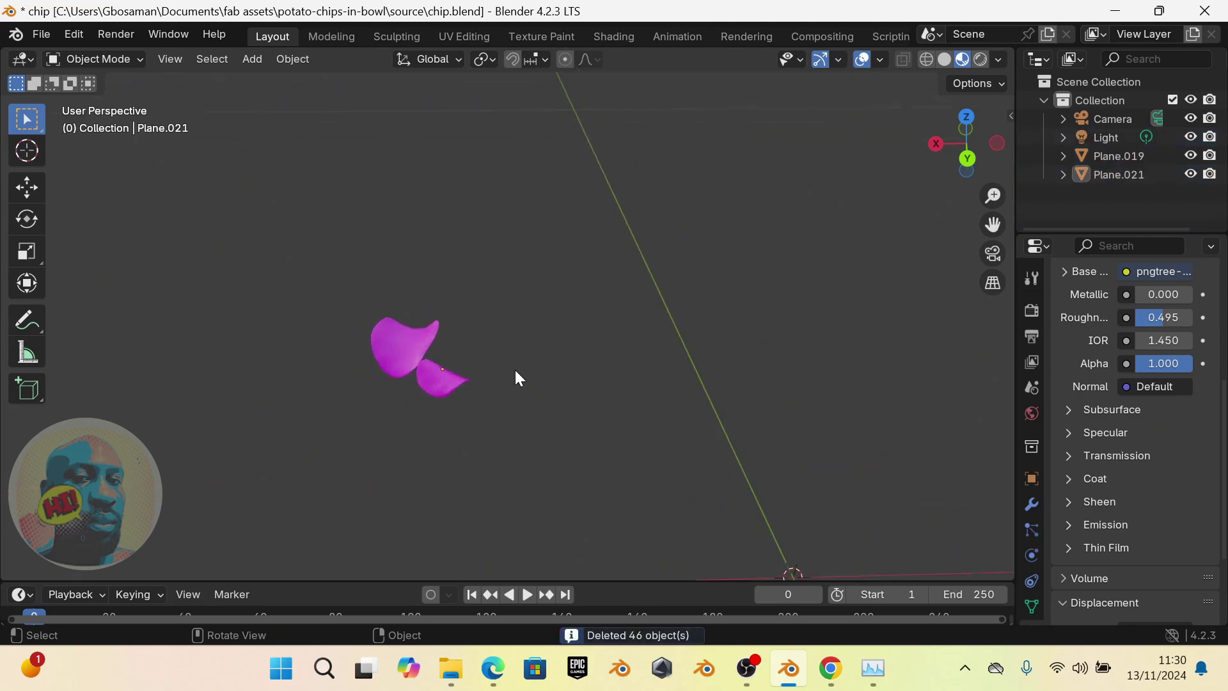
Select the larger loose chip, widen the properties area, and expand the image settings of its material's base color
left_click(396, 360)
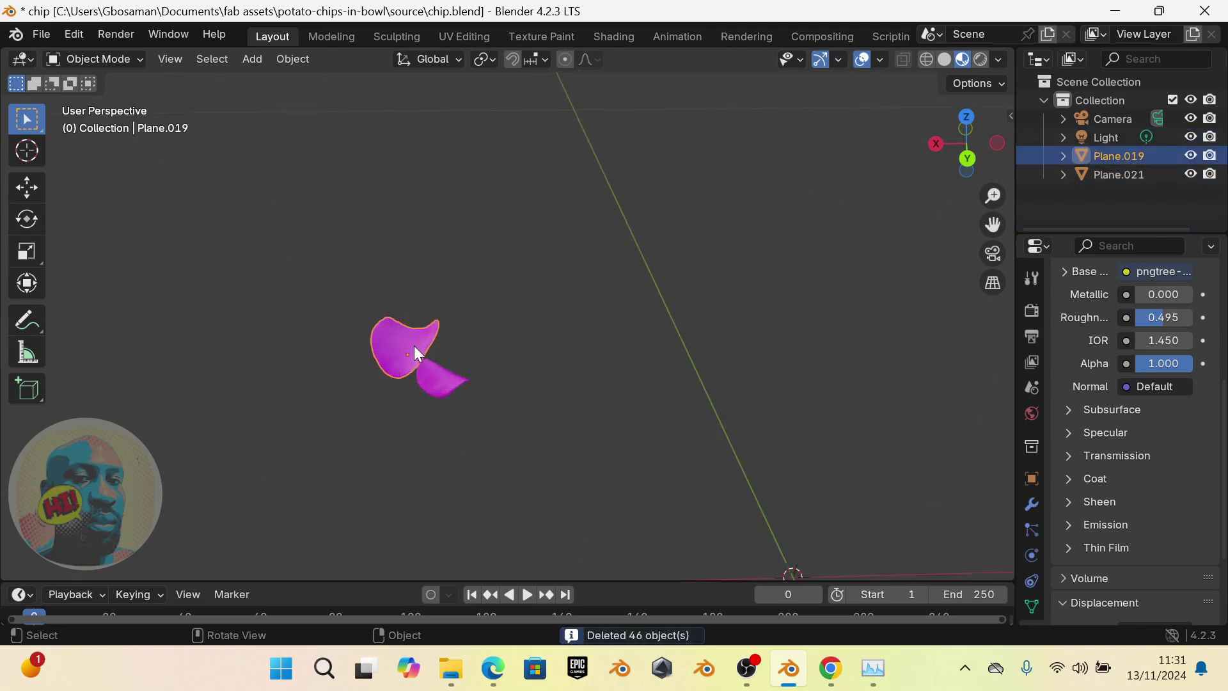
scroll(416, 358, "up", 3)
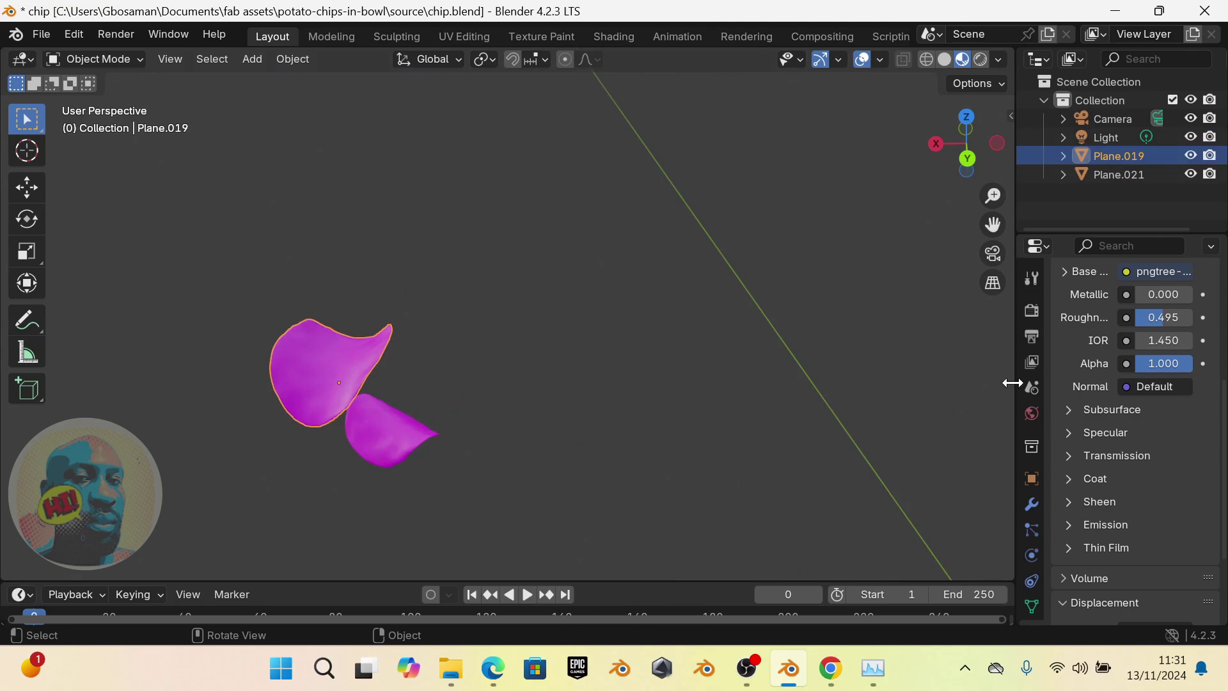
left_click_drag(1018, 388, 347, 362)
middle_click_drag(348, 370, 357, 401)
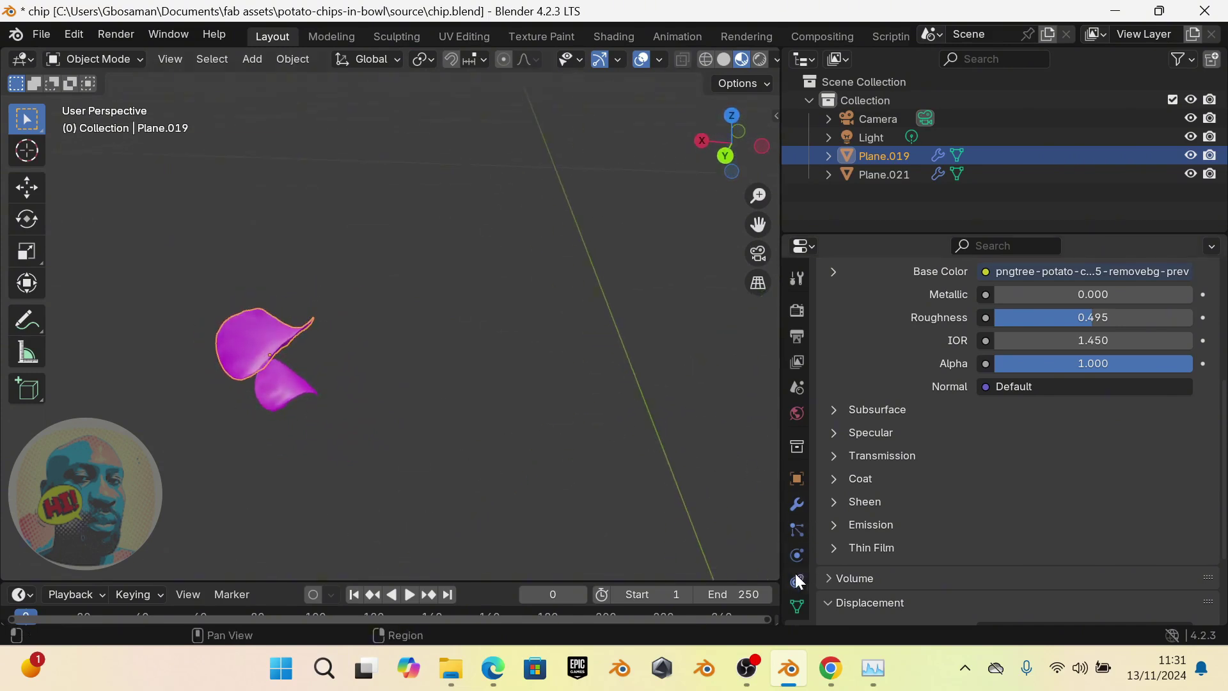
scroll(791, 448, "down", 3)
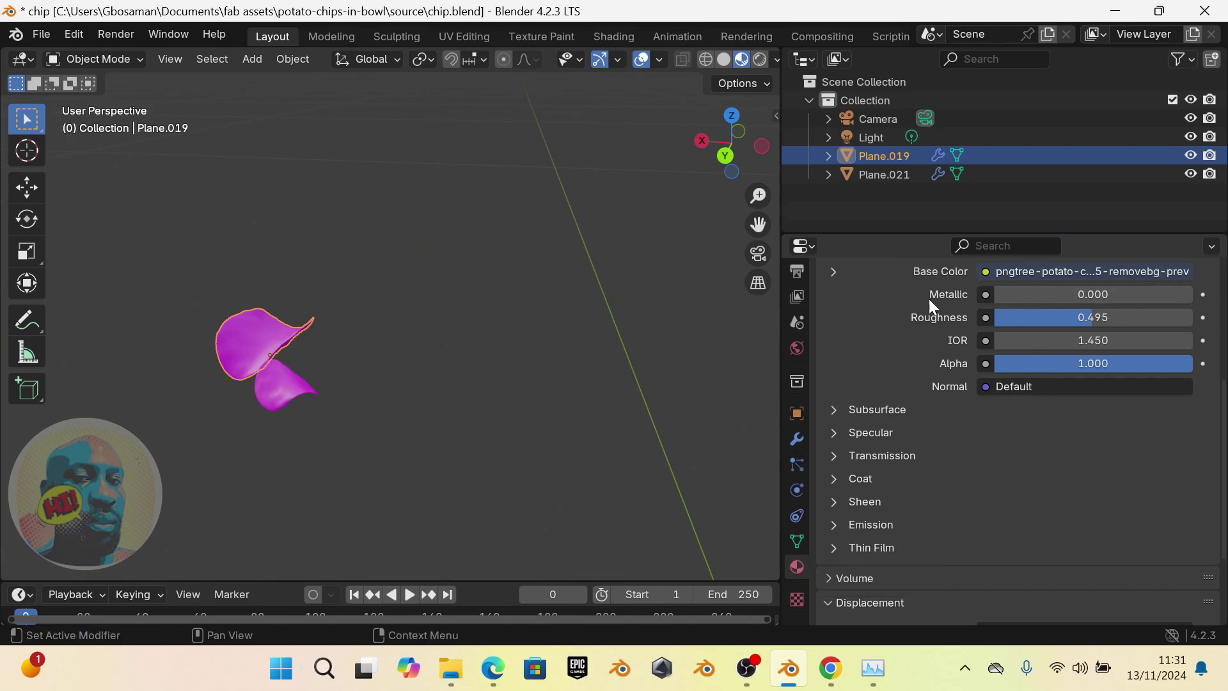
scroll(898, 348, "up", 3)
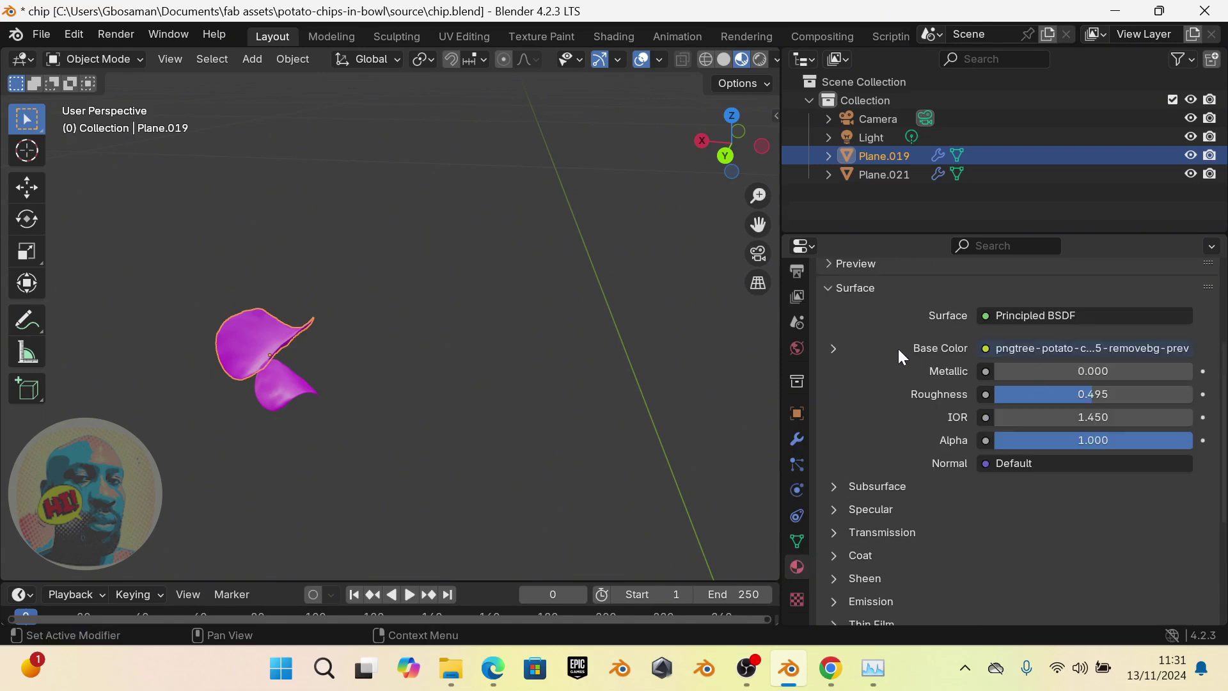
left_click(835, 350)
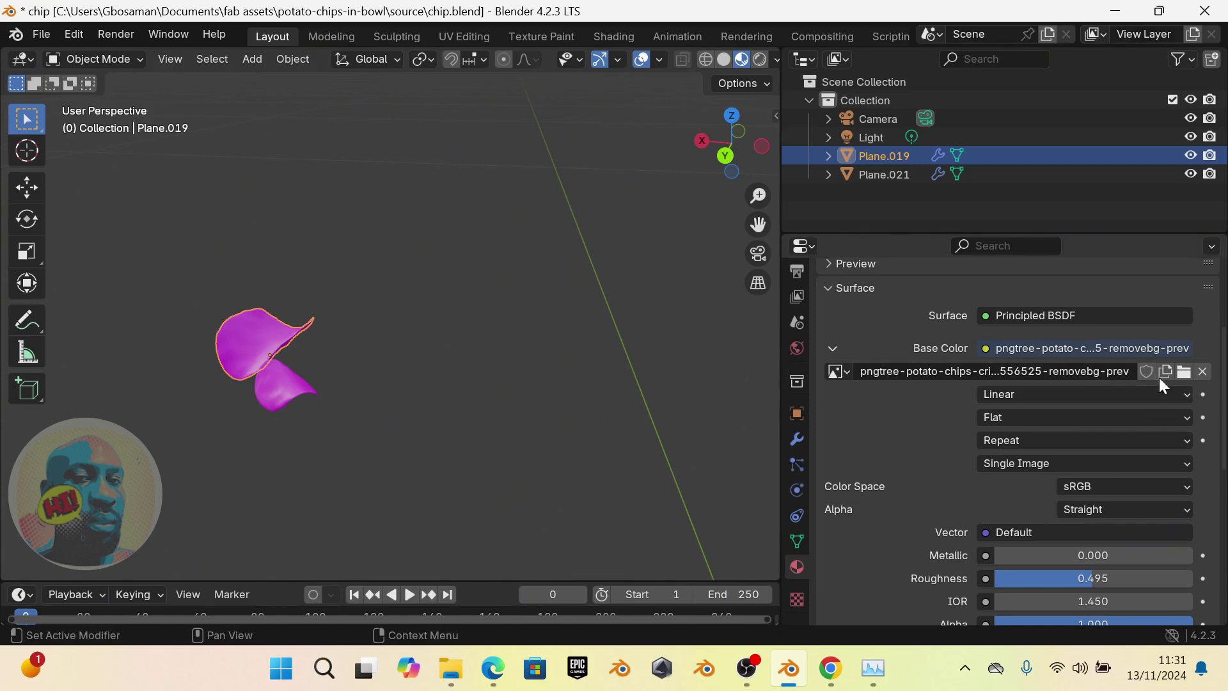
Replace the missing base color image with pngtree-potato-chips-crisps-bbq-png-image_.png from the potato-chips-in-bowl textures folder
left_click(1185, 371)
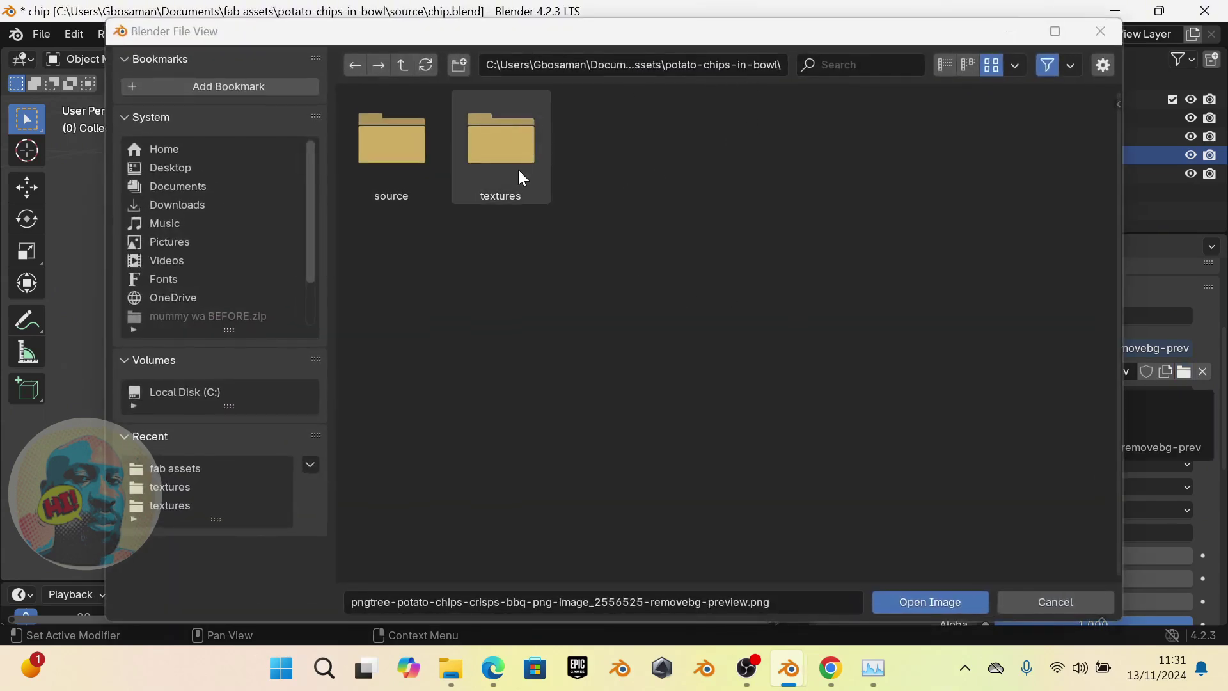
double_click(501, 146)
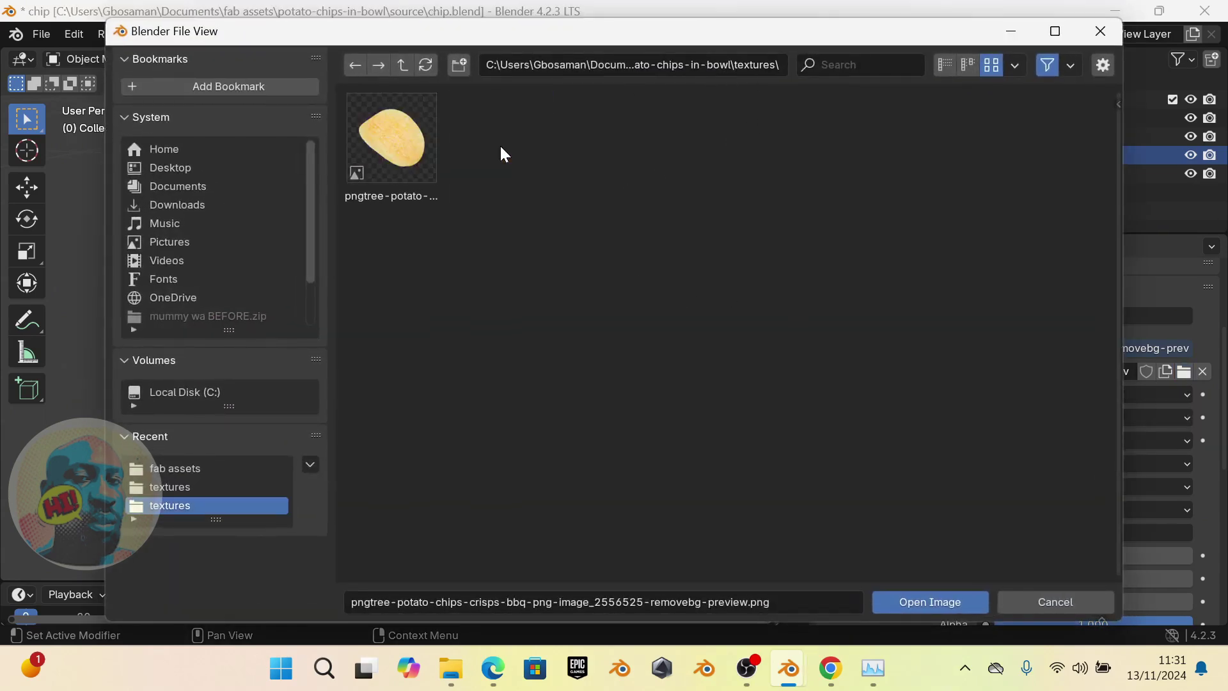
left_click(394, 137)
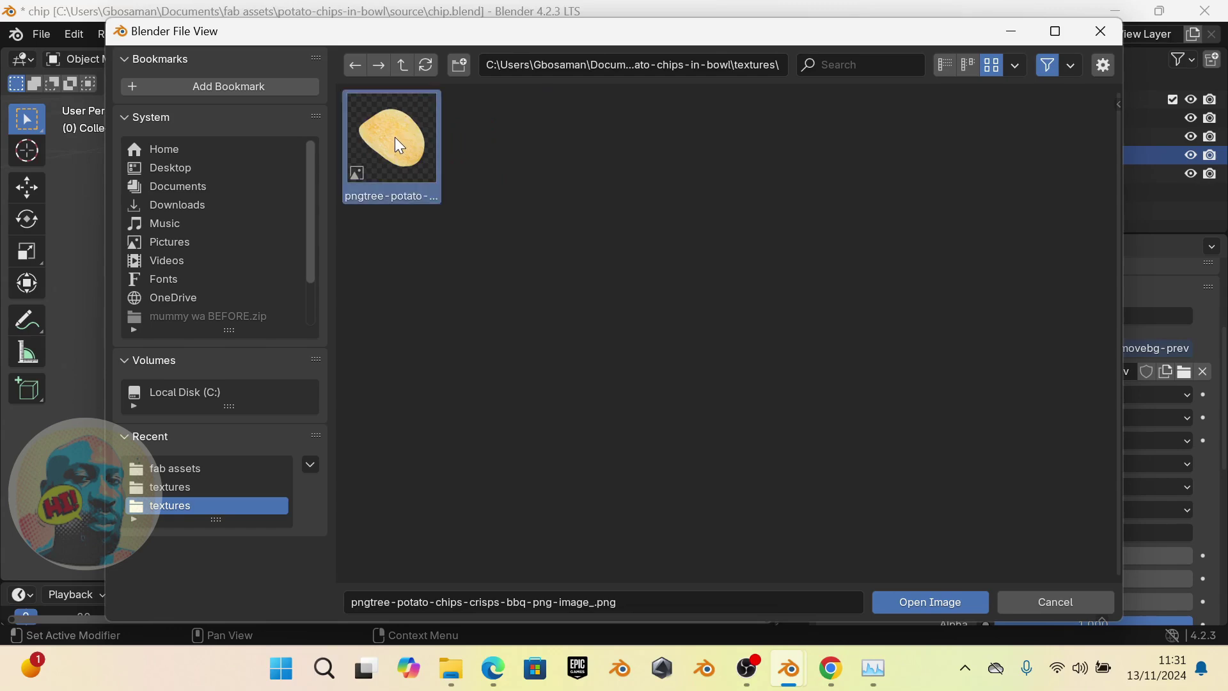
left_click(946, 604)
Select both loose chips and move them along the X axis towards the world origin
middle_click_drag(340, 416, 202, 257)
left_click_drag(186, 244, 392, 462)
middle_click_drag(371, 392, 508, 248)
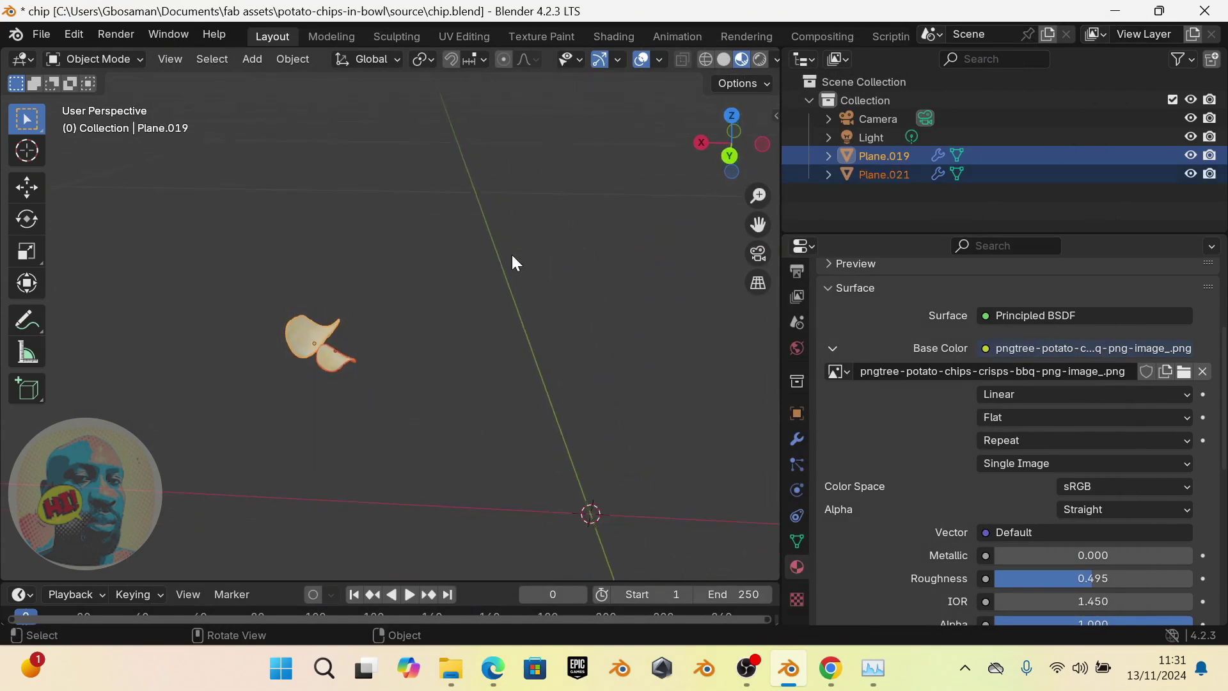
scroll(497, 282, "down", 6)
key("KP_Decimal")
left_click(27, 188)
middle_click_drag(342, 308, 366, 340)
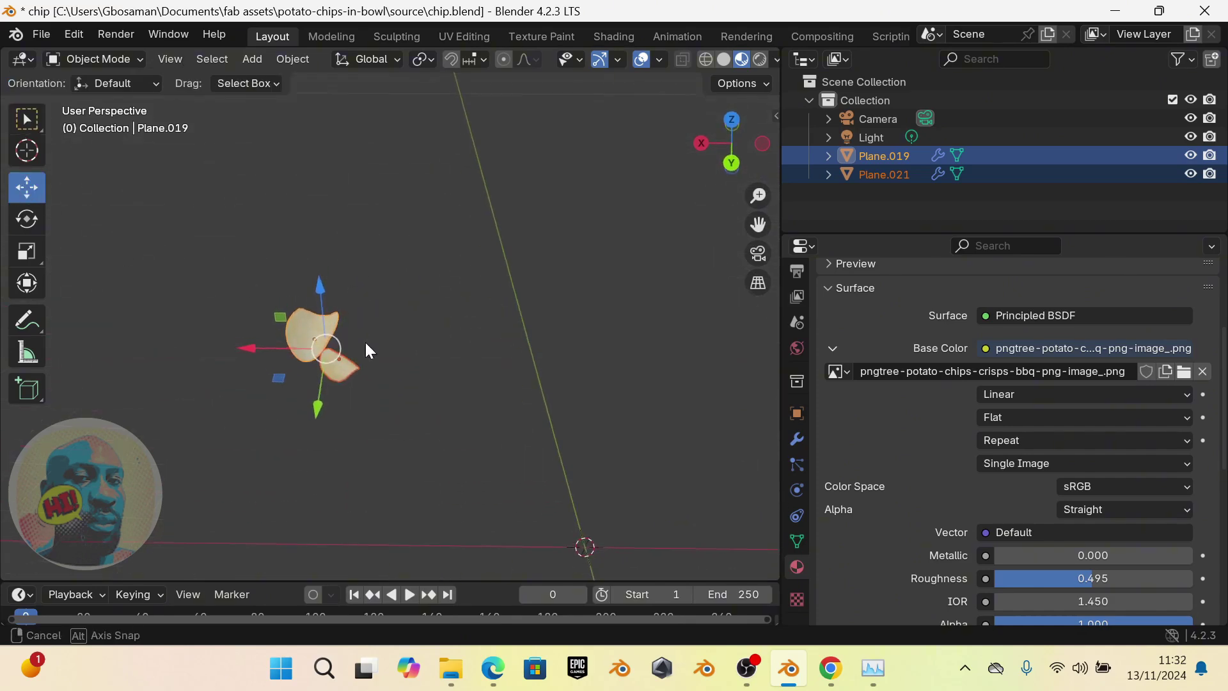
left_click_drag(244, 353, 467, 426)
middle_click_drag(468, 424, 473, 357)
Adjust the position of both chips so they sit near the red axis line, clear of the world origin
scroll(444, 307, "down", 6)
left_click_drag(357, 324, 298, 317)
middle_click_drag(298, 318, 376, 313)
left_click_drag(202, 318, 141, 322)
mouse_move(200, 243)
left_mouse_down()
mouse_move(214, 259)
mouse_move(216, 243)
mouse_move(202, 247)
left_mouse_up()
left_click_drag(152, 323, 122, 320)
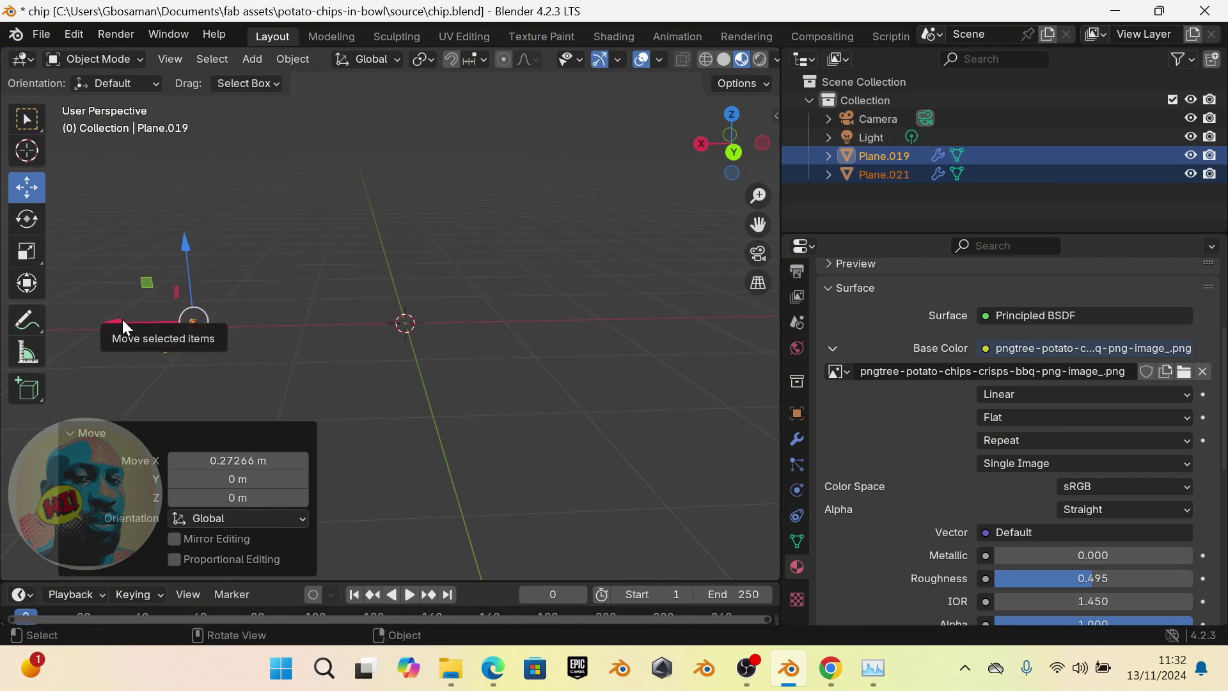
middle_click_drag(524, 352, 301, 340)
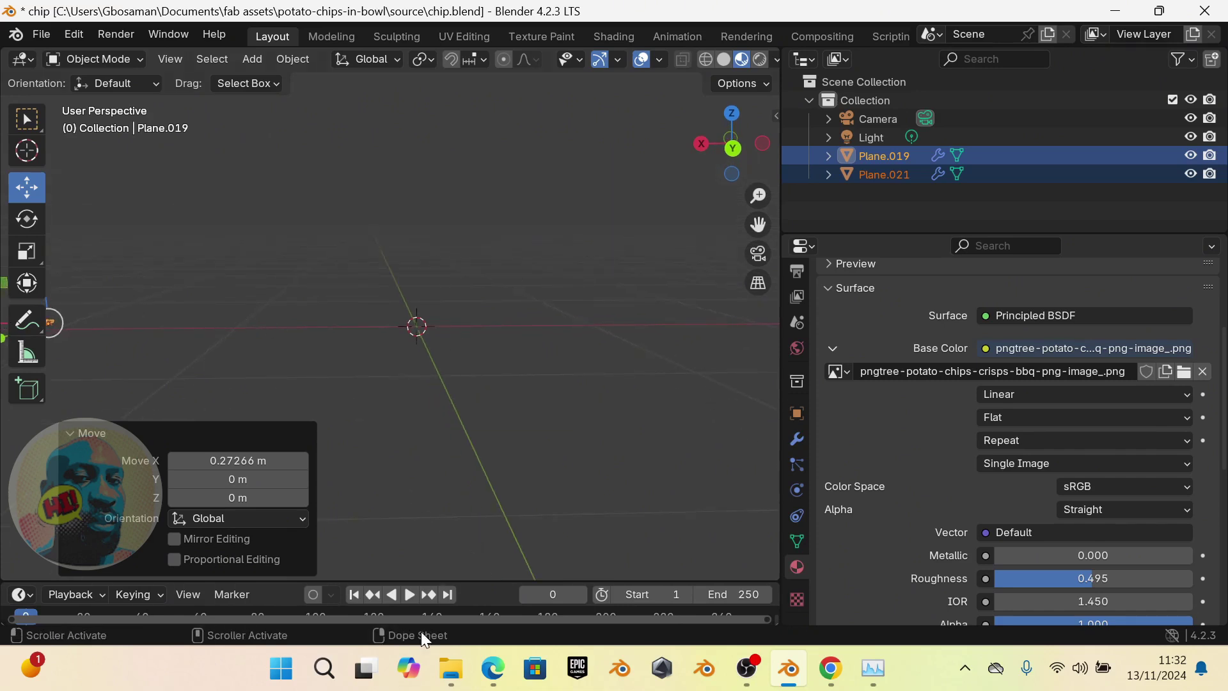
Switch to File Explorer and open the ChipsBag folder inside the source folder of chips-bag in fab assets
mouse_move(452, 670)
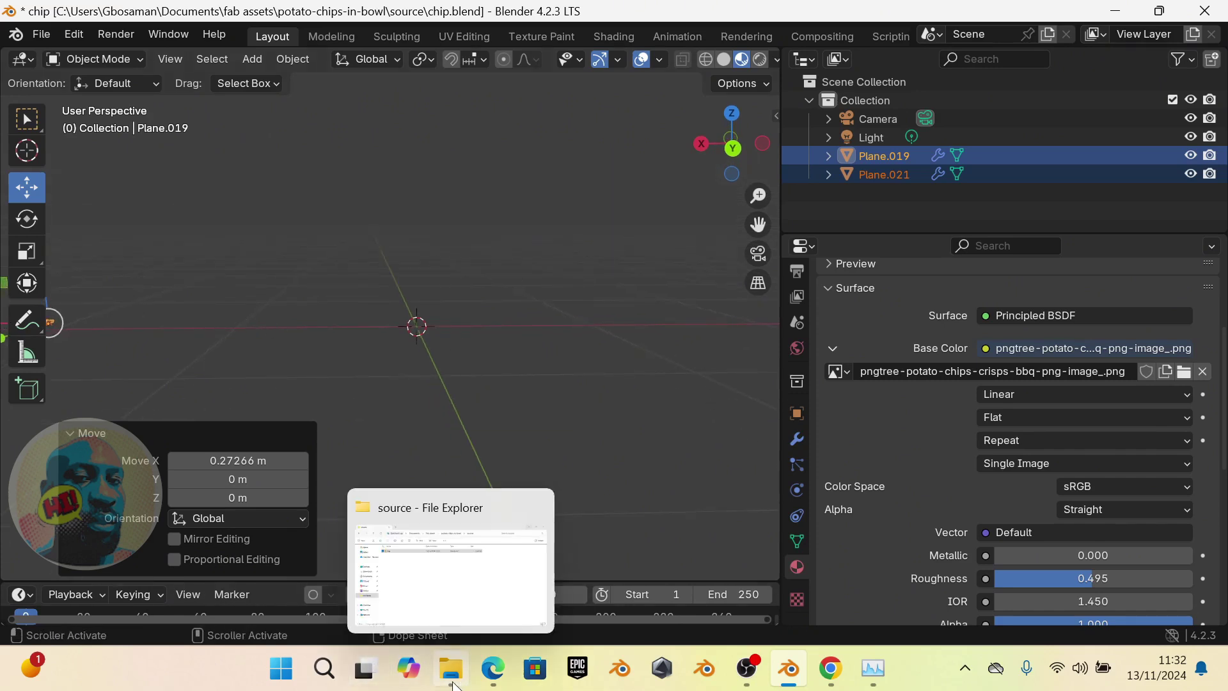
left_click(463, 560)
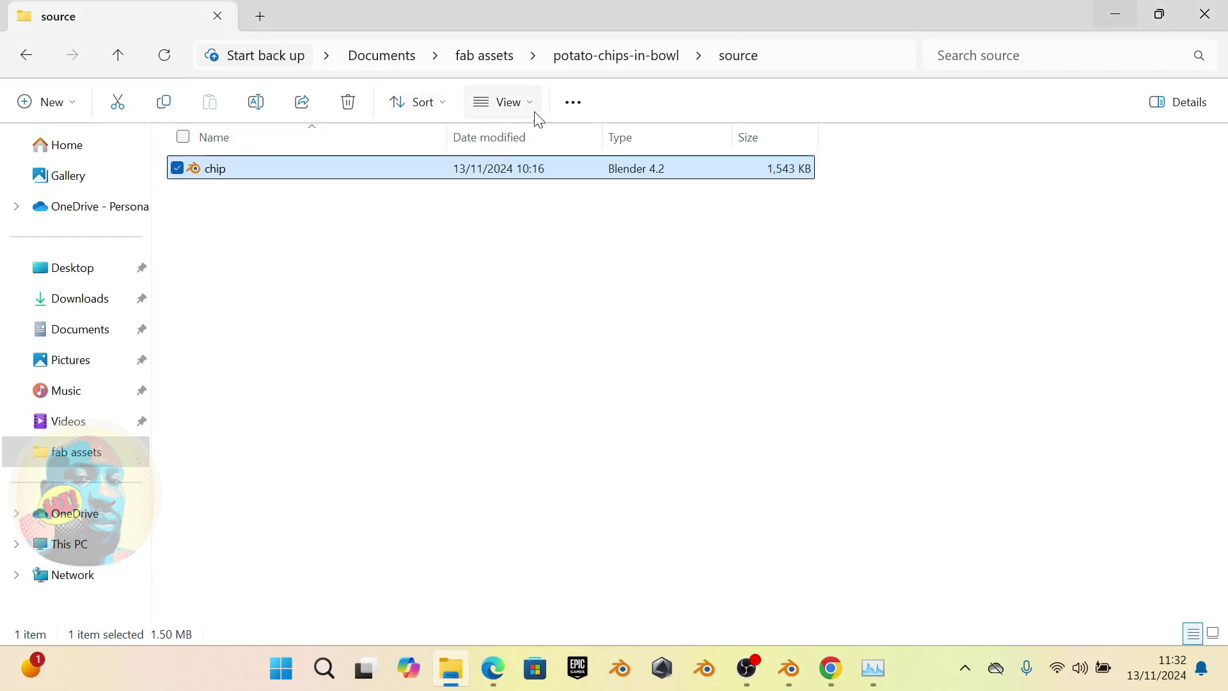
left_click(484, 55)
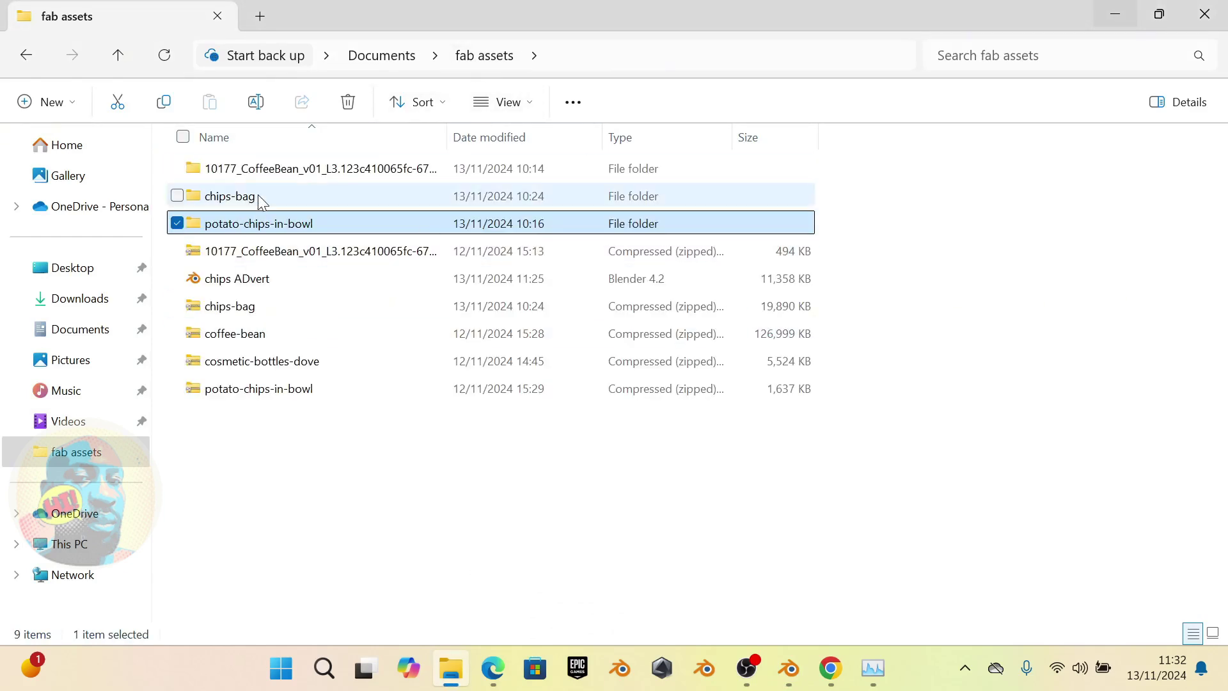
double_click(259, 196)
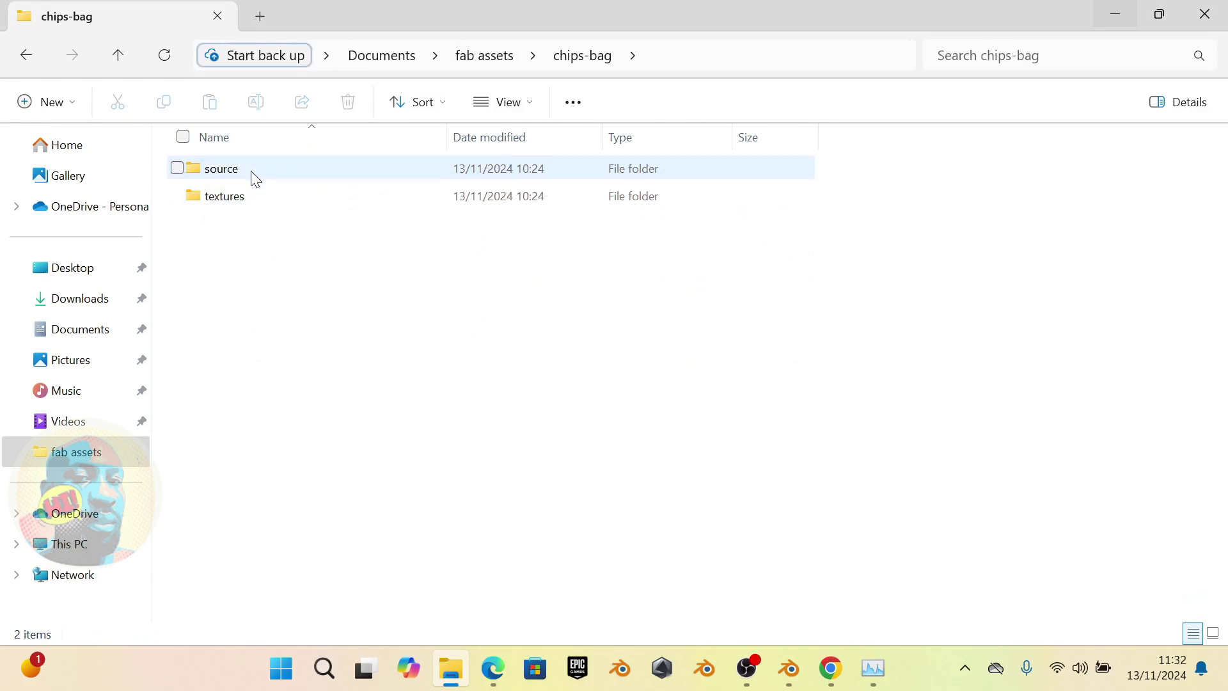
double_click(253, 172)
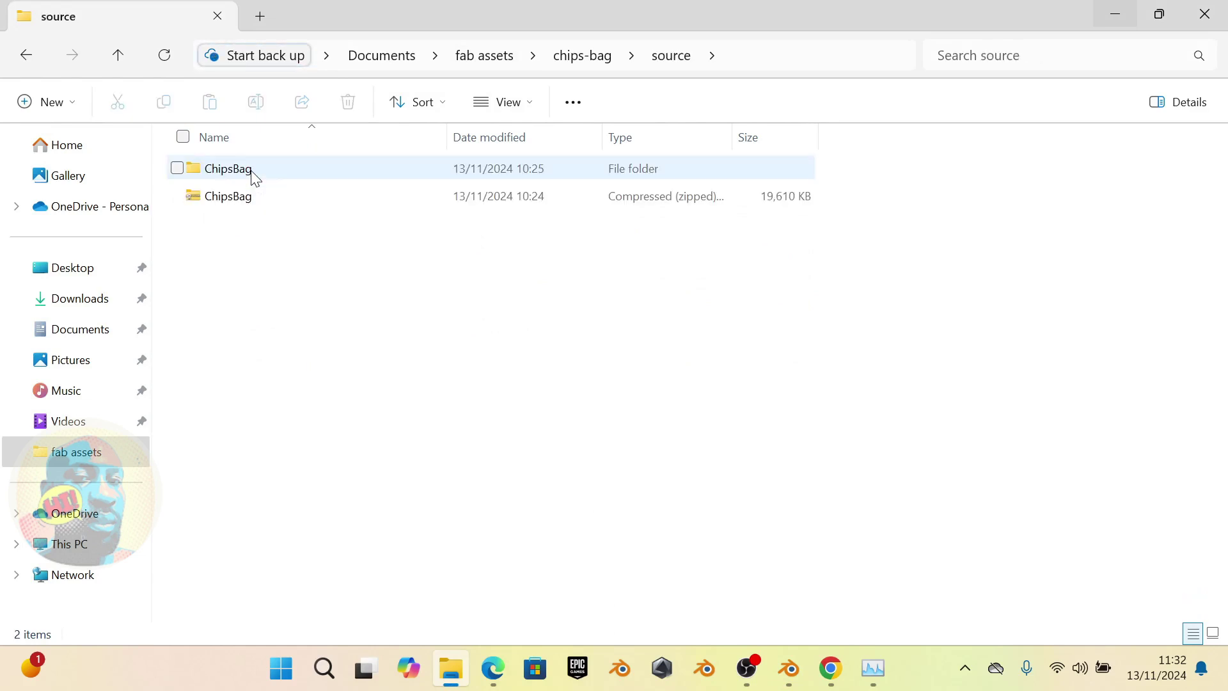
double_click(256, 178)
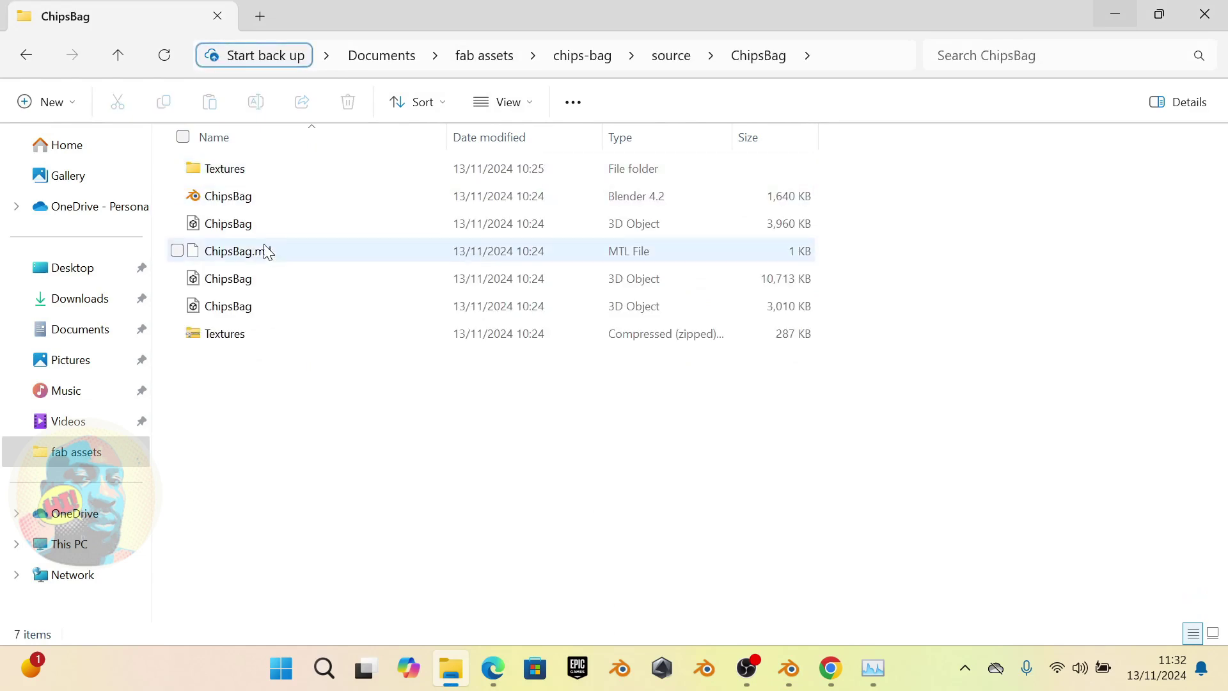
Import ChipsBag.fbx from the ChipsBag folder into the Blender scene with the default FBX settings and scale 1.00
left_click(277, 259)
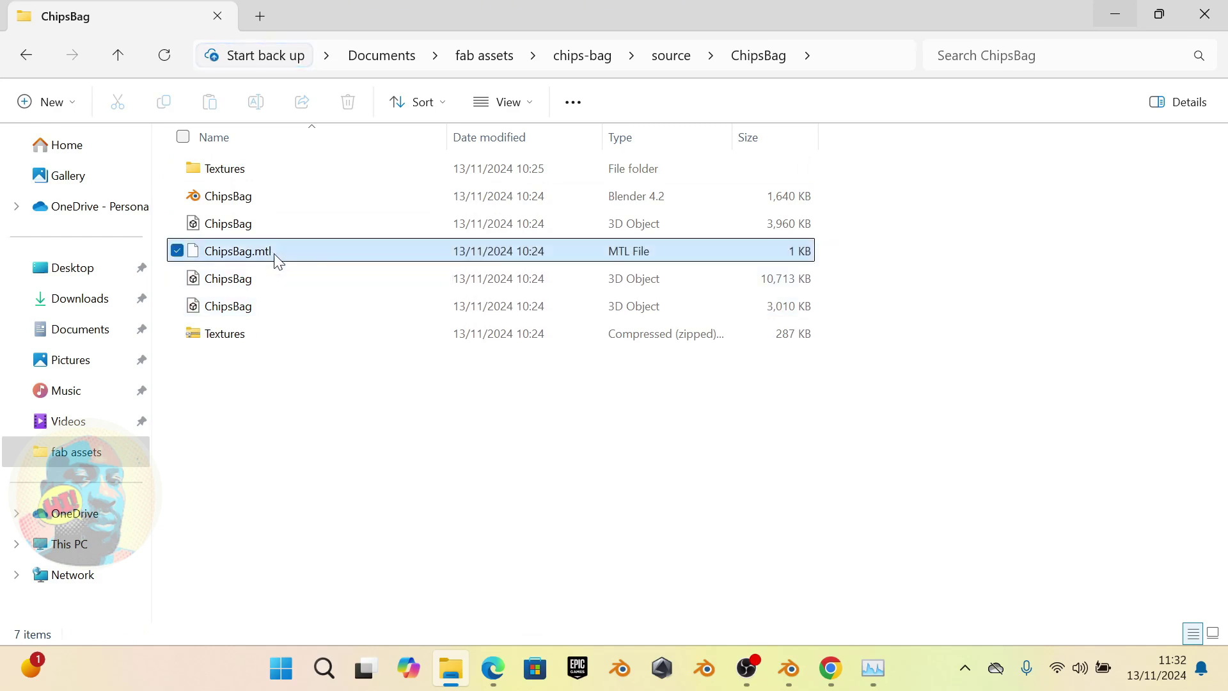
left_click(270, 224, "ctrl")
left_click_drag(296, 259, 497, 327)
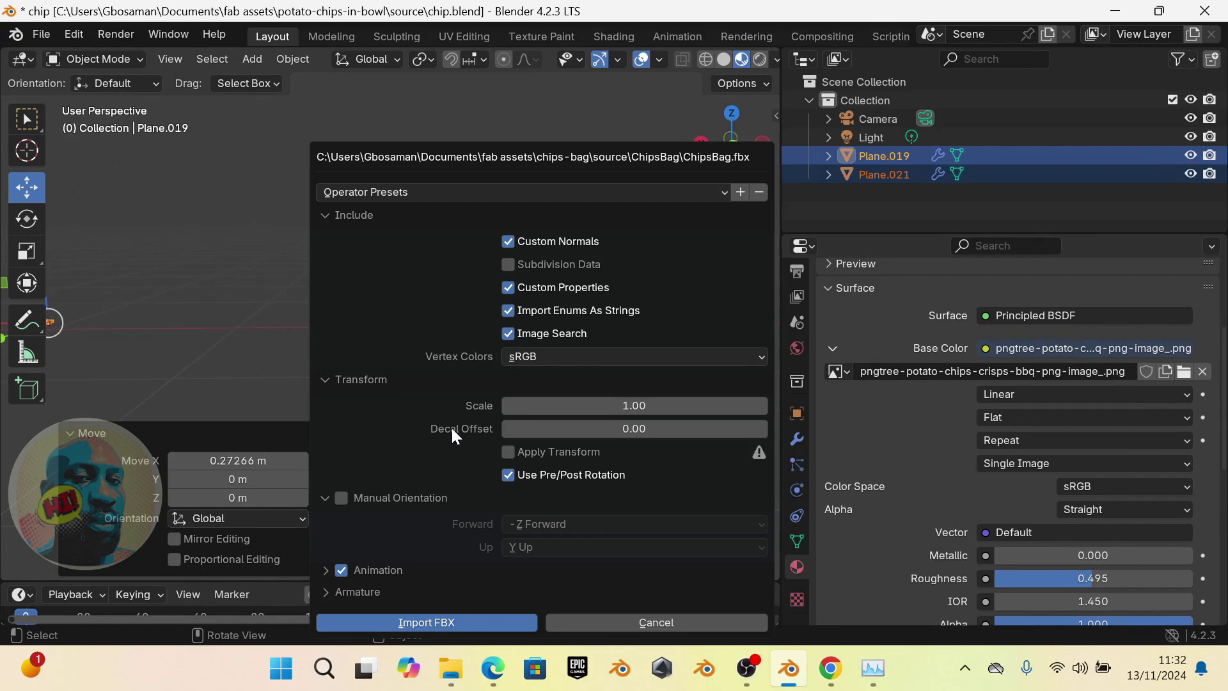
left_click(416, 622)
left_click(466, 267)
middle_click_drag(466, 267, 462, 240)
Select both loose chips beside the imported bag and scale them up uniformly by about 6.4 times
left_click_drag(759, 226, 759, 357)
middle_click_drag(567, 295, 531, 260)
left_click_drag(185, 378, 269, 497)
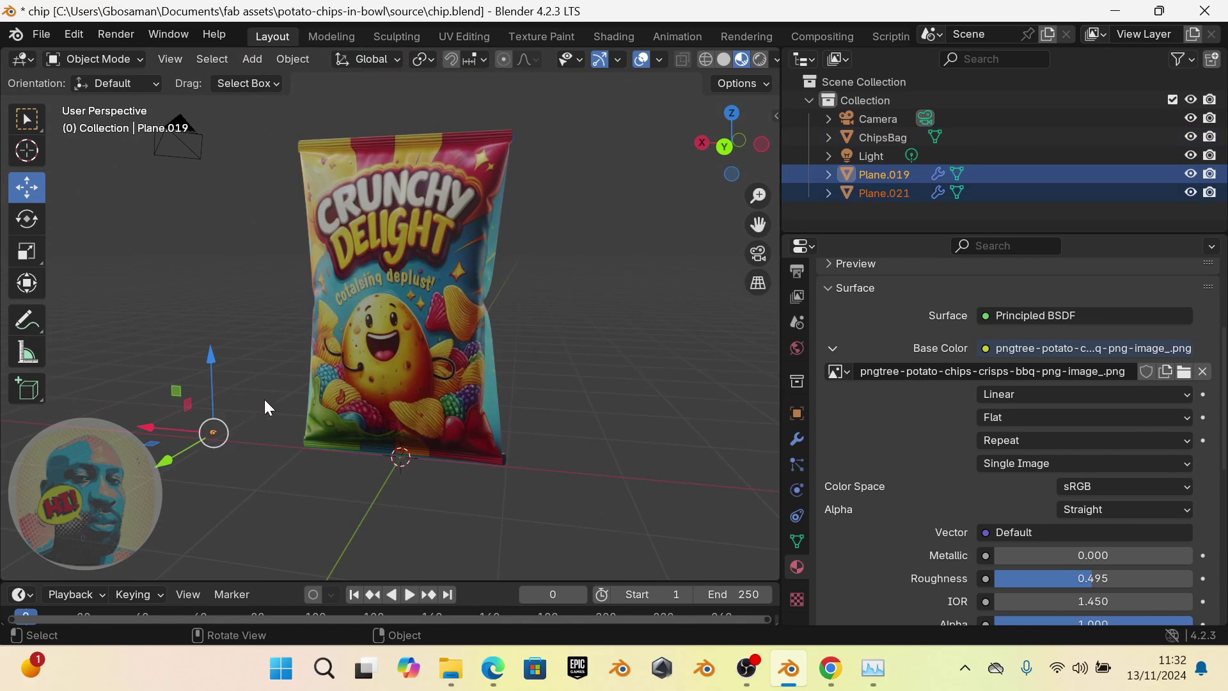
mouse_move(288, 302)
middle_mouse_down()
mouse_move(287, 332)
mouse_move(301, 320)
middle_mouse_up()
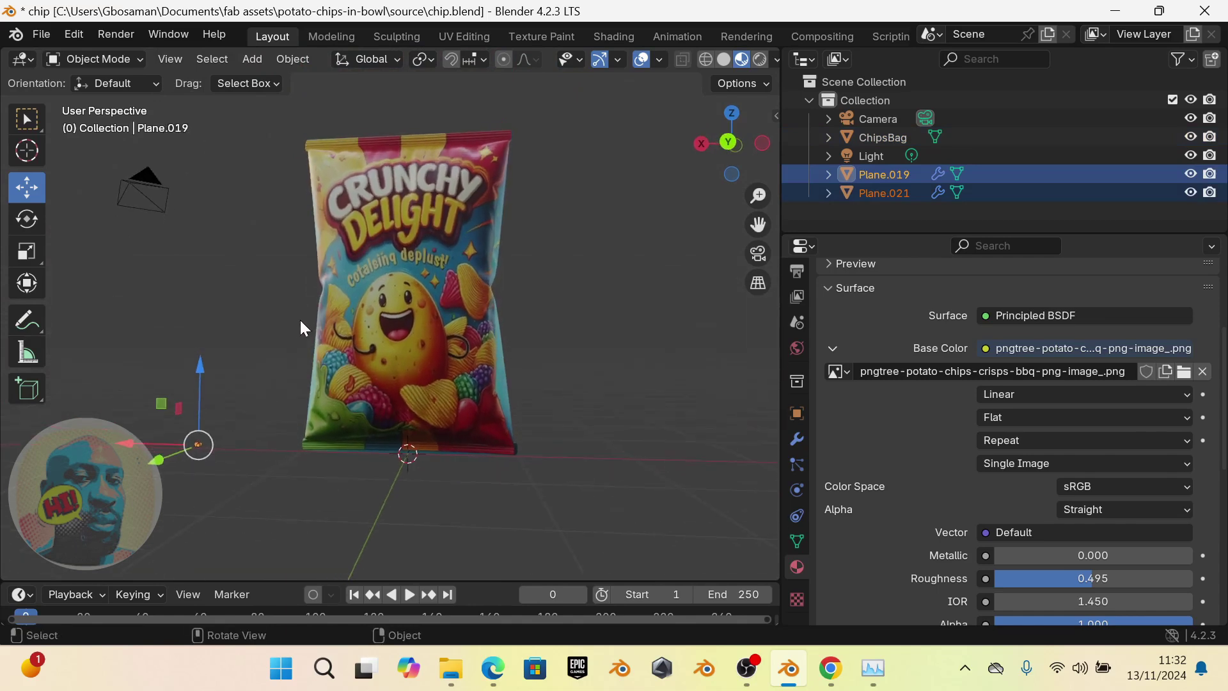
key("s")
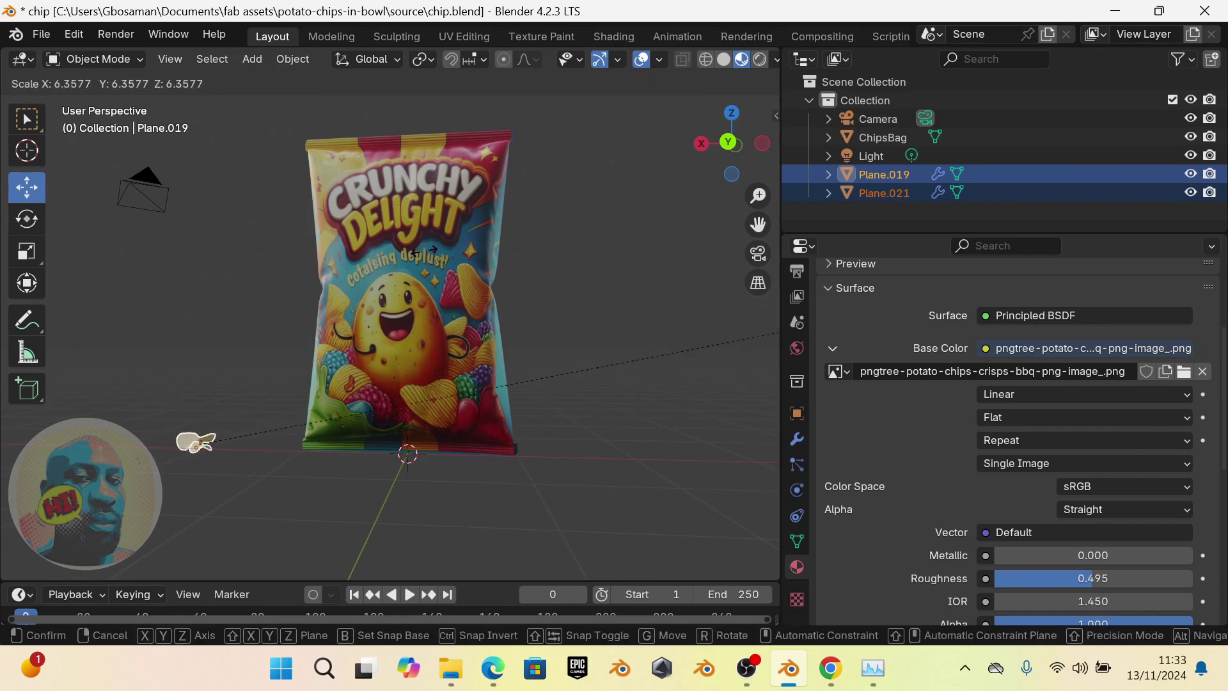
left_click(415, 261)
Move the two enlarged chips along the X axis, farther away from the chips bag
middle_click_drag(208, 262, 286, 351)
left_click(83, 433)
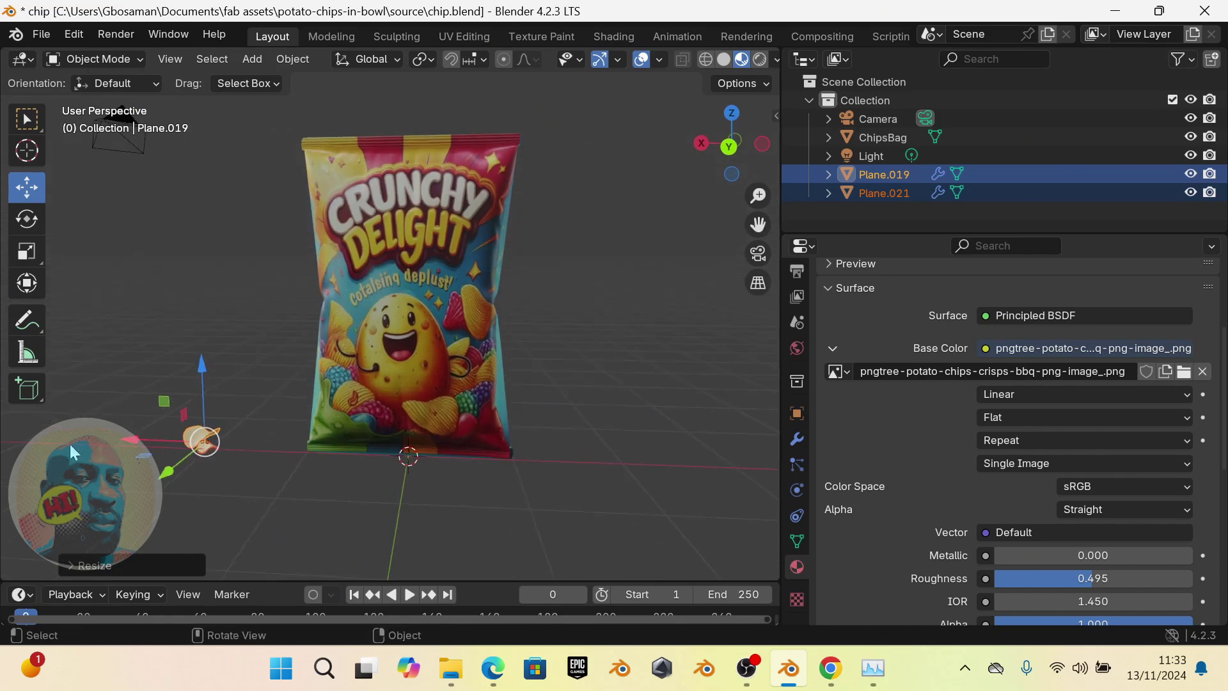
left_click_drag(133, 440, 702, 389)
scroll(563, 351, "down", 5)
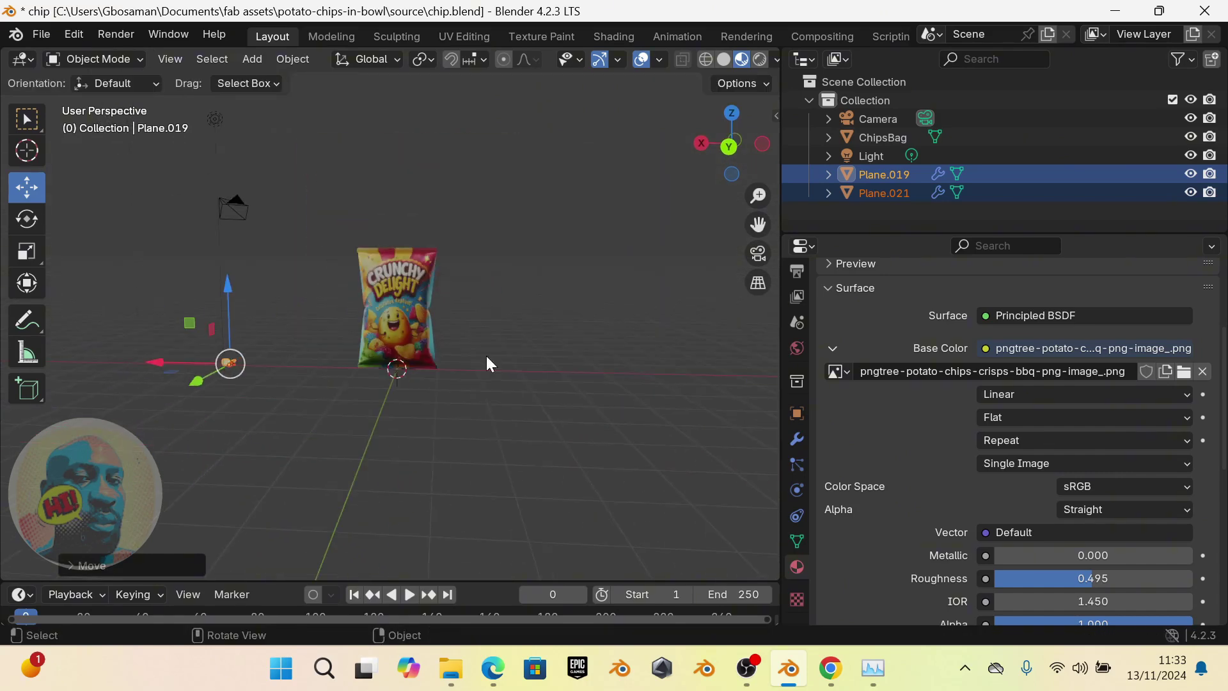
left_click_drag(162, 370, 51, 355)
middle_click_drag(443, 316, 486, 326)
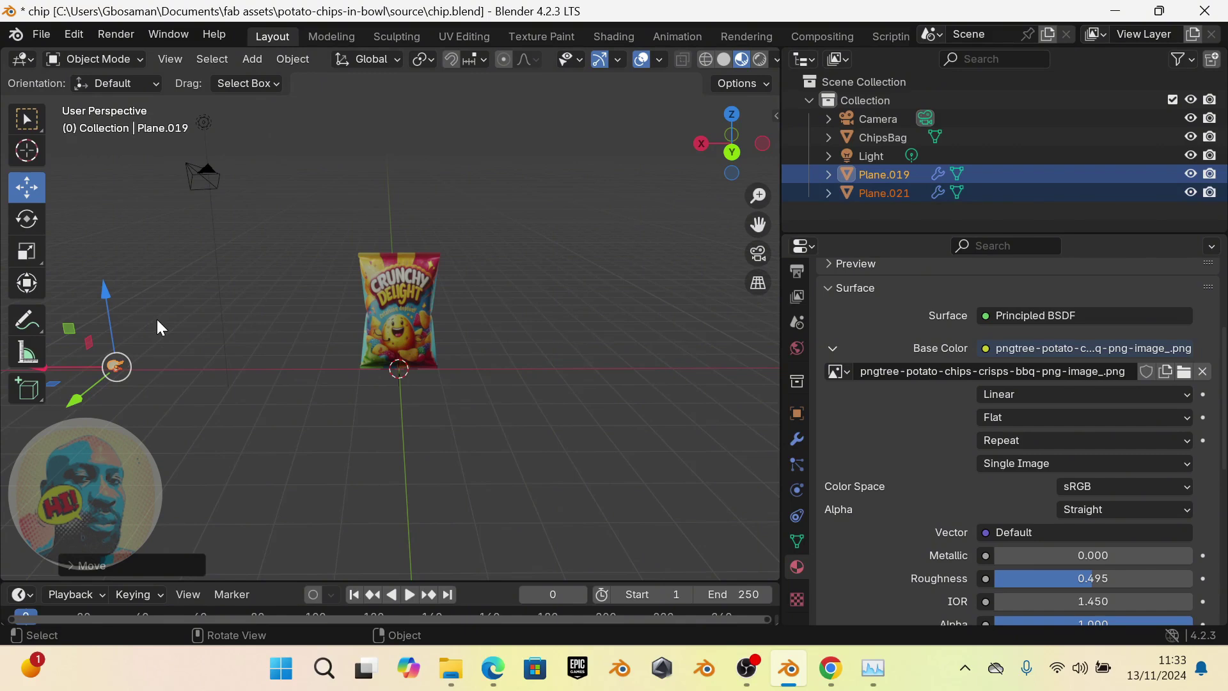
Move both chips into a new collection named Chips and collapse that collection in the outliner
key("m")
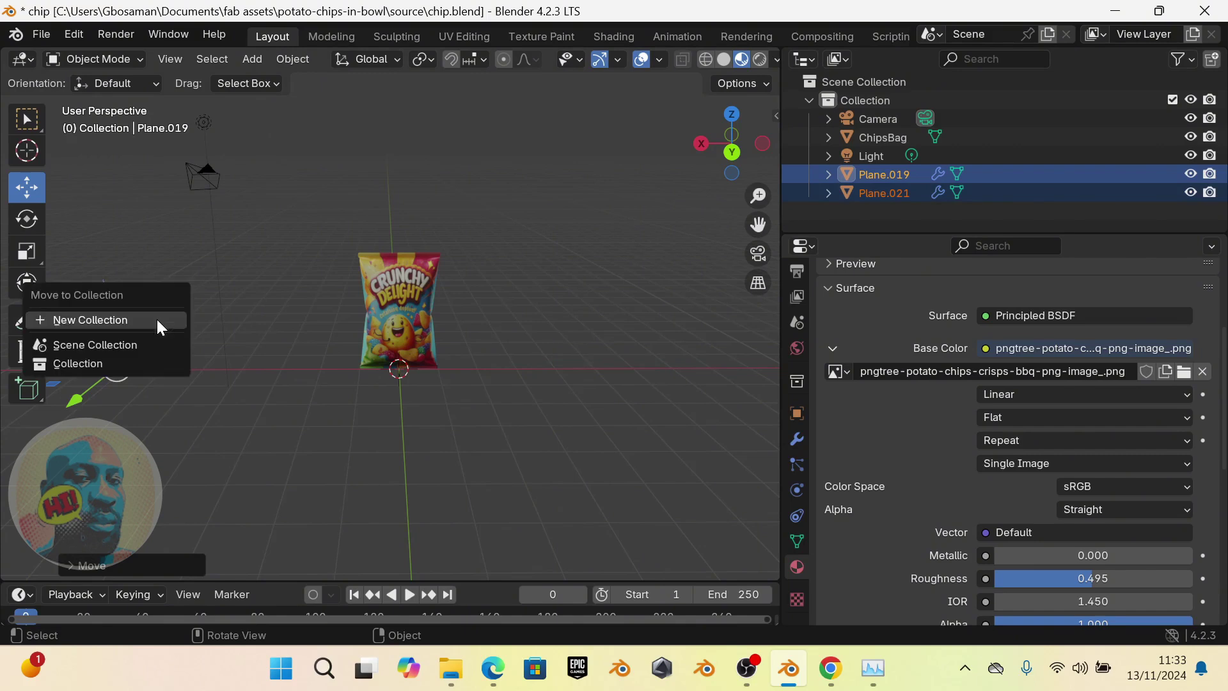
left_click(158, 320)
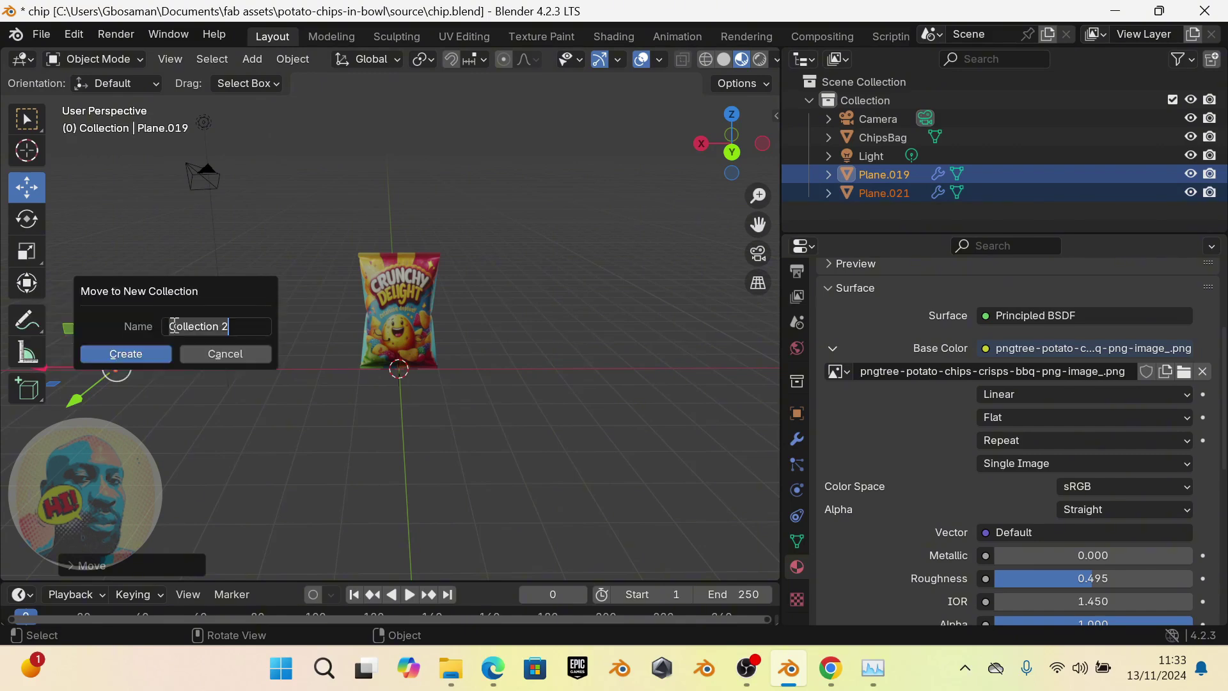
type("Chips")
key("Return")
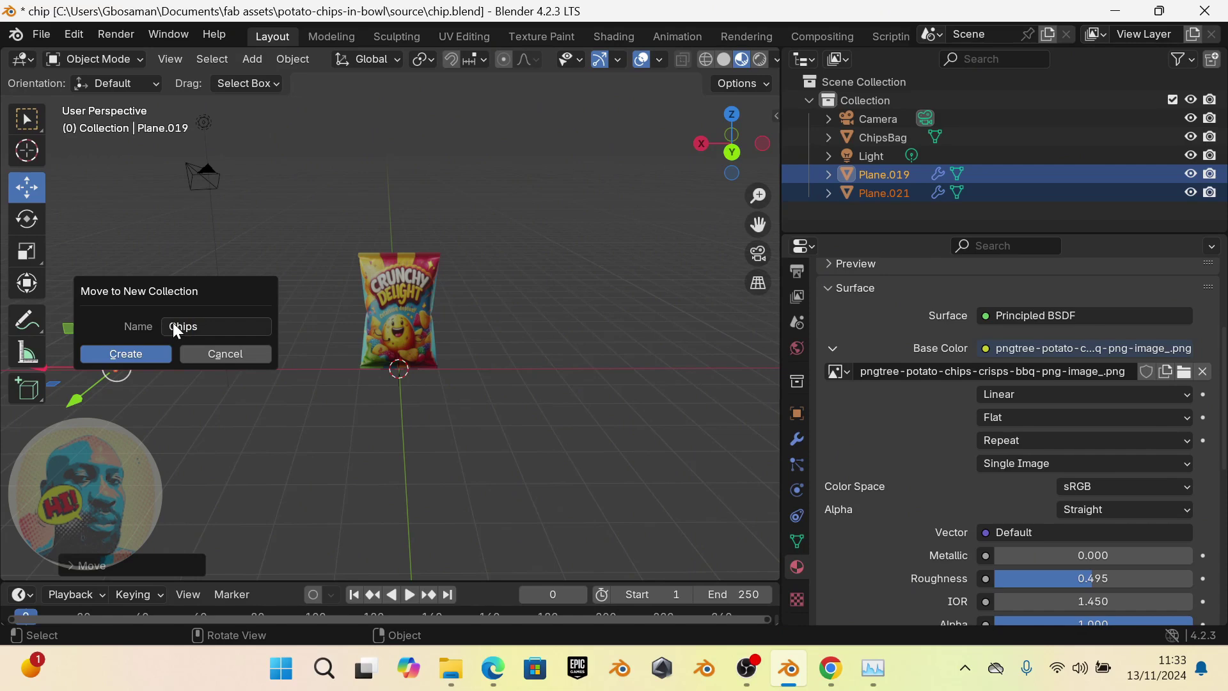
left_click(152, 356)
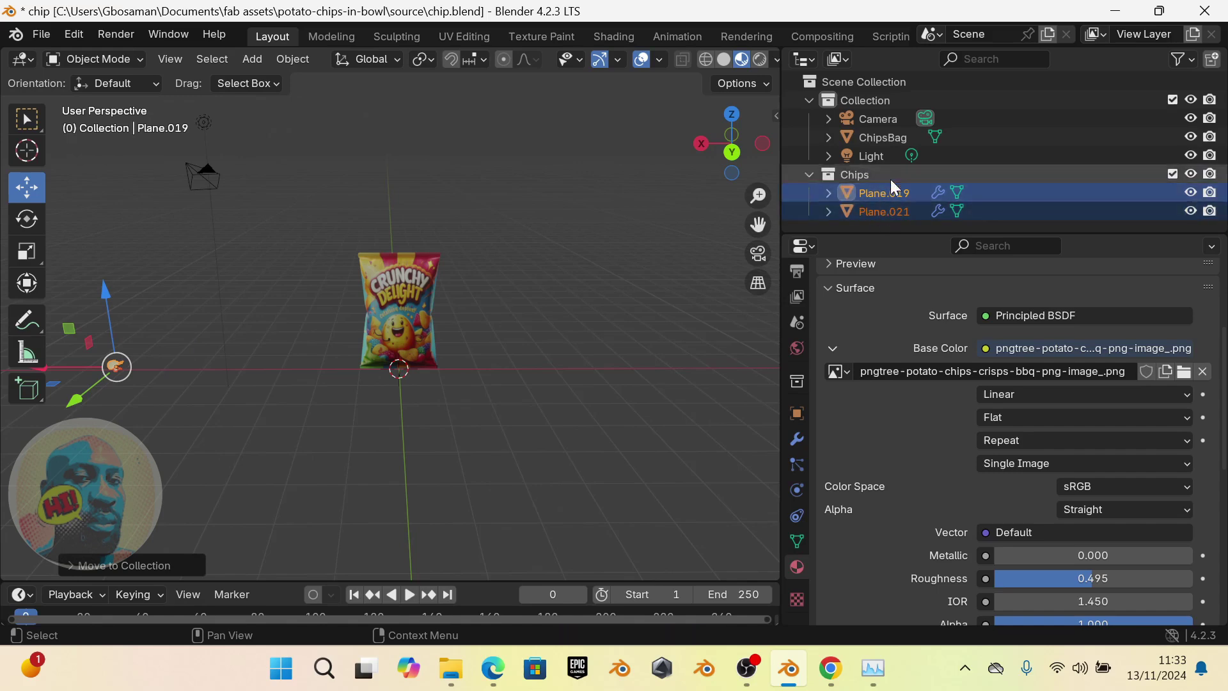
left_click(809, 175)
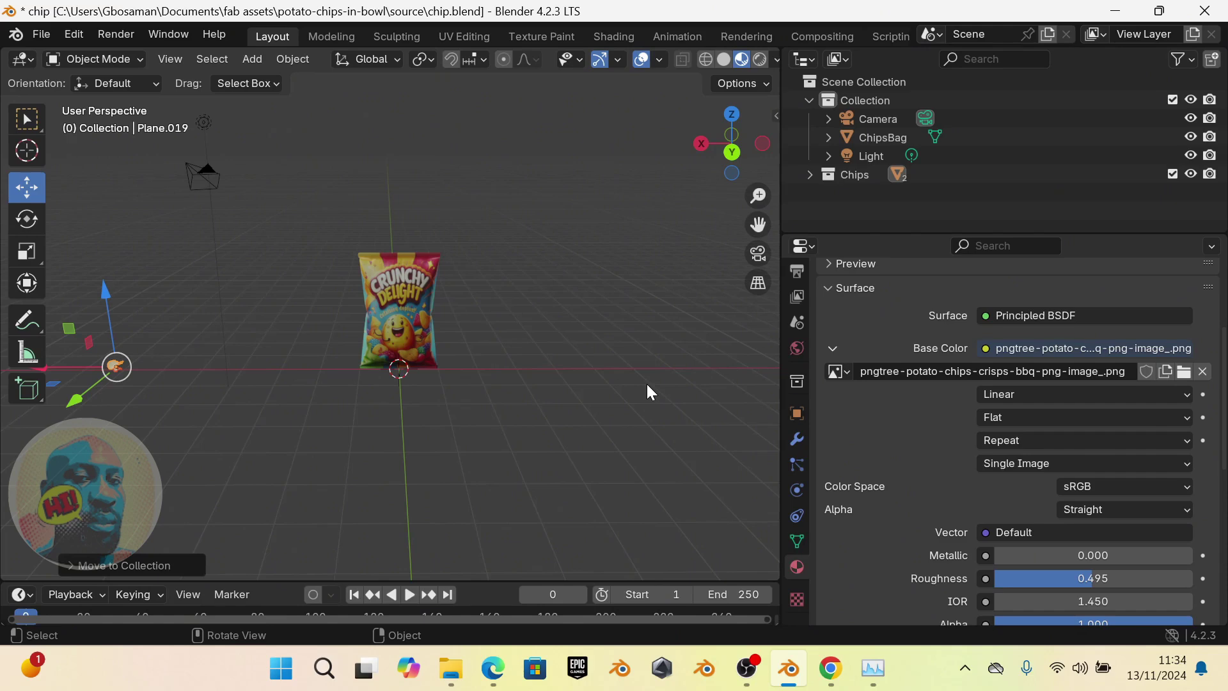
scroll(647, 384, "up", 5)
mouse_move(526, 352)
middle_mouse_down()
mouse_move(513, 334)
mouse_move(524, 333)
middle_mouse_up()
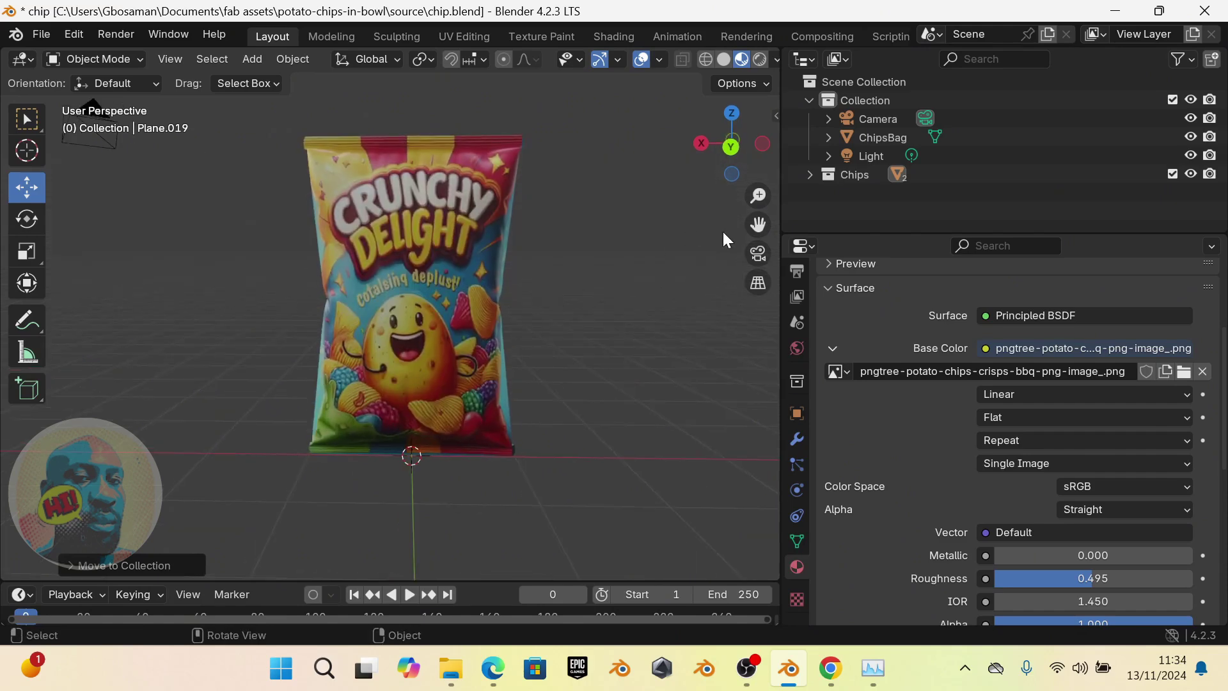
scroll(498, 281, "down", 2)
scroll(397, 246, "down", 1)
scroll(76, 353, "down", 2)
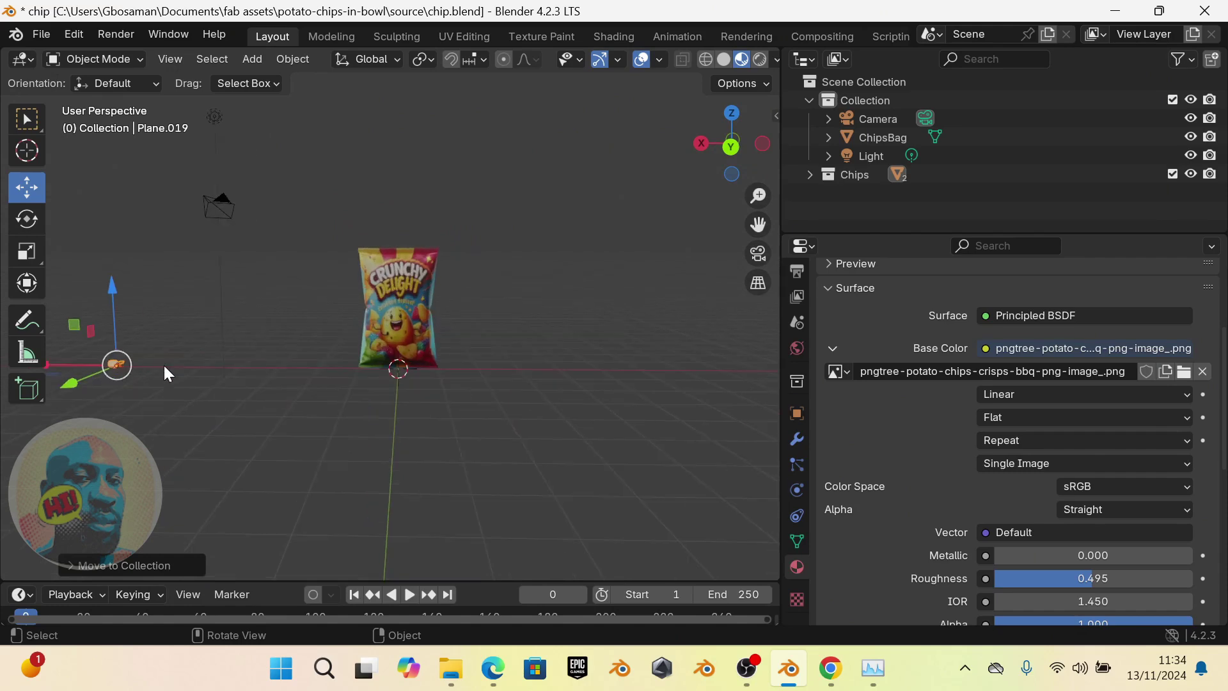
scroll(417, 301, "up", 6)
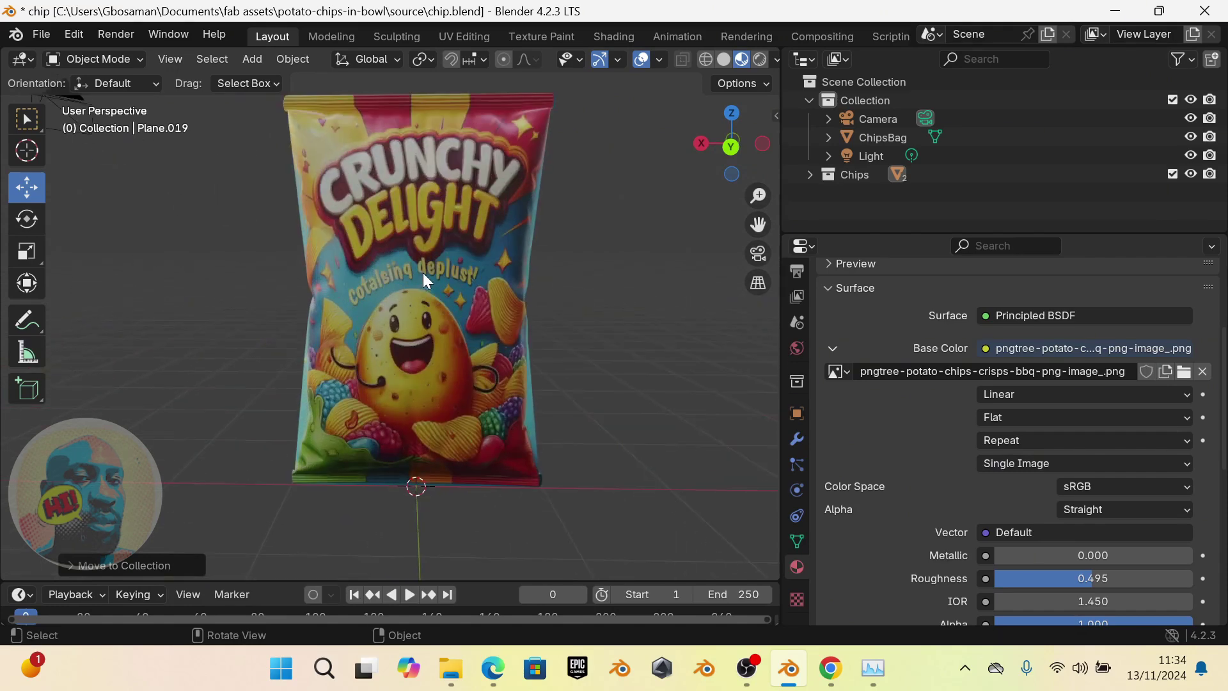
Add a UV sphere, move it along the Y axis in front of the chips bag and raise it along Z
scroll(426, 281, "down", 2)
scroll(408, 268, "down", 1)
left_click_drag(761, 225, 776, 254)
middle_click_drag(240, 389, 318, 313)
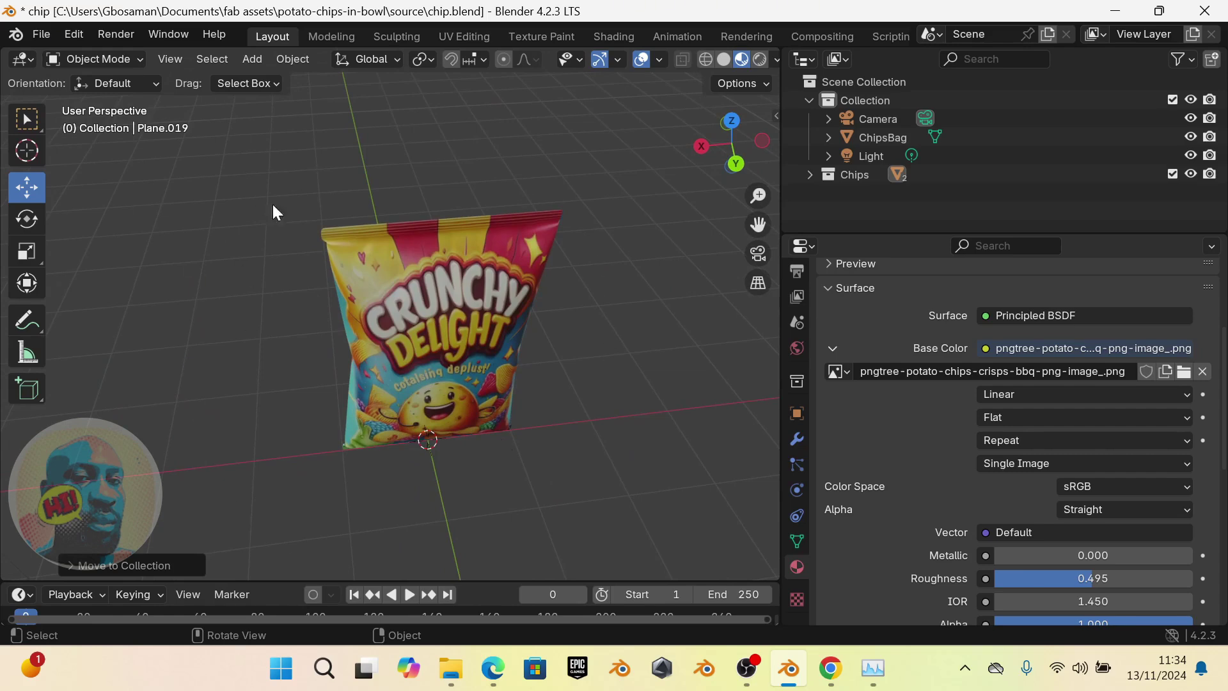
middle_click_drag(385, 397, 372, 304)
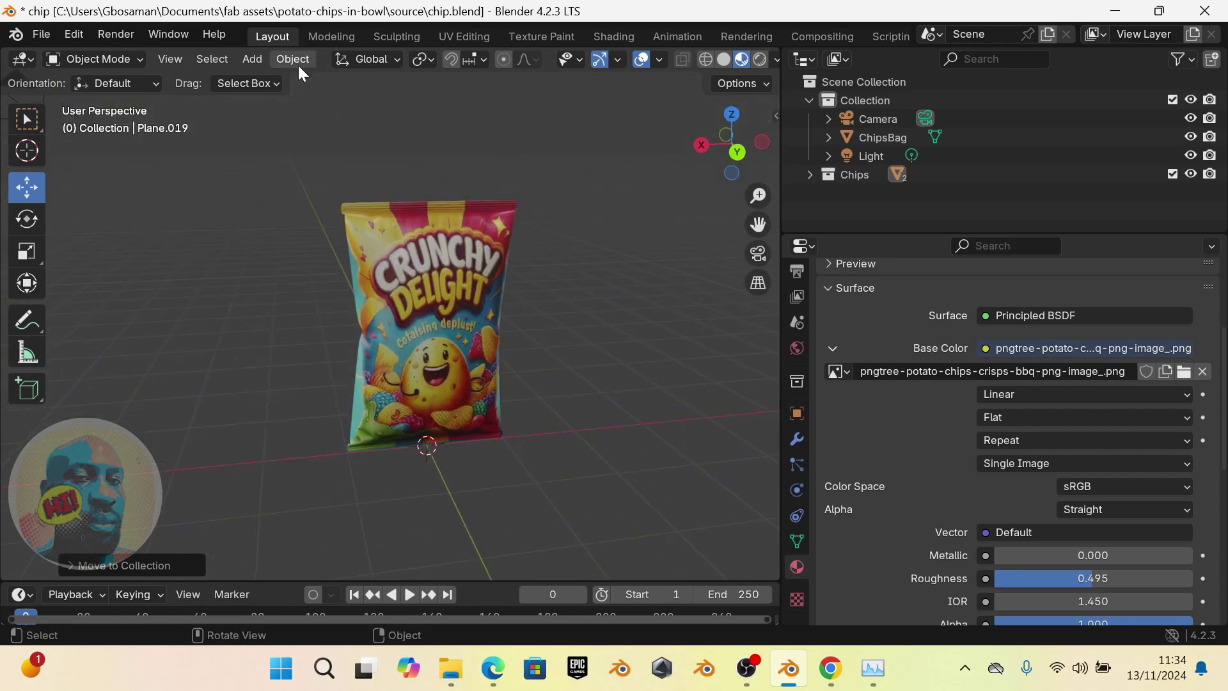
left_click(250, 65)
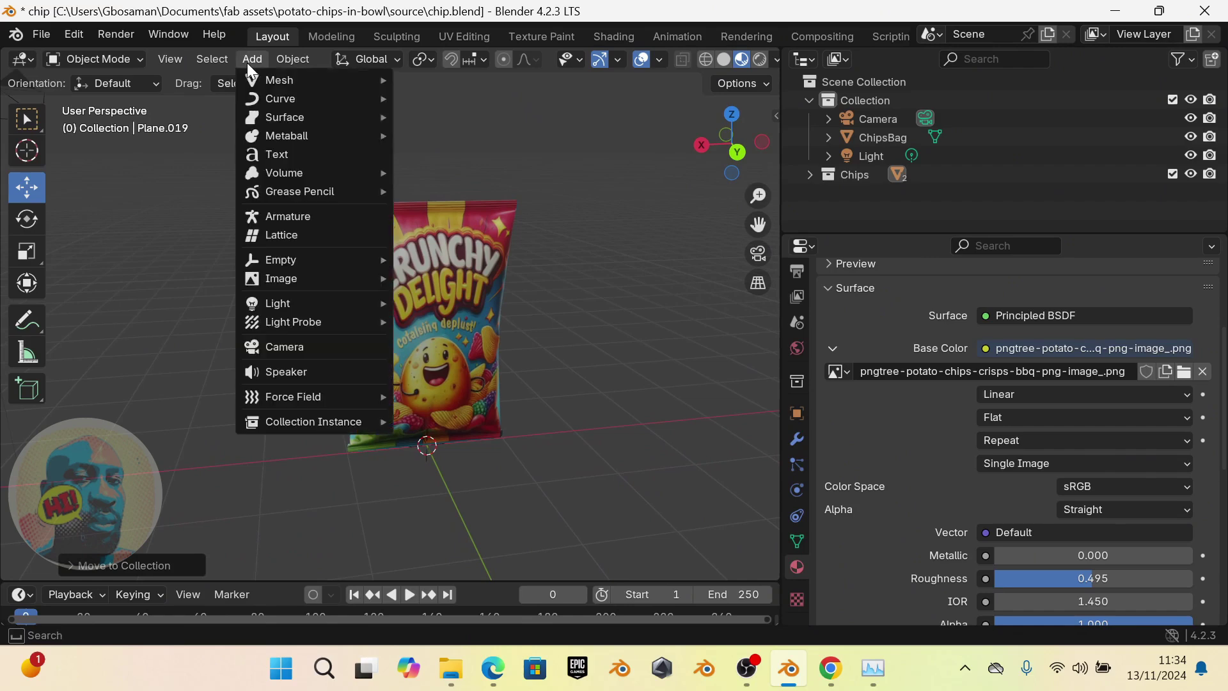
mouse_move(262, 83)
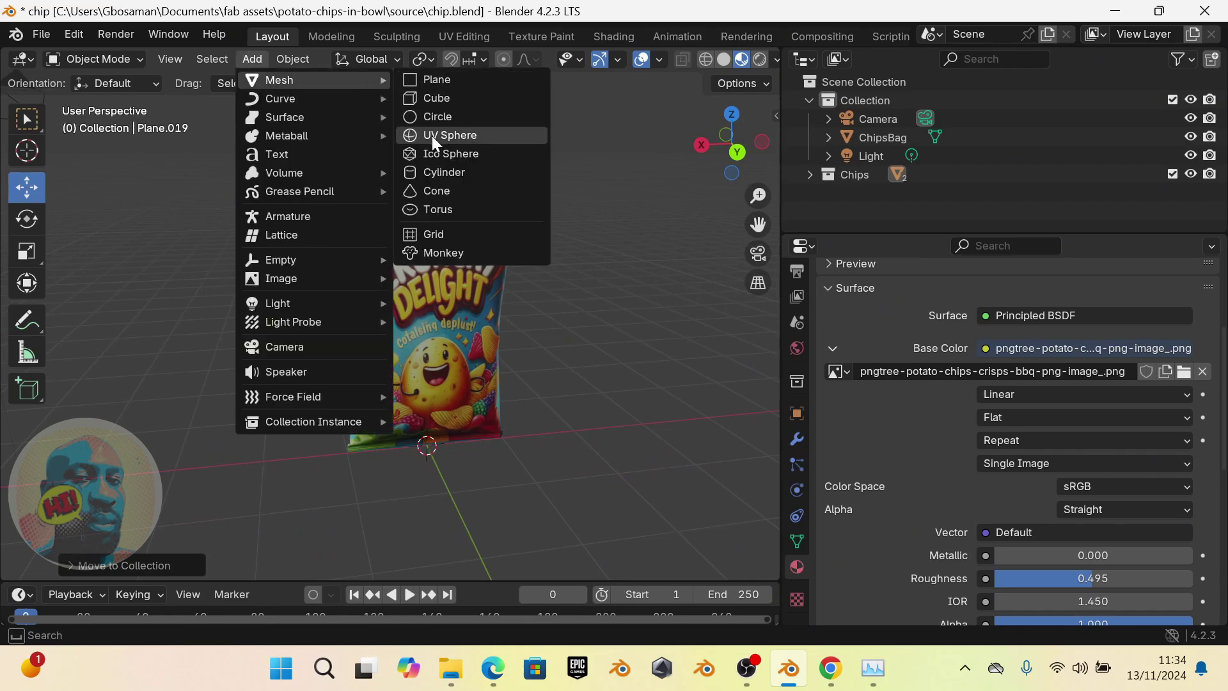
middle_click_drag(401, 387, 516, 425)
left_click_drag(512, 441, 634, 500)
left_click_drag(567, 404, 558, 325)
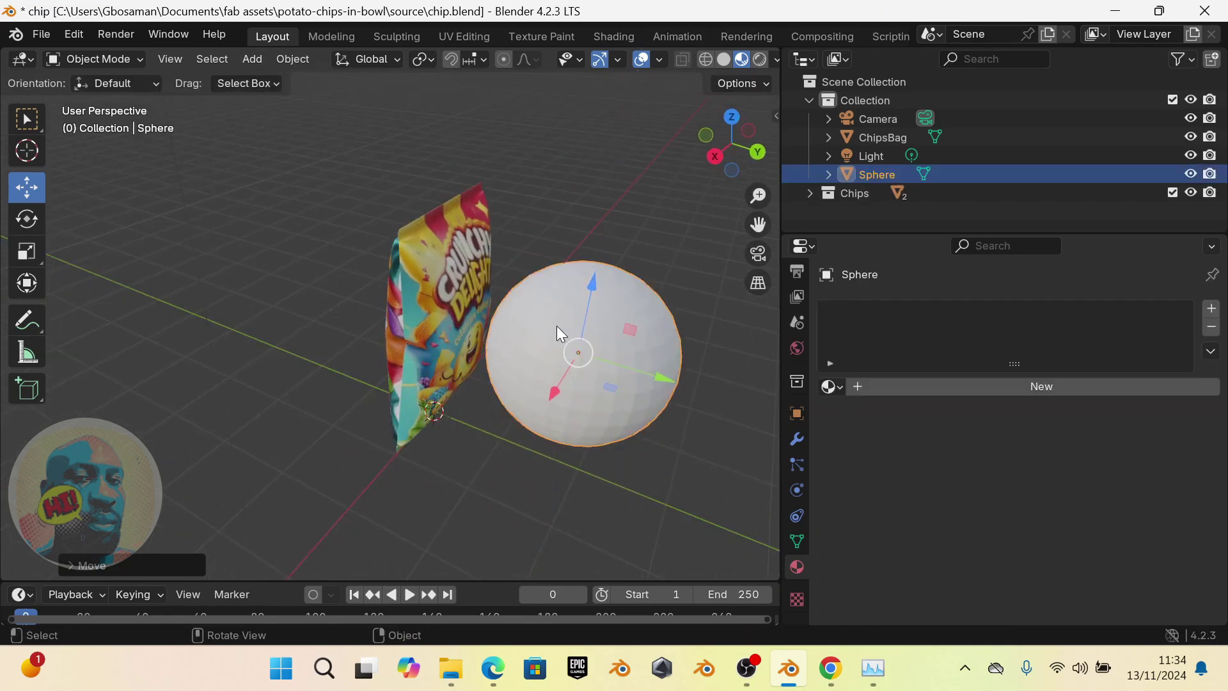
Scale the sphere down uniformly and apply its scale
middle_click_drag(558, 325, 497, 315)
key("s")
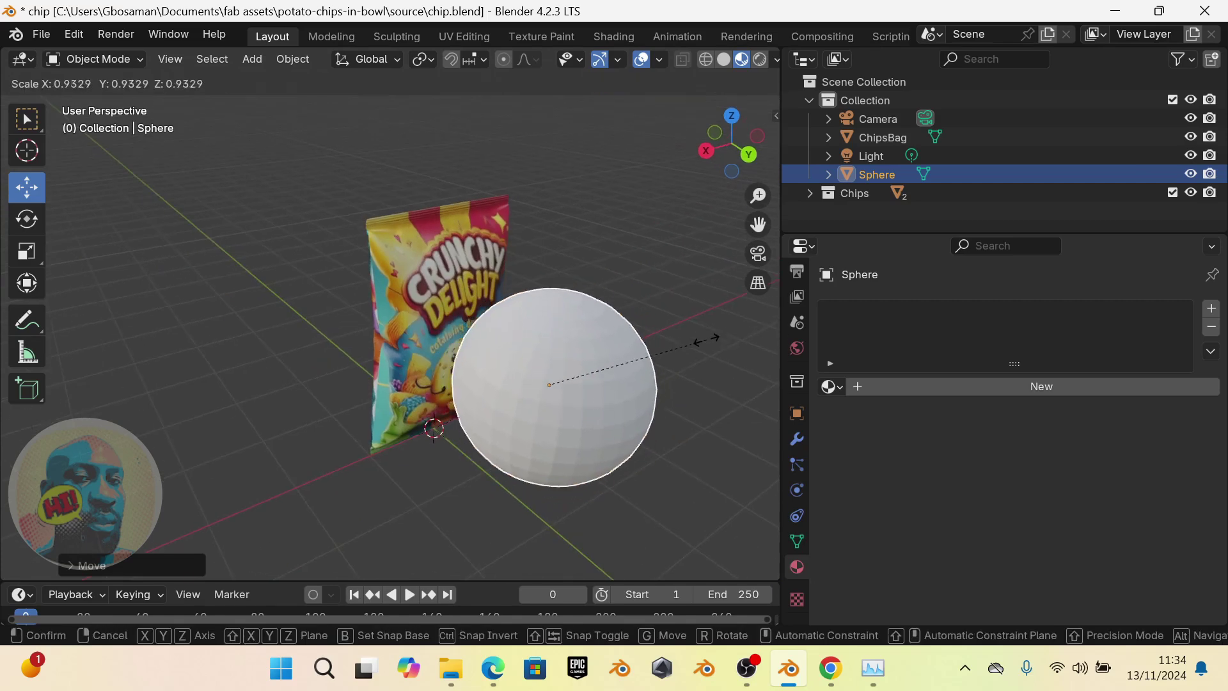
left_click(607, 328)
middle_click_drag(608, 332, 481, 310)
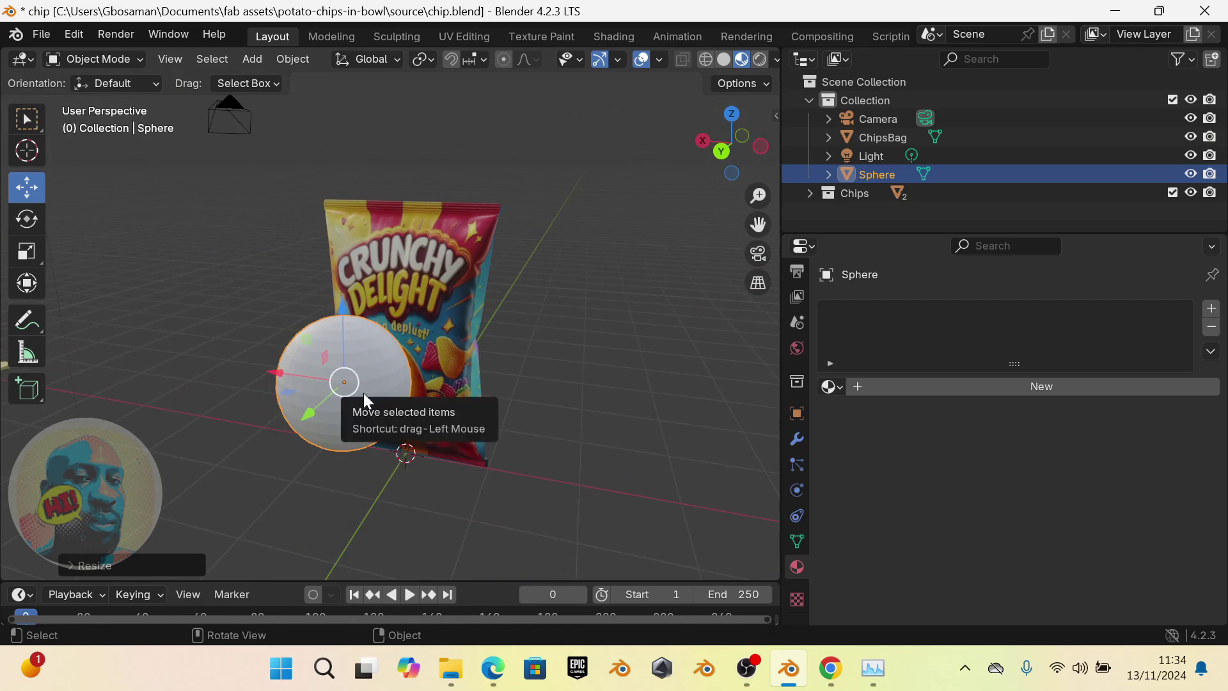
key("ctrl+a")
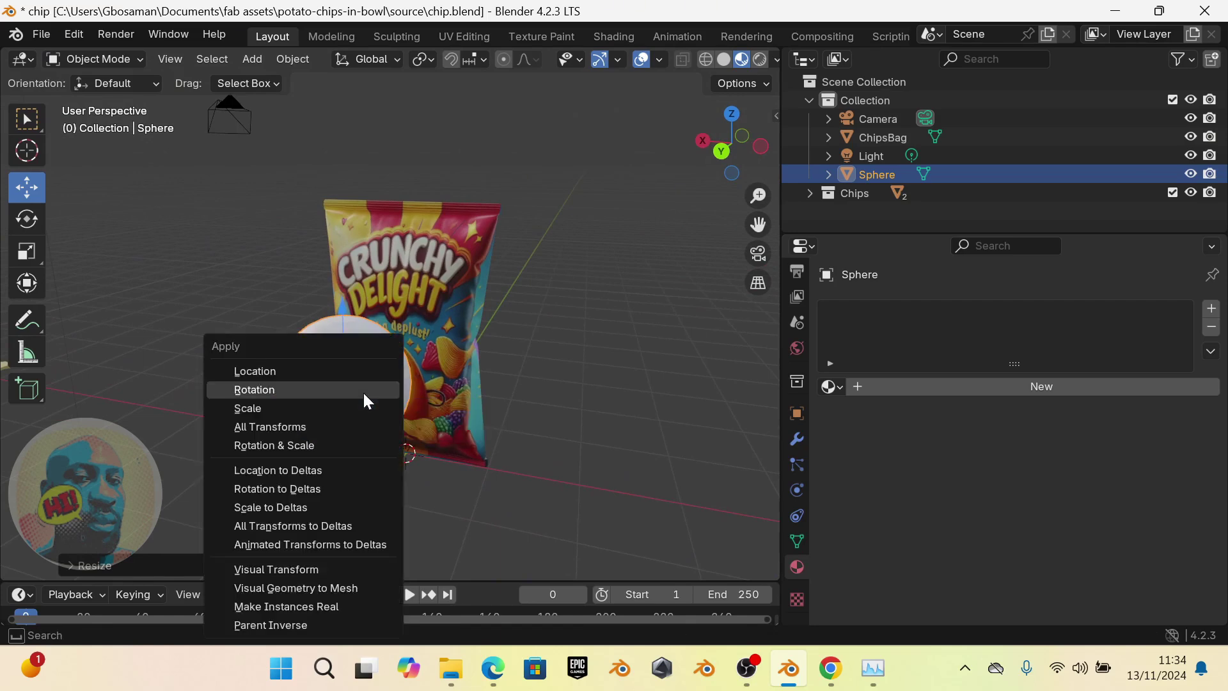
left_click(368, 413)
Add an emitter particle system with default settings to the sphere
middle_click_drag(367, 394, 467, 416)
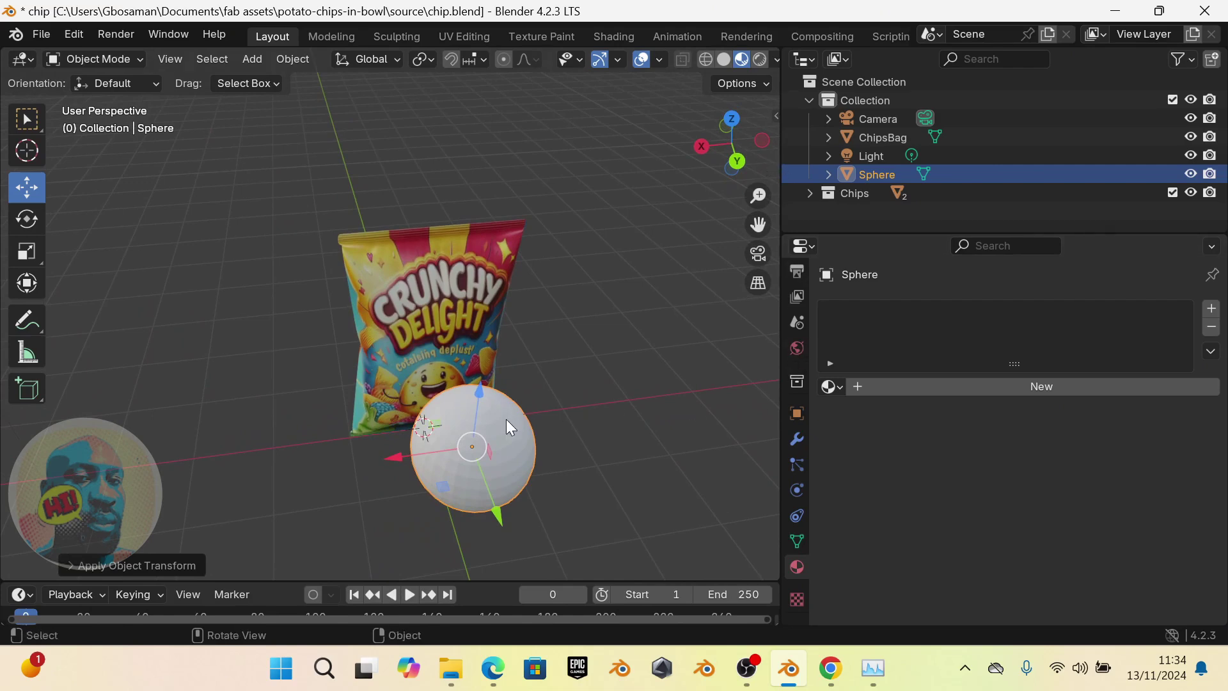
mouse_move(512, 432)
middle_mouse_down()
mouse_move(508, 442)
mouse_move(559, 436)
mouse_move(505, 422)
middle_mouse_up()
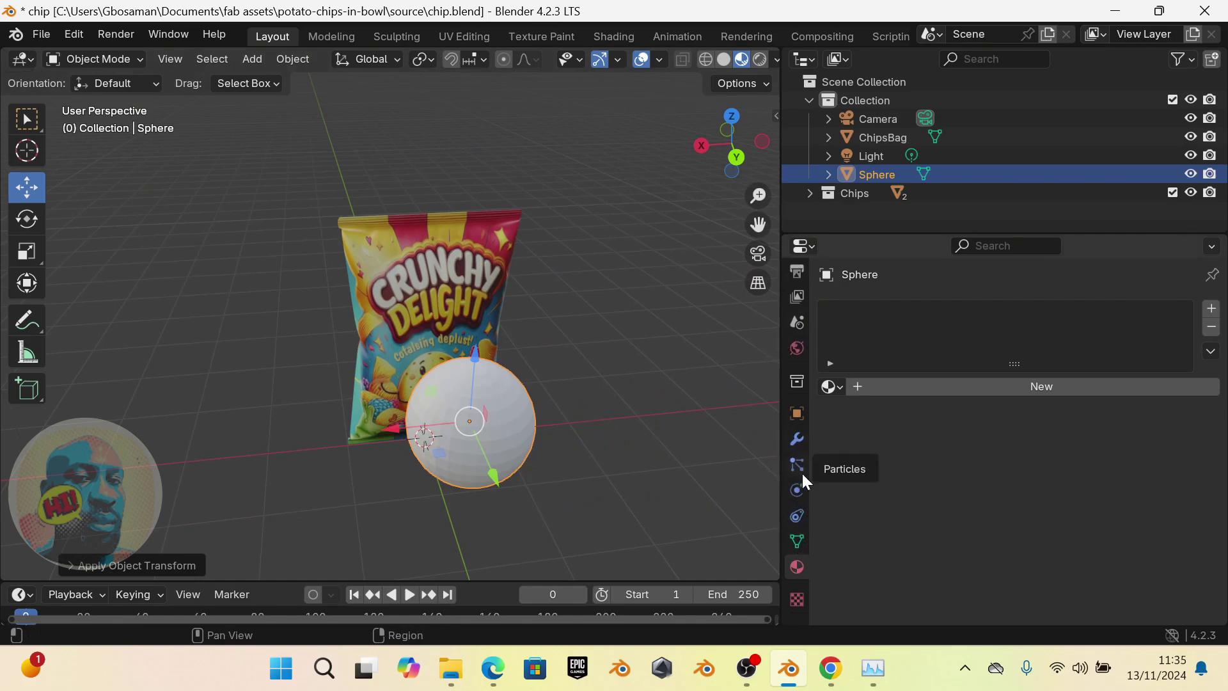
left_click(797, 490)
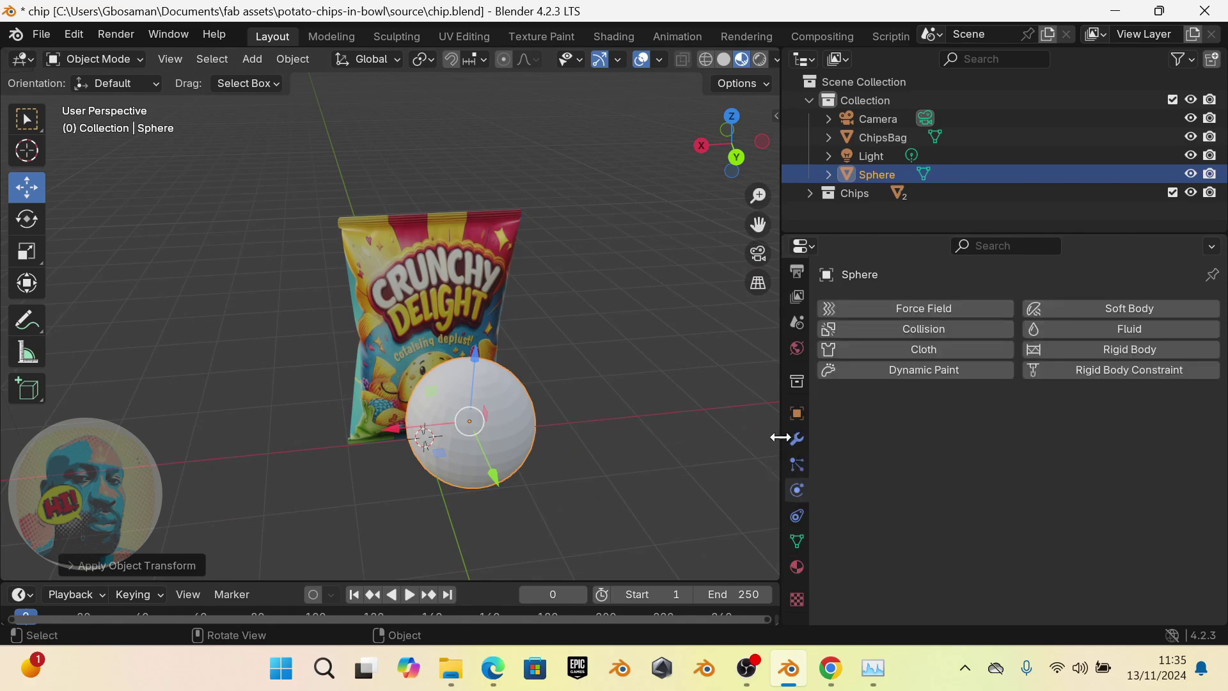
left_click(793, 464)
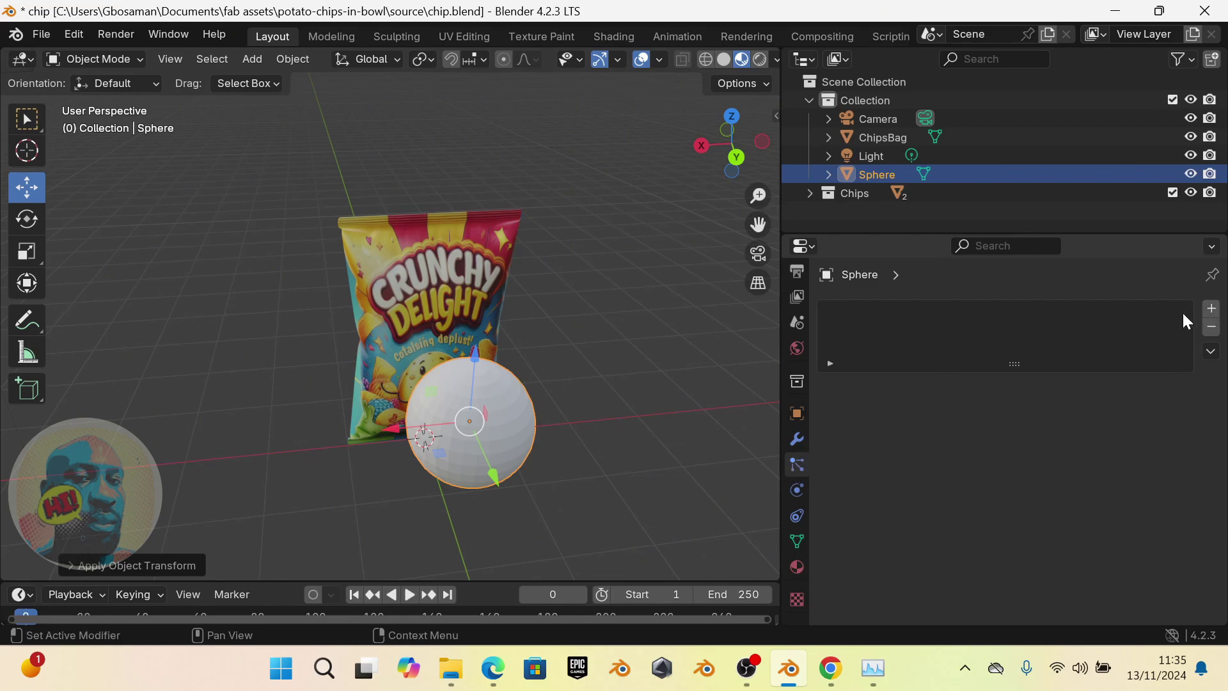
left_click(1213, 309)
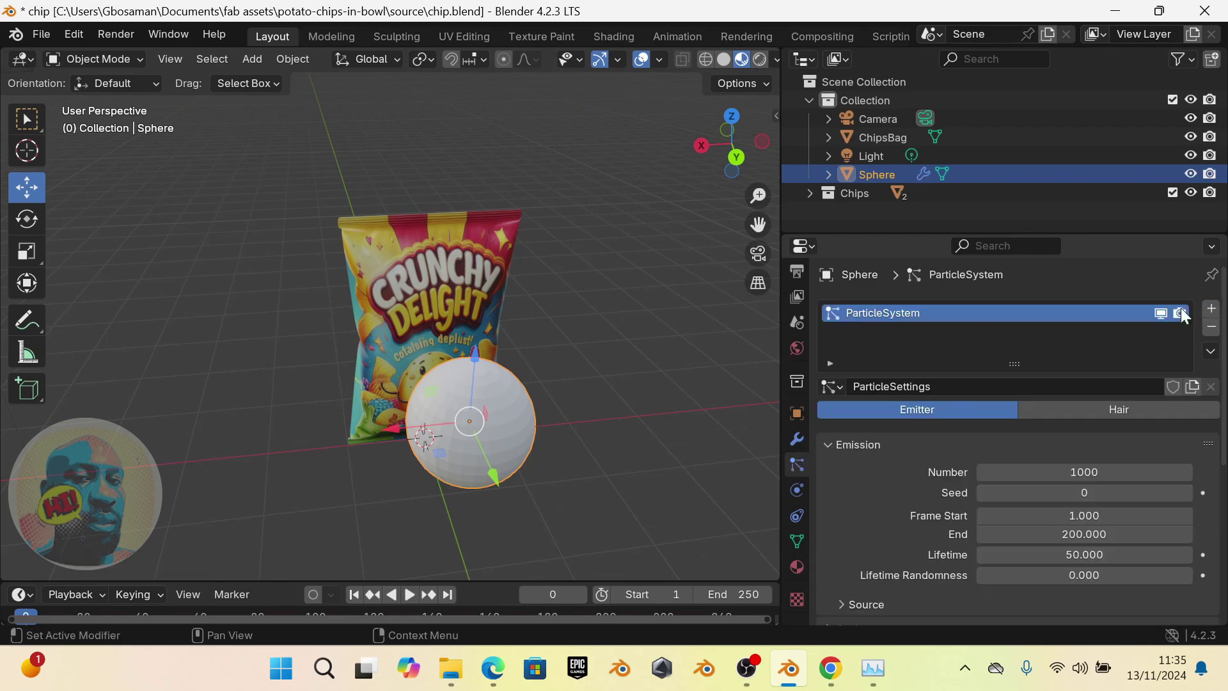
Play the animation to preview the sphere's particle emission, stop it and return to frame 1
middle_click_drag(682, 417, 450, 321)
scroll(452, 290, "up", 2)
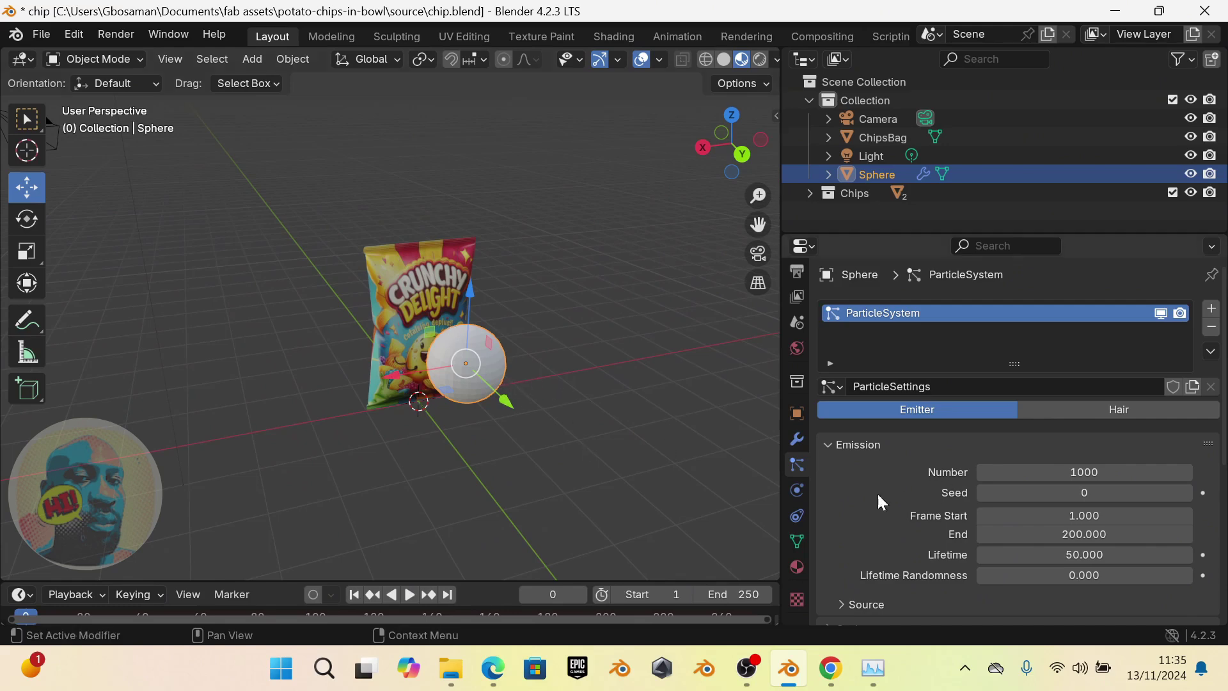
key("space")
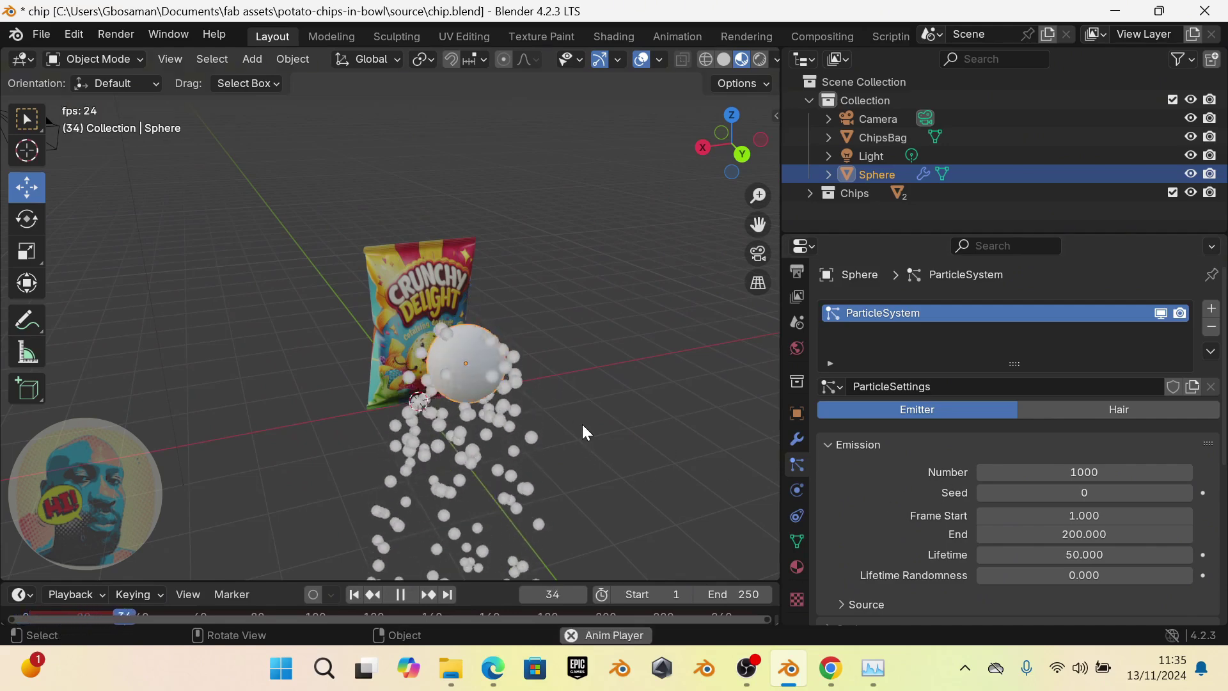
middle_click_drag(587, 424, 565, 415)
key("space")
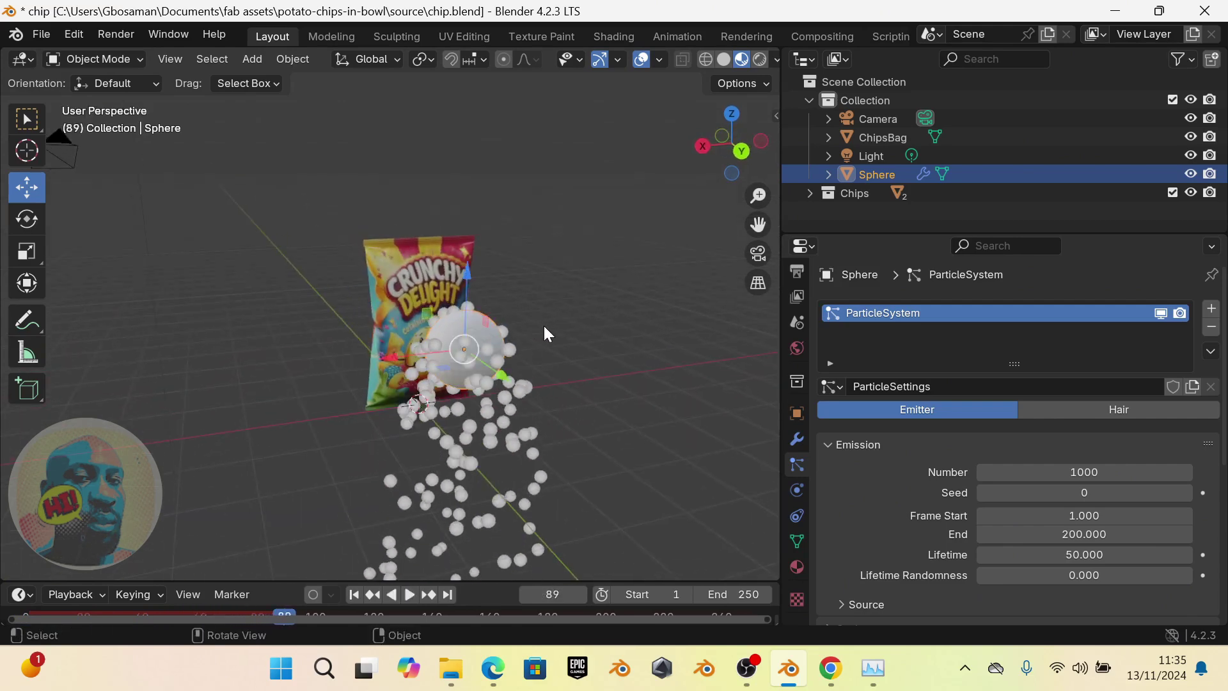
middle_click_drag(555, 322, 540, 358)
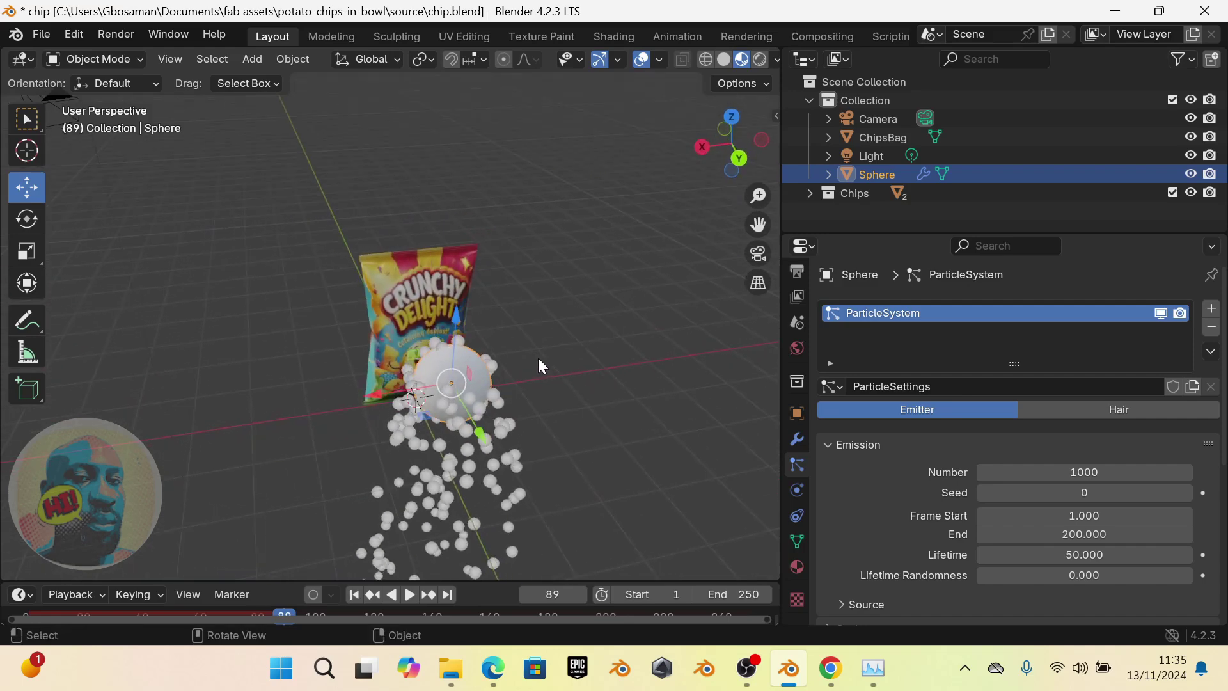
left_click(353, 594)
Add a Bézier circle, scale it to about 2.964 around the bag and raise it to about Z 1.7059 m
middle_click_drag(406, 431, 414, 373)
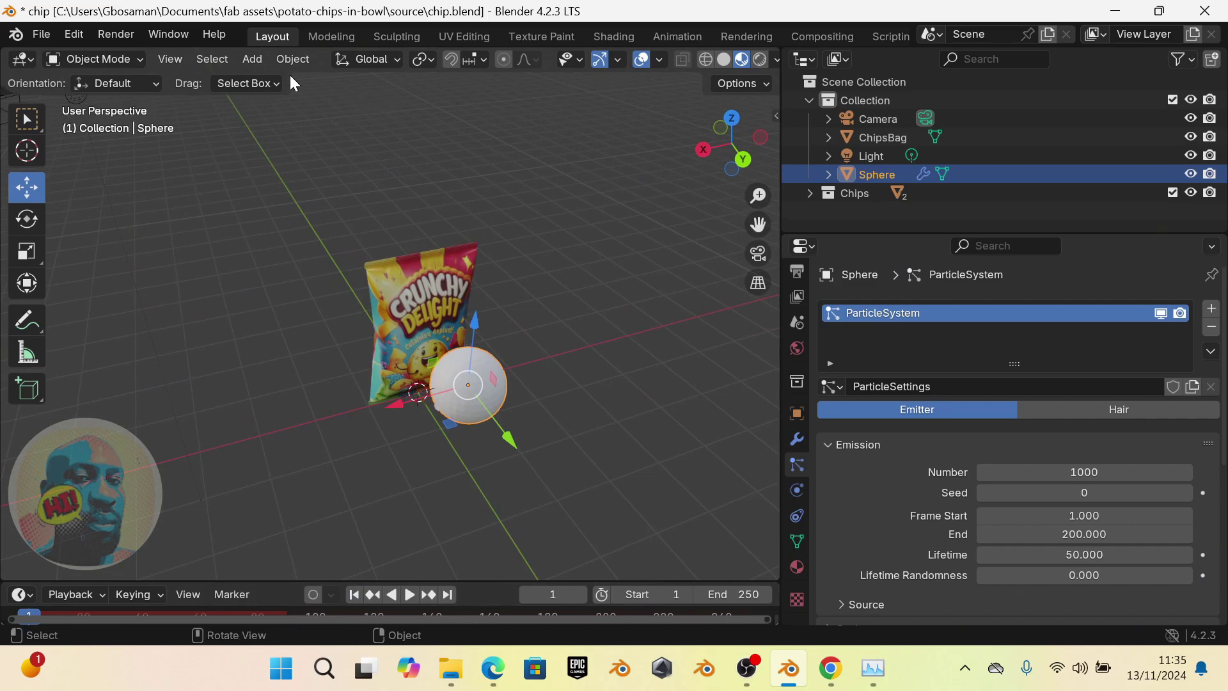
left_click(254, 59)
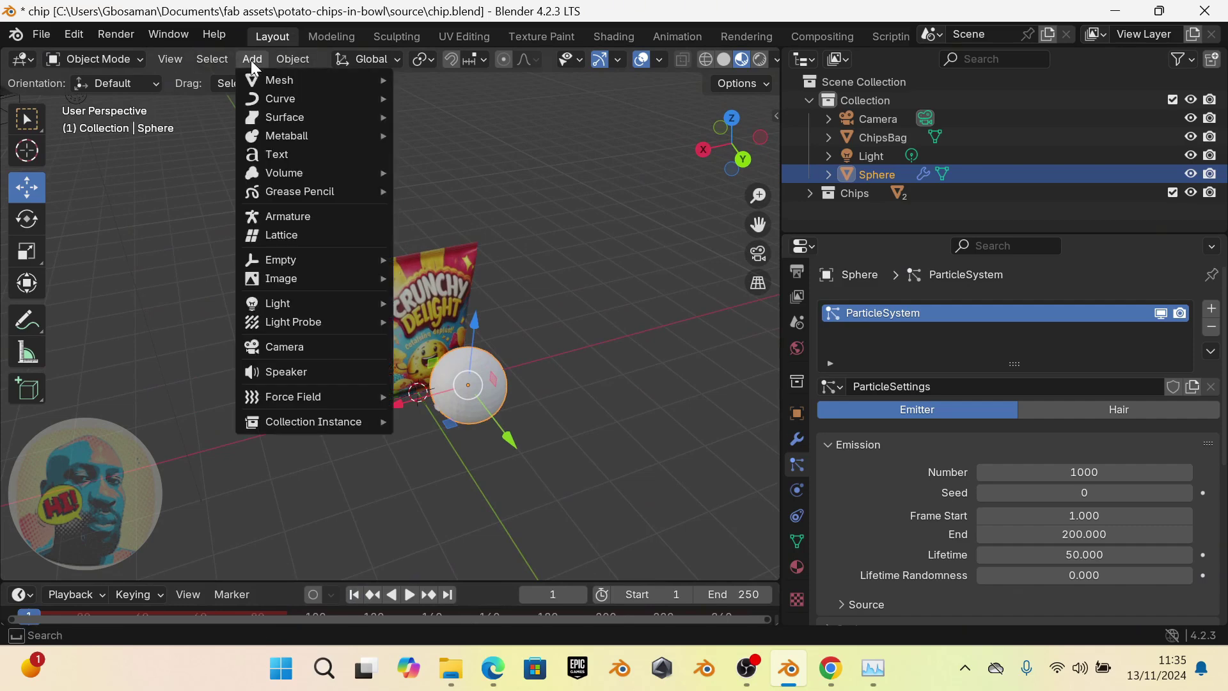
mouse_move(265, 99)
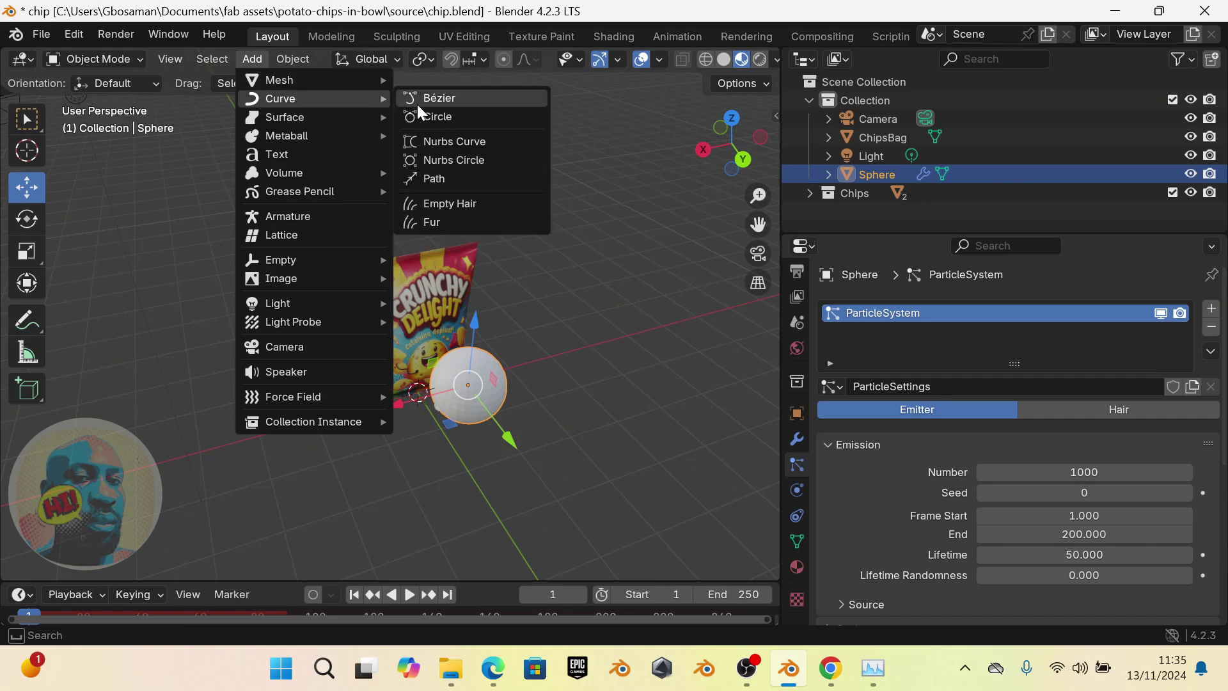
left_click(441, 117)
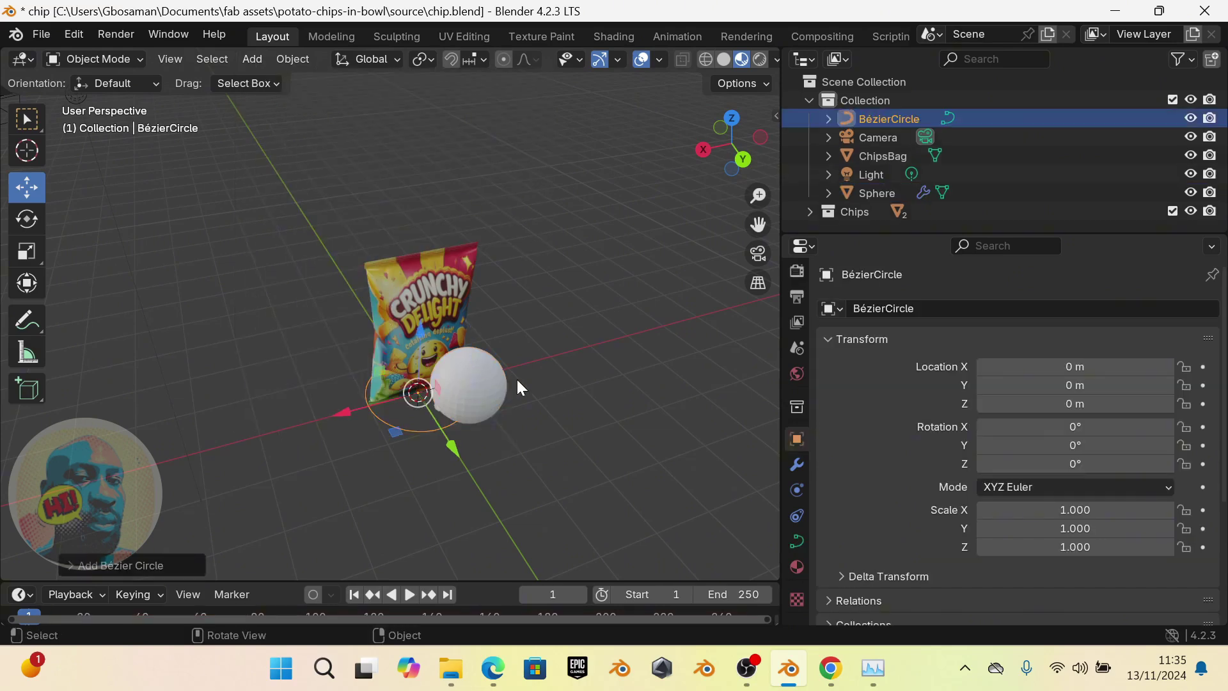
key("s")
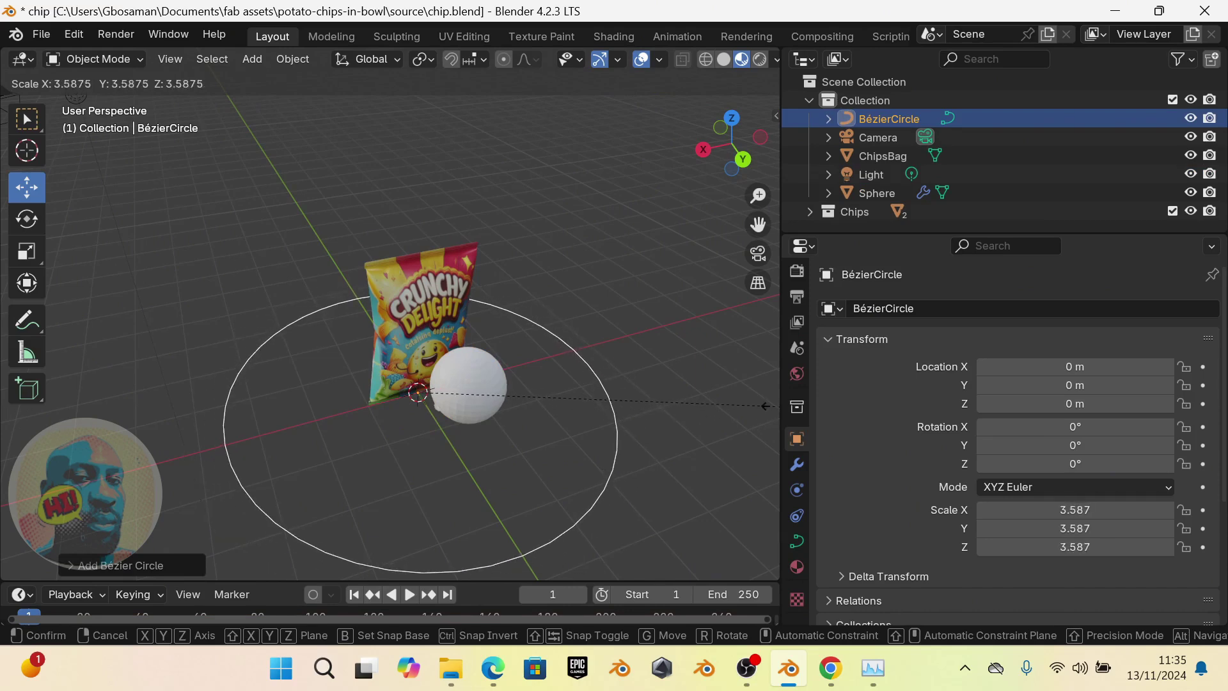
left_click(546, 402)
left_click_drag(422, 329, 416, 248)
Move the sphere along the Y axis, farther away from the front of the chips bag
middle_click_drag(438, 266, 516, 302)
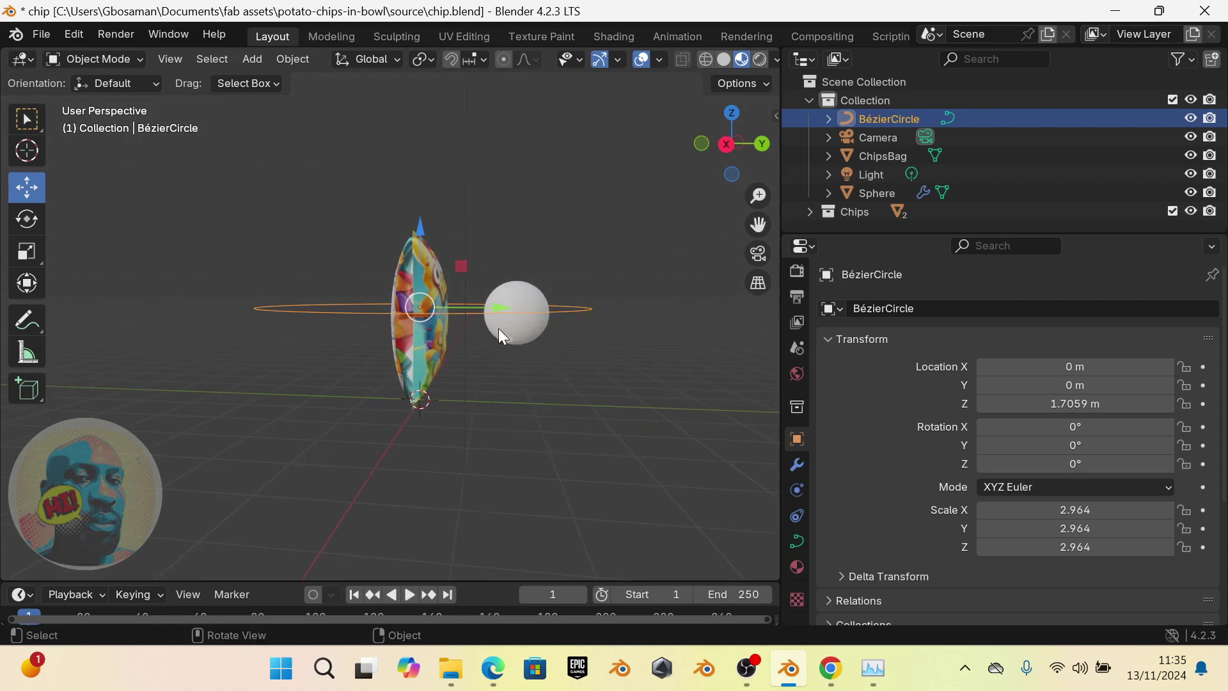
left_click(513, 287)
left_click_drag(600, 315, 663, 316)
middle_click_drag(514, 206, 501, 315)
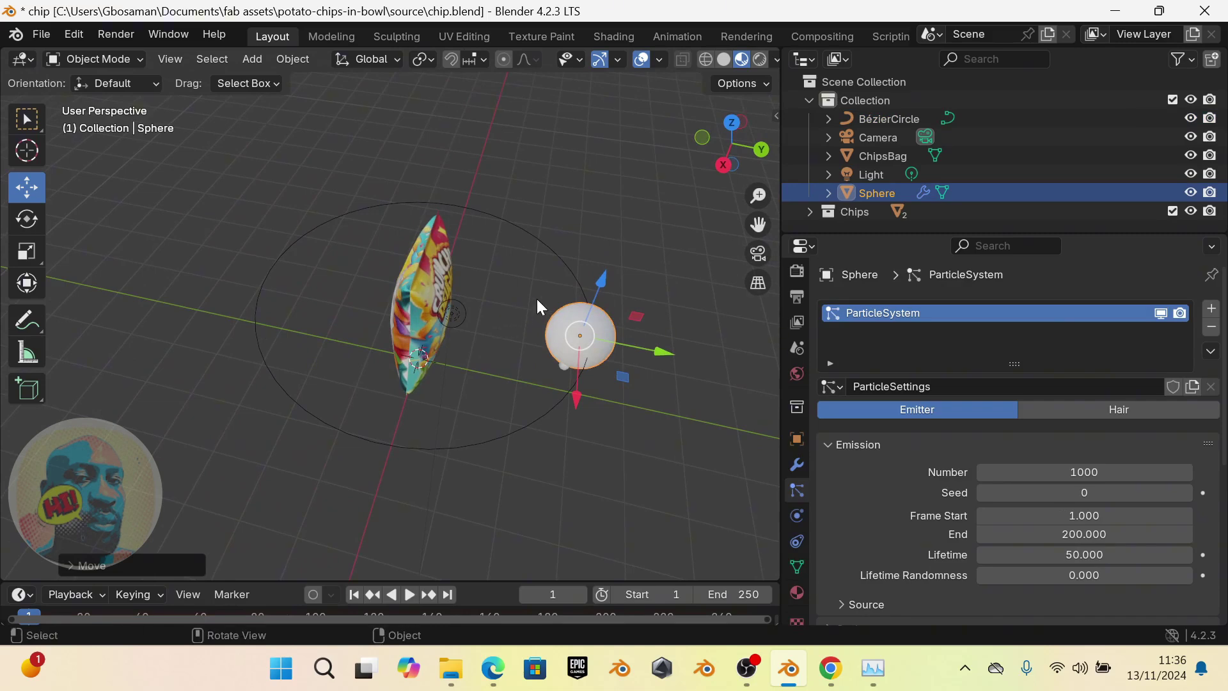
key("s")
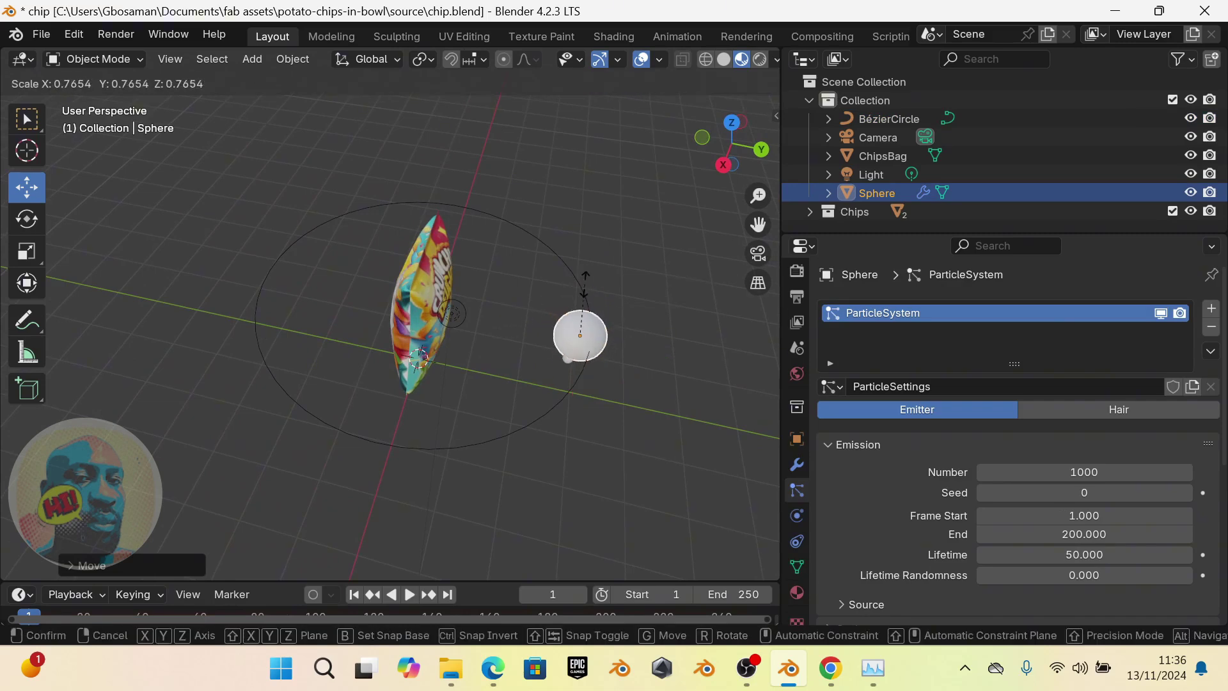
left_click(605, 269)
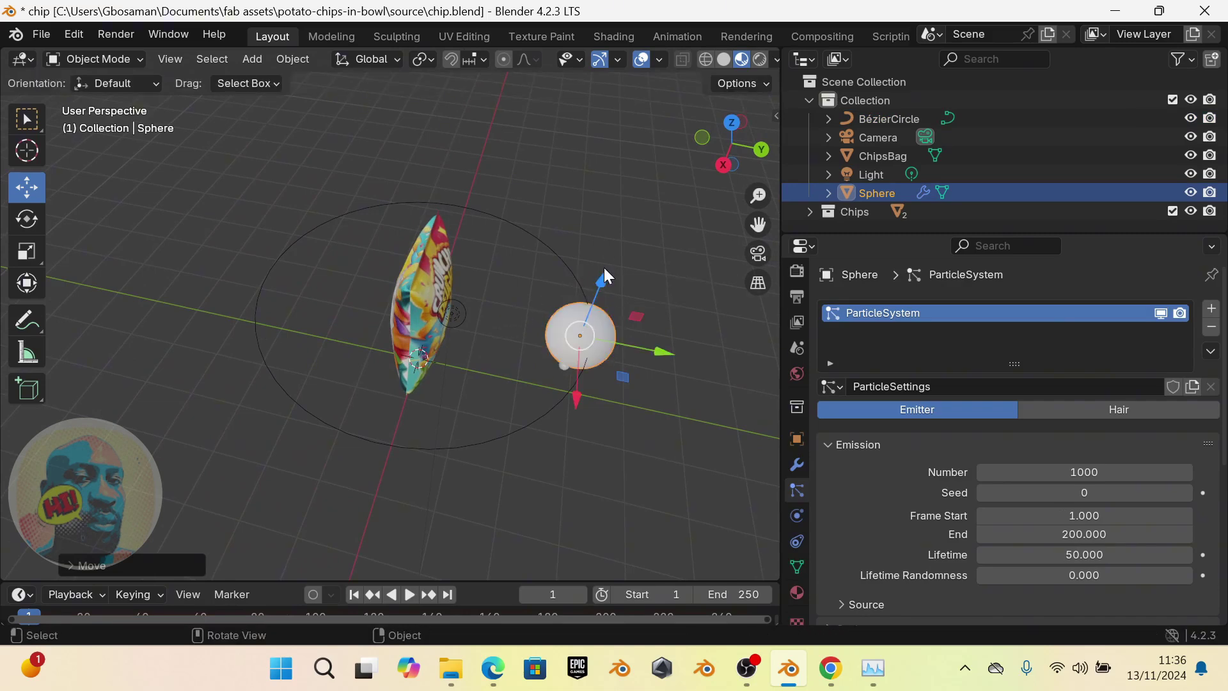
Scale the Bézier circle around the bag down to about 2.418 on all axes
left_click(565, 261)
key("s")
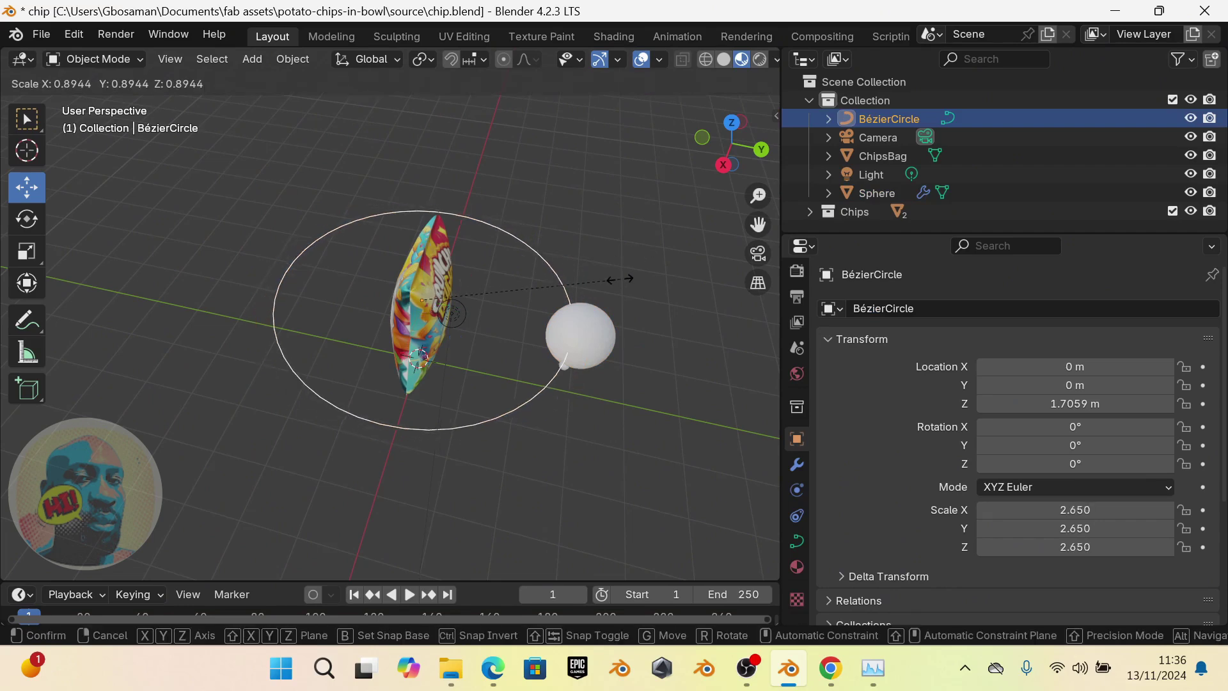
left_click(595, 285)
Move the sphere back along the Y axis, closer to the edge of the reduced circle
middle_click_drag(595, 286, 634, 365)
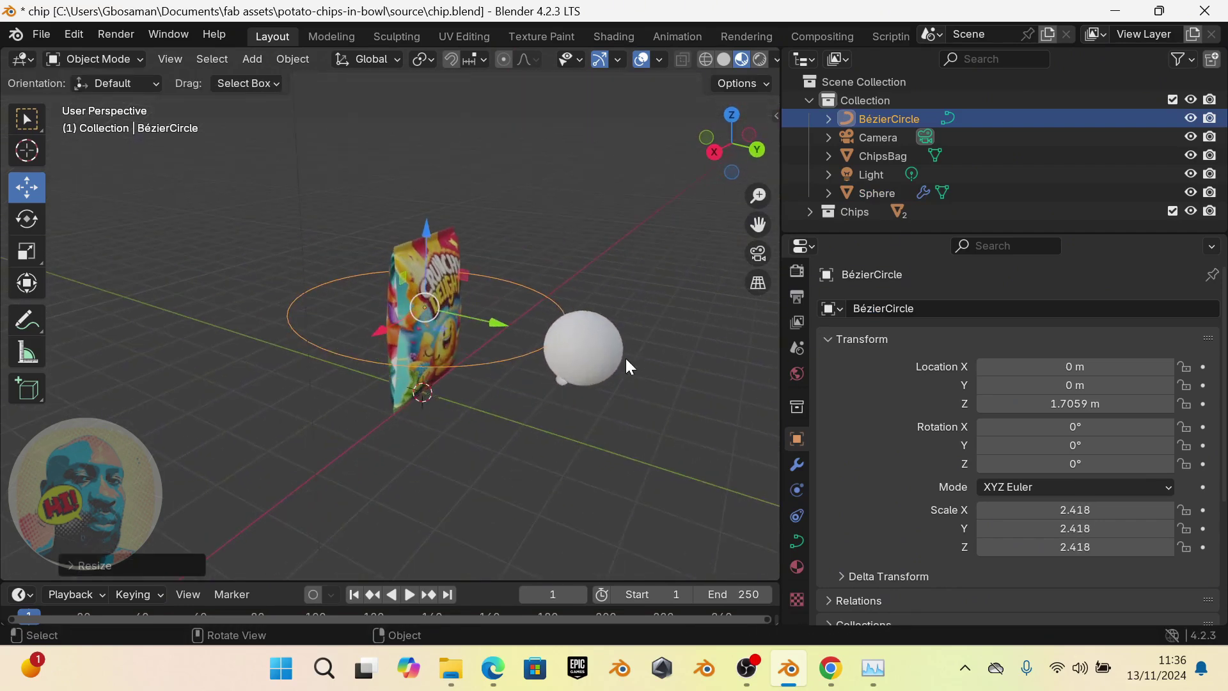
left_click(601, 356)
left_click_drag(679, 378, 644, 371)
Give the Bézier circle a force field of type Curve Guide
middle_click_drag(496, 344, 397, 321)
middle_click_drag(470, 306, 418, 315)
scroll(420, 303, "up", 2)
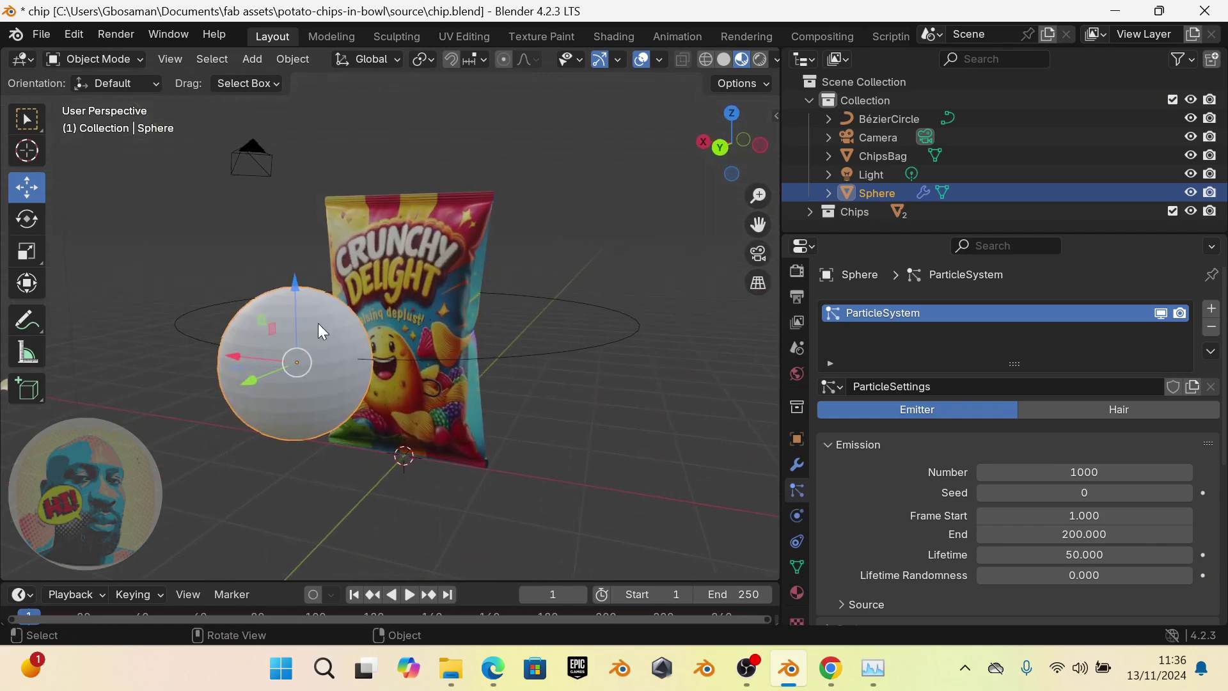
middle_click_drag(317, 326, 335, 327)
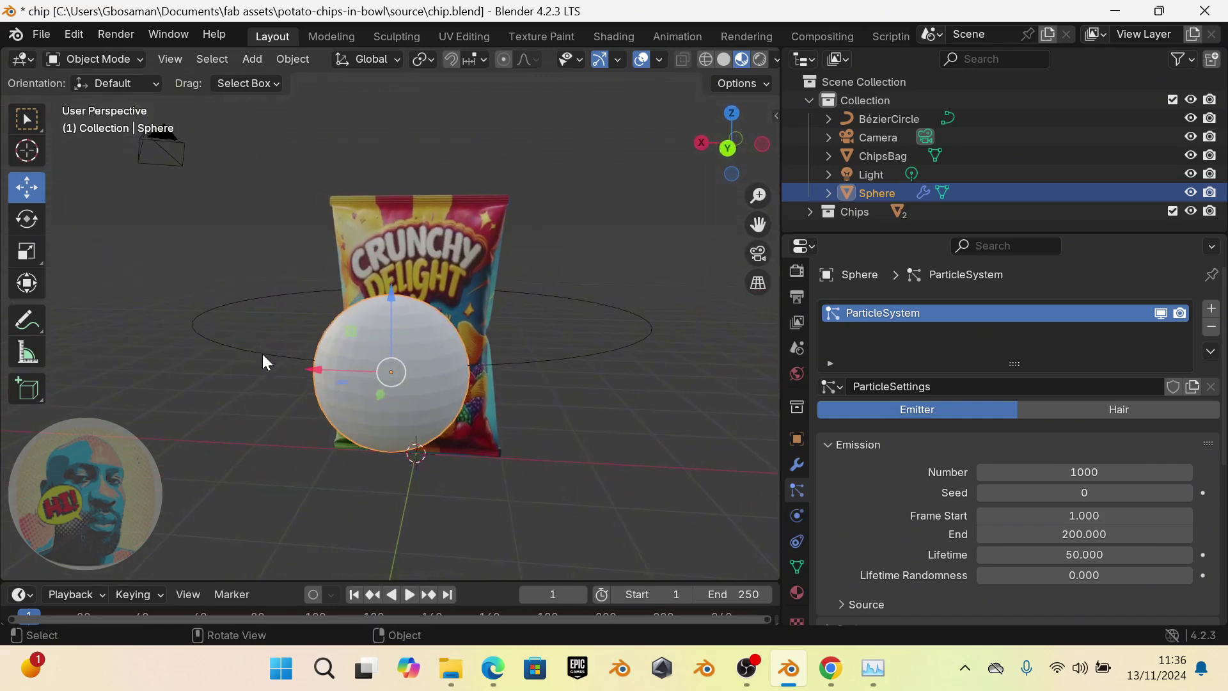
left_click(566, 360)
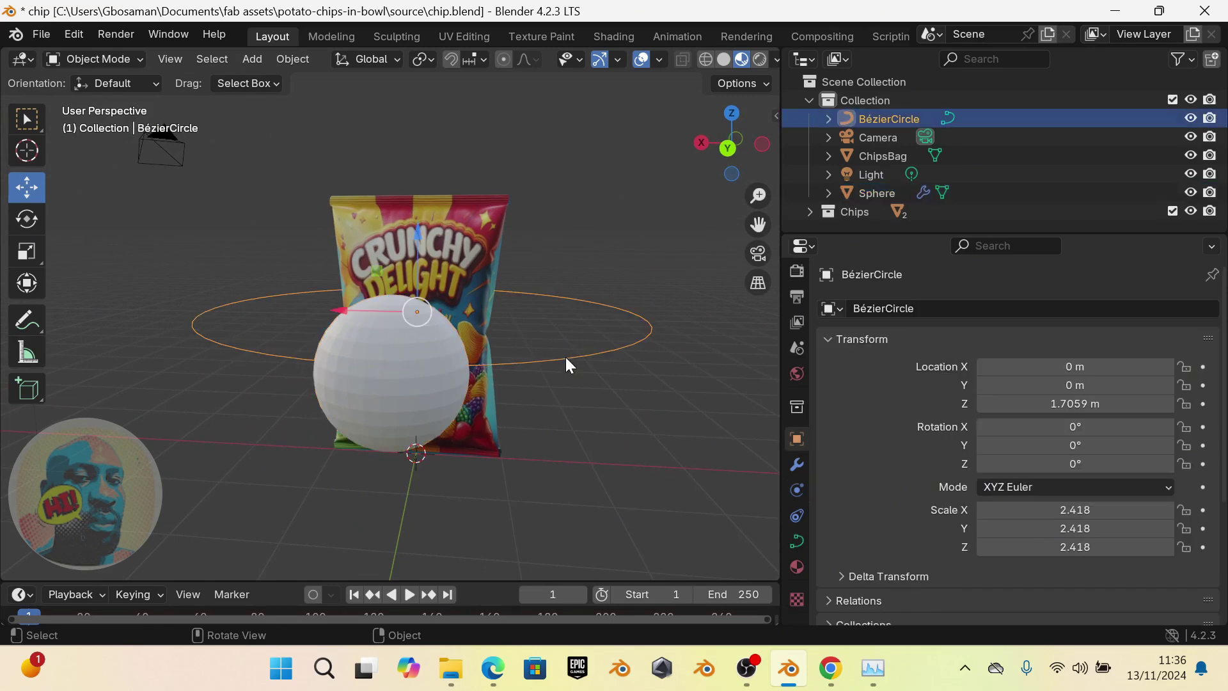
left_click(797, 491)
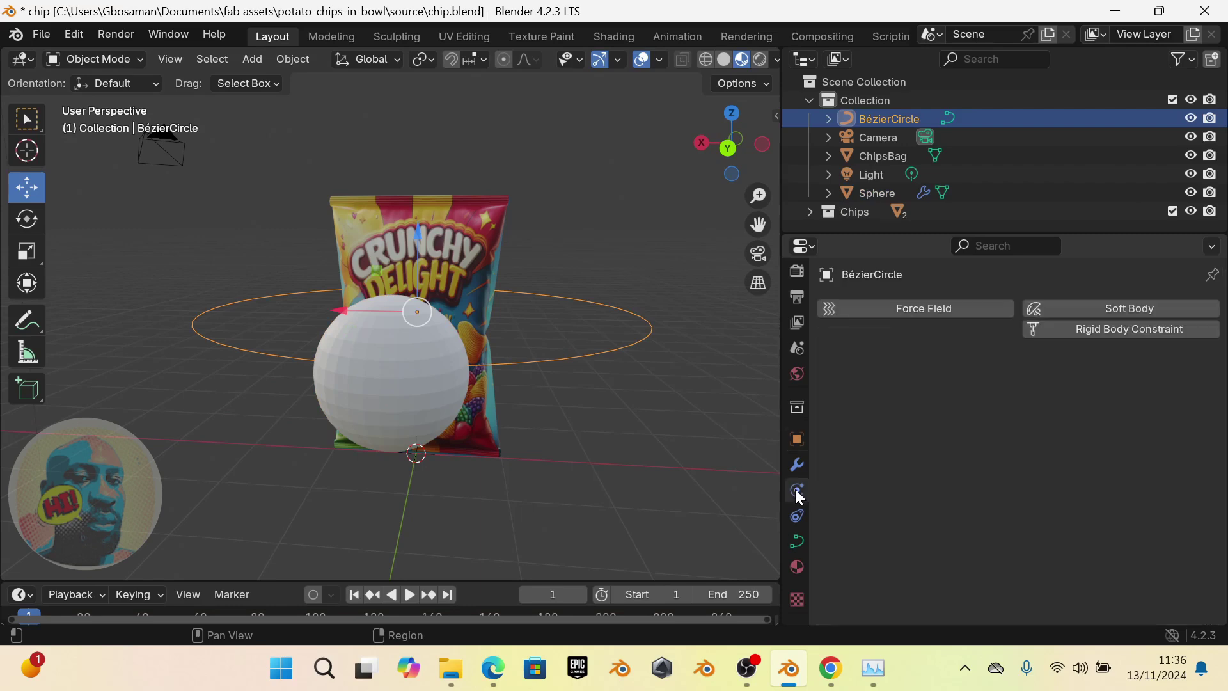
left_click(892, 310)
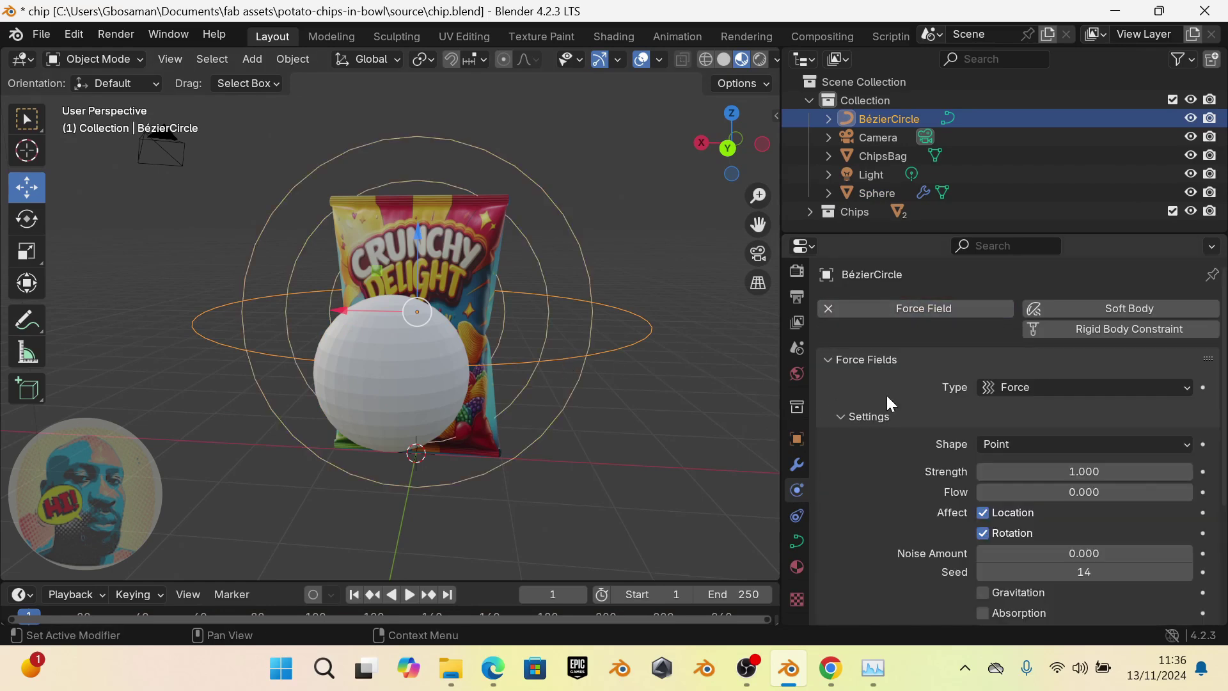
left_click(1038, 386)
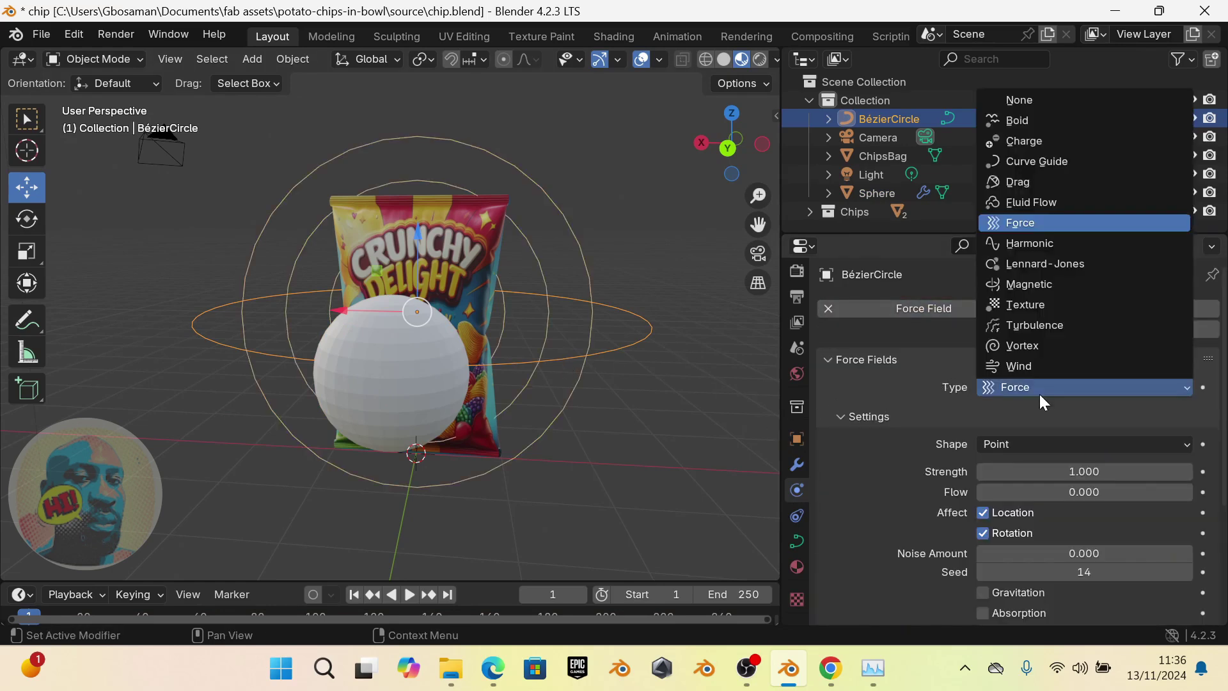
left_click(1048, 163)
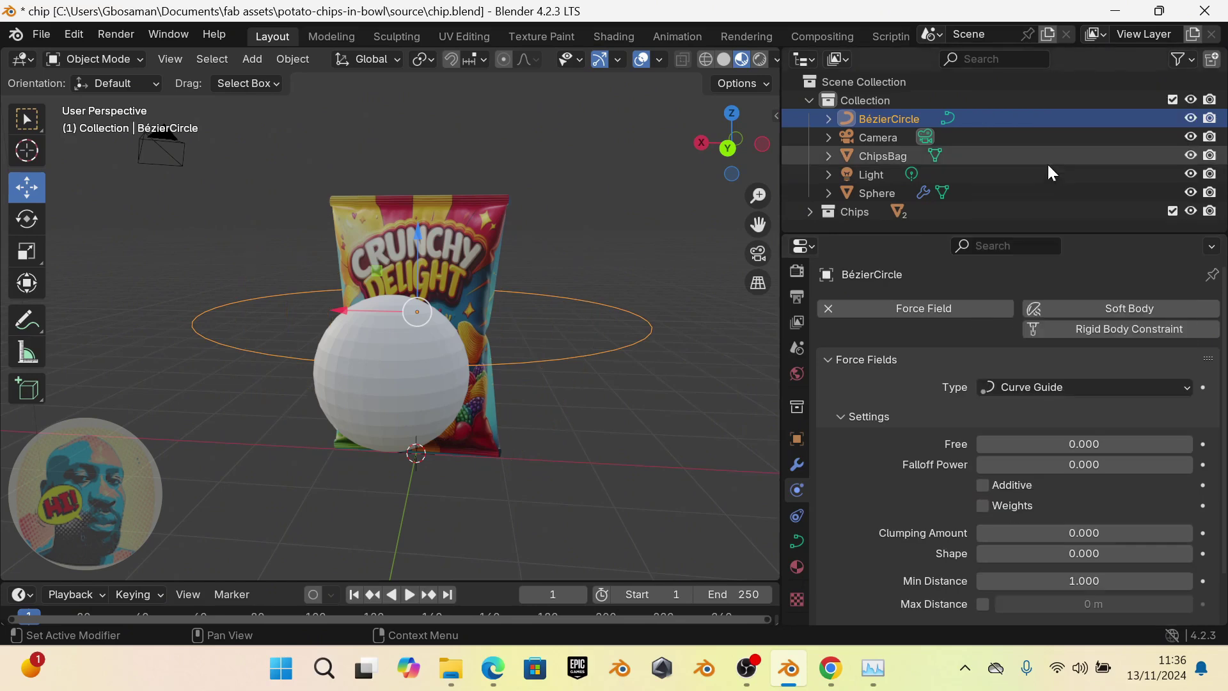
Play the animation and orbit around the bag to check how the particles follow the Bézier circle
mouse_move(435, 276)
middle_mouse_down()
mouse_move(455, 297)
mouse_move(440, 290)
middle_mouse_up()
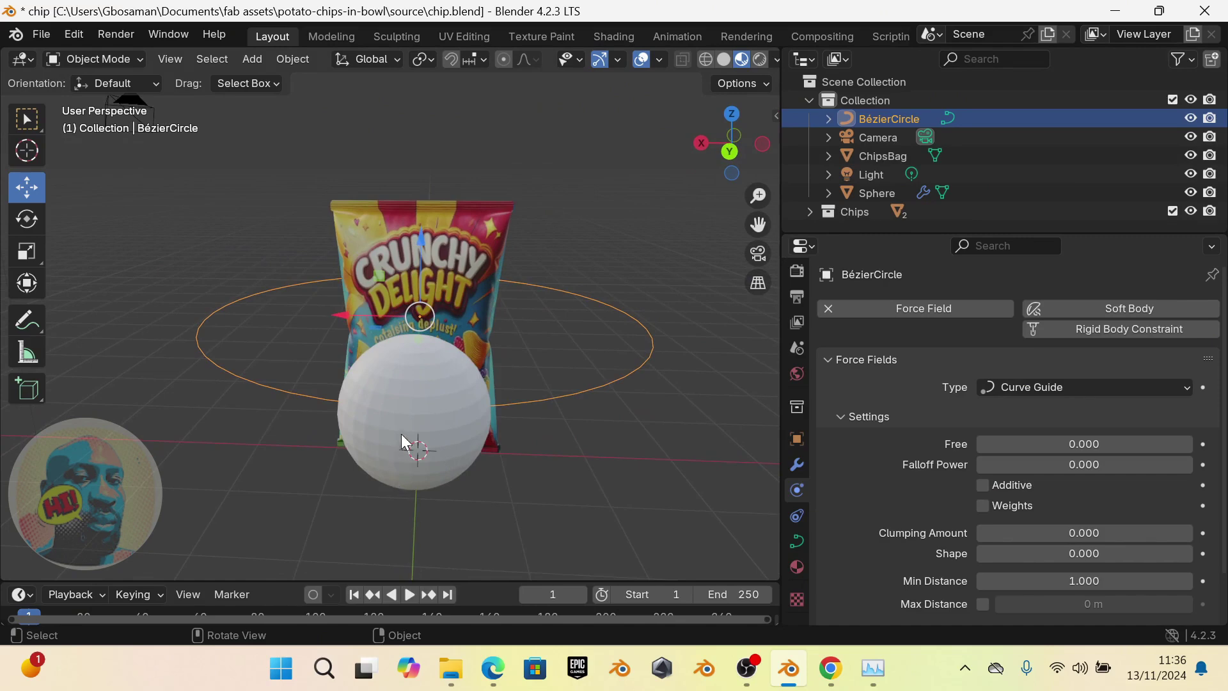
left_click(409, 594)
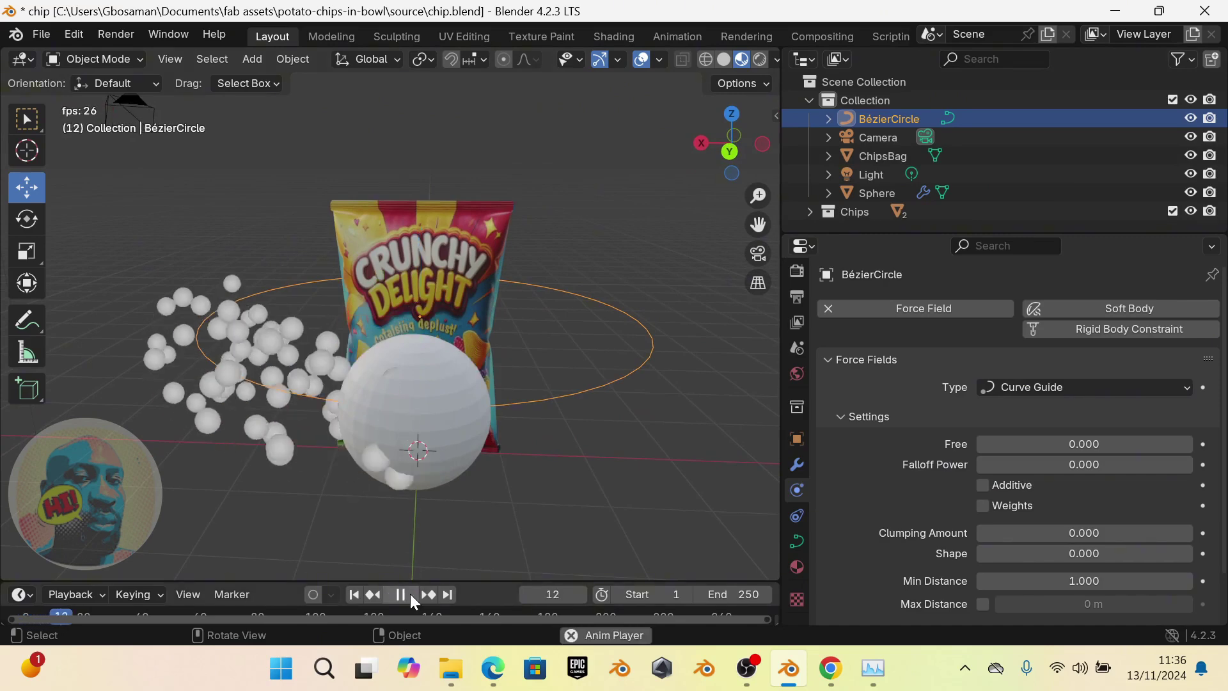
middle_click_drag(444, 337, 496, 352)
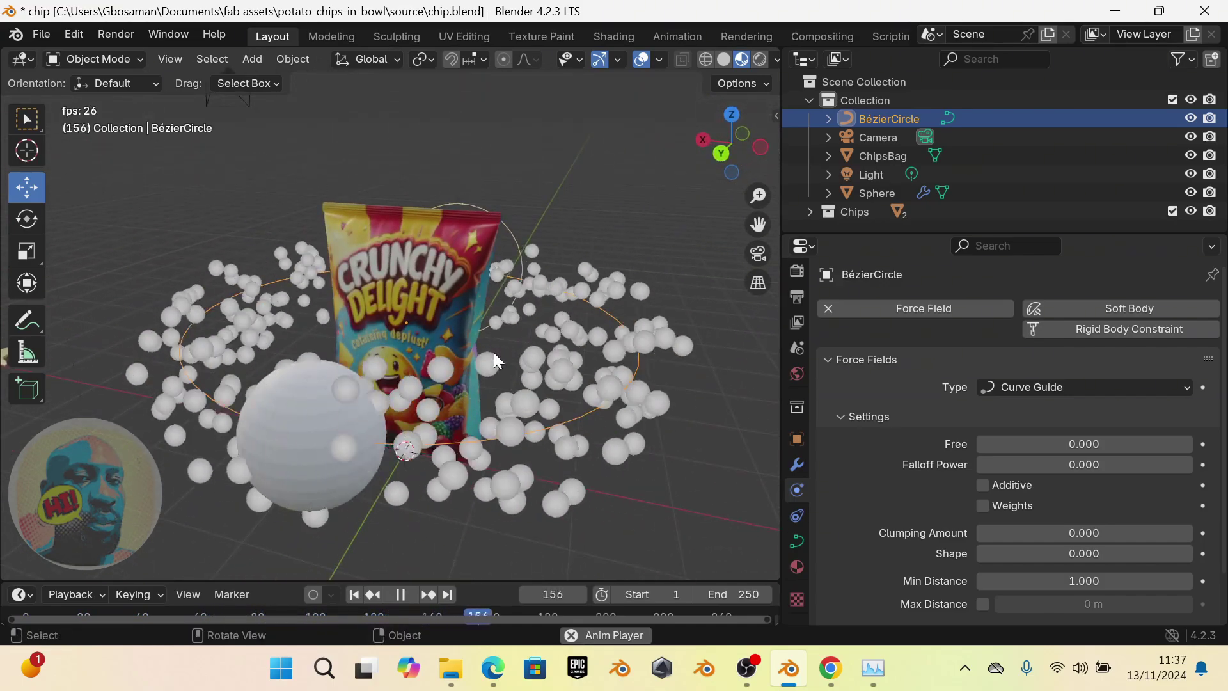
key("space")
mouse_move(450, 351)
middle_mouse_down()
mouse_move(509, 299)
mouse_move(509, 259)
mouse_move(474, 280)
mouse_move(469, 355)
middle_mouse_up()
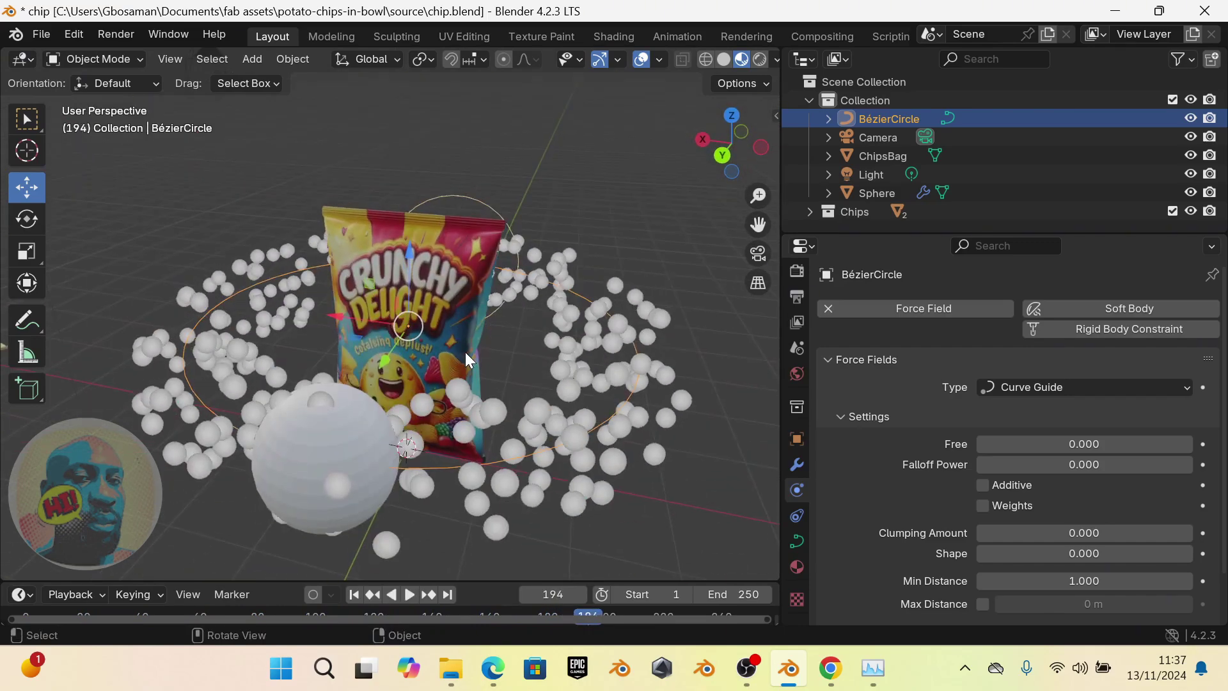
middle_click_drag(455, 297, 410, 336)
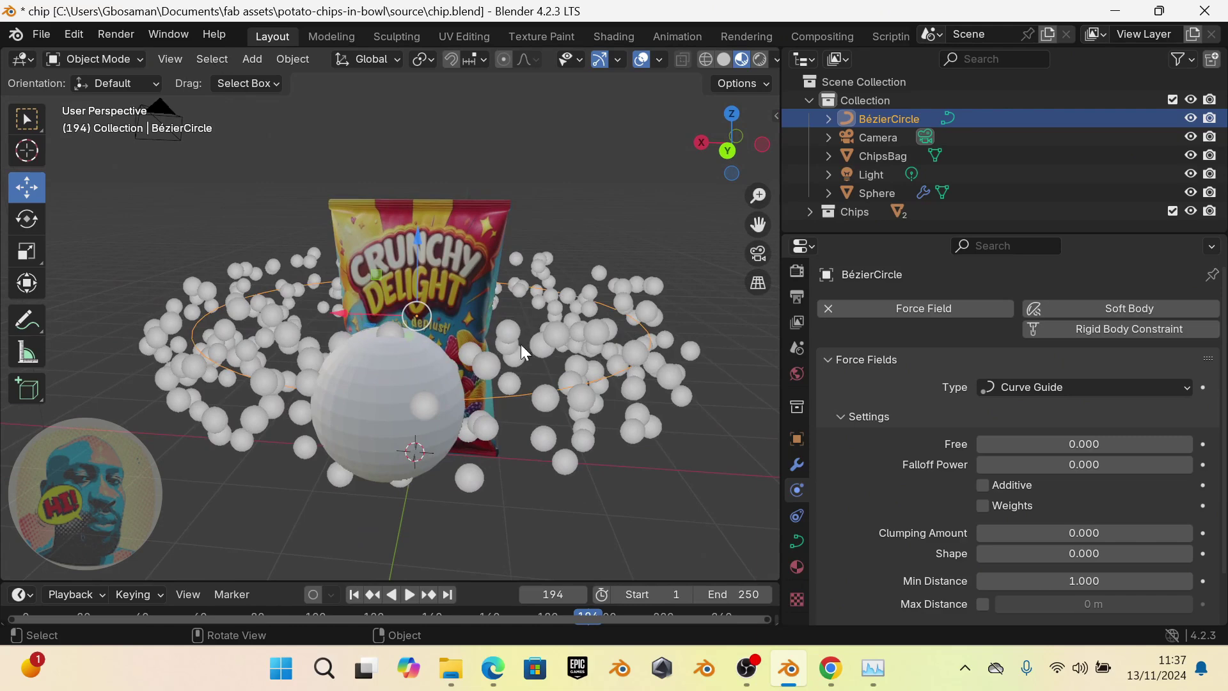
middle_click_drag(435, 380, 398, 342)
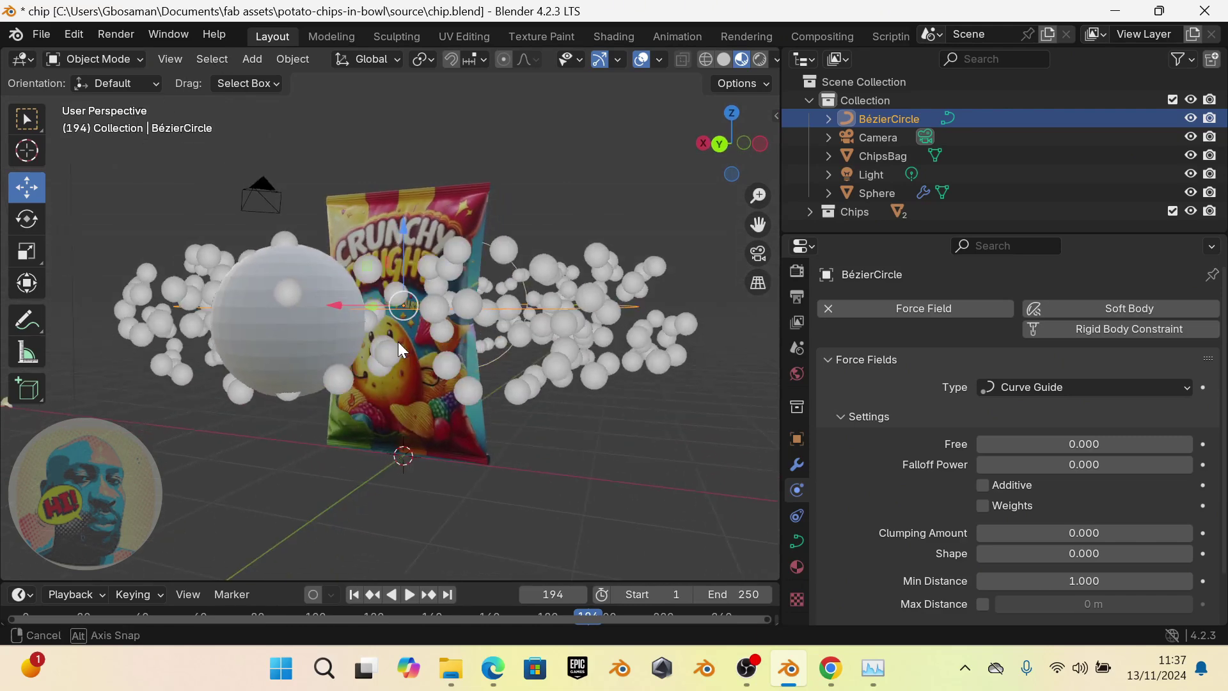
Set the sphere's particle system to render its particles as a Collection
left_click(263, 322)
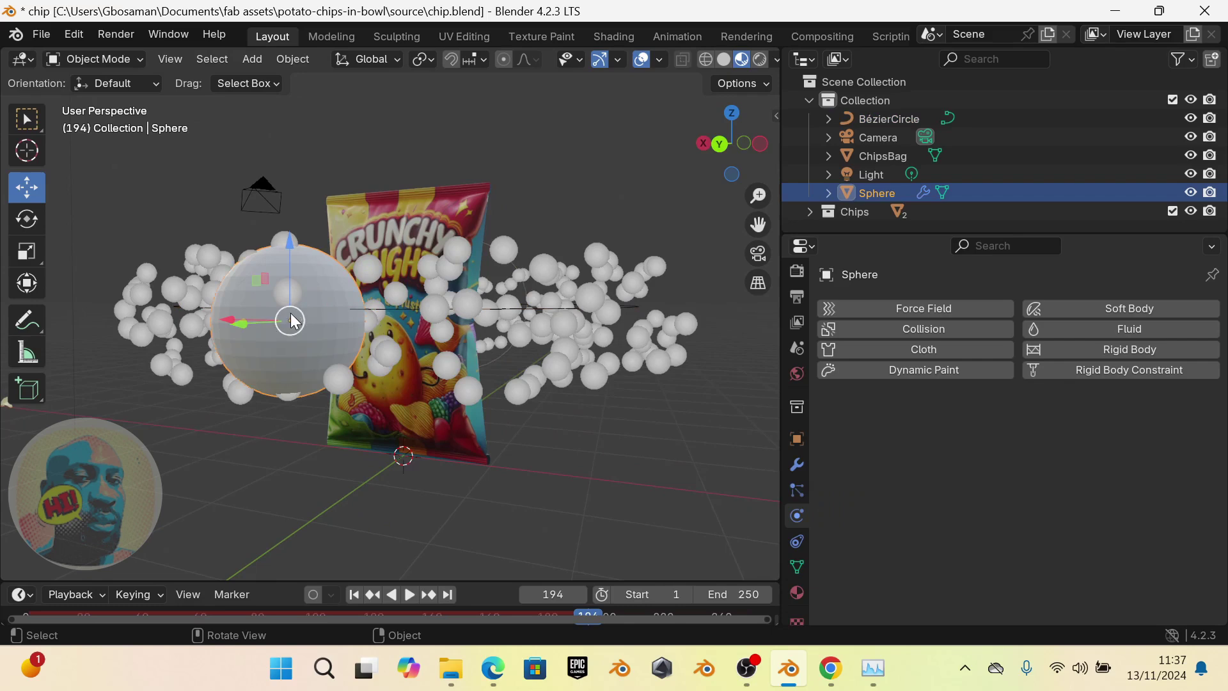
left_click(799, 492)
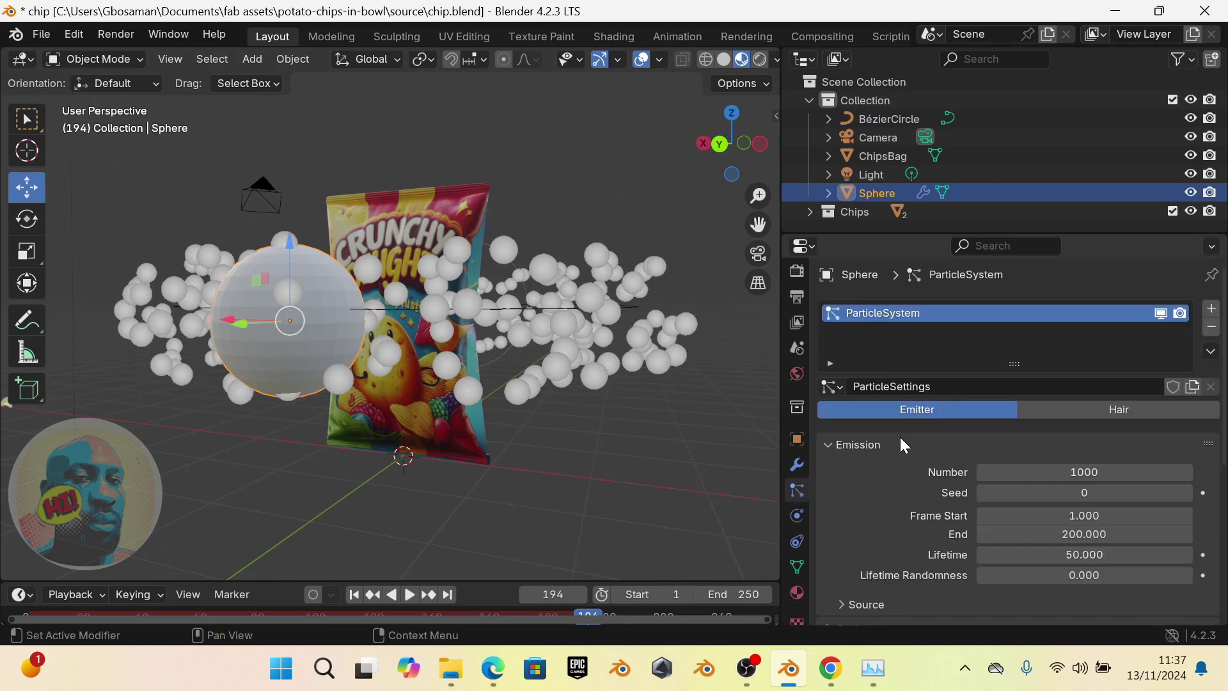
scroll(901, 435, "down", 7)
scroll(892, 427, "down", 1)
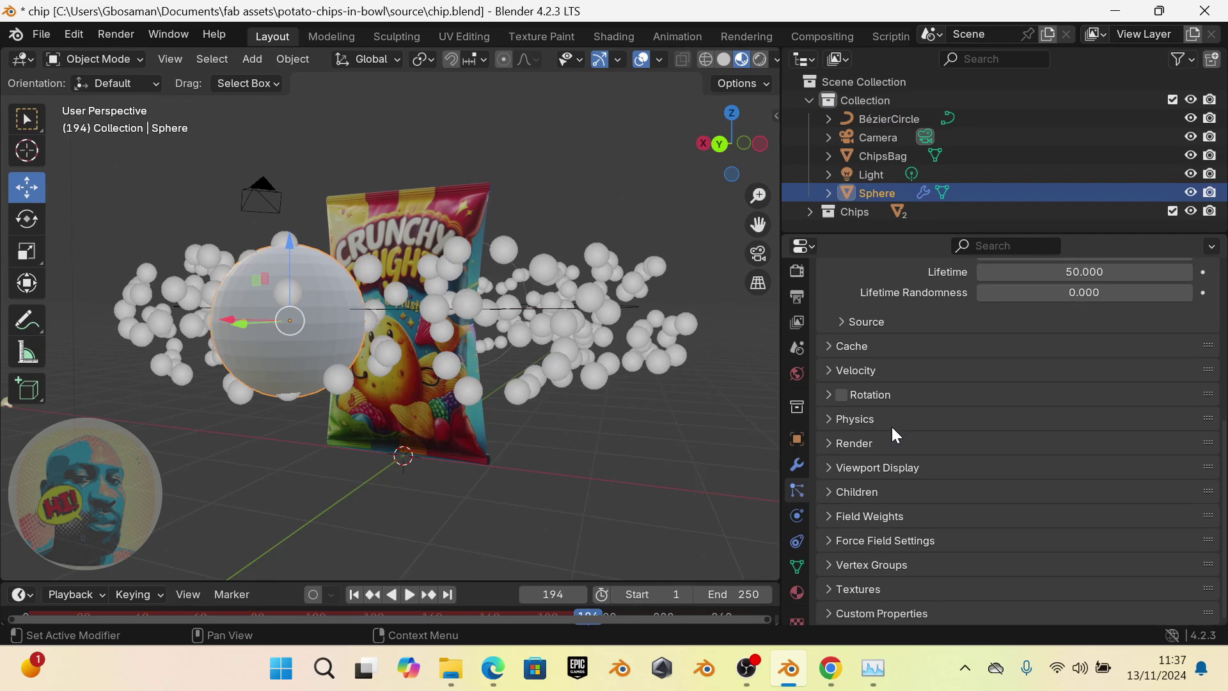
left_click(832, 443)
scroll(884, 424, "down", 3)
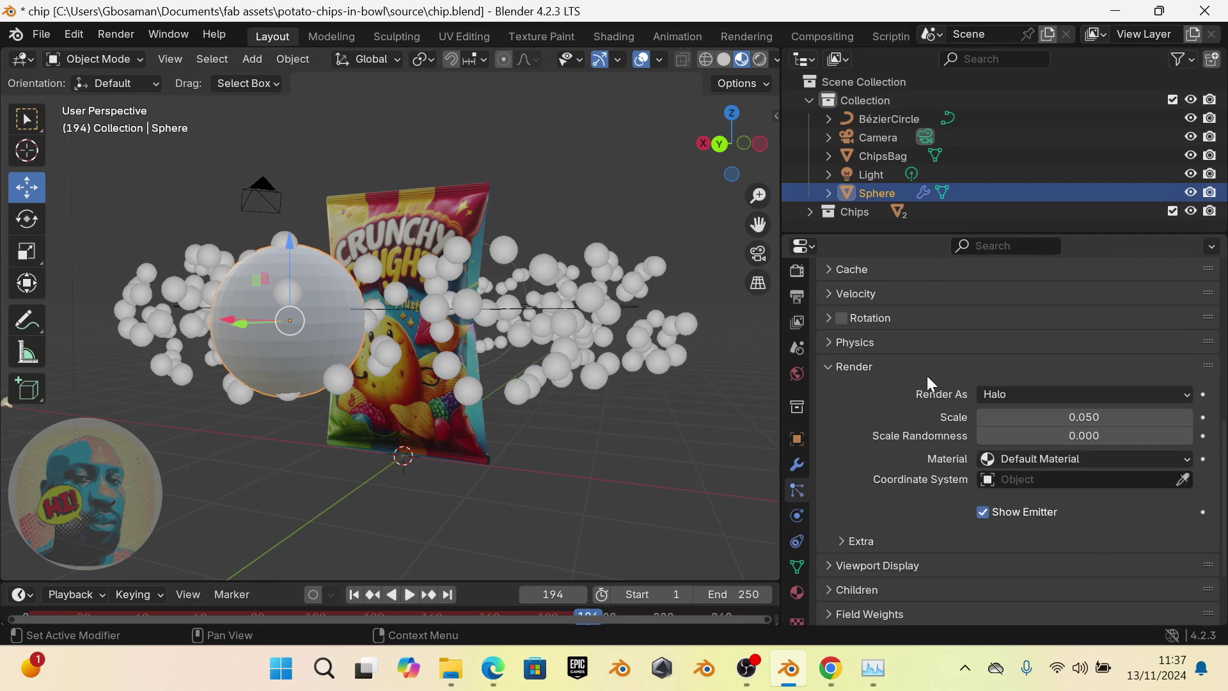
left_click(1019, 394)
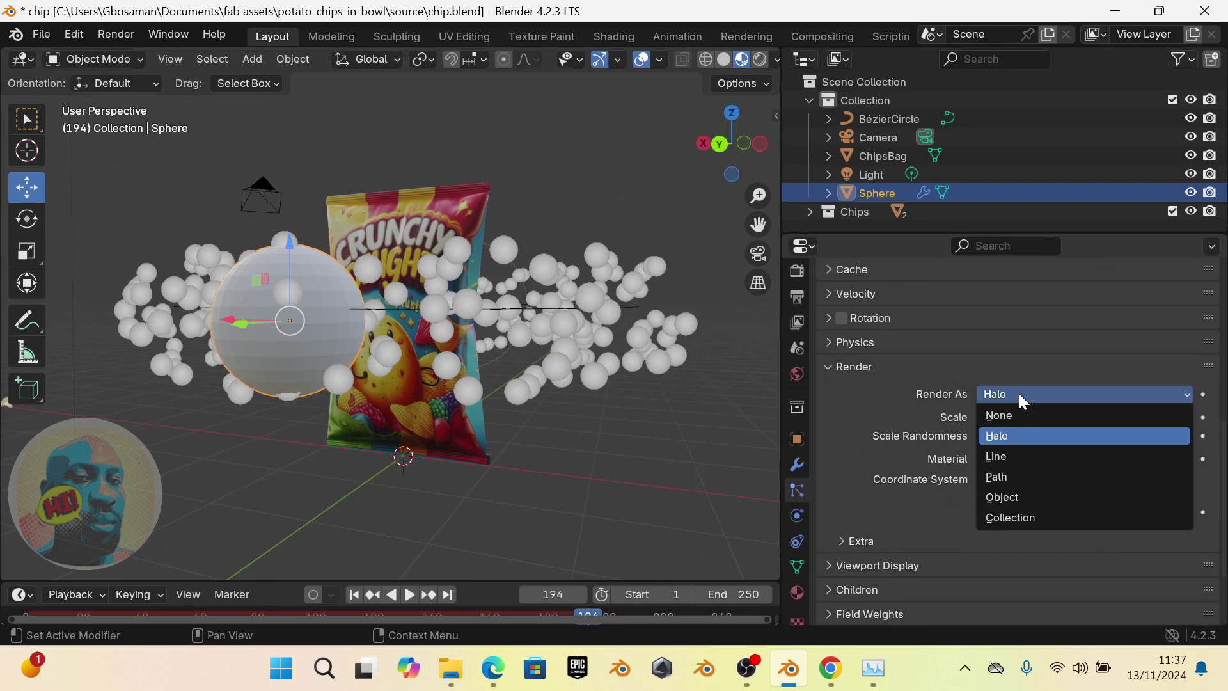
left_click(1027, 520)
middle_click_drag(1007, 493, 1016, 421)
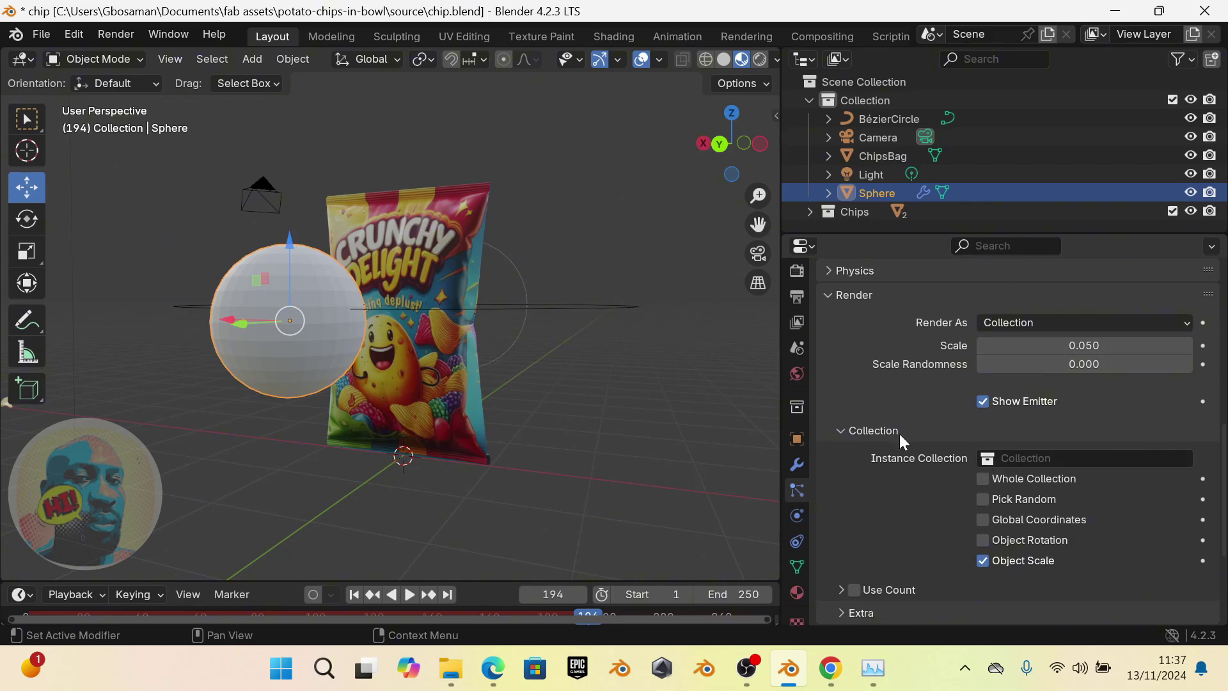
Choose the Chips collection as the instance collection for the sphere's particles
left_click(1026, 459)
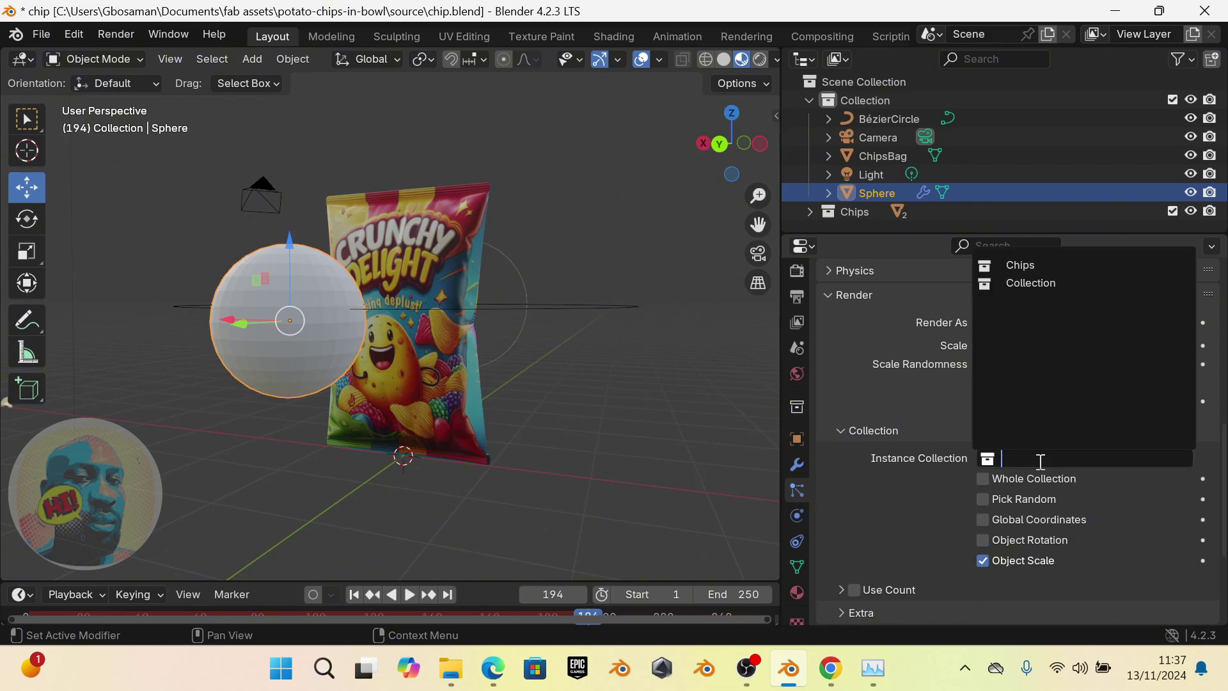
left_click(1050, 264)
middle_click_drag(595, 390, 615, 399)
middle_click_drag(487, 363, 517, 390)
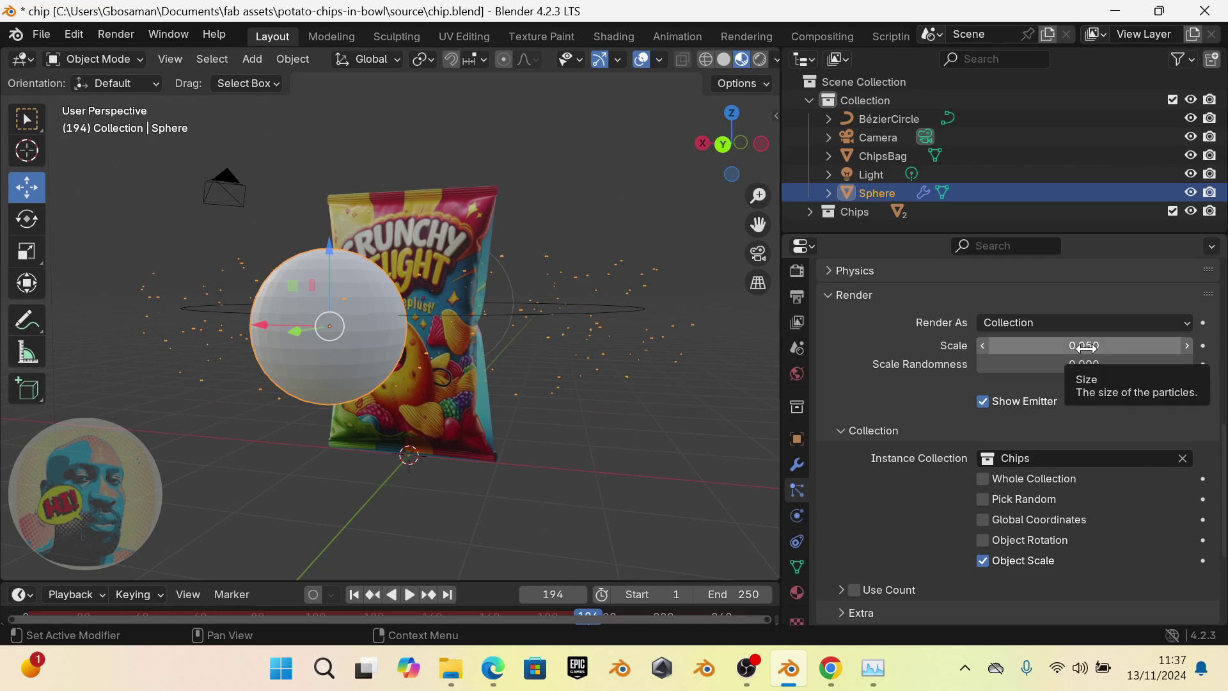
Set the chip particles' render scale to 0.770 and scale randomness to 0.209
left_click_drag(1084, 345, 1130, 346)
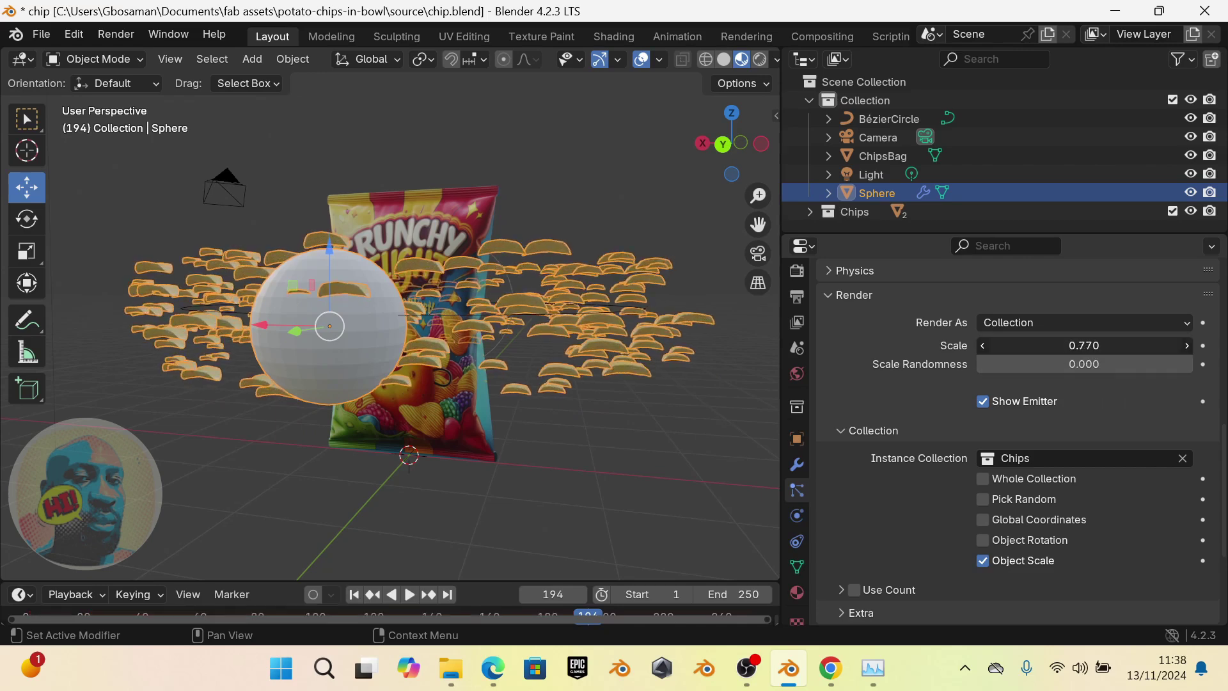
mouse_move(455, 313)
middle_mouse_down()
mouse_move(448, 340)
mouse_move(435, 311)
middle_mouse_up()
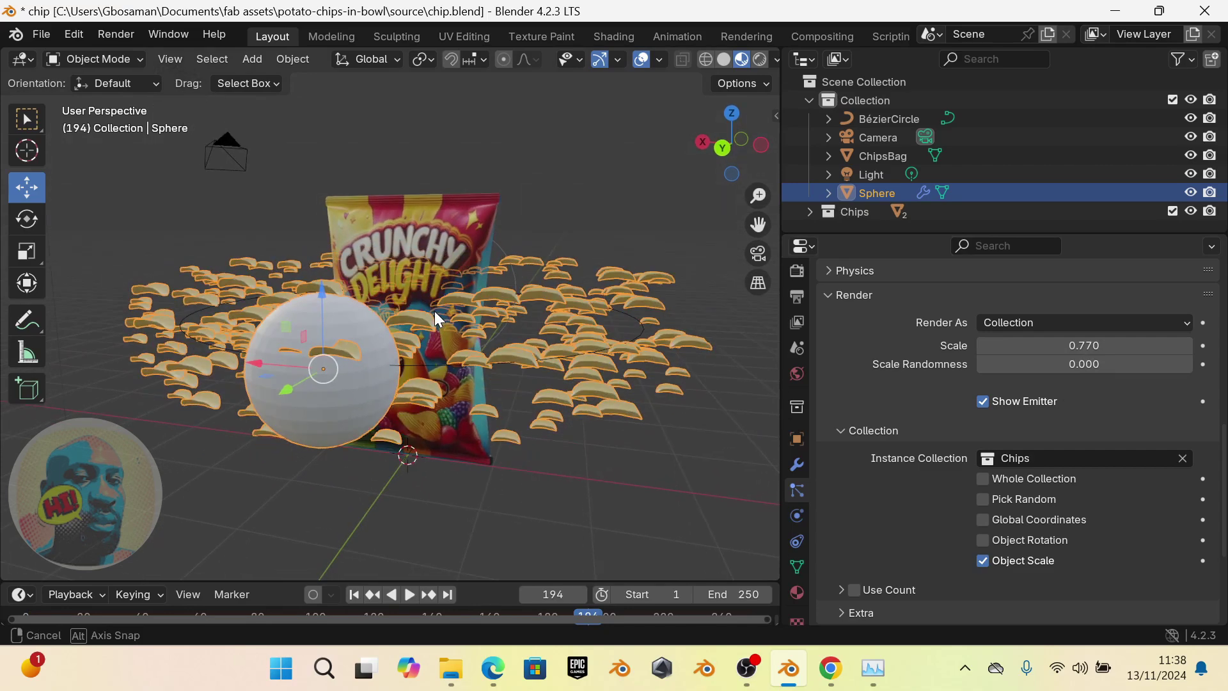
middle_click_drag(339, 323, 370, 378)
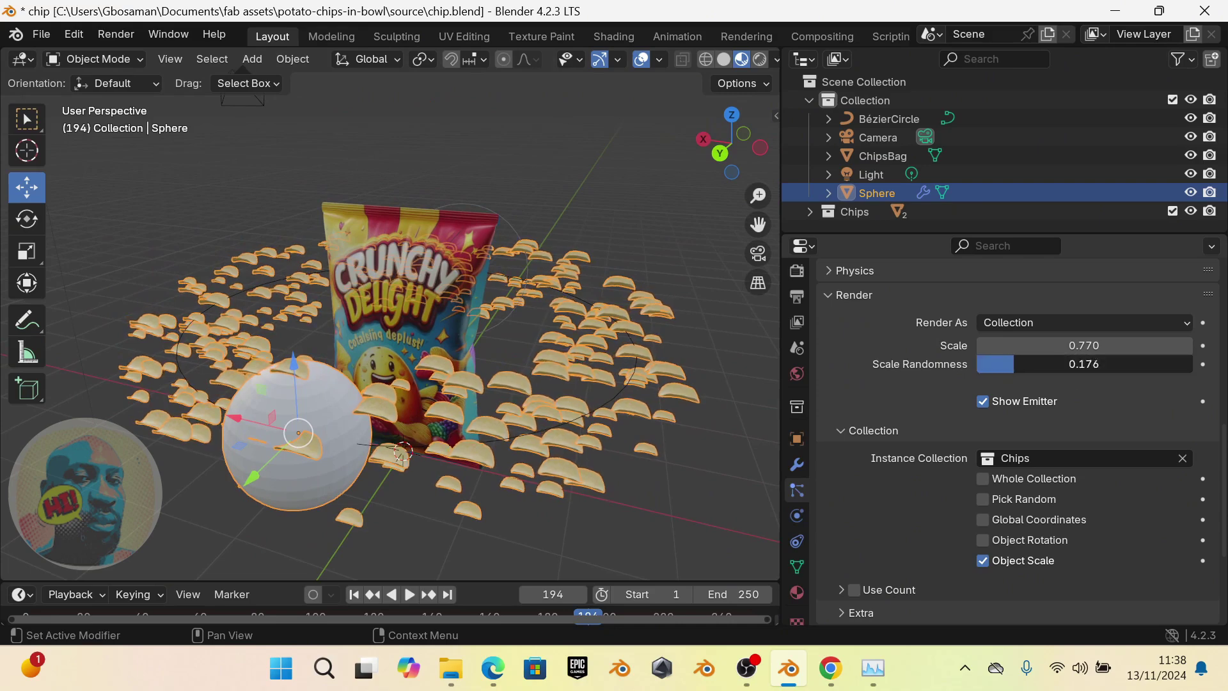
middle_click_drag(397, 384, 319, 359)
Enable Object Rotation for the instanced chips in the particle render settings
left_click(983, 541)
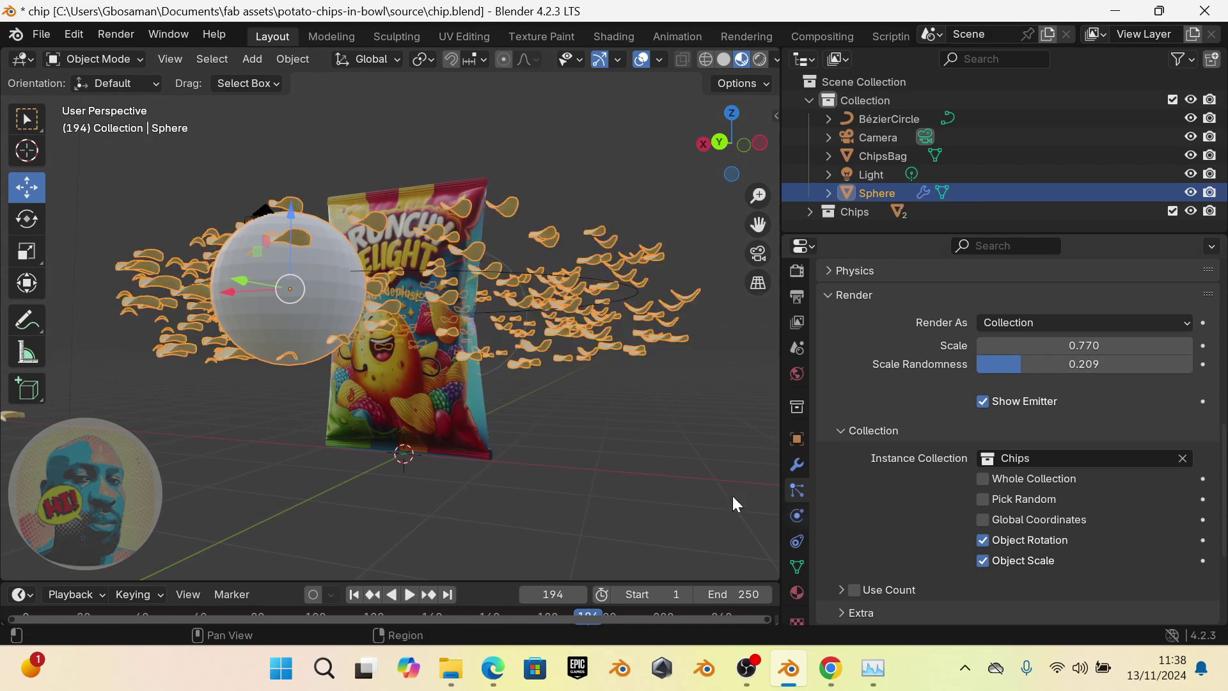
middle_click_drag(477, 323, 478, 336)
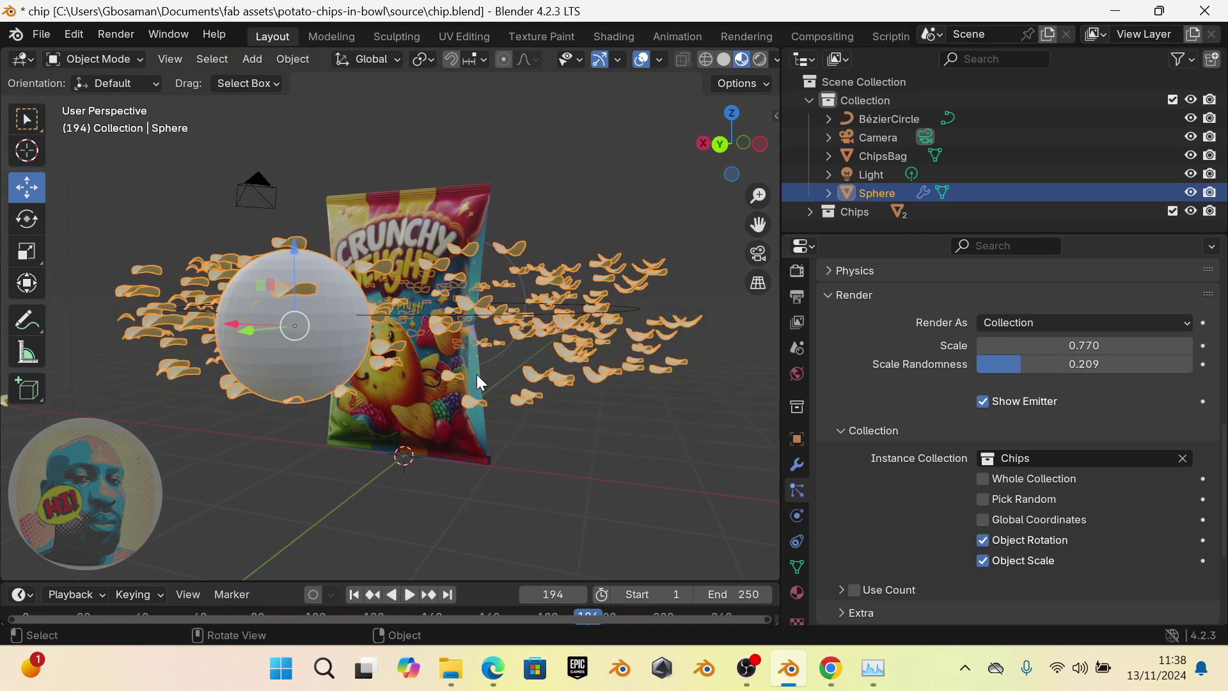
middle_click_drag(341, 328, 347, 354)
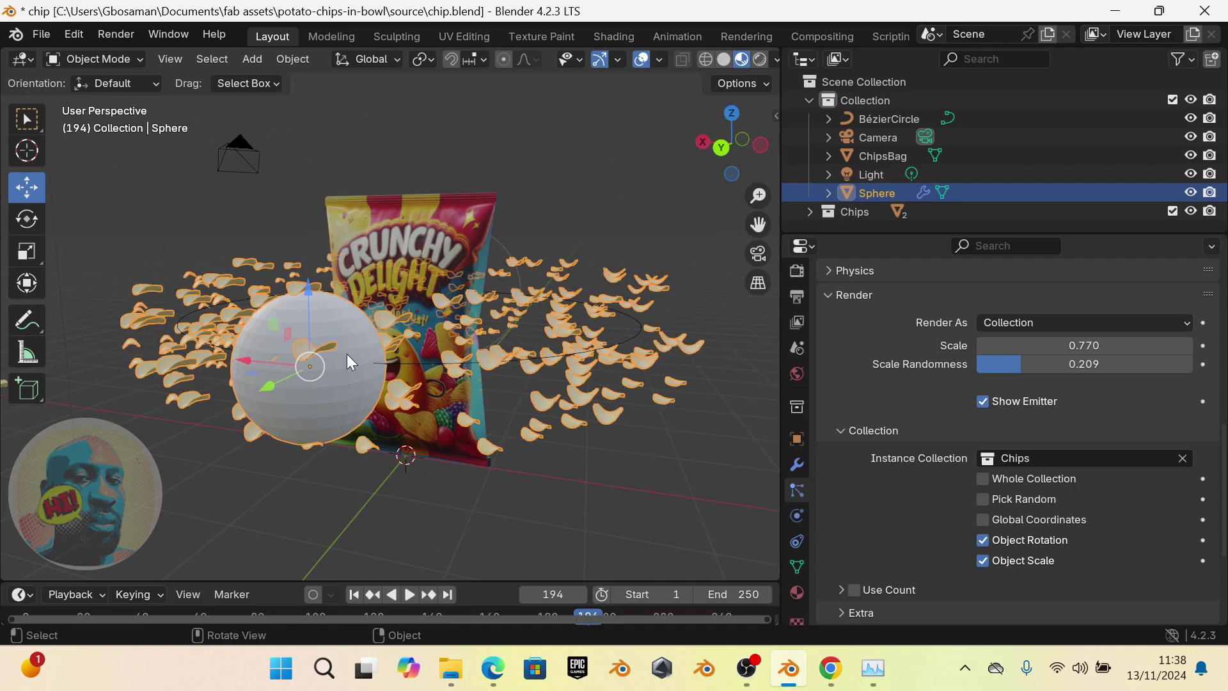
Play the animation and examine the orientation of the chips circling the bag, then stop playback
left_click(412, 595)
middle_click_drag(414, 516, 410, 426)
mouse_move(450, 325)
middle_mouse_down()
mouse_move(461, 345)
mouse_move(440, 335)
middle_mouse_up()
scroll(440, 335, "up", 4)
scroll(440, 334, "down", 2)
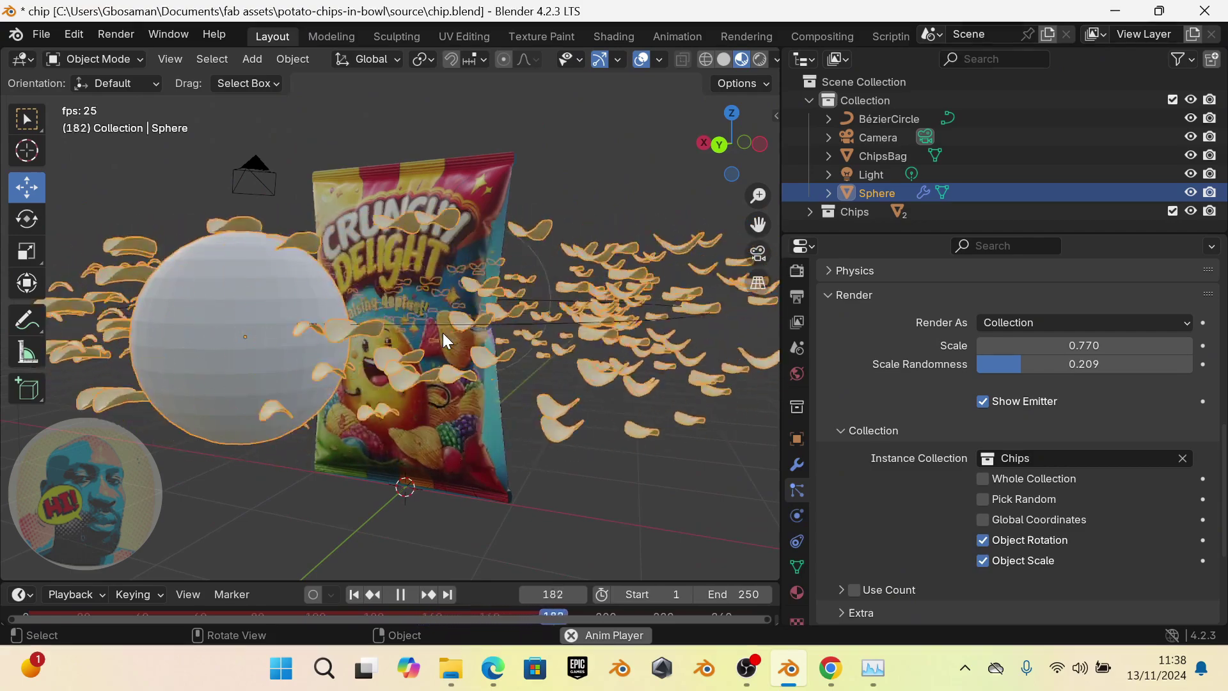
key("space")
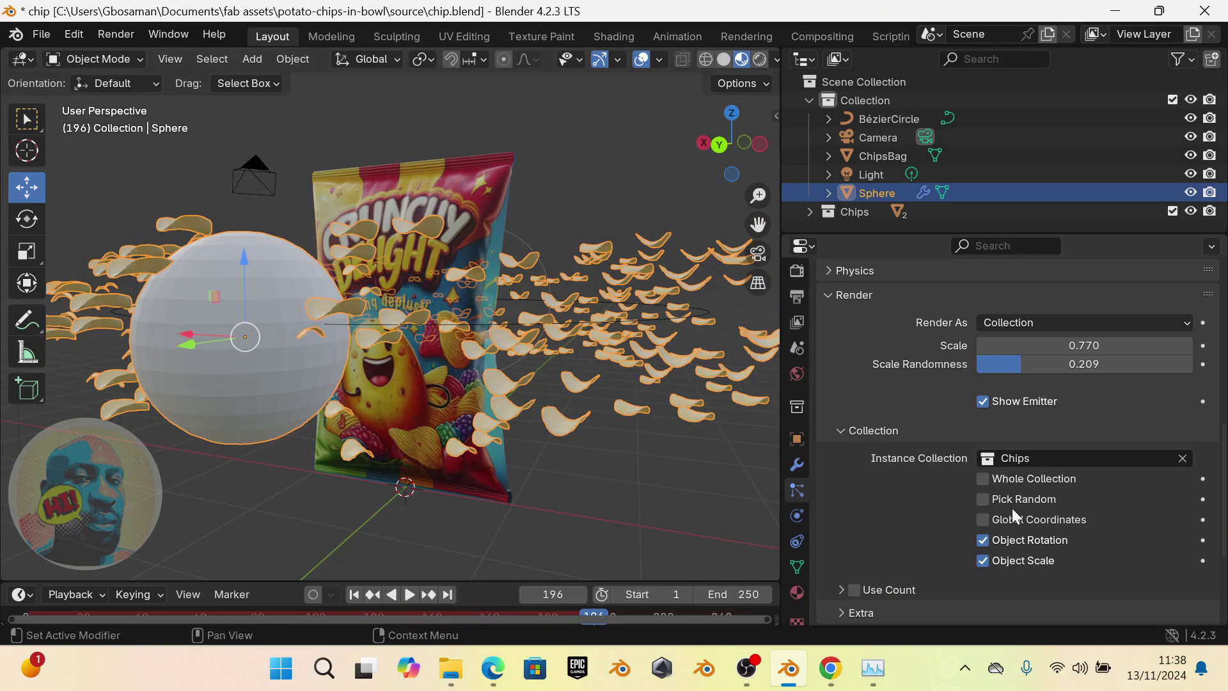
Enable dynamic particle rotation on the Velocity / Hair axis with Randomize 0.426 and Randomize Phase 1.100
scroll(877, 531, "down", 5)
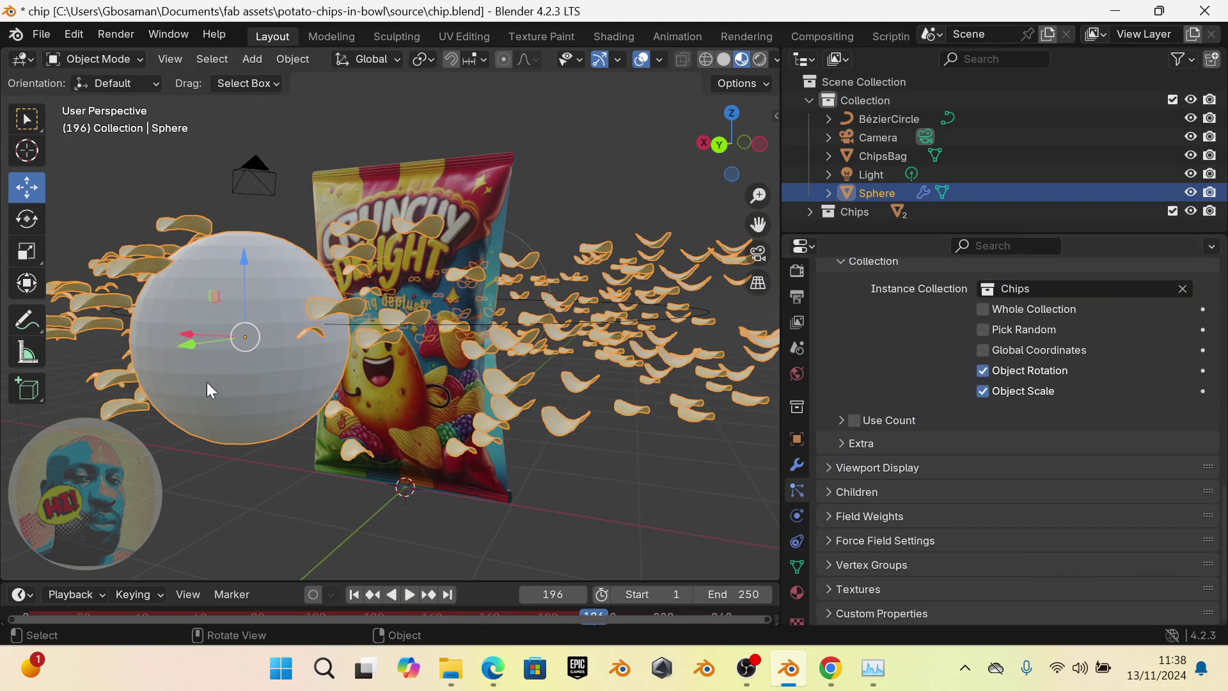
scroll(896, 425, "up", 10)
scroll(905, 416, "down", 3)
scroll(906, 421, "down", 6)
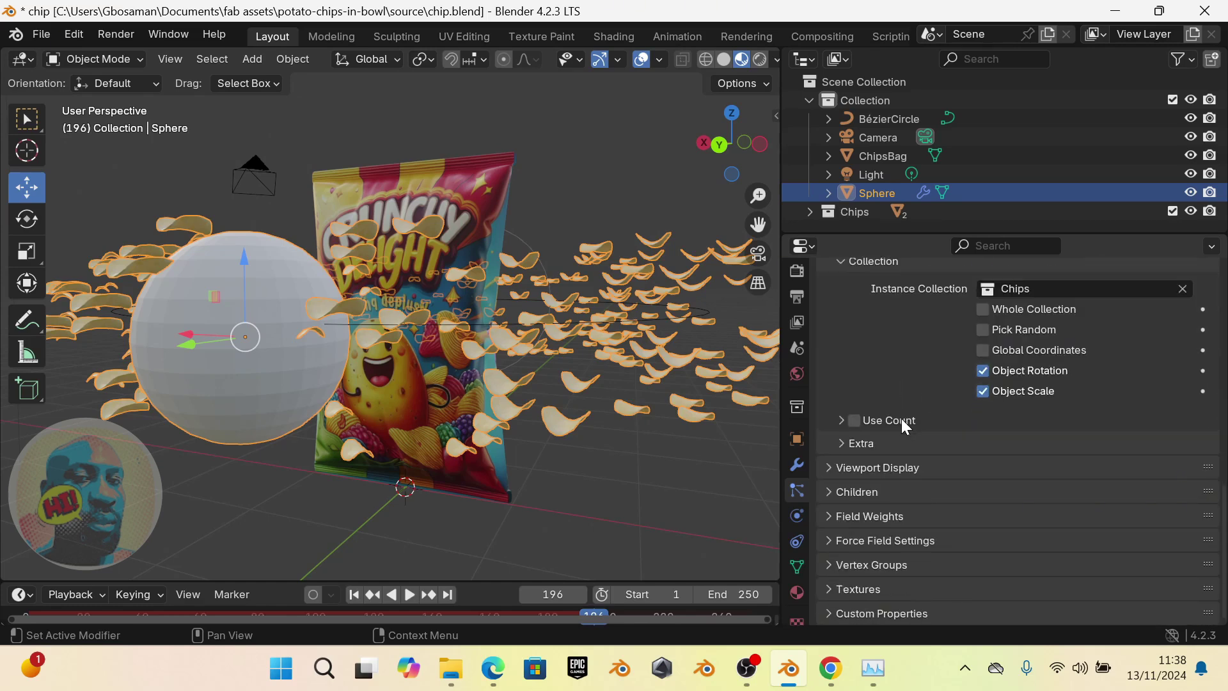
scroll(889, 420, "up", 8)
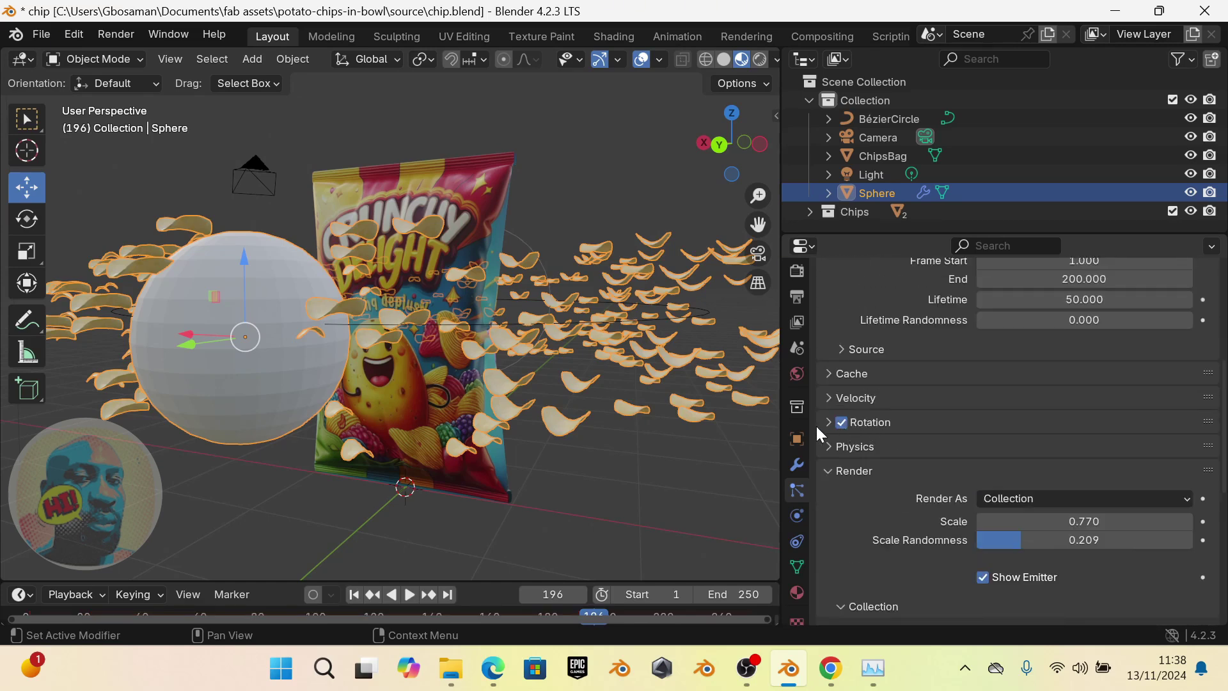
left_click(830, 424)
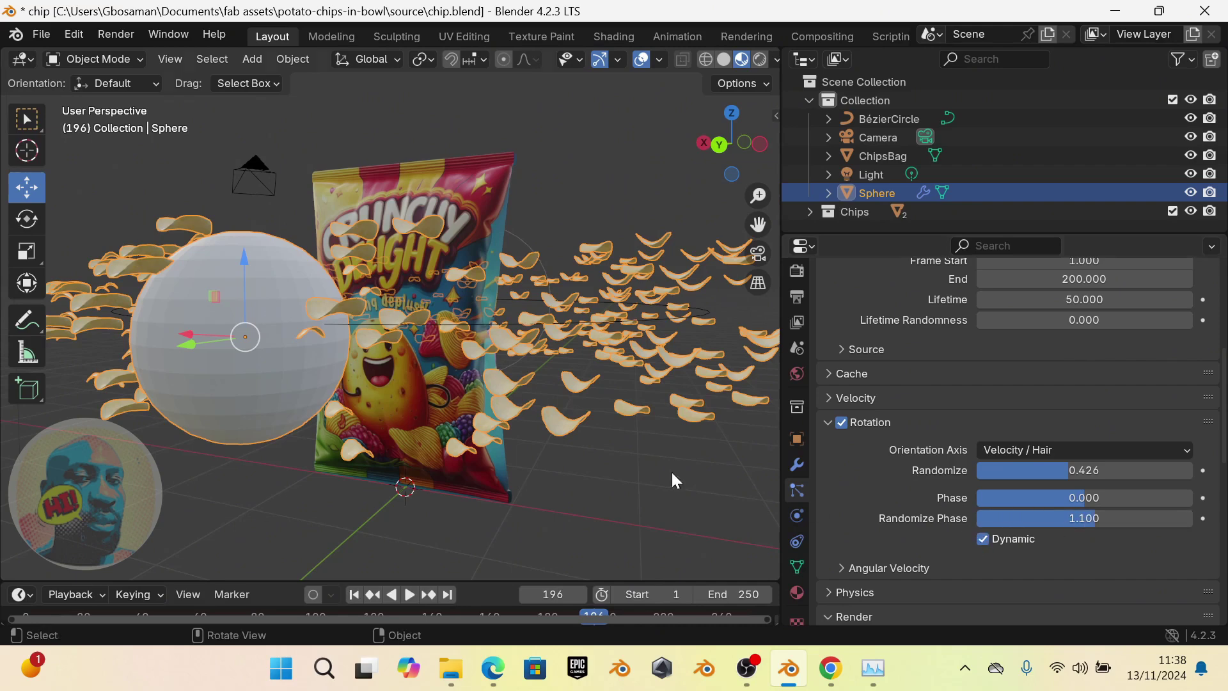
Replay the animation from the first frame and view the randomly rotated chips around the bag
left_click(354, 596)
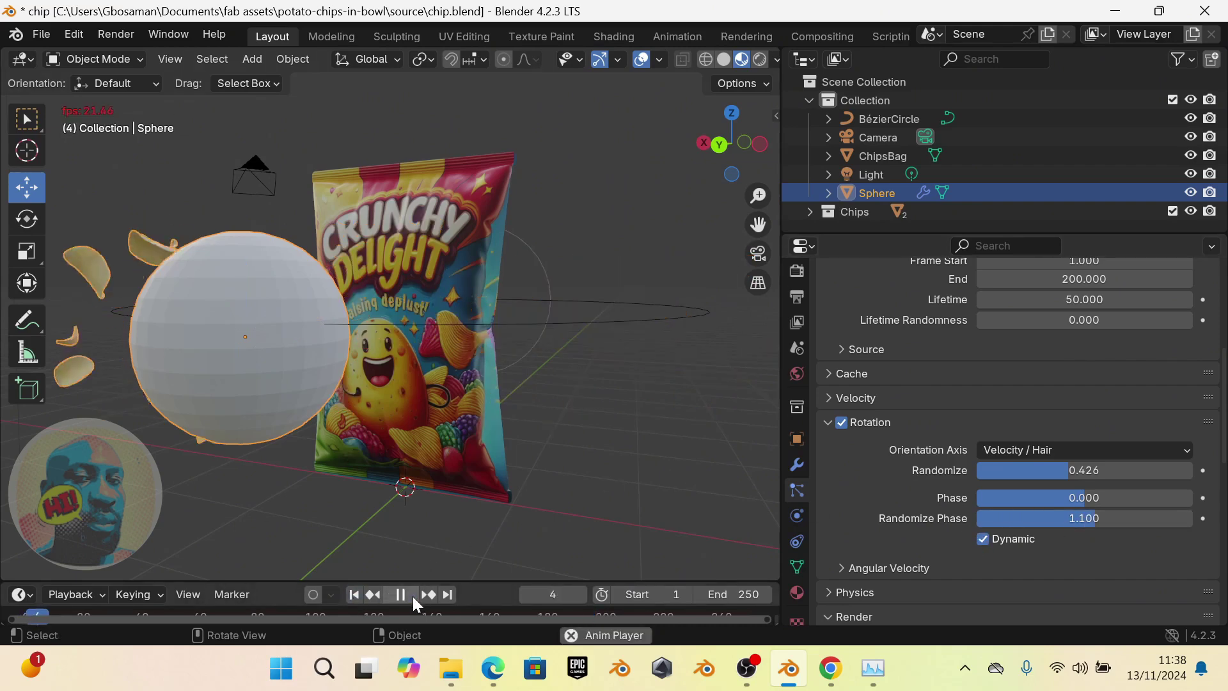
middle_click_drag(406, 398, 431, 385)
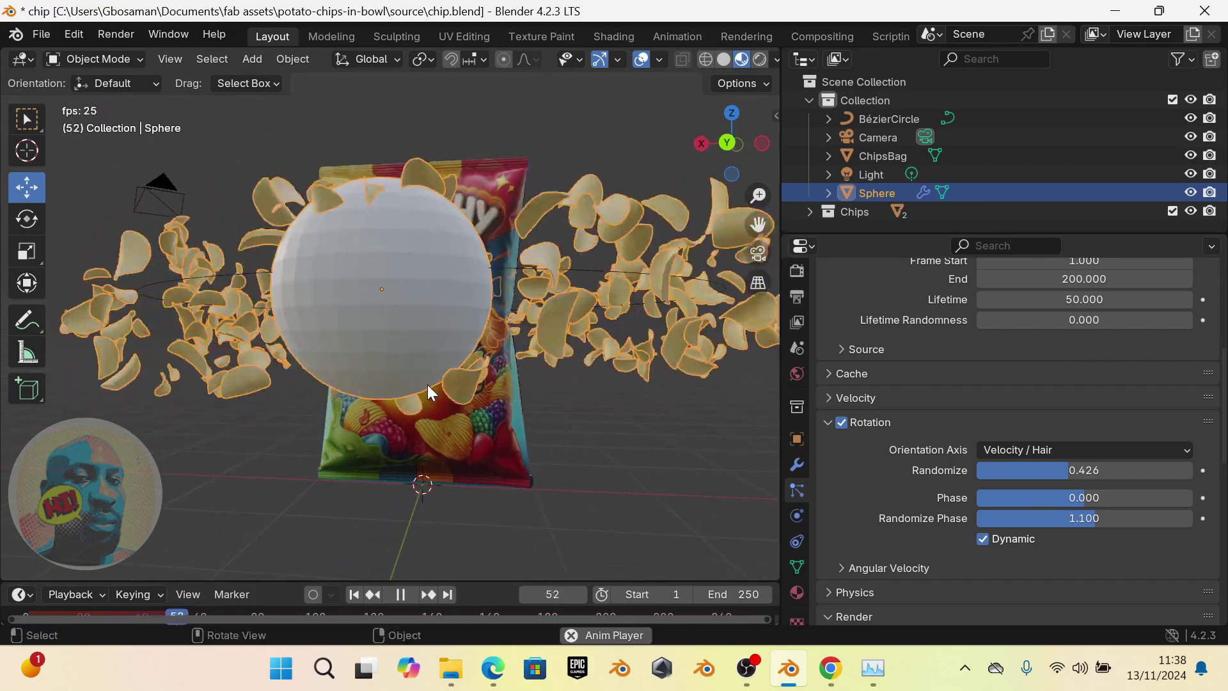
middle_click_drag(455, 328, 442, 339)
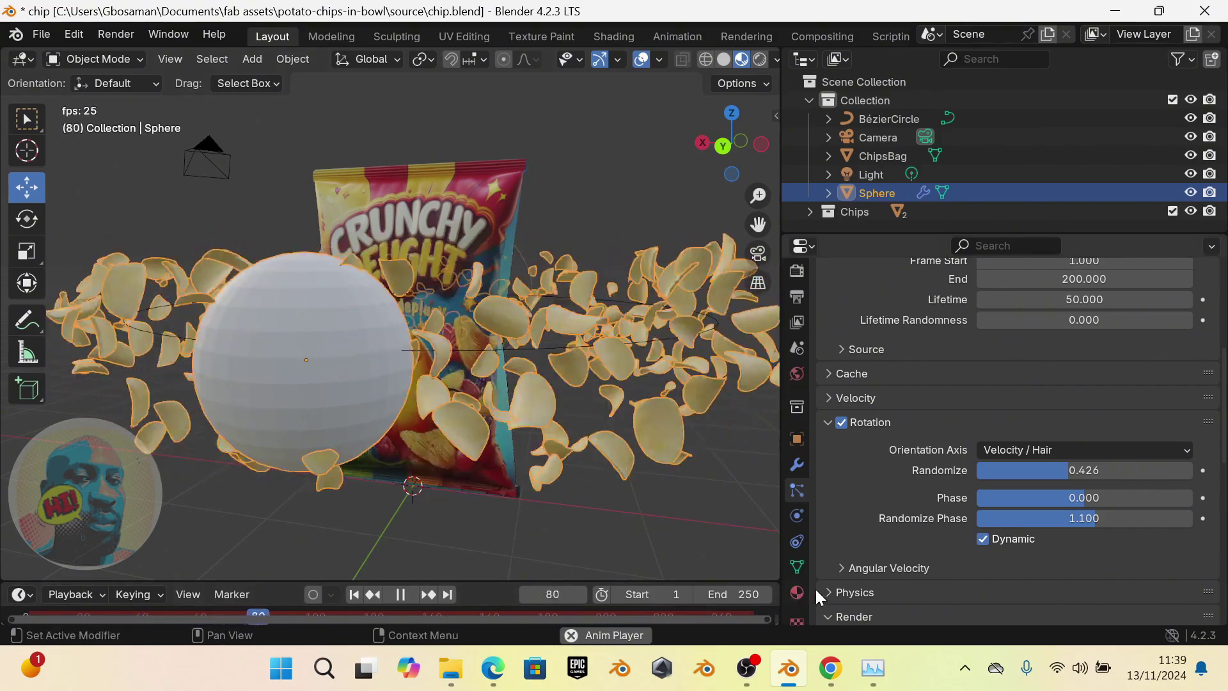
Set the particles' angular velocity amount to 10.100 on the Velocity axis and check the spinning chips
left_click(851, 568)
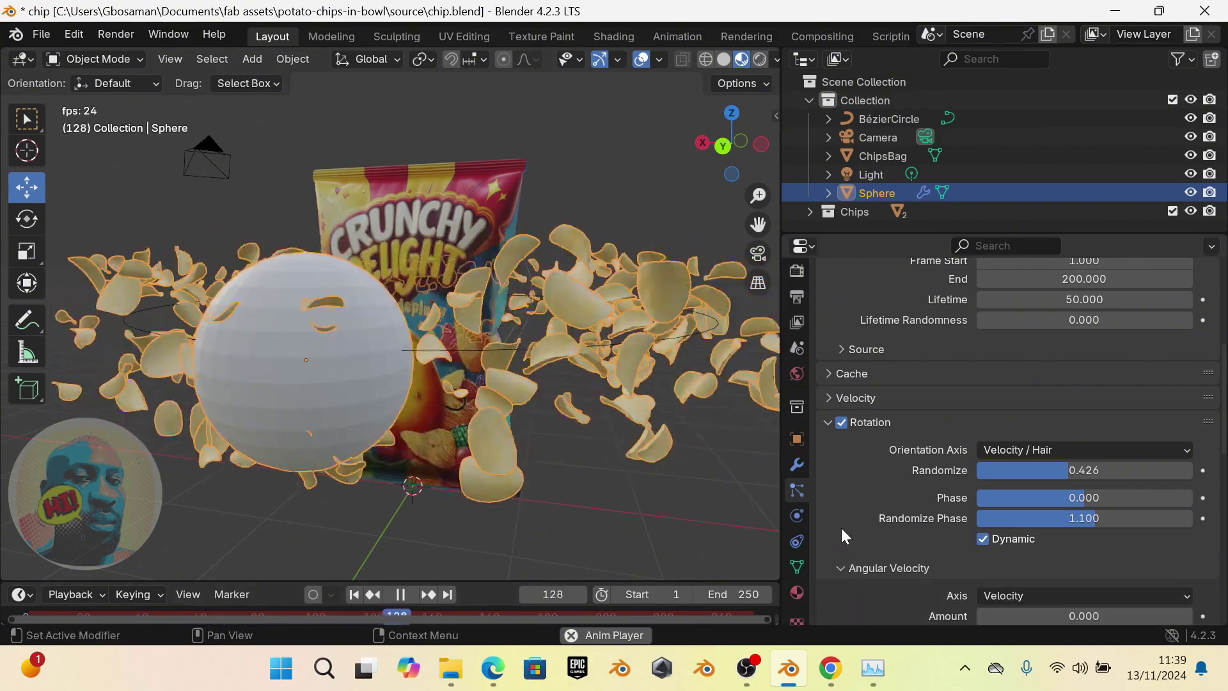
scroll(991, 555, "down", 3)
left_click_drag(1056, 540, 1155, 541)
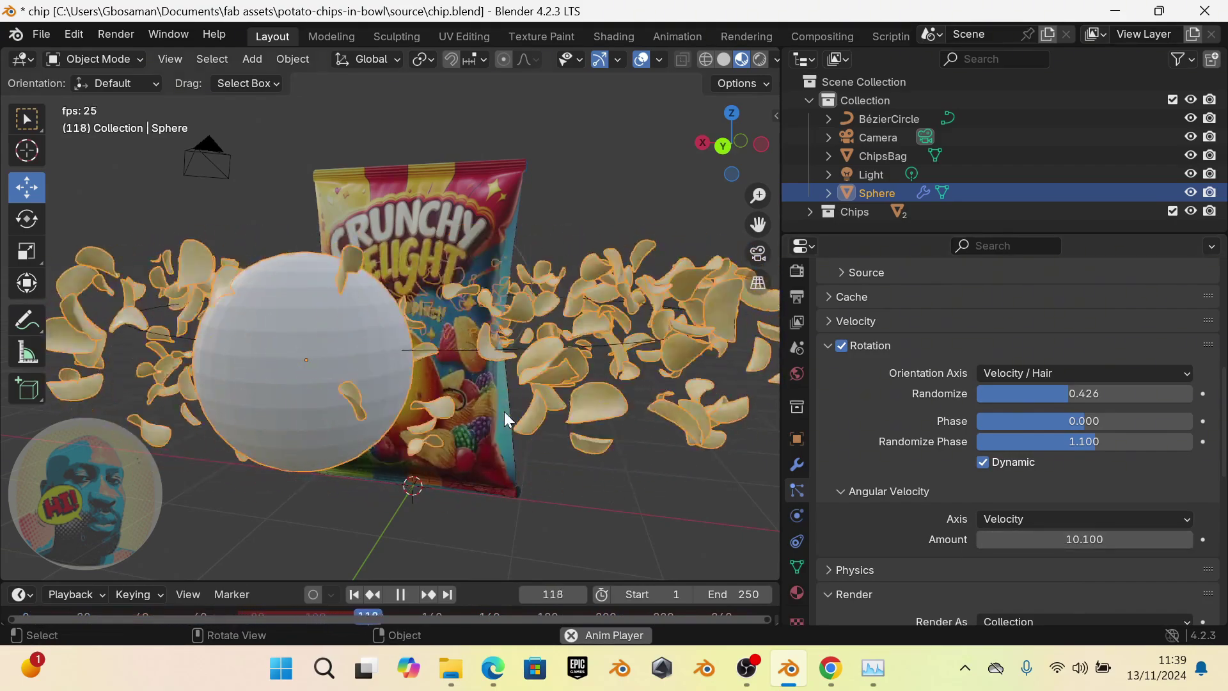
middle_click_drag(512, 417, 474, 429)
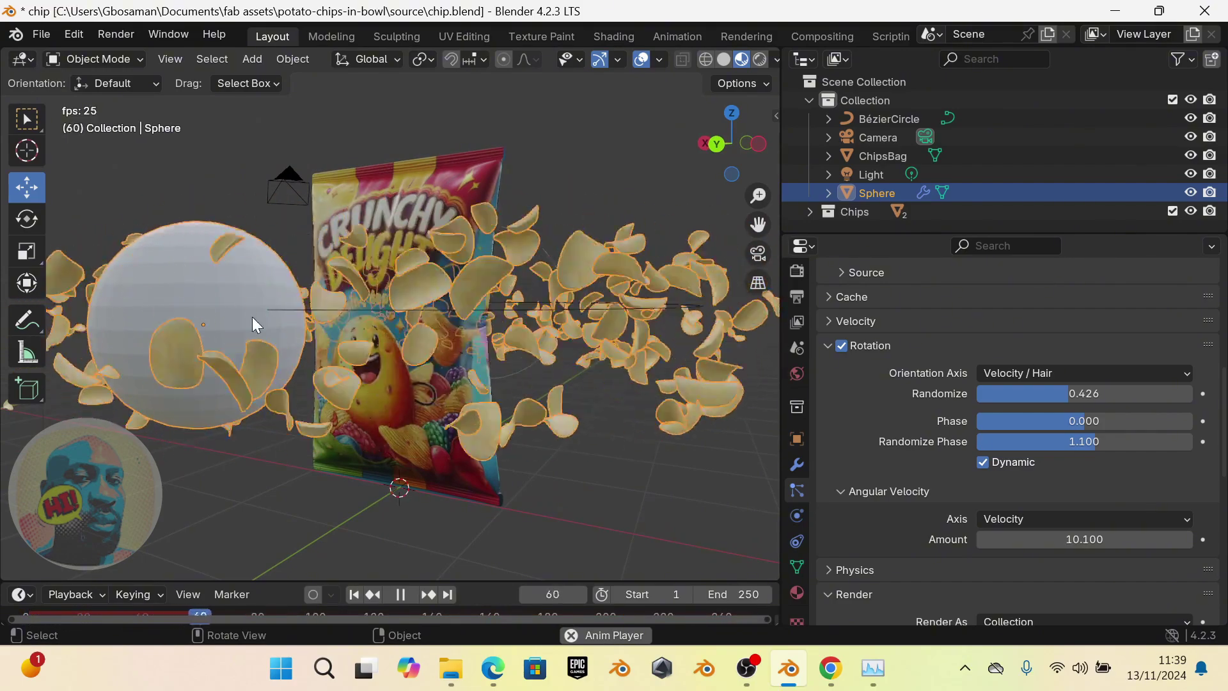
Turn off Show Emitter in the sphere particle system's Render settings
scroll(892, 436, "down", 2)
scroll(892, 434, "up", 10)
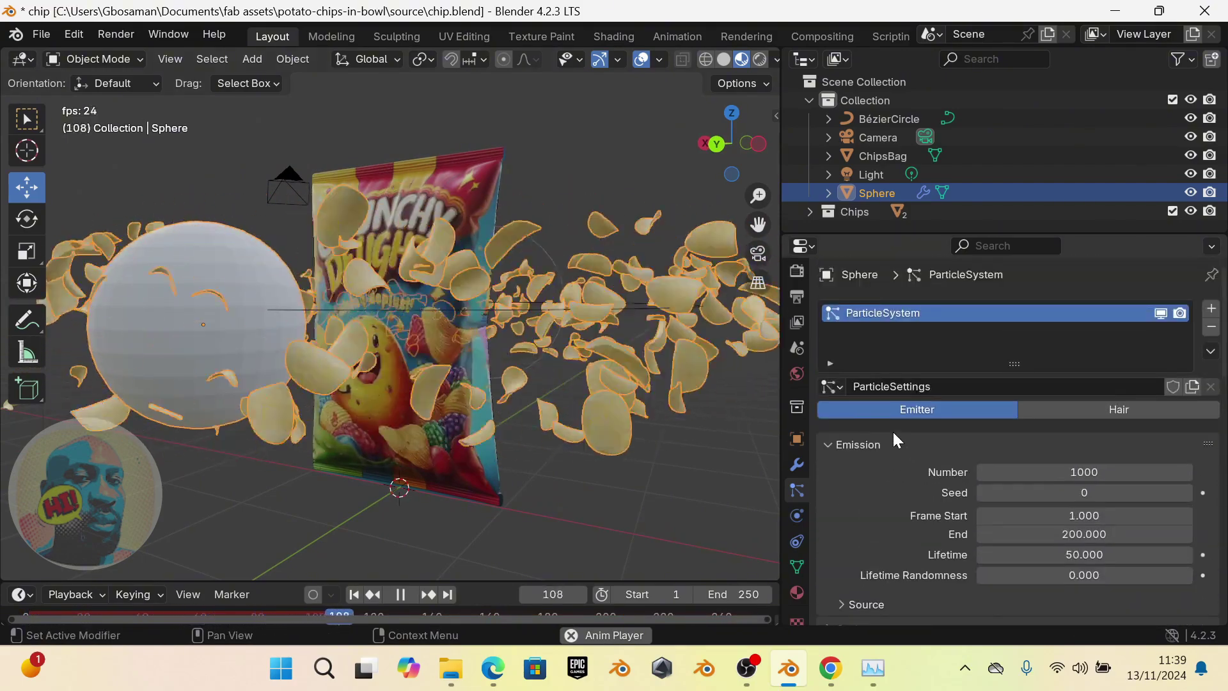
scroll(894, 436, "down", 15)
scroll(897, 442, "down", 6)
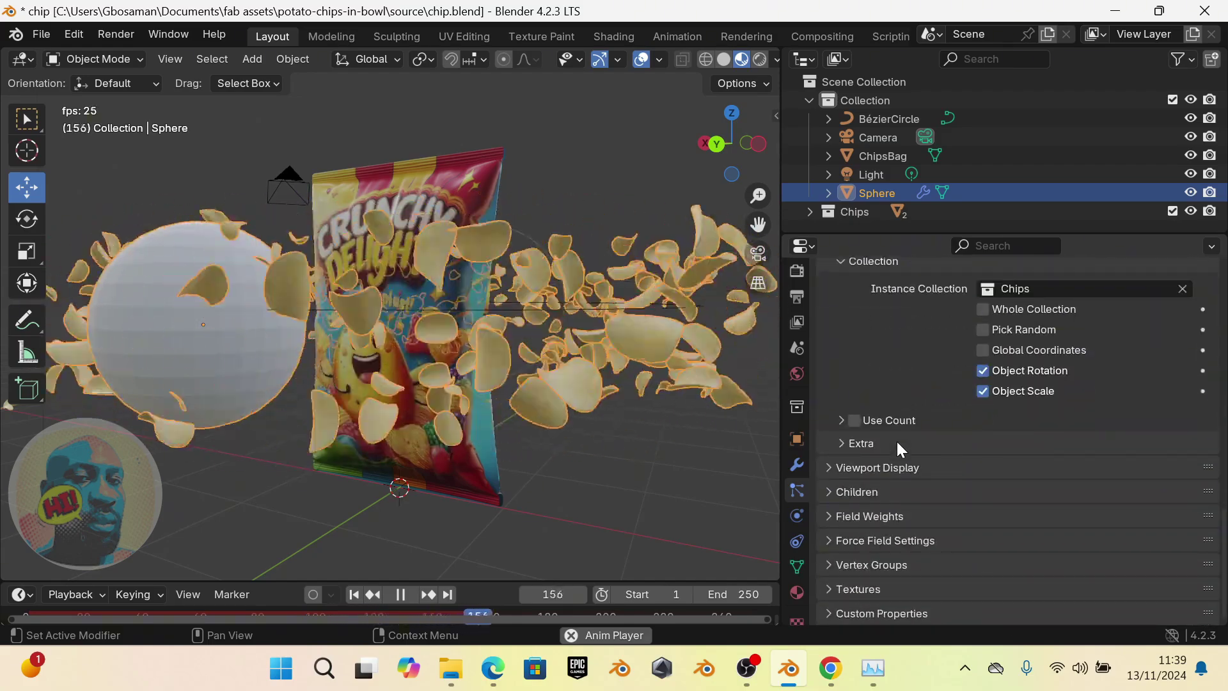
scroll(896, 426, "up", 6)
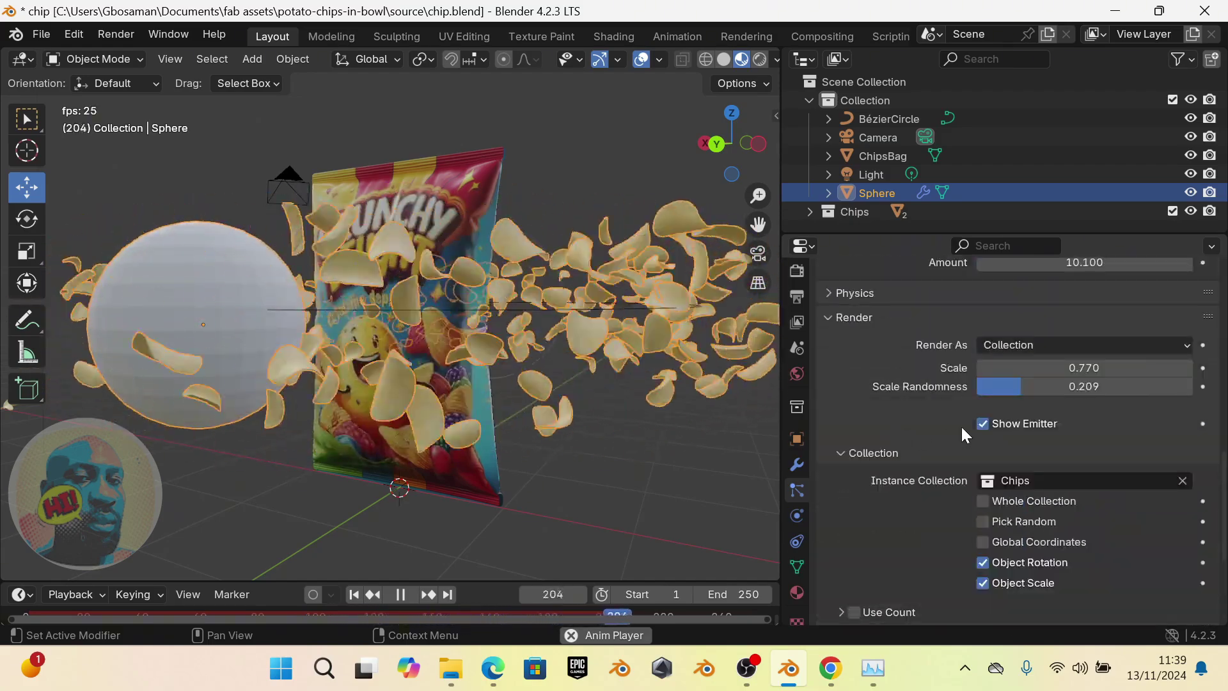
left_click(984, 424)
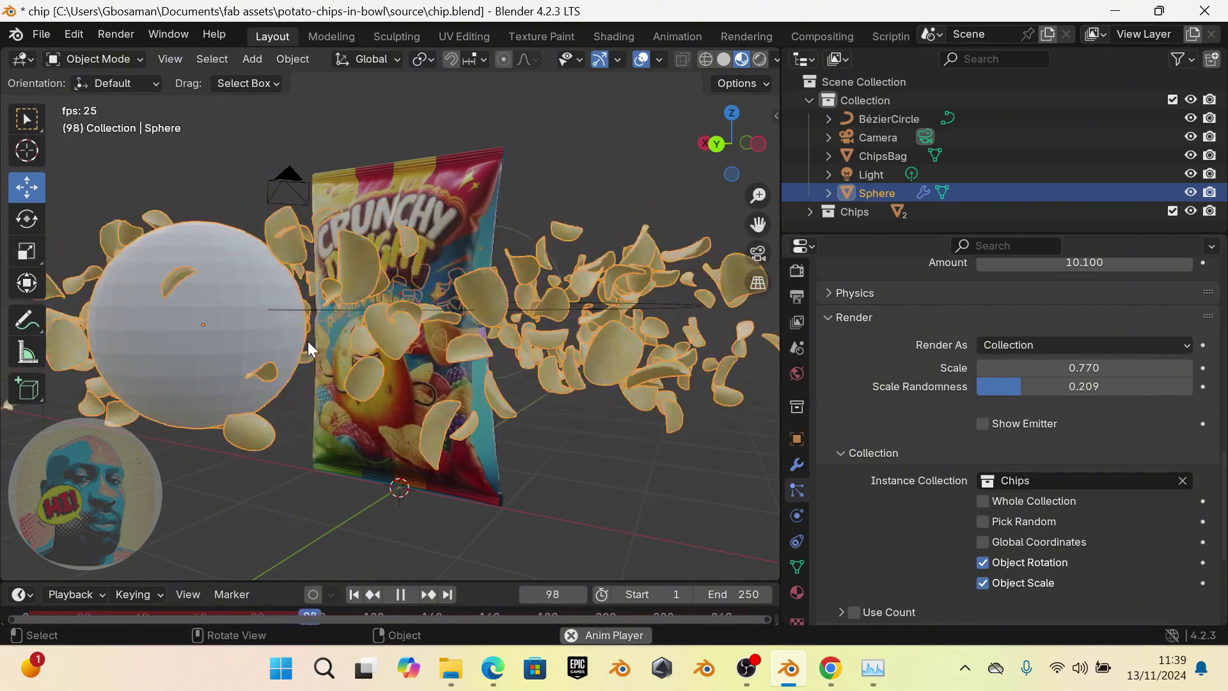
Turn off Show Emitter in the particle system's Viewport Display settings and hide the viewport overlays
scroll(936, 466, "up", 3)
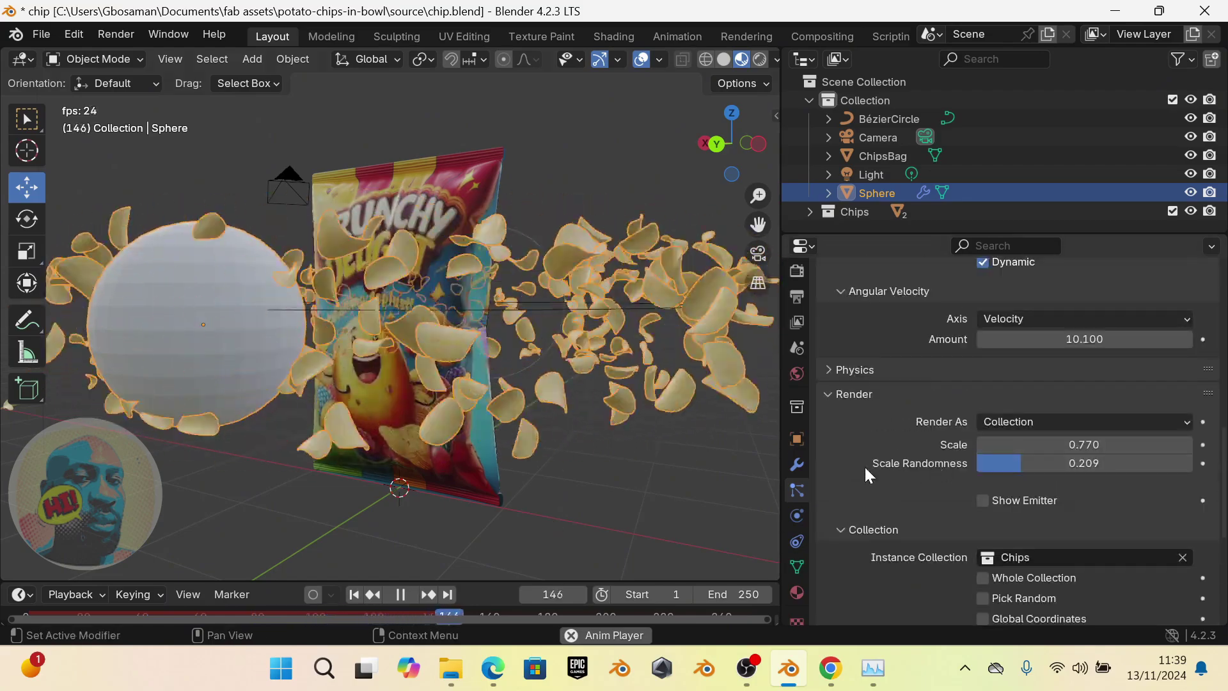
scroll(900, 458, "up", 9)
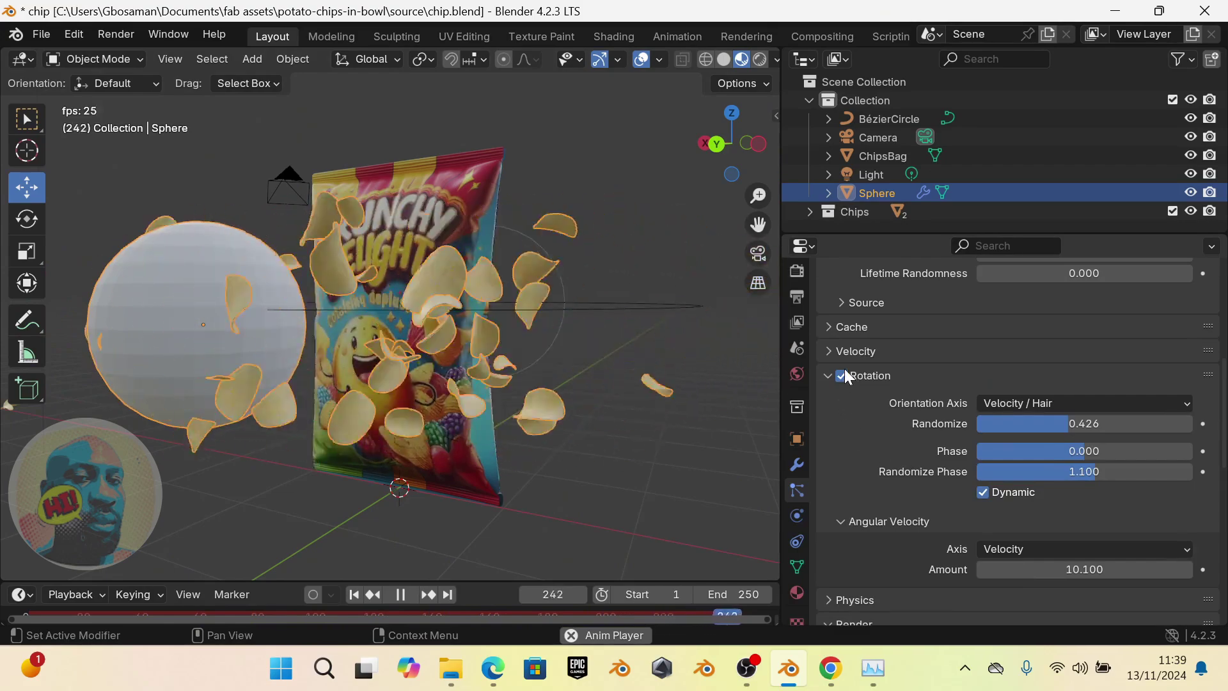
scroll(894, 352, "up", 4)
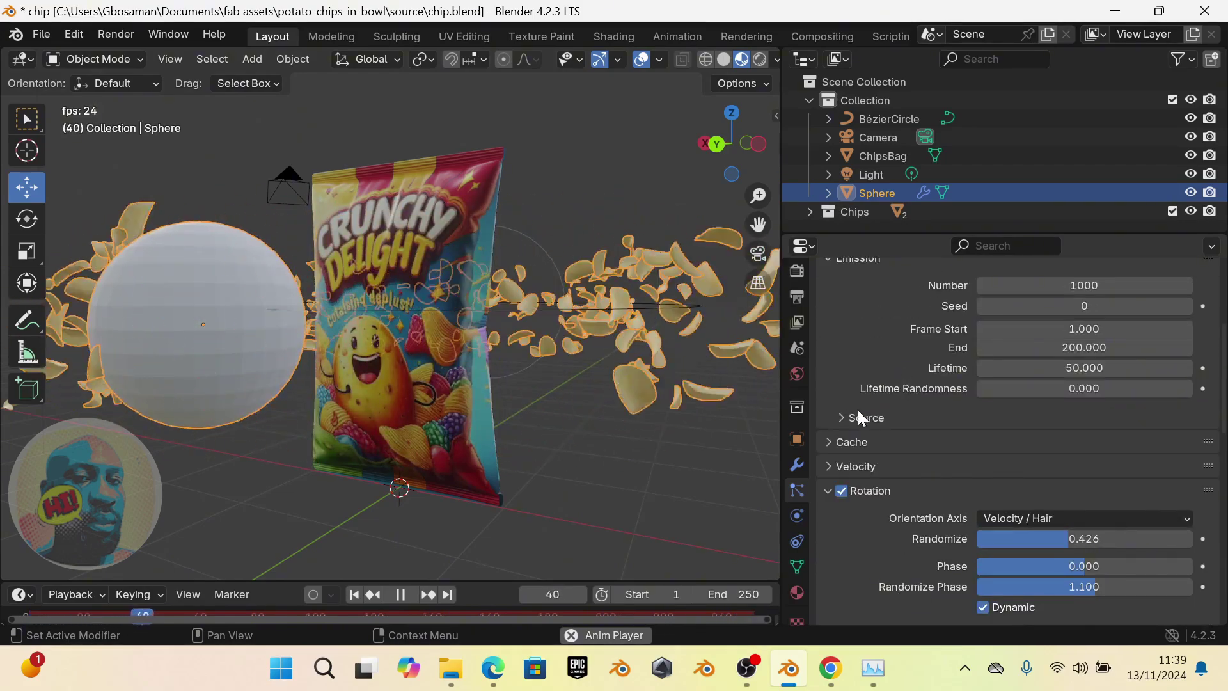
left_click(851, 417)
scroll(861, 407, "down", 4)
scroll(861, 407, "up", 3)
left_click(854, 378)
scroll(864, 397, "down", 1)
scroll(868, 387, "down", 18)
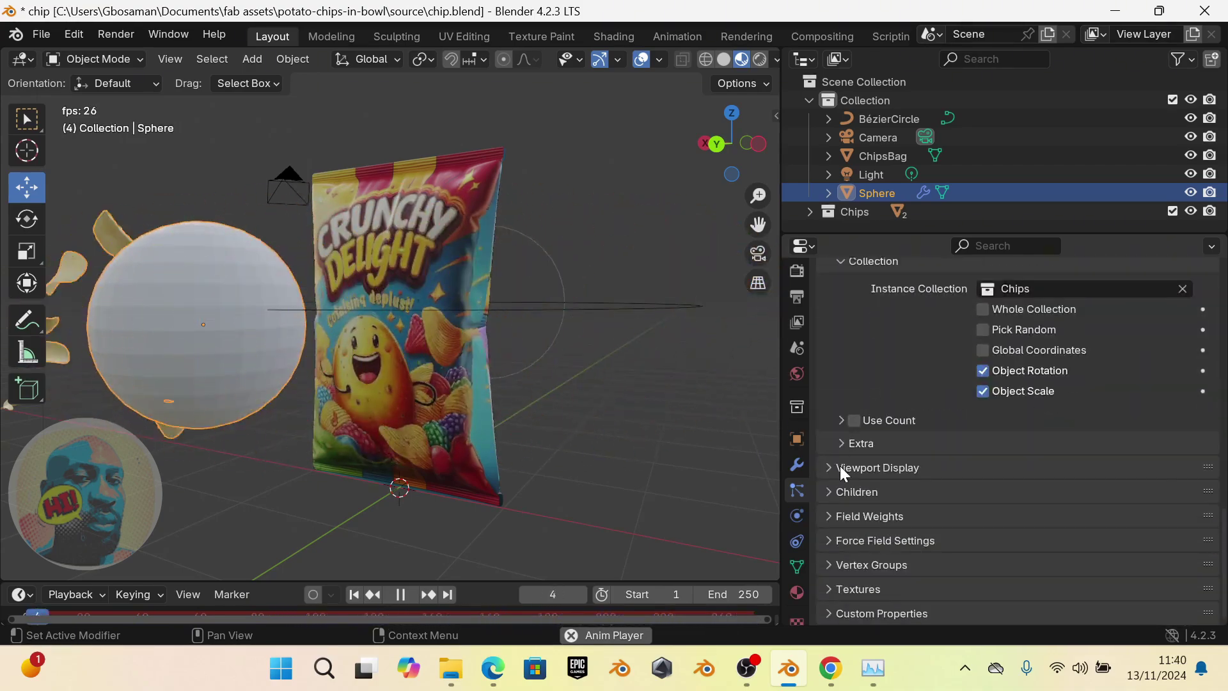
left_click(842, 467)
scroll(843, 470, "down", 3)
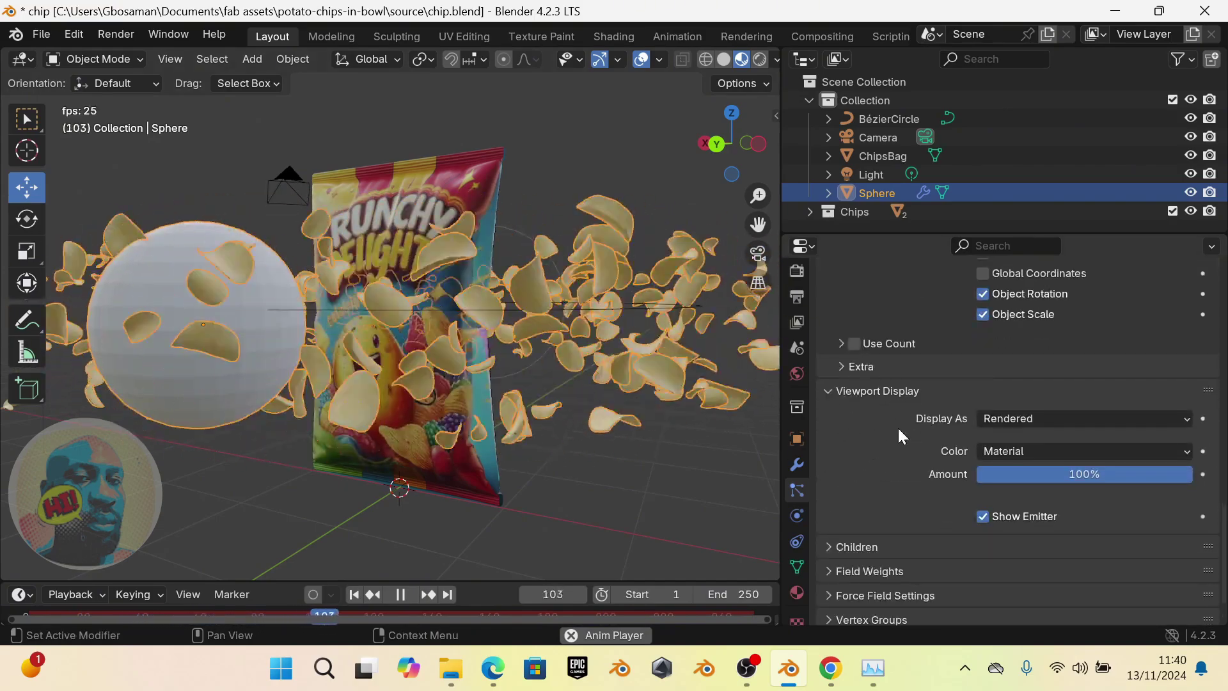
left_click(982, 517)
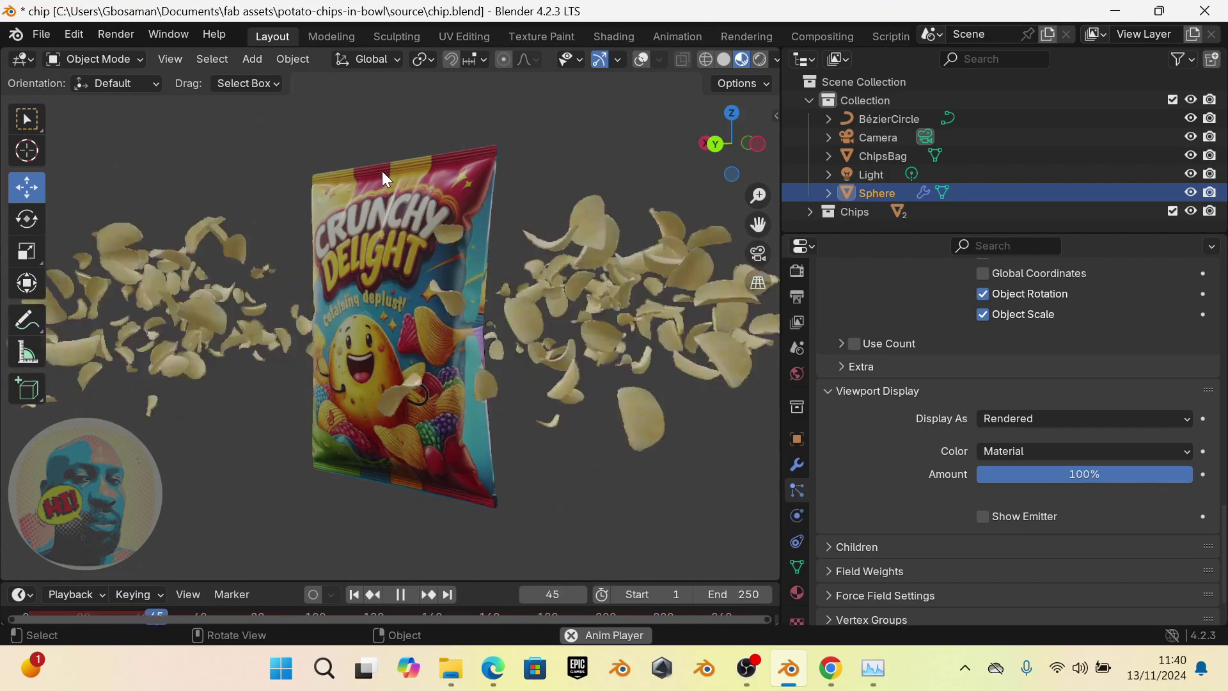
Stop the playback and extend both the particle emission end and the animation end frame to 500
middle_click_drag(382, 171, 464, 243)
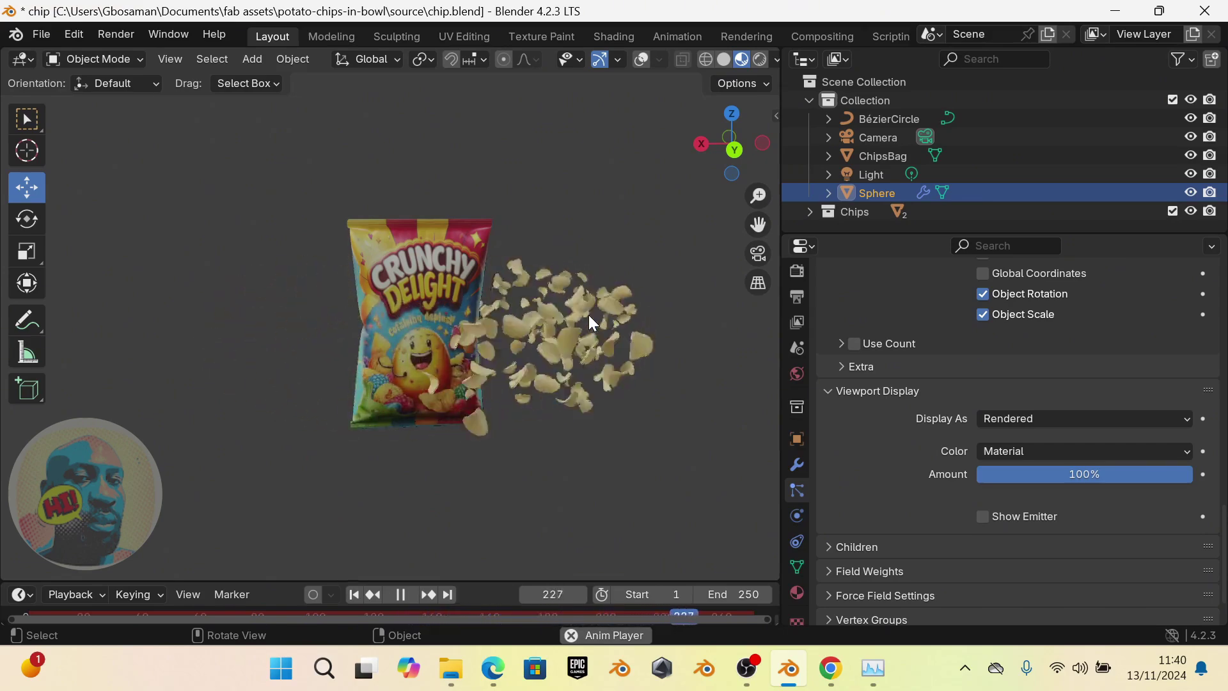
key("space")
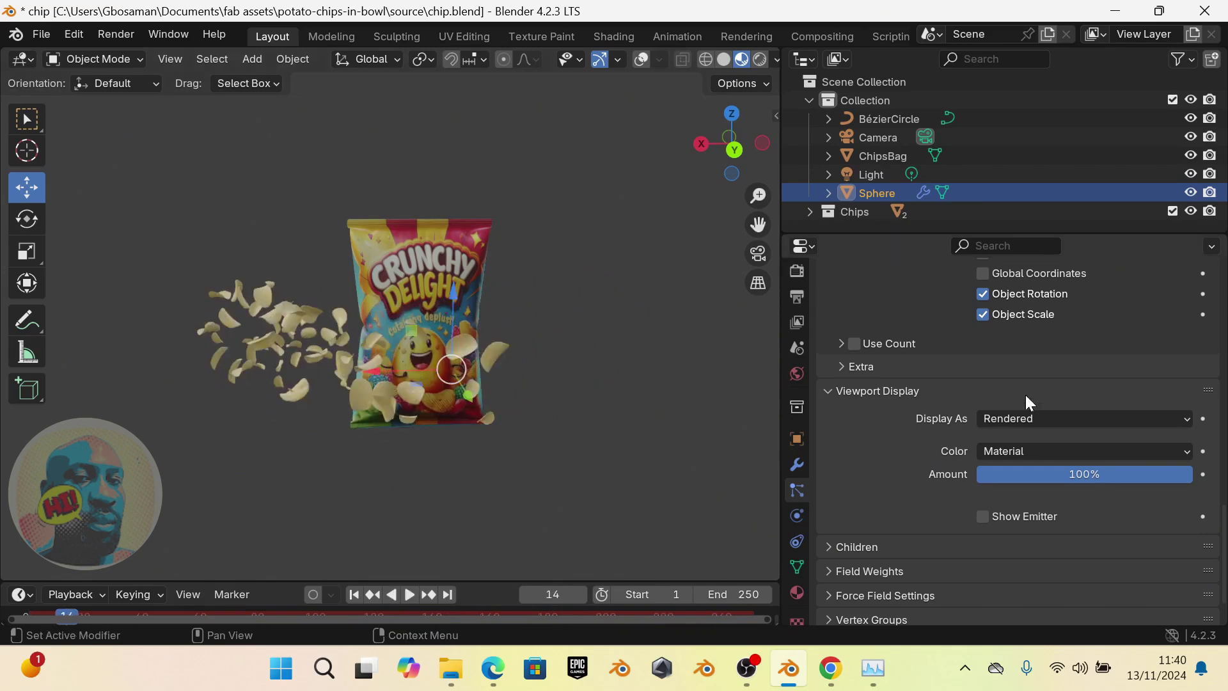
scroll(922, 332, "up", 15)
scroll(938, 344, "up", 4)
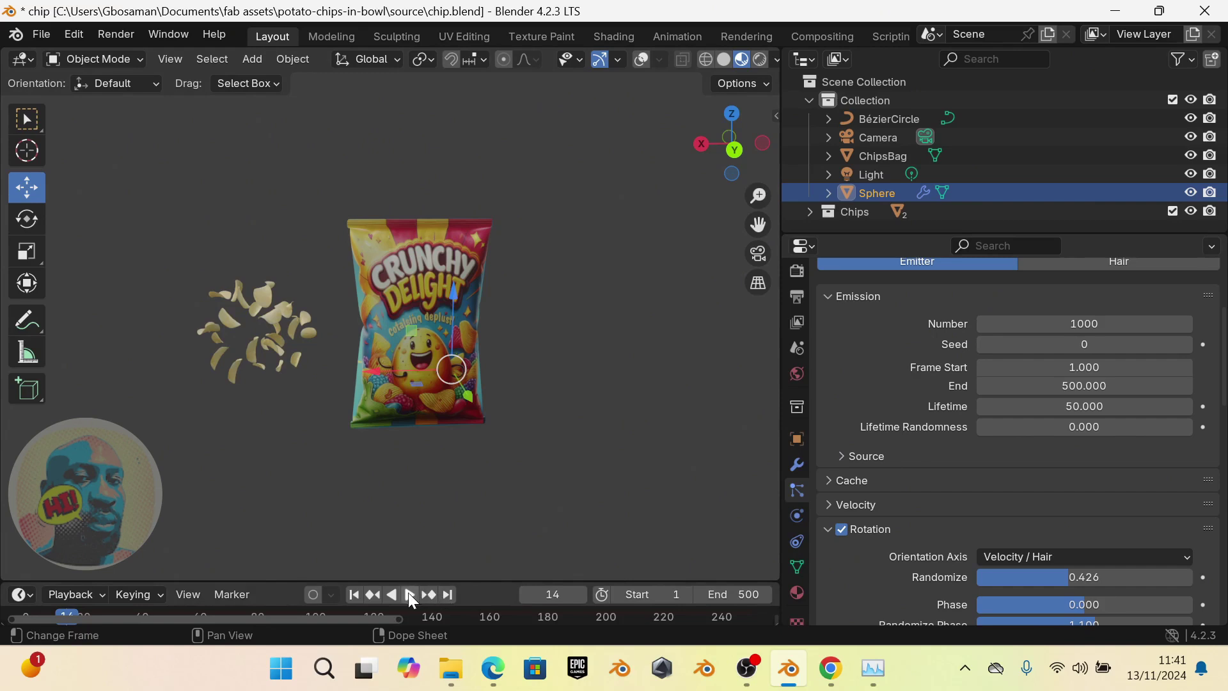
Replay the animation from the first frame, stop it and examine the chips around the bag from several angles
left_click(354, 595)
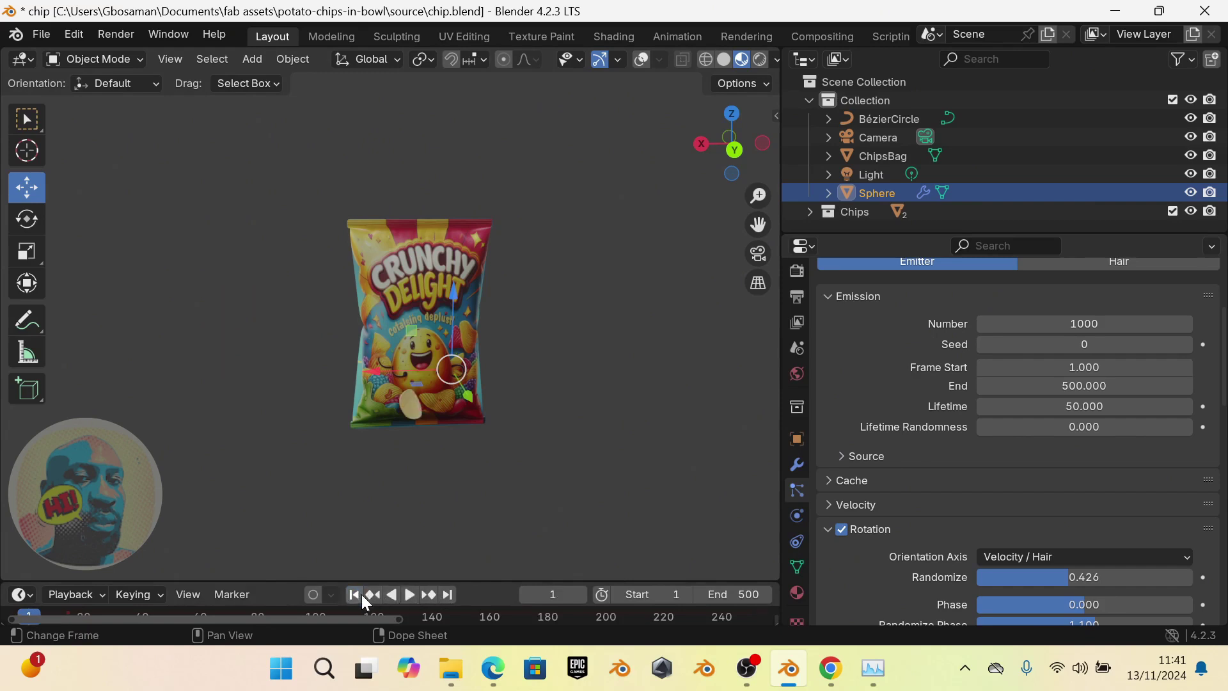
left_click(409, 595)
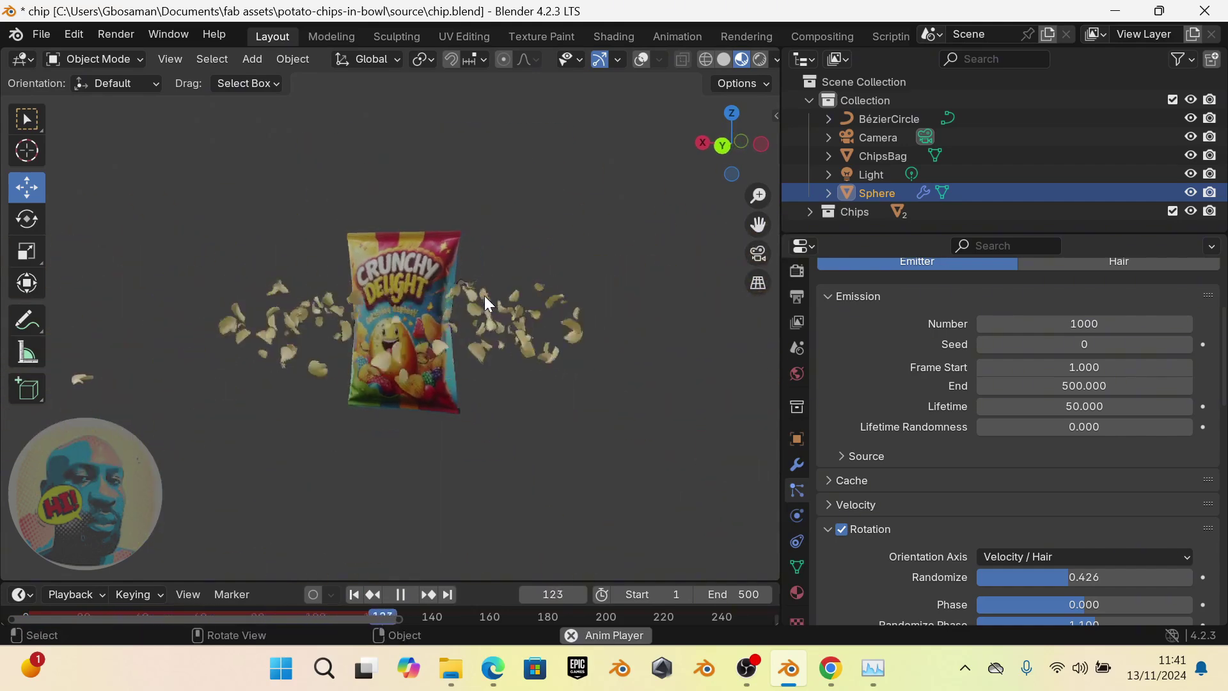
mouse_move(475, 295)
middle_mouse_down()
mouse_move(468, 275)
mouse_move(446, 273)
mouse_move(467, 281)
middle_mouse_up()
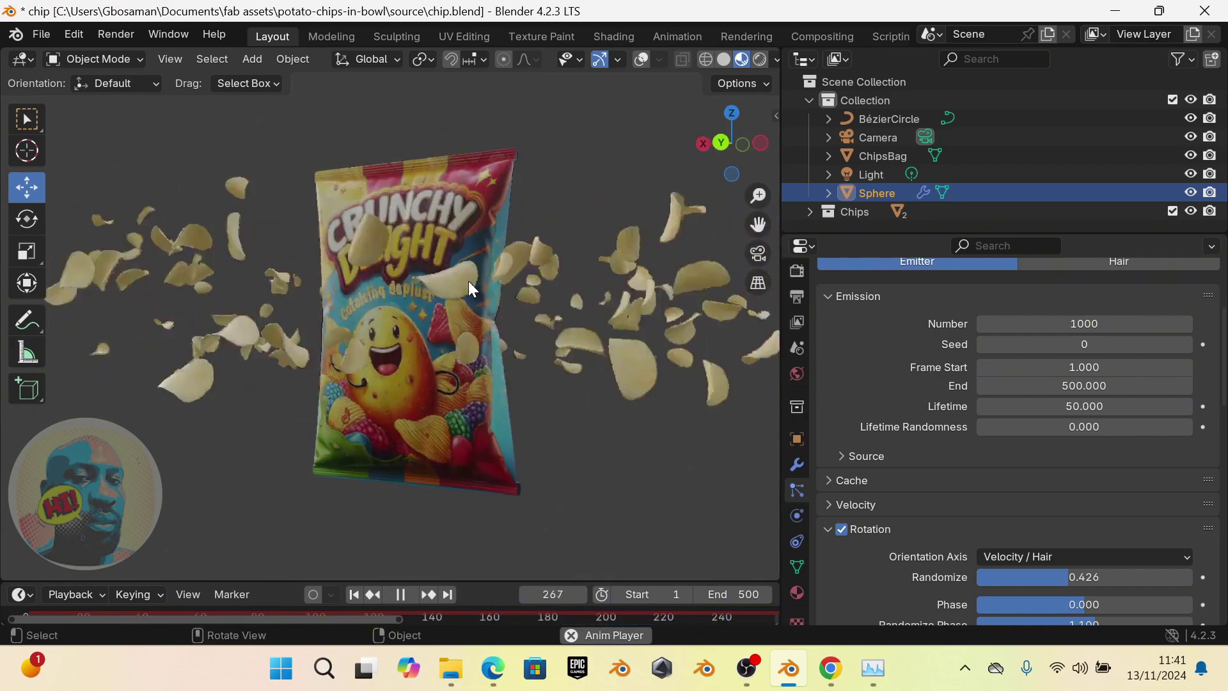
key("space")
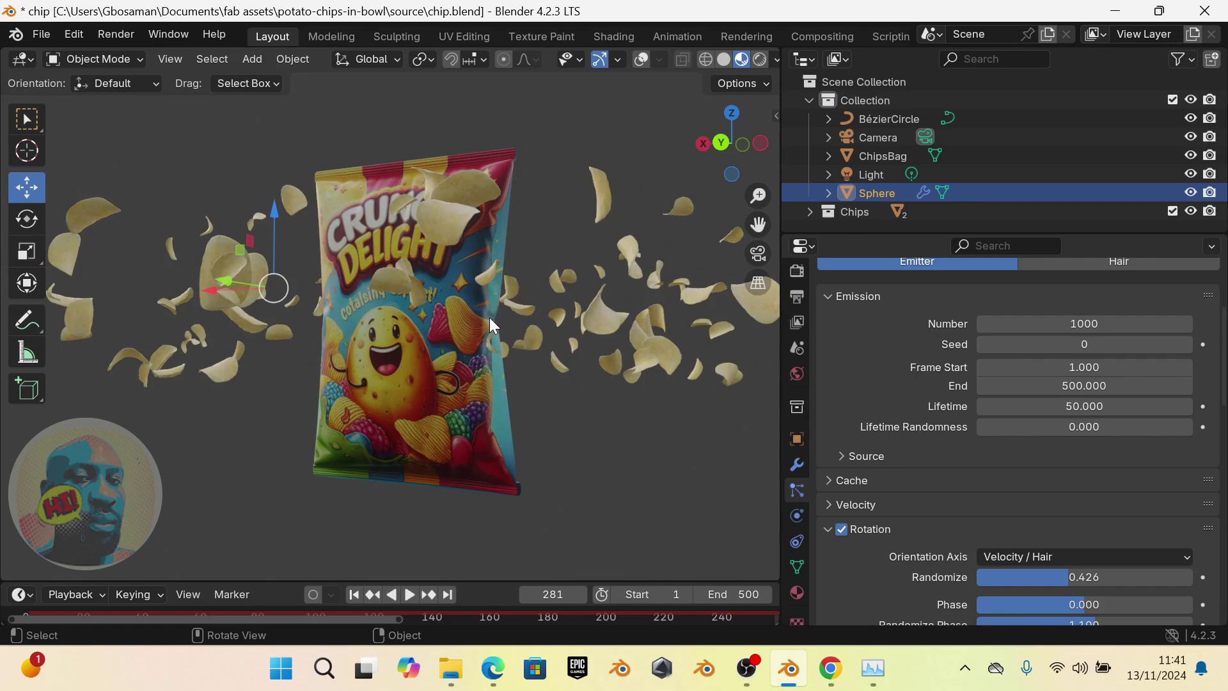
mouse_move(490, 317)
middle_mouse_down()
mouse_move(474, 343)
mouse_move(457, 300)
mouse_move(466, 252)
mouse_move(455, 274)
mouse_move(497, 394)
mouse_move(481, 396)
mouse_move(482, 335)
middle_mouse_up()
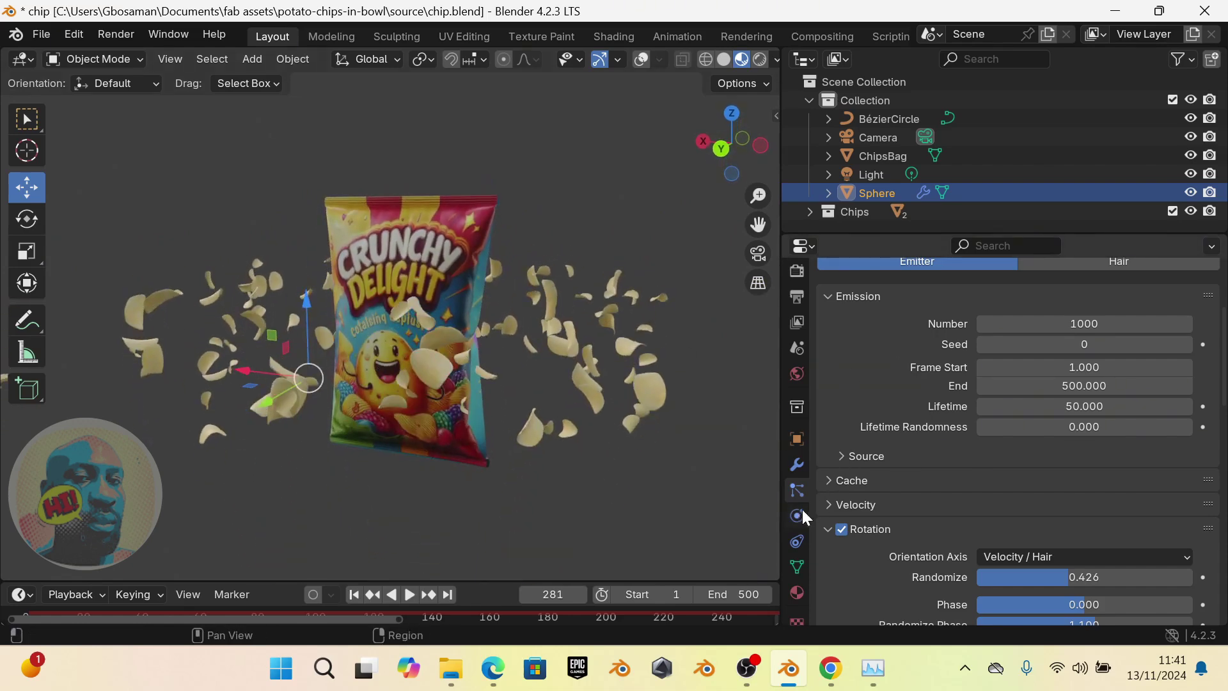
middle_click_drag(436, 350, 493, 327)
scroll(468, 347, "down", 2)
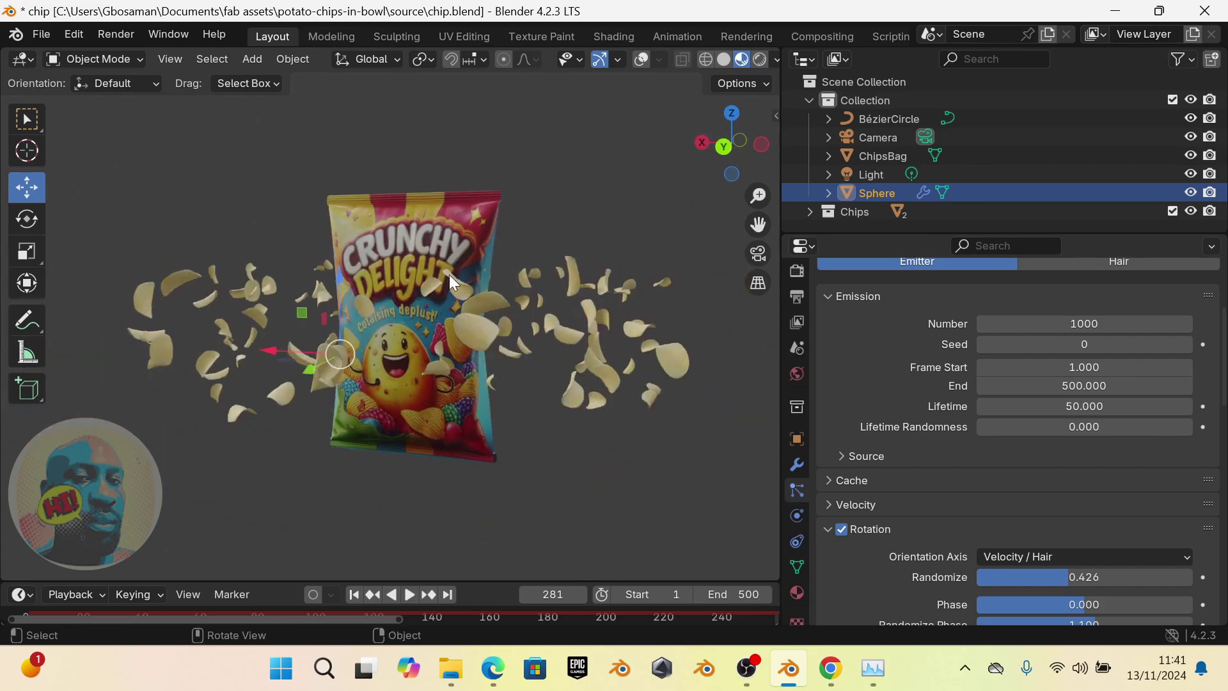
scroll(427, 244, "up", 1)
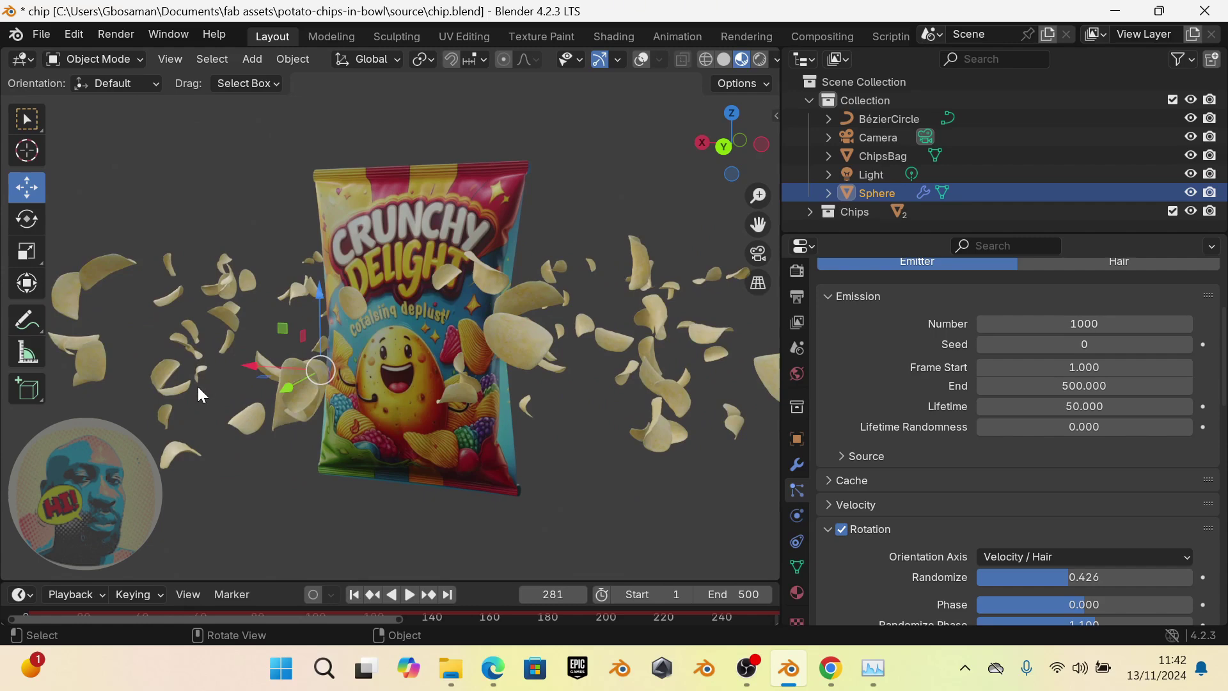
Show the viewport overlays again and keyframe the chips bag's location, rotation and scale at frame 40
left_click_drag(141, 582, 141, 525)
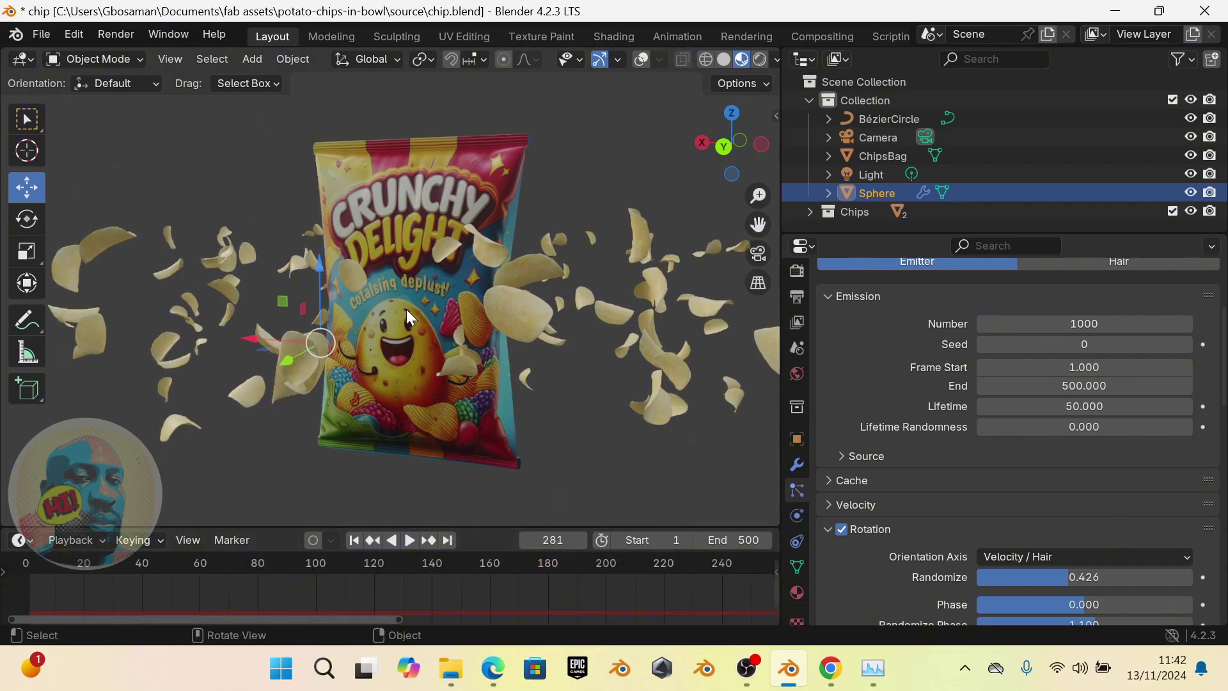
left_click(643, 64)
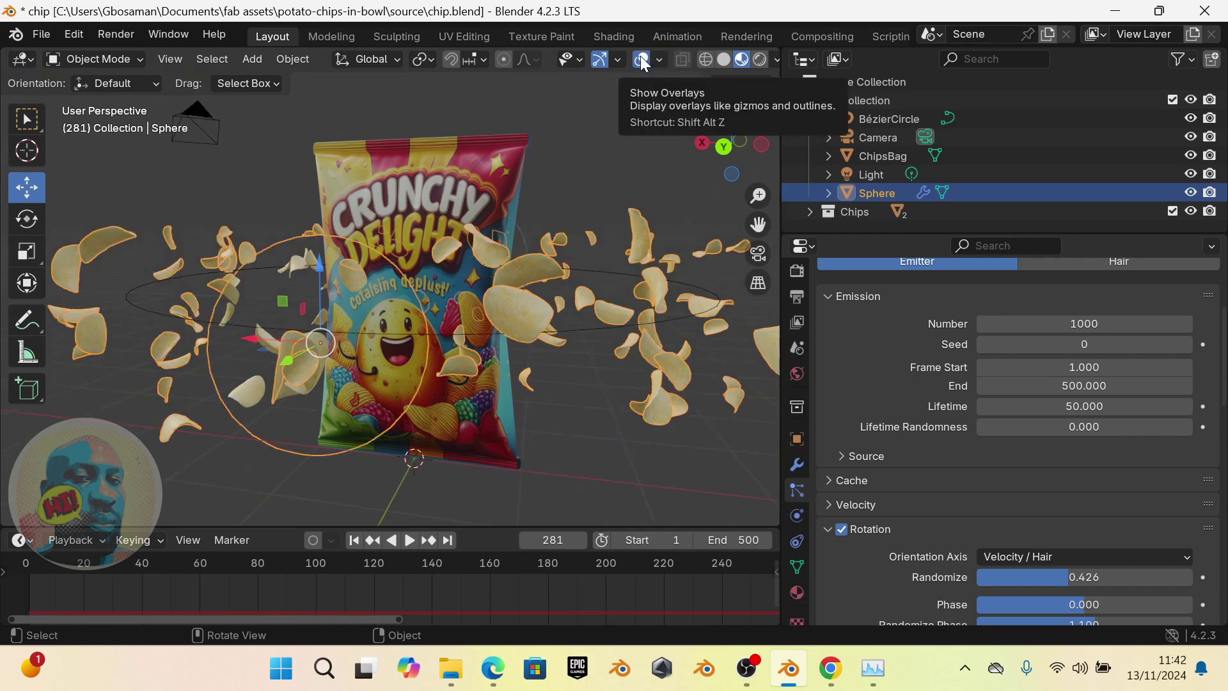
left_click(416, 223)
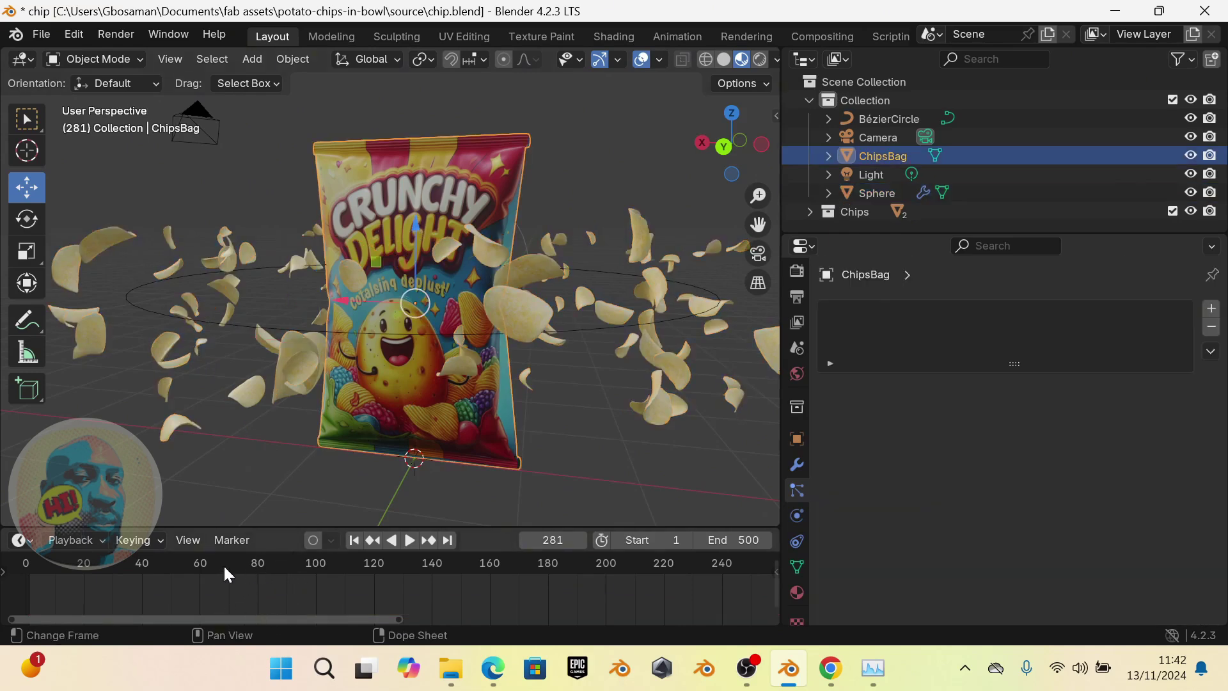
left_click_drag(147, 560, 143, 569)
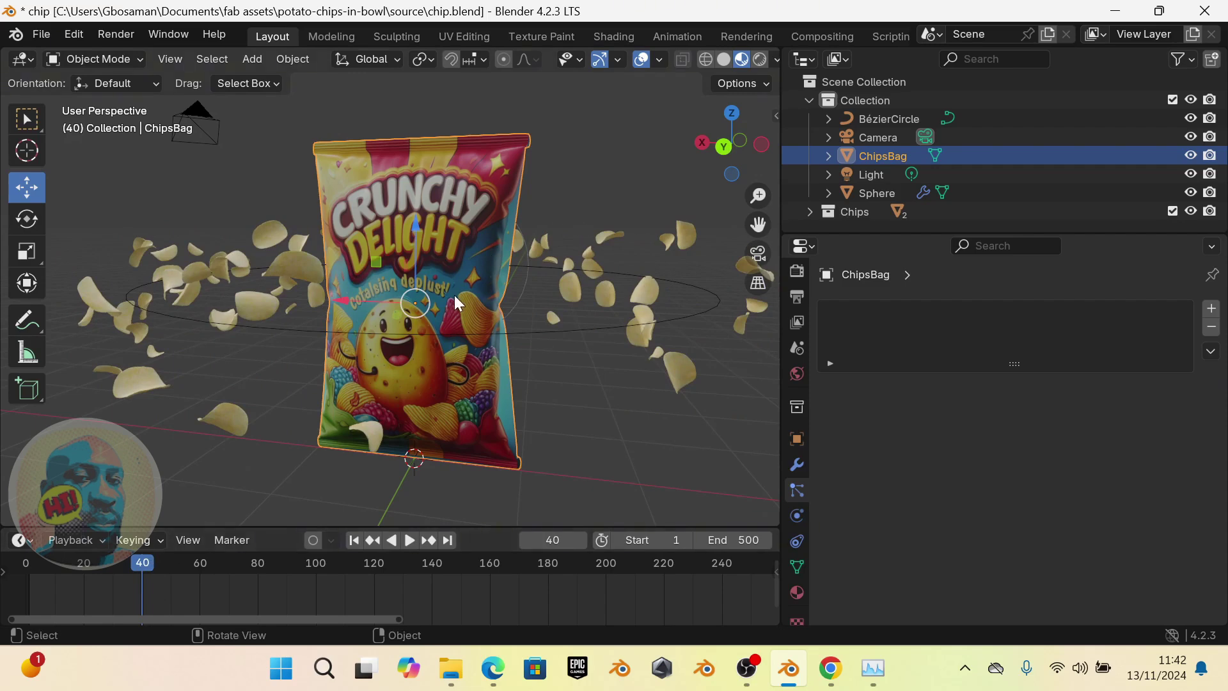
left_click(777, 115)
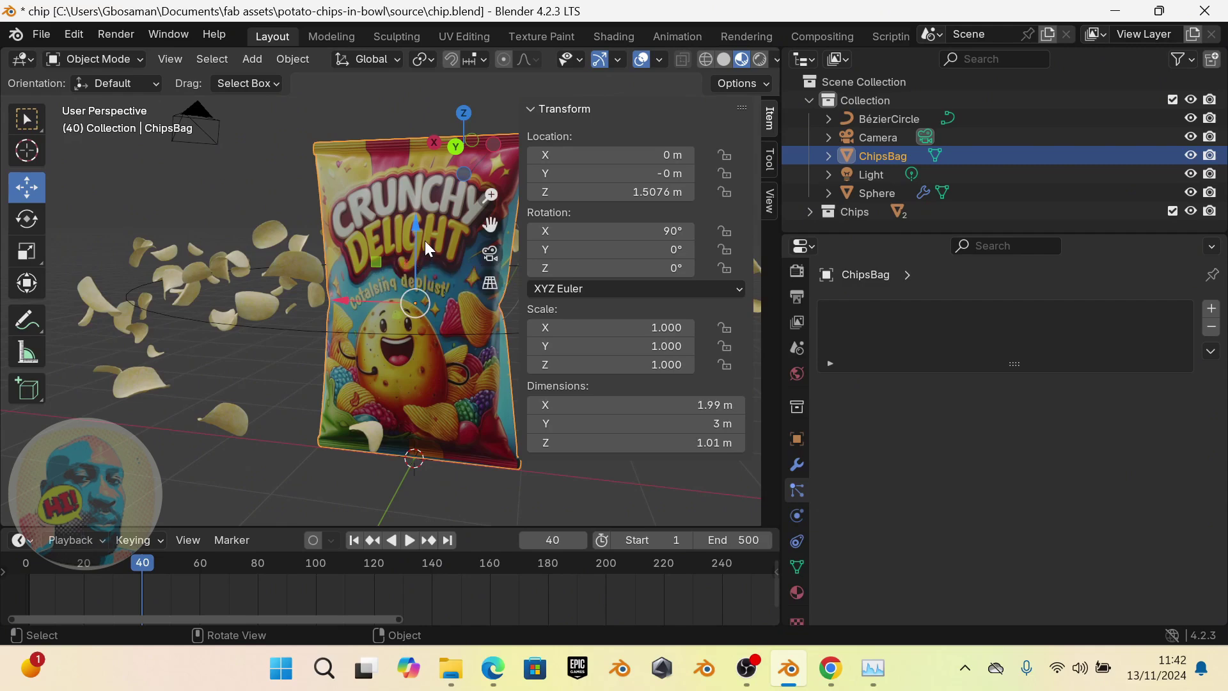
key("i")
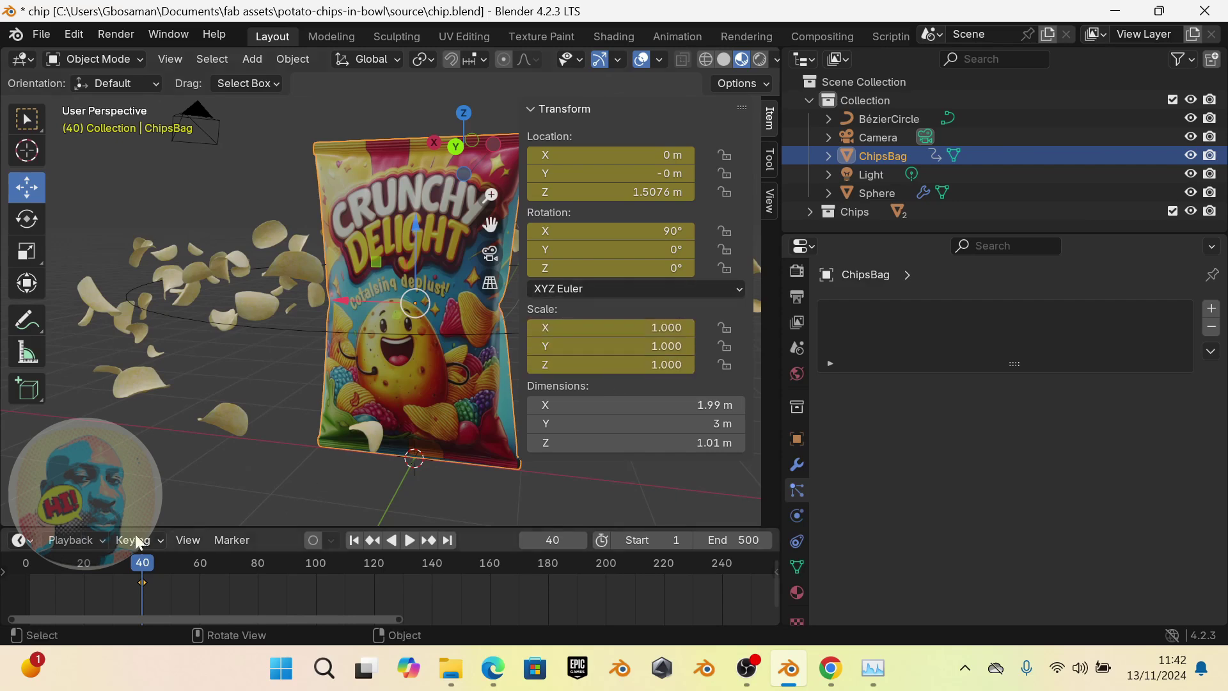
Return to frame 1 and spin the chips bag around its Z axis to about -1483°
left_click(354, 540)
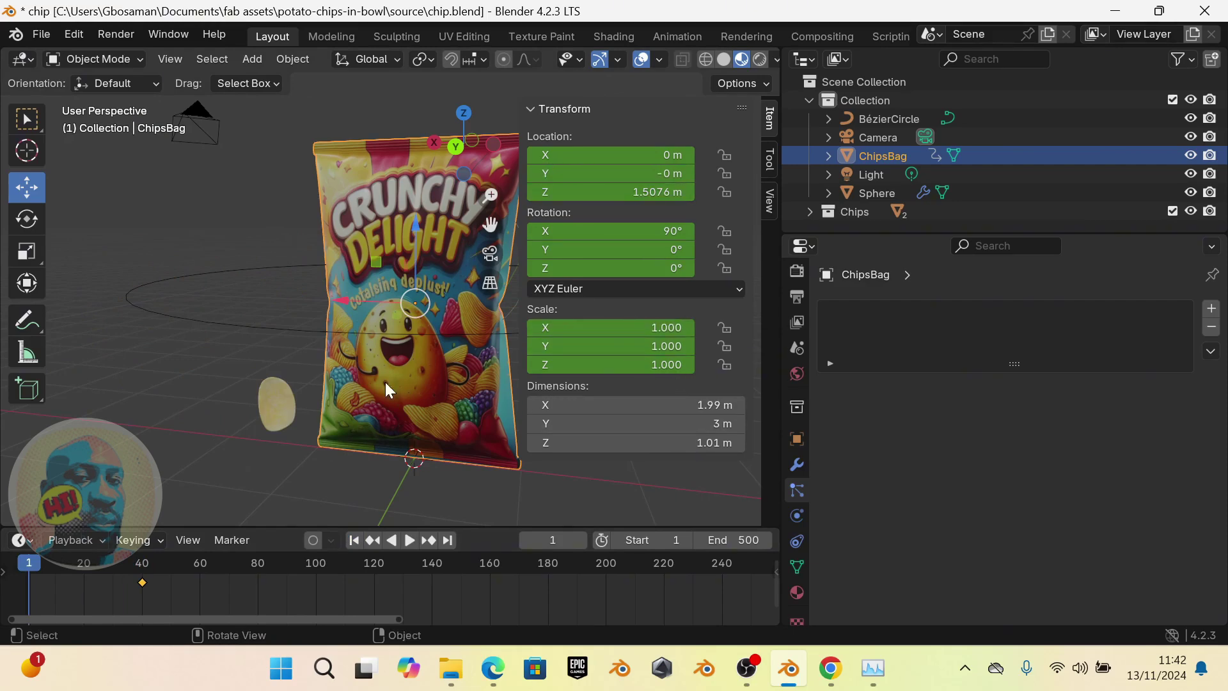
left_click(26, 220)
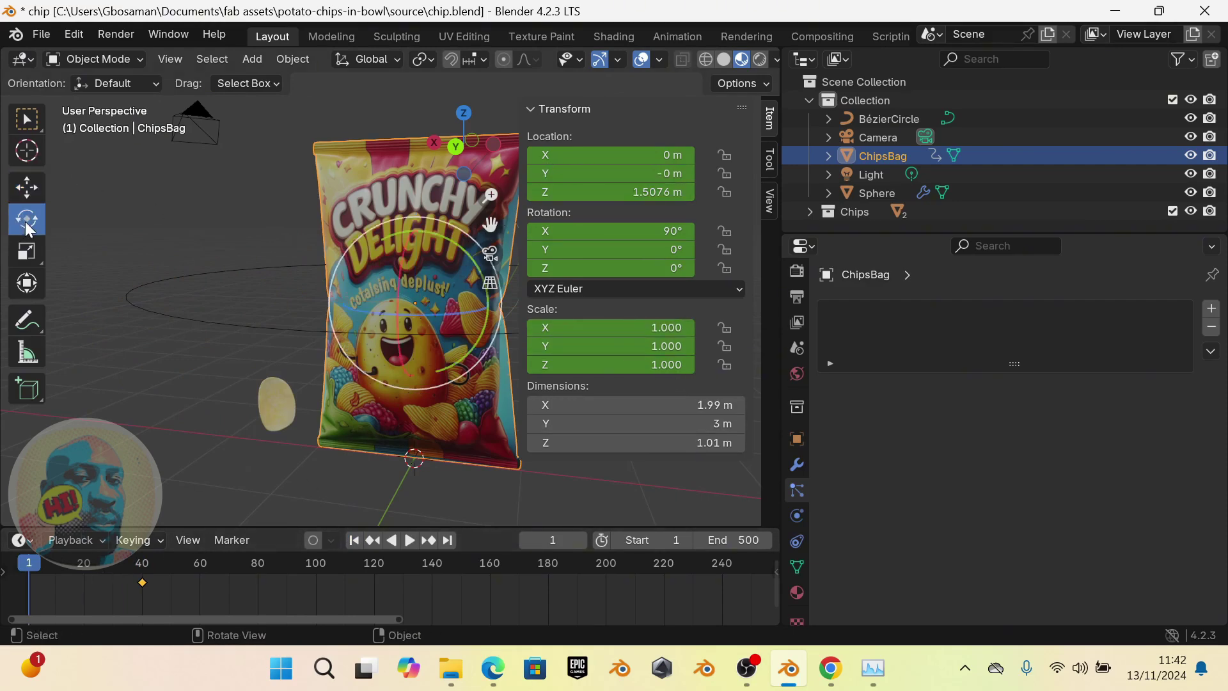
mouse_move(448, 313)
left_mouse_down()
mouse_move(436, 331)
mouse_move(392, 330)
mouse_move(343, 291)
mouse_move(505, 301)
mouse_move(320, 317)
mouse_move(506, 272)
mouse_move(298, 368)
mouse_move(506, 282)
mouse_move(333, 332)
mouse_move(499, 294)
mouse_move(425, 321)
left_mouse_up()
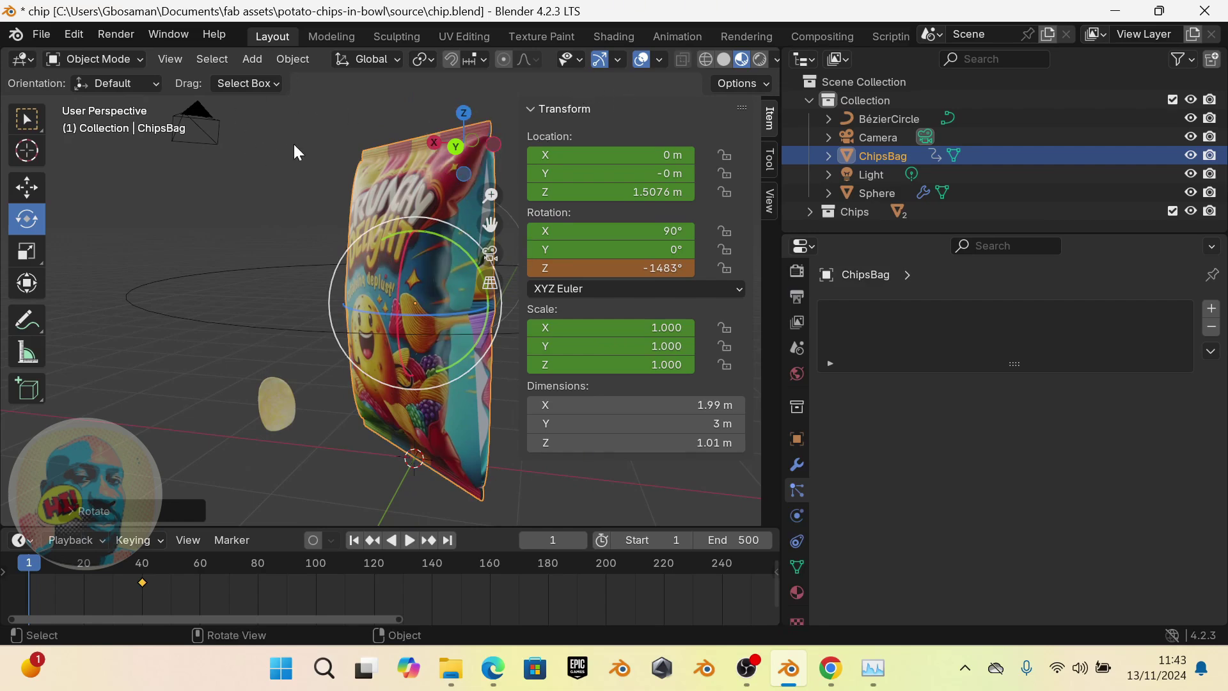
Keyframe the chips bag at frame 1 scaled to 0, and play the animation briefly to check its entrance
key("s")
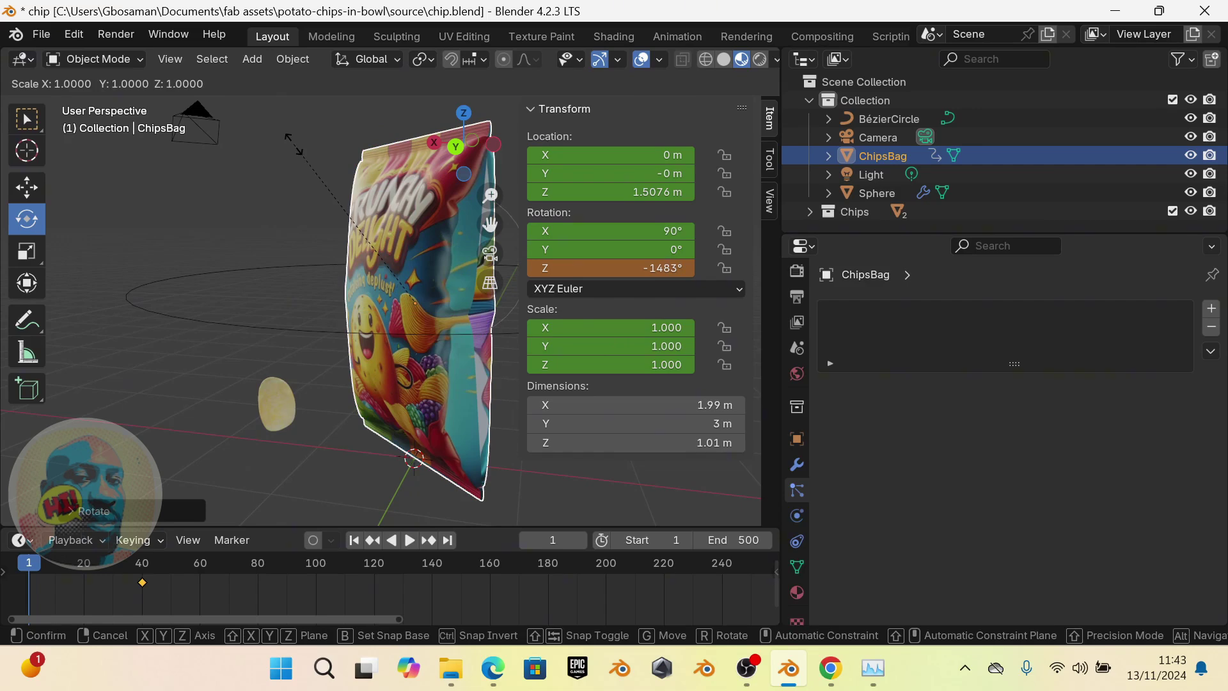
key("0")
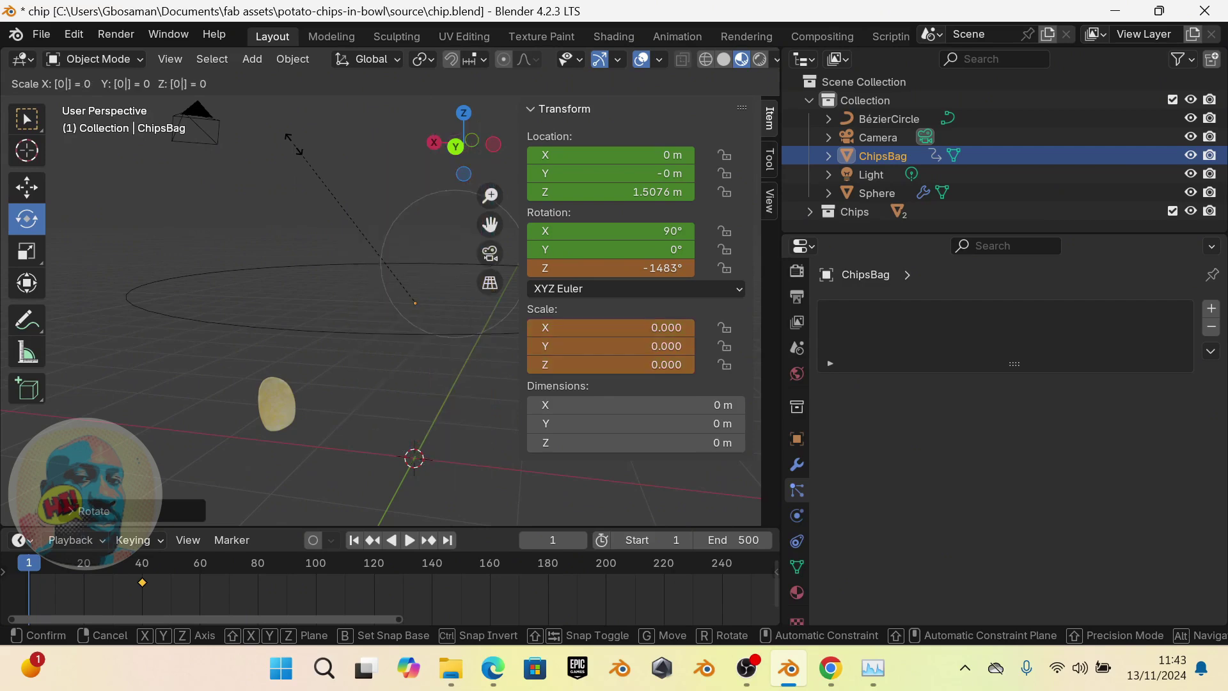
key("Return")
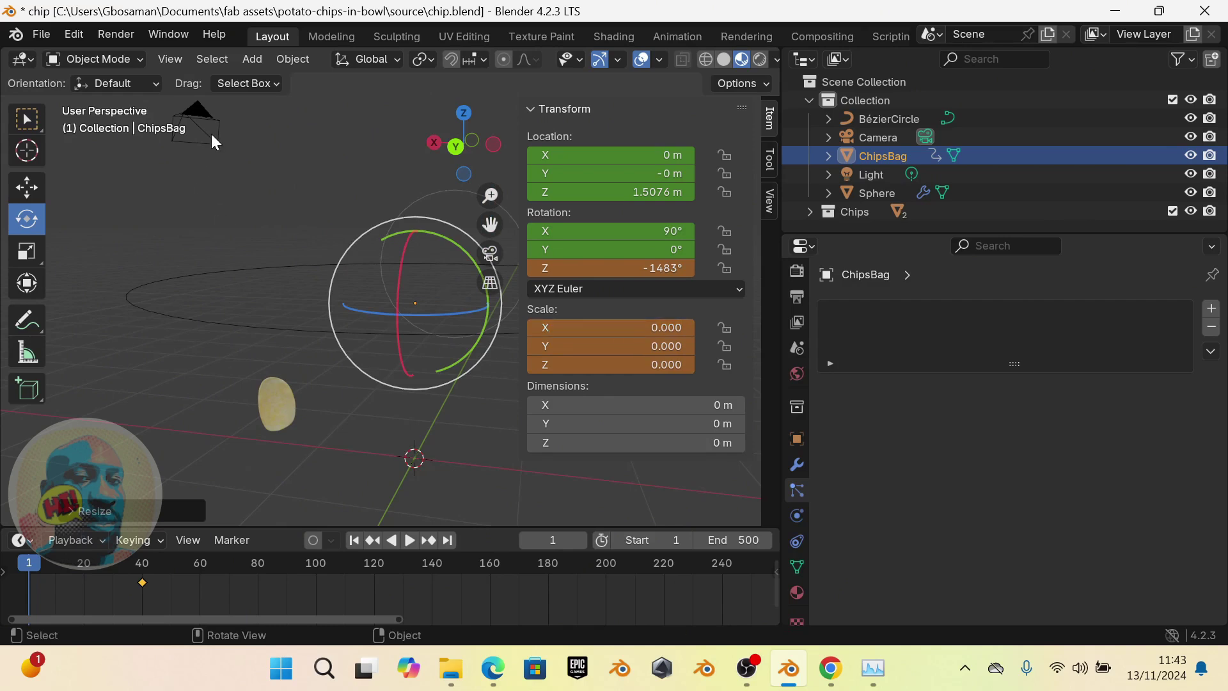
key("i")
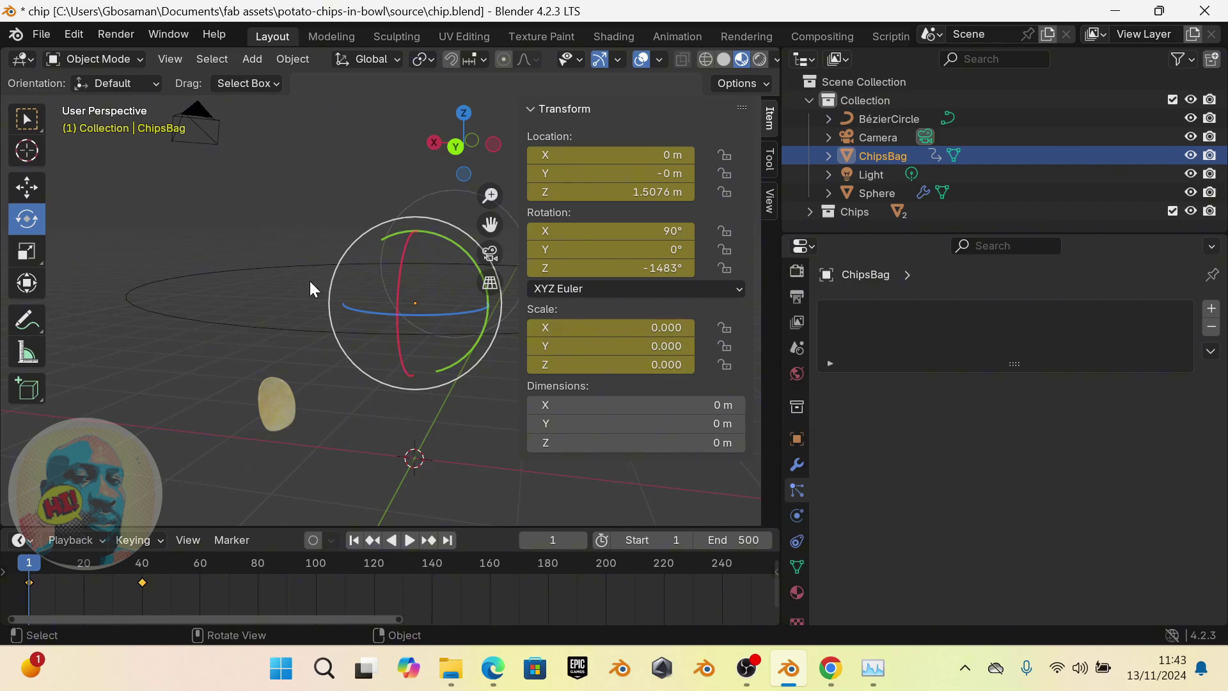
key("space")
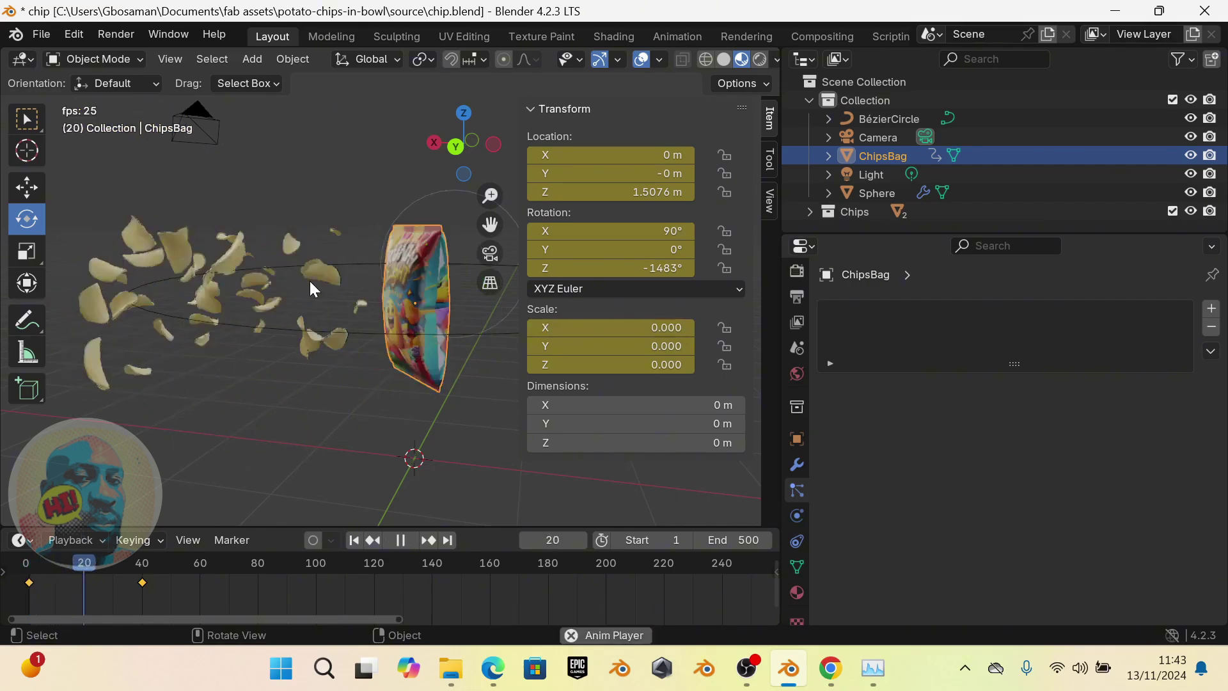
key("space")
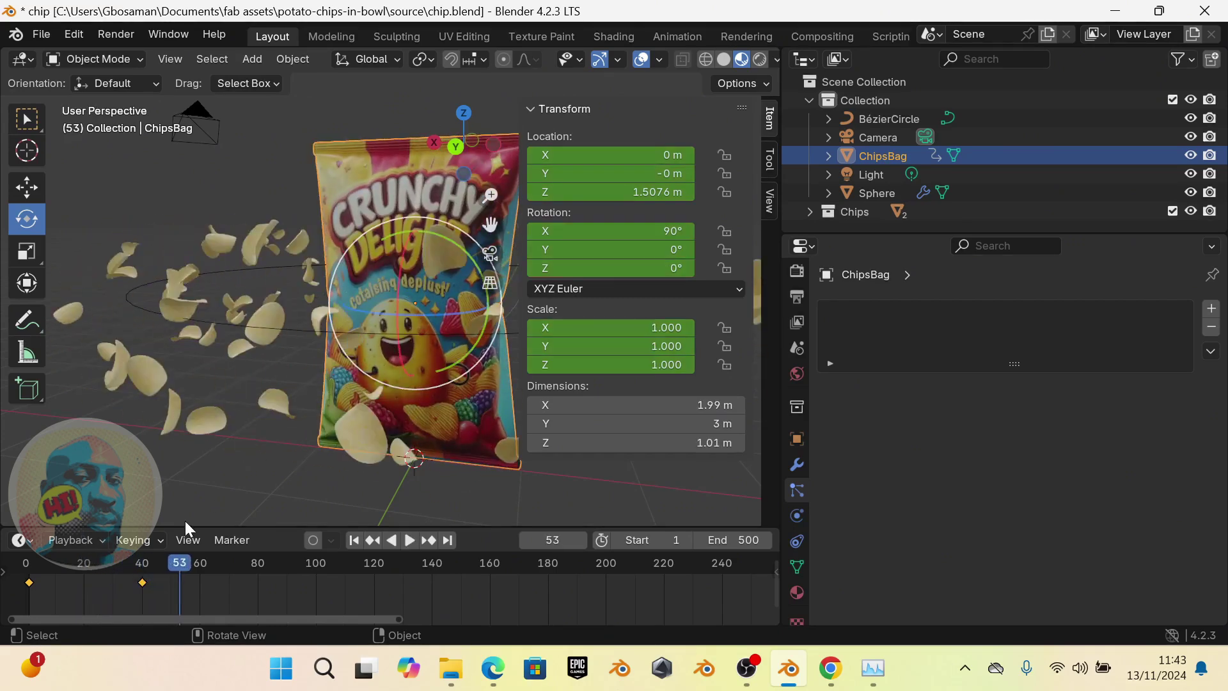
Replay the chips bag's entrance from frame 1 and delete its keyframes at frames 1 and 40
left_click_drag(186, 561, 61, 574)
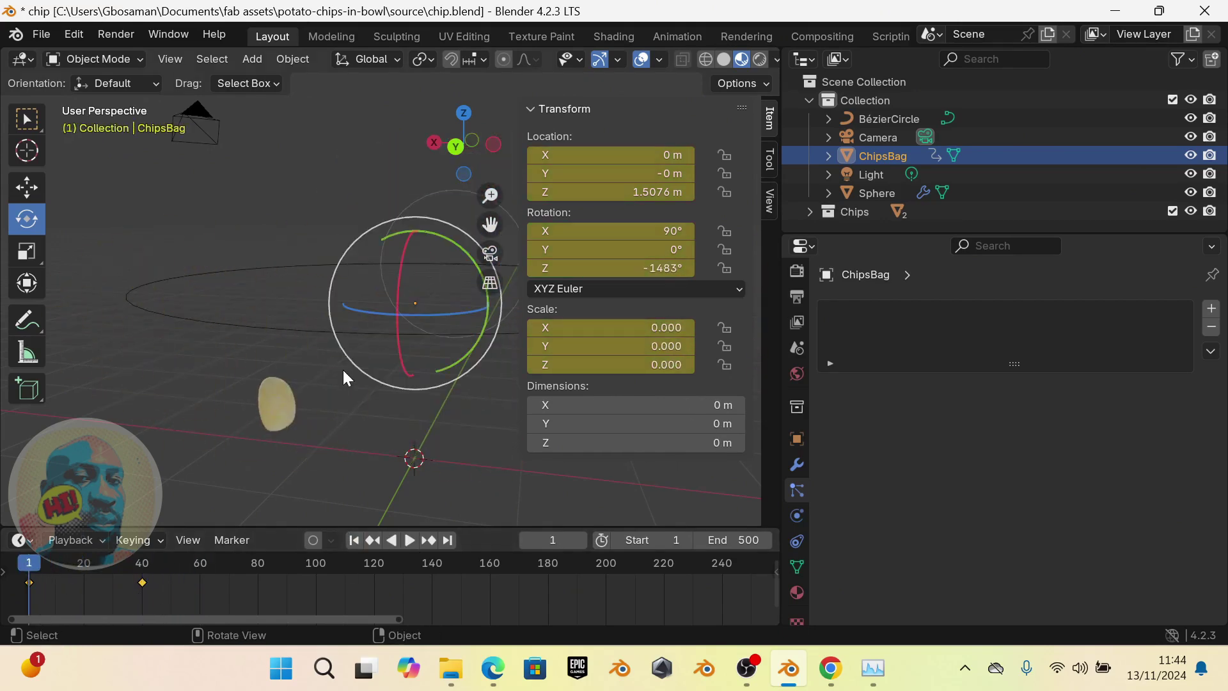
key("space")
key("space")
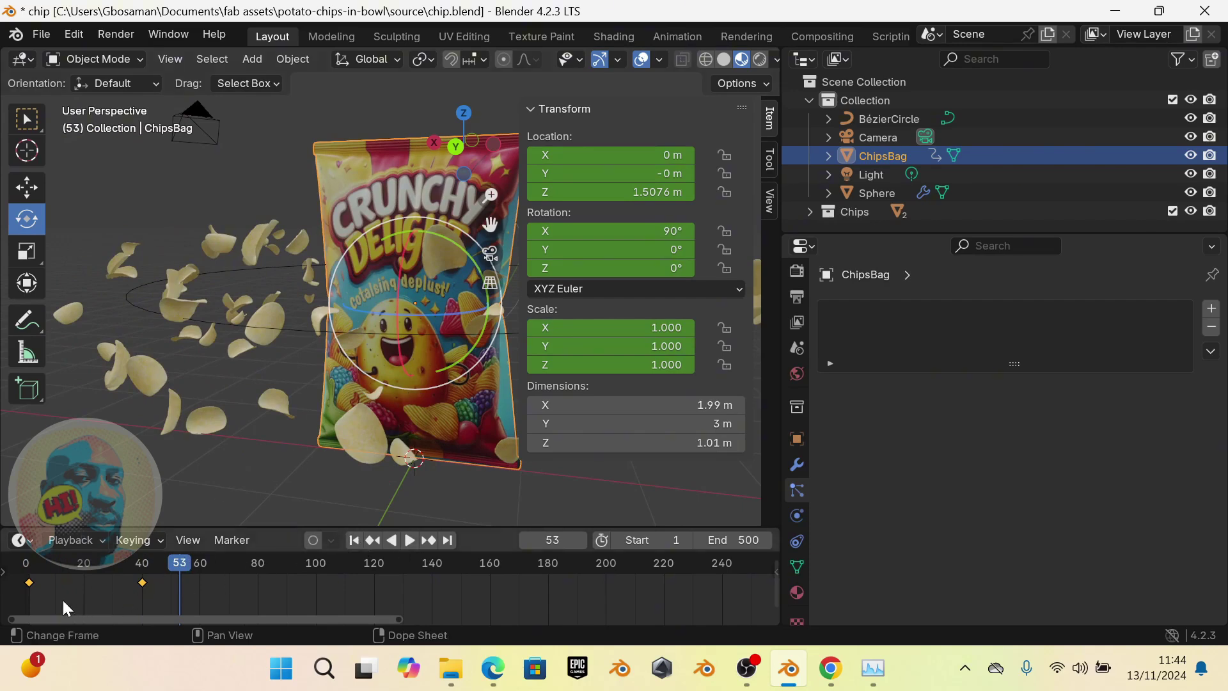
left_click_drag(23, 596, 174, 585)
key("x")
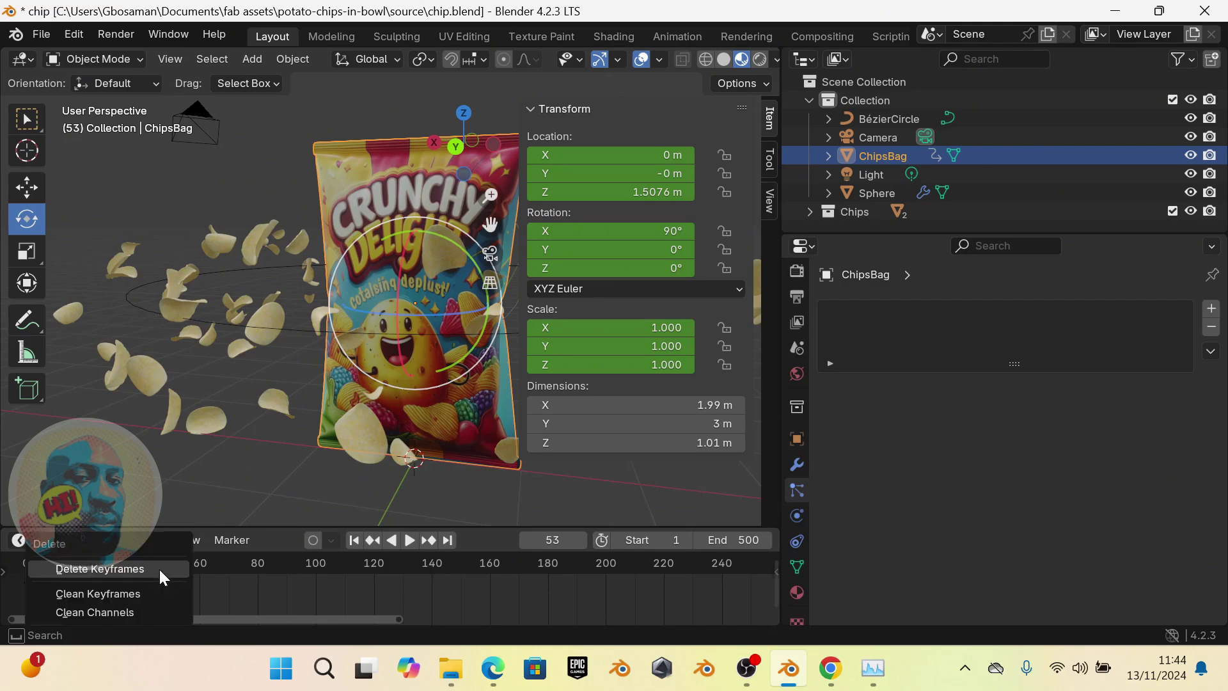
left_click(160, 568)
Go to frame 100 and keyframe the chips bag's location, rotation and scale there
key("space")
left_click_drag(186, 567, 144, 562)
key("space")
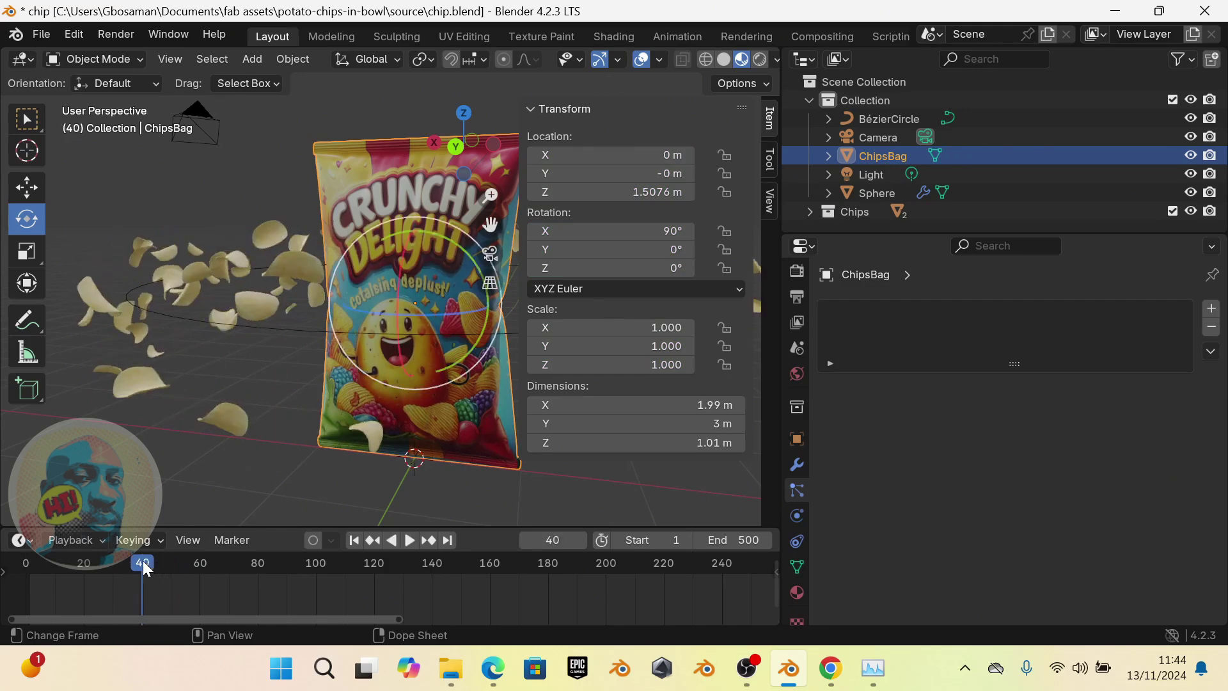
key("space")
left_click_drag(147, 559, 315, 592)
key("space")
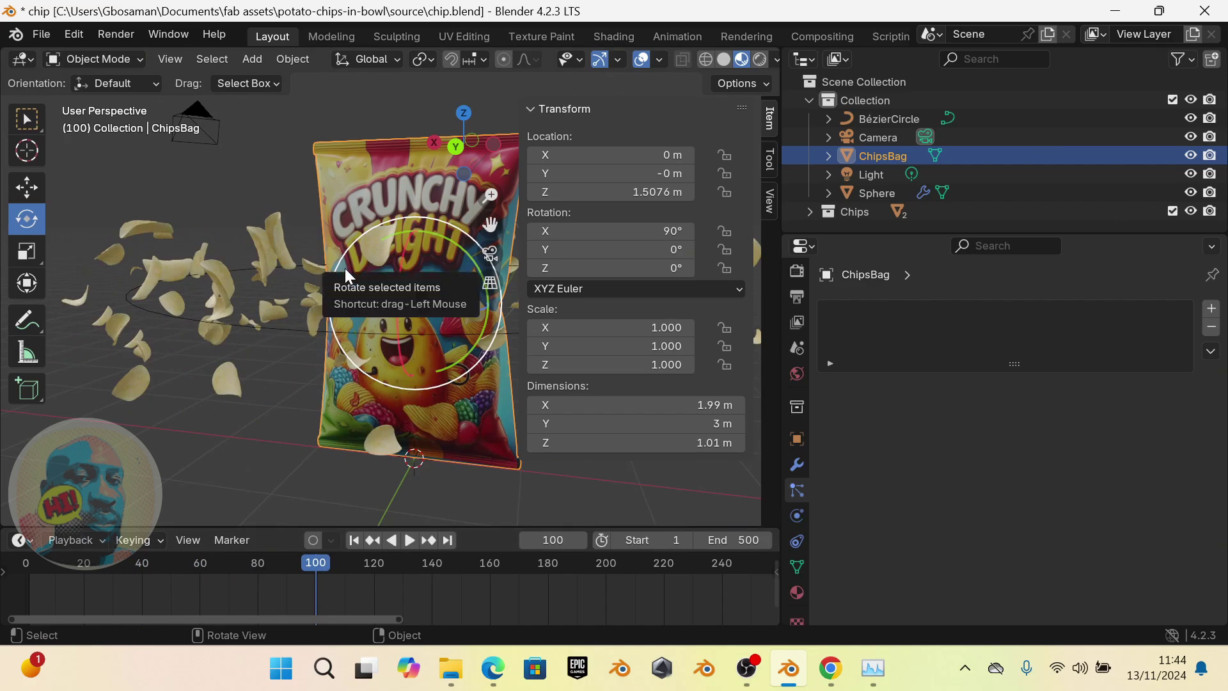
key("i")
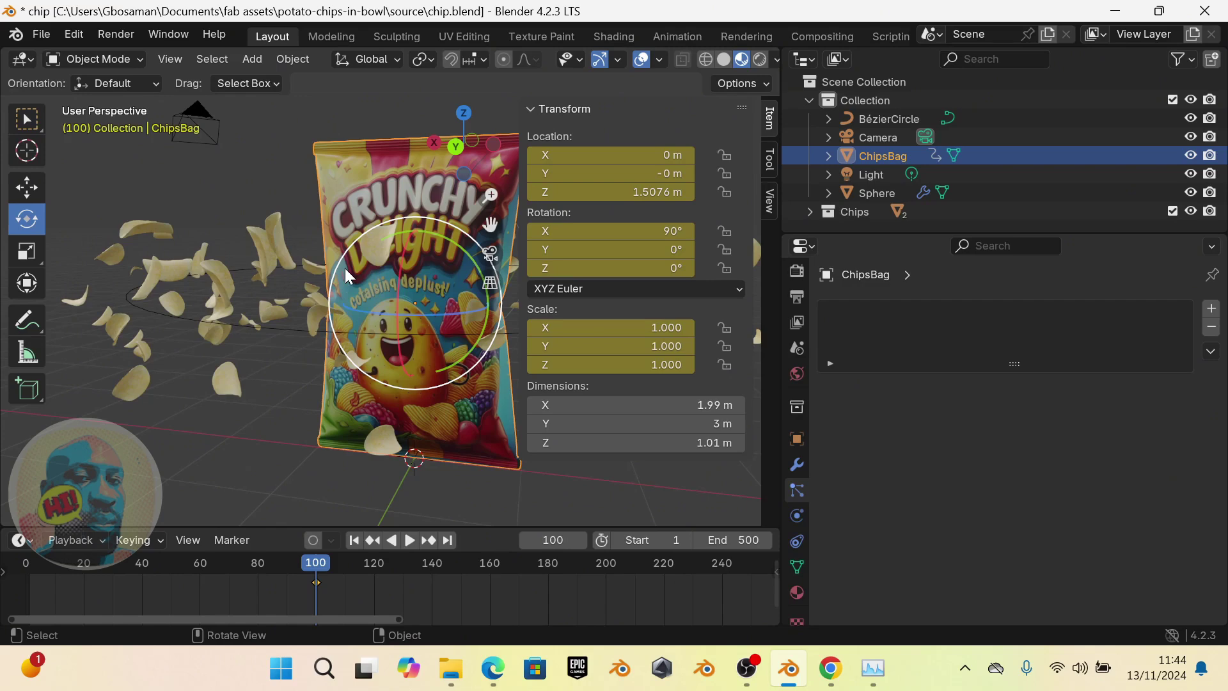
Return to frame 1, spin the chips bag around its Z axis to about -1764°, and keyframe its location, rotation and scale
left_click(354, 540)
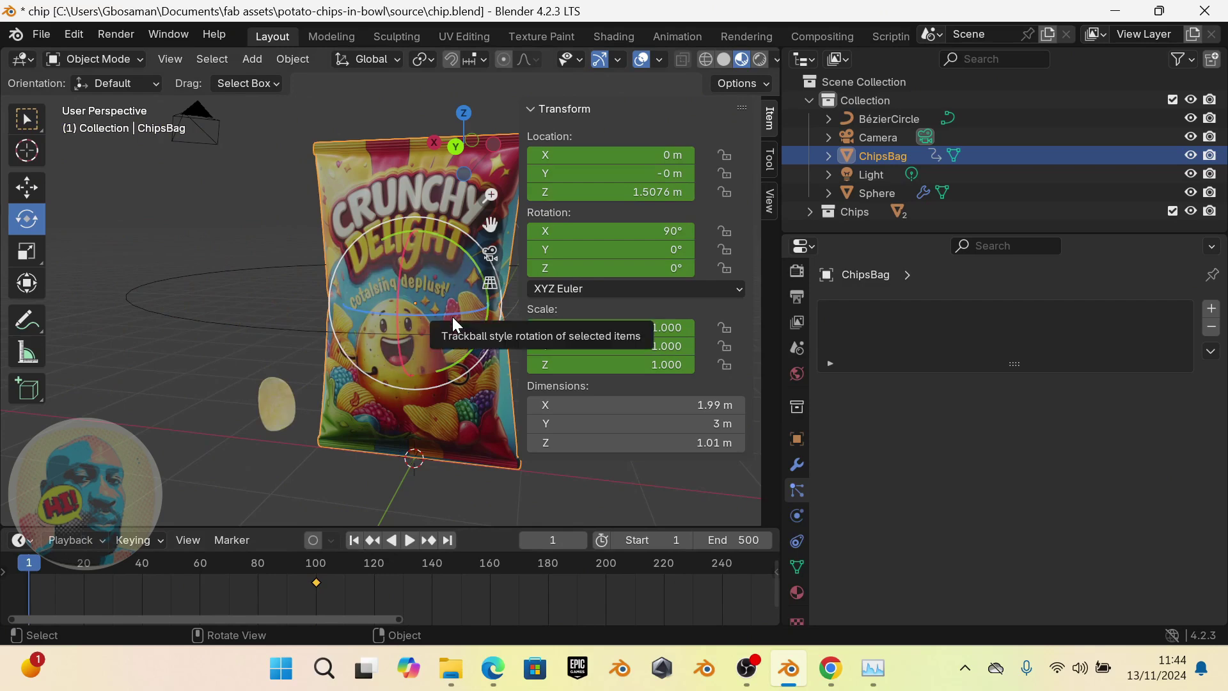
left_click_drag(452, 313, 424, 300)
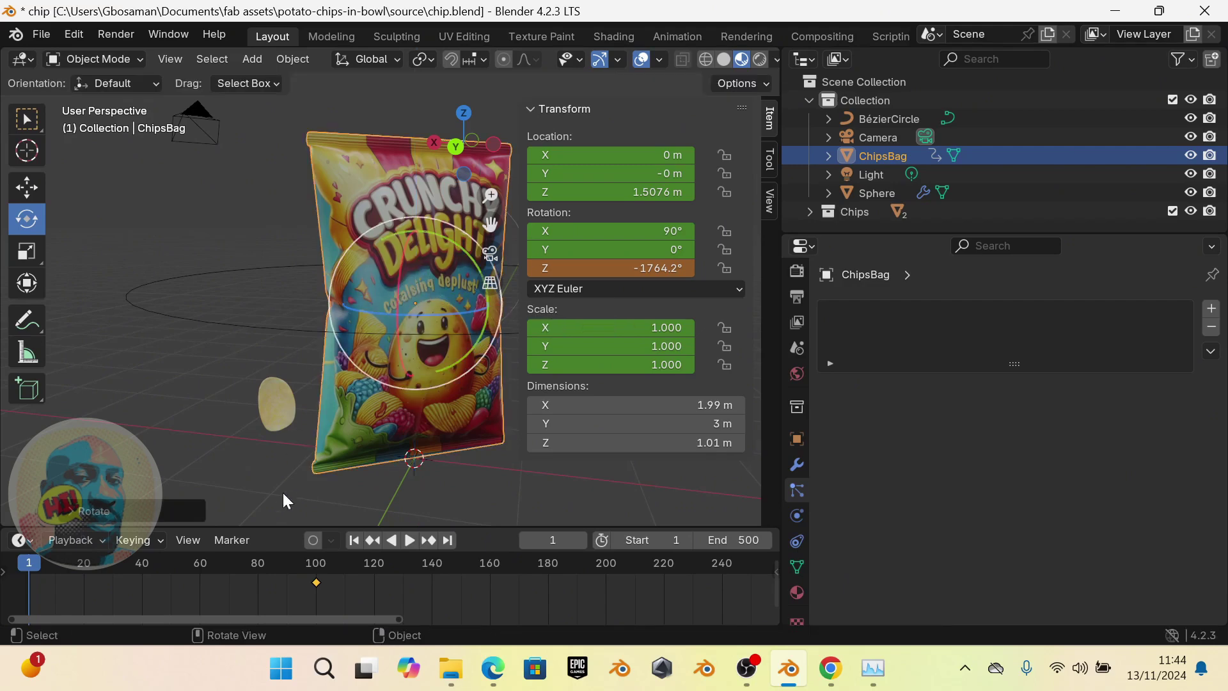
key("i")
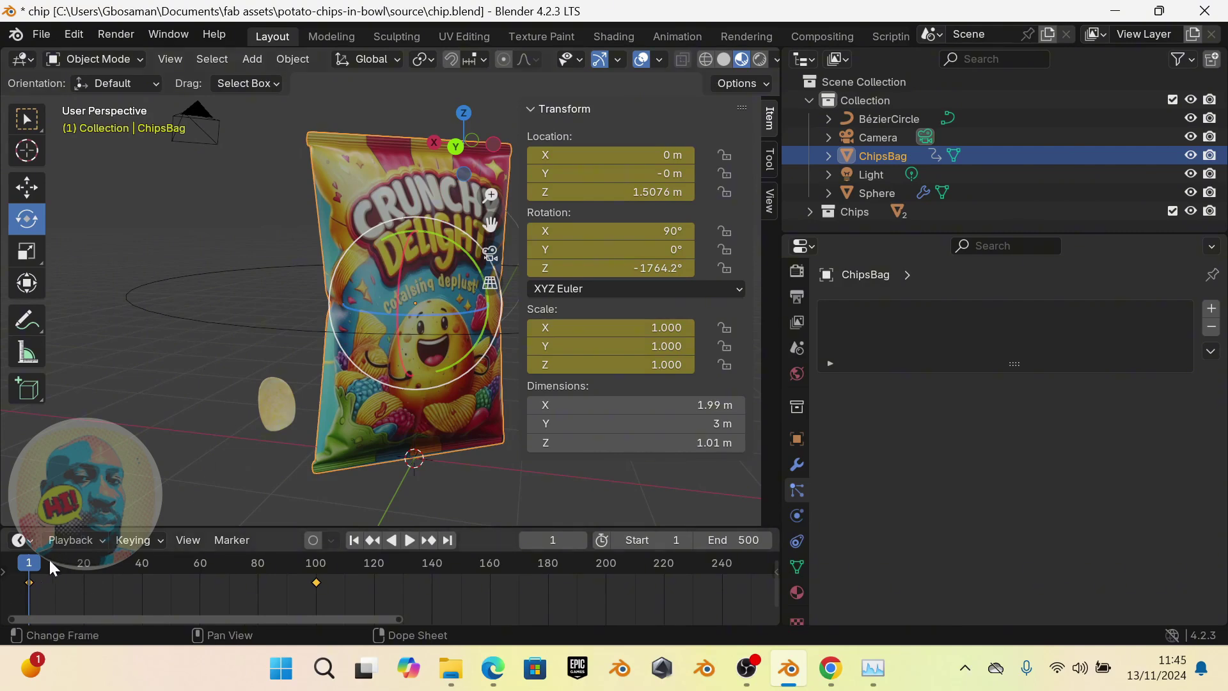
Play back the bag's spin and keyframe only its scale at 1.000 on frame 40
key("space")
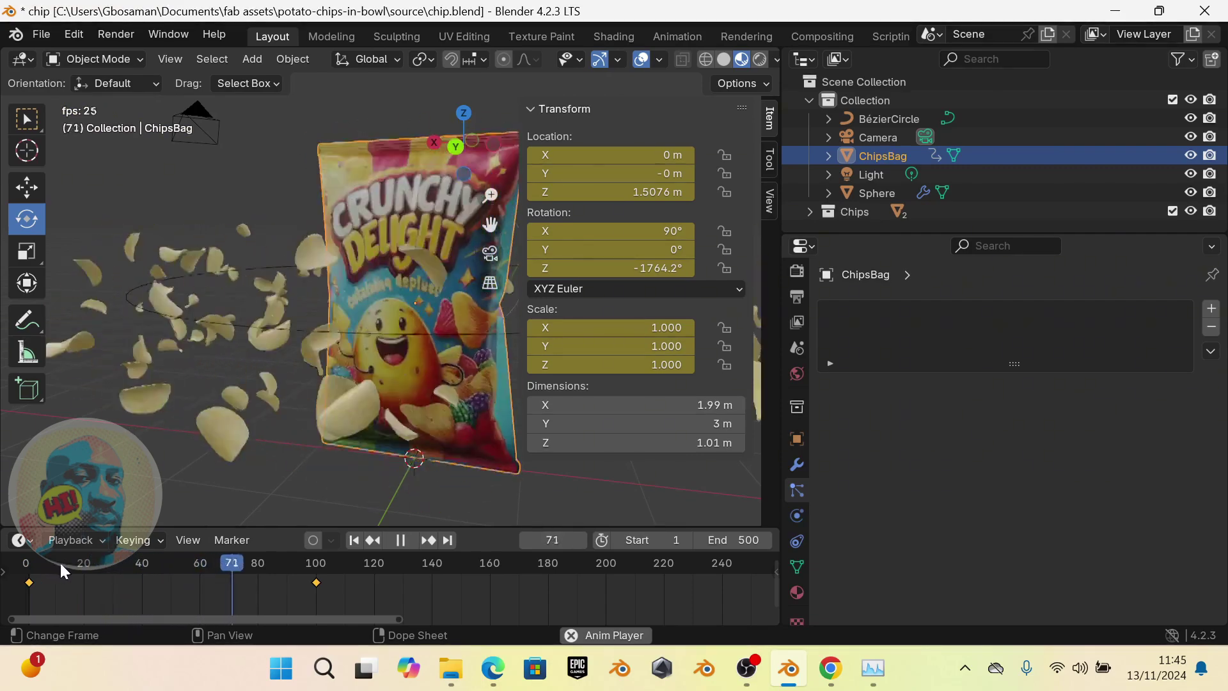
key("space")
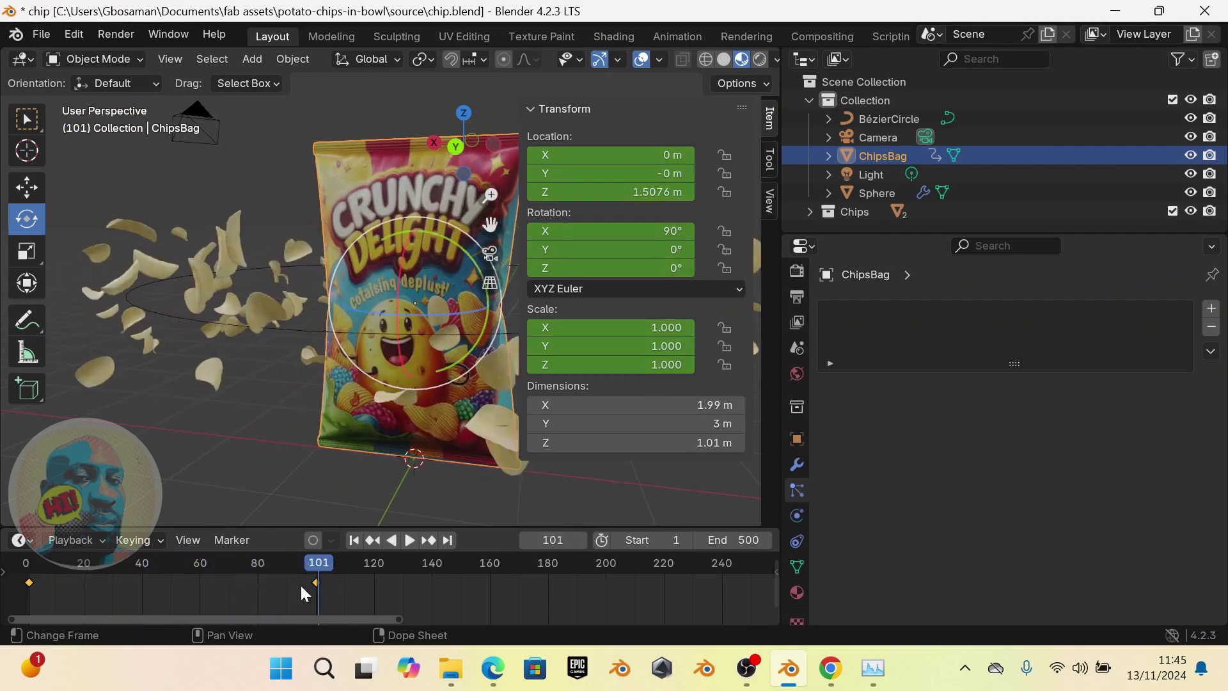
left_click_drag(318, 567, 144, 564)
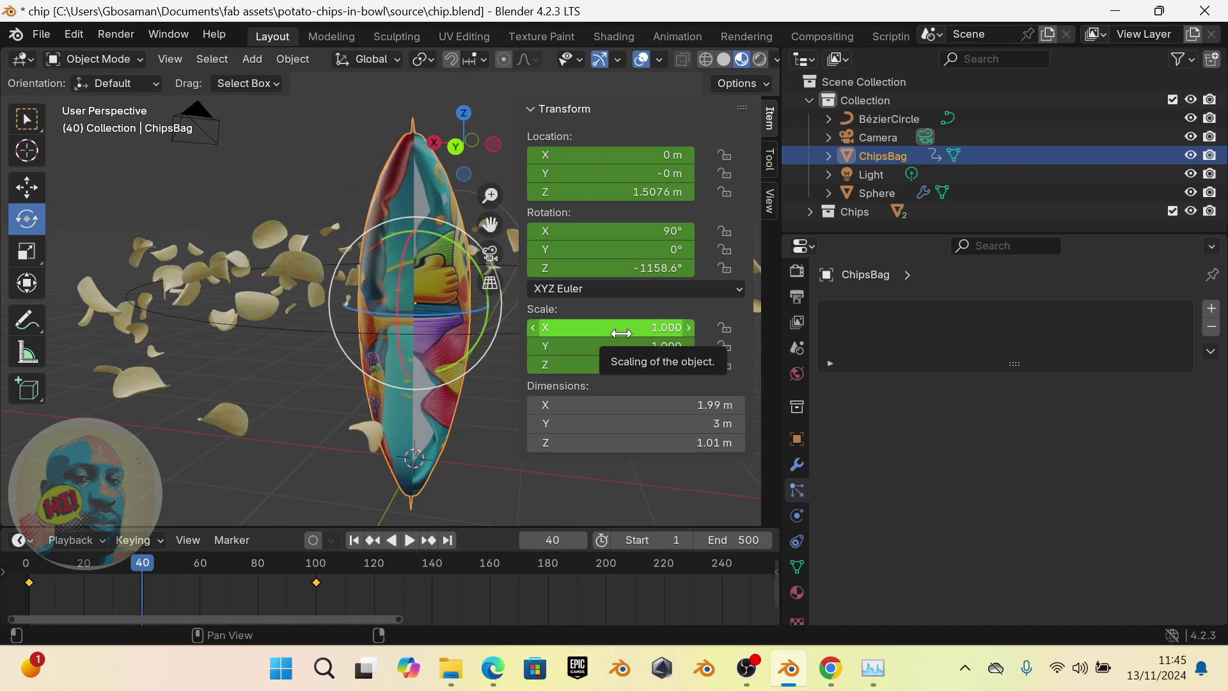
key("i")
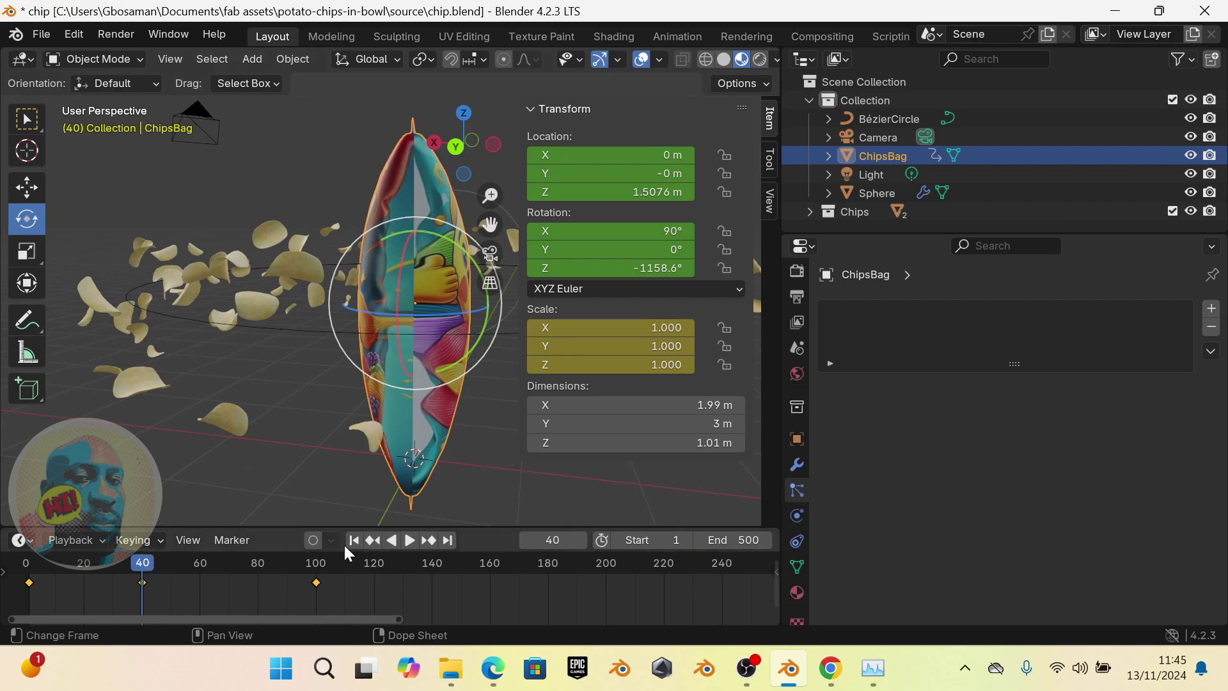
Keyframe the chips bag scaled to 0 at frame 1 and play the animation past frame 100
left_click(373, 541)
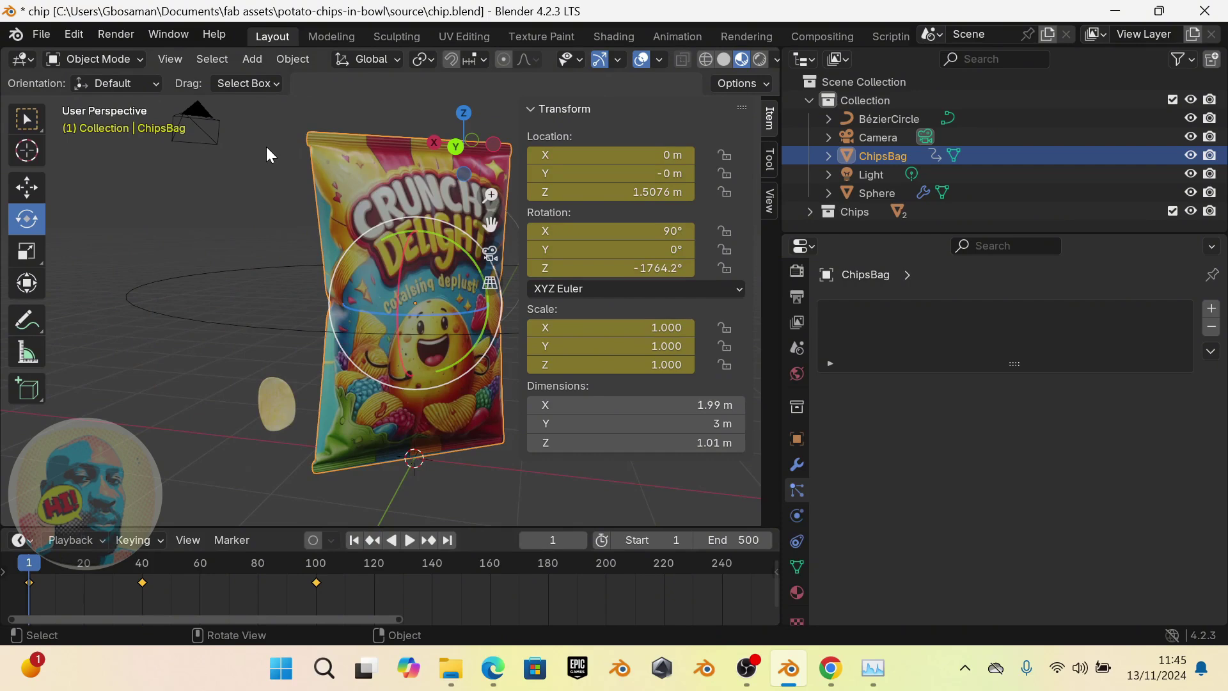
key("s")
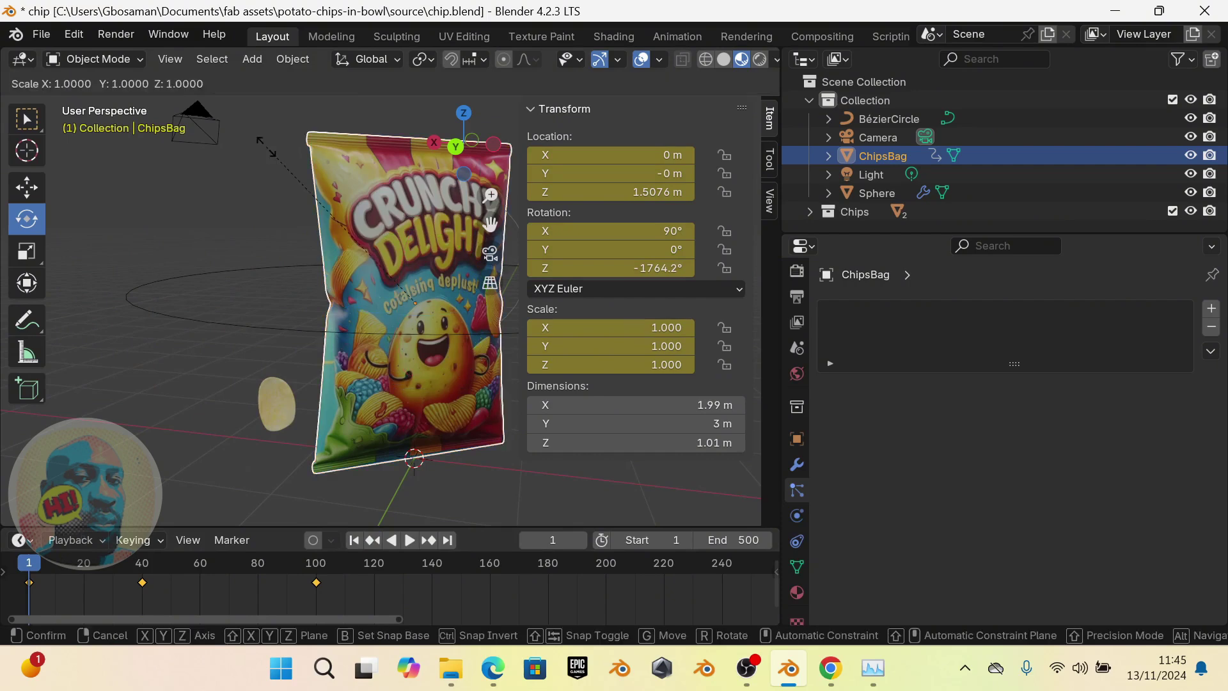
type("0")
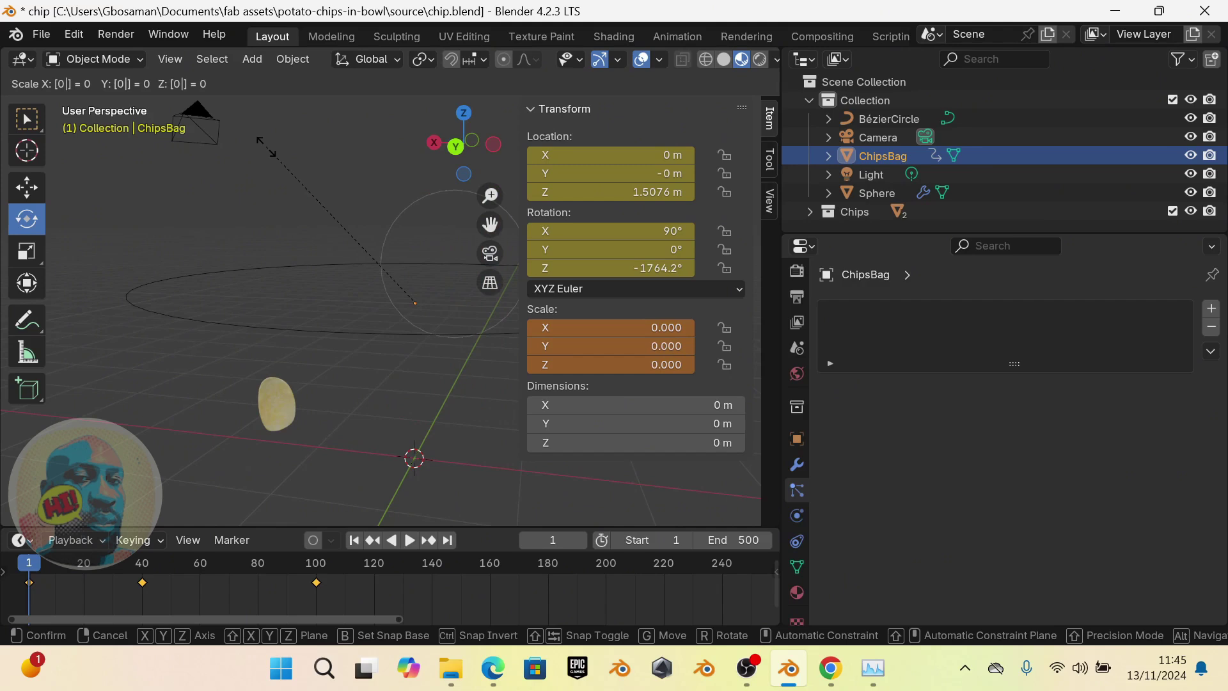
key("Return")
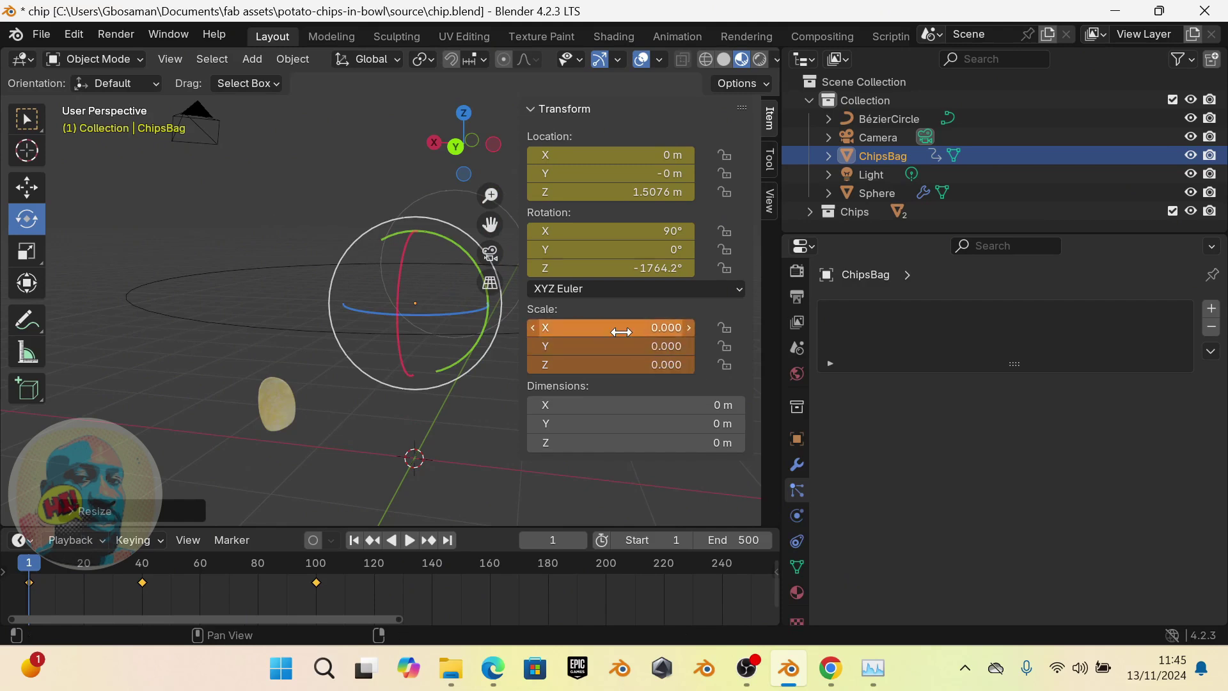
key("i")
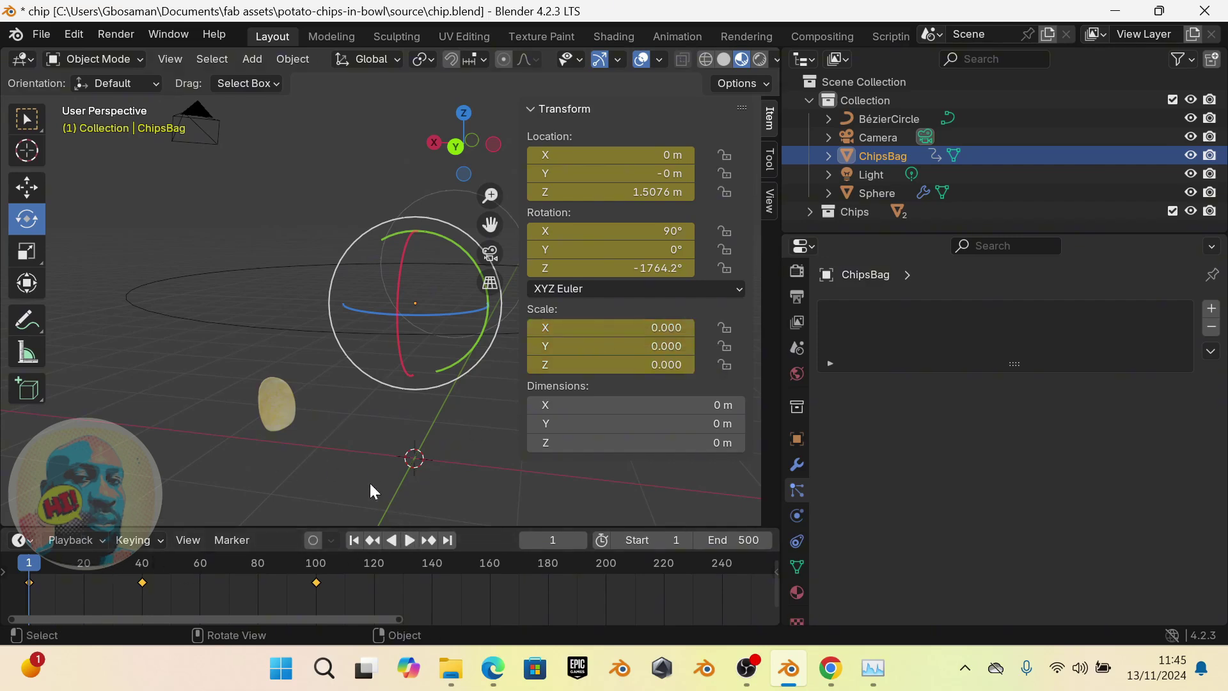
key("space")
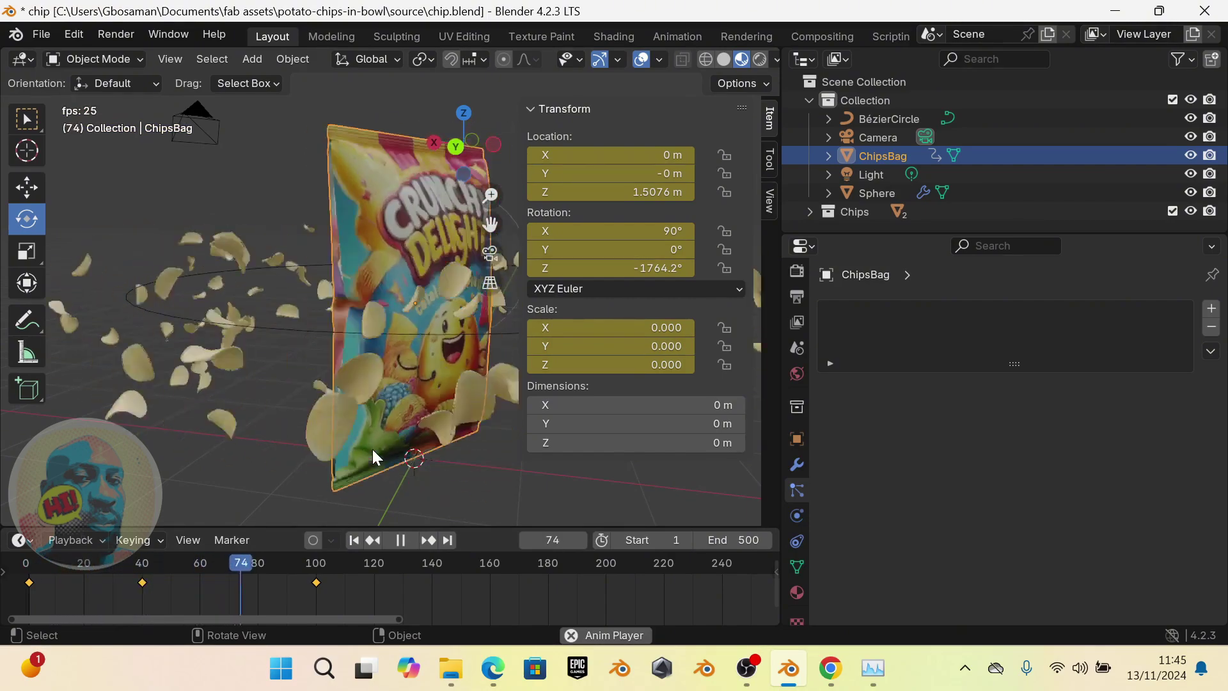
key("space")
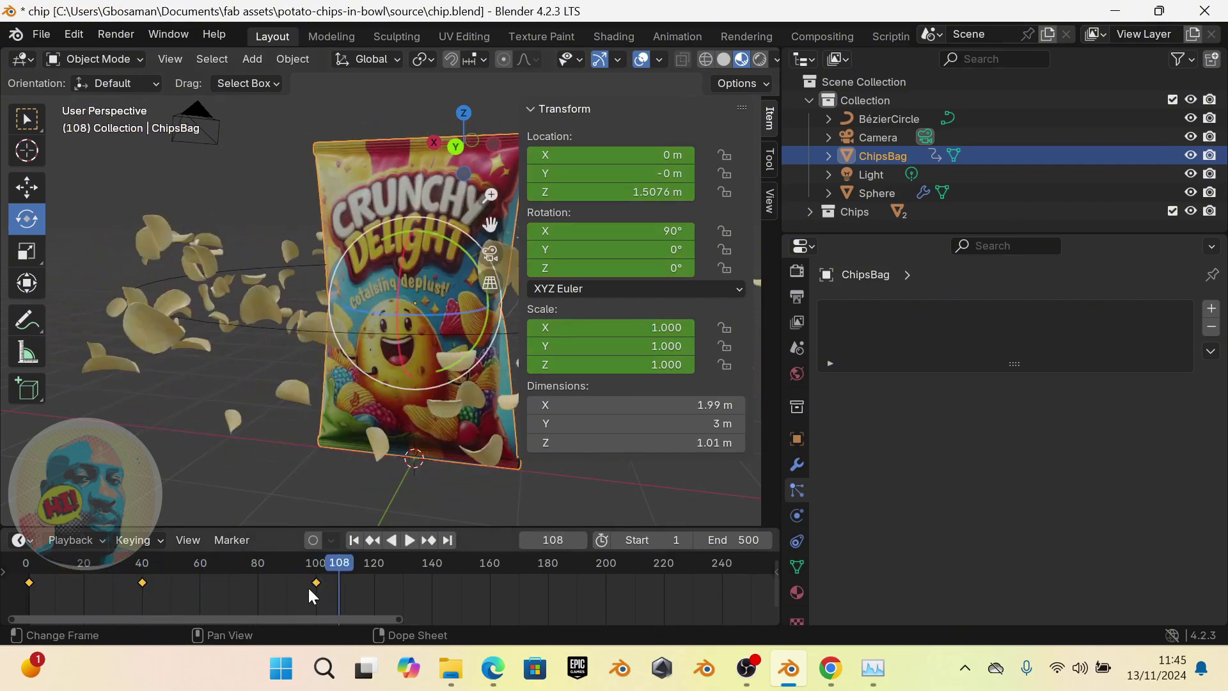
Try moving the chips bag's last keyframe to frame 160 and replay the animation from the first frame
left_click_drag(316, 583, 493, 596)
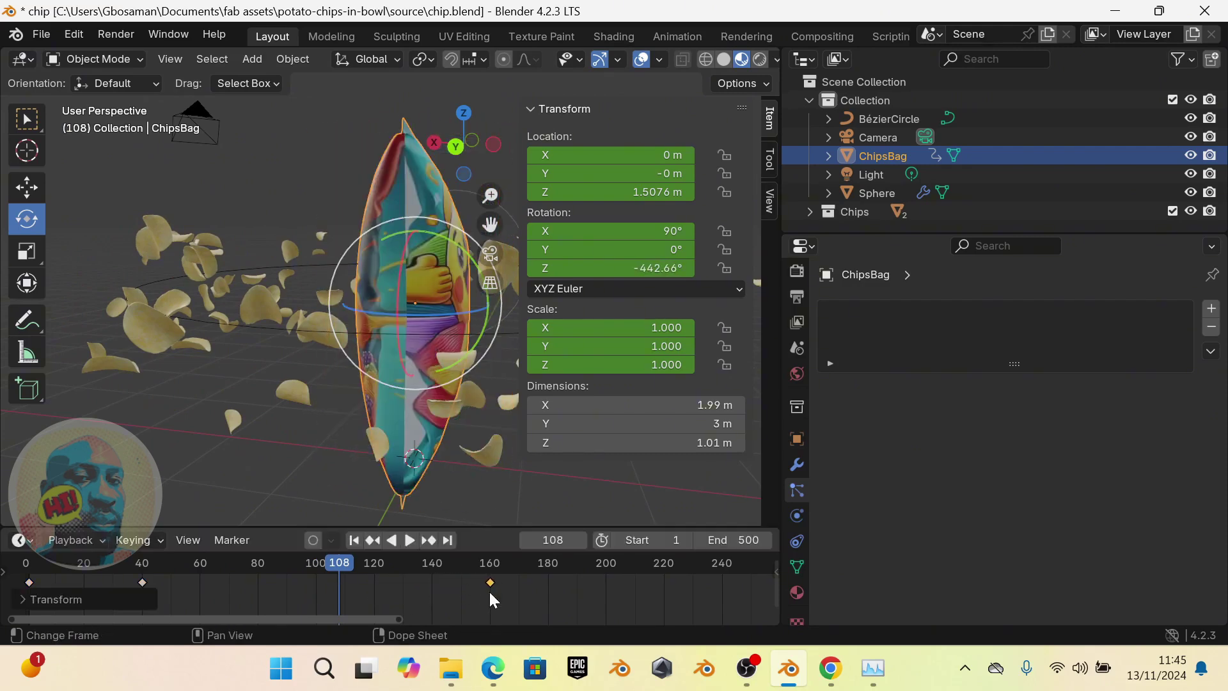
left_click(353, 541)
key("space")
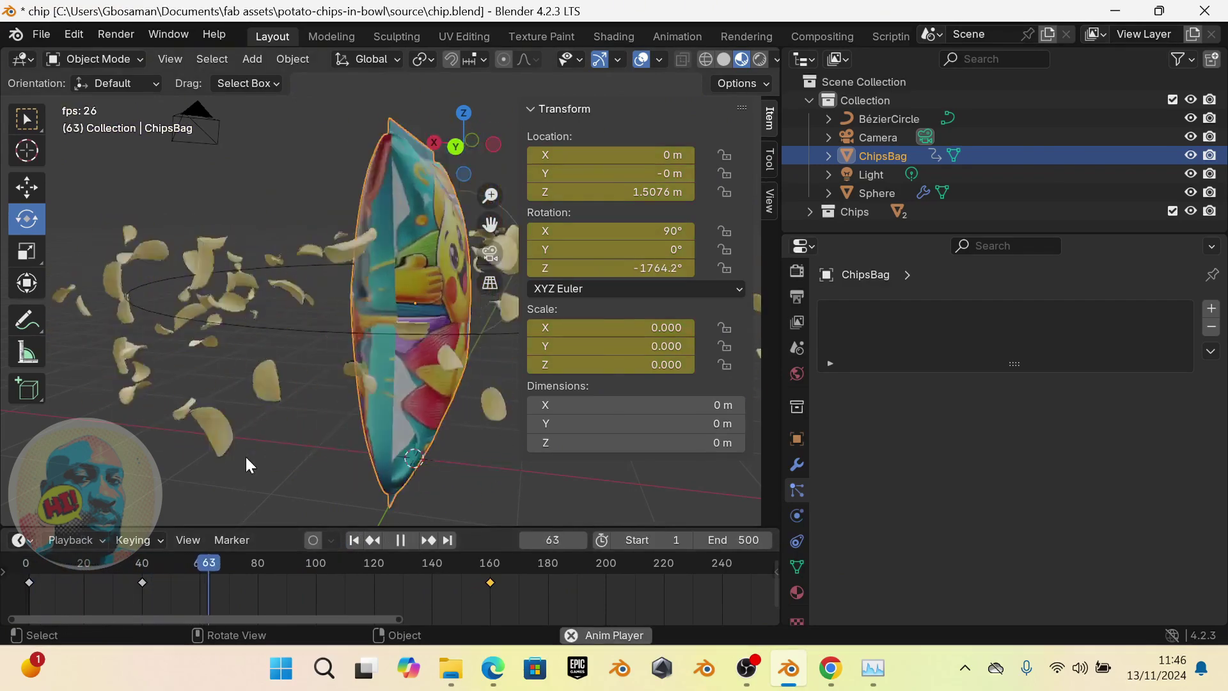
key("space")
Move the chips bag's last keyframe to frame 101 and replay the animation with the transform sidebar hidden
left_click_drag(490, 582, 3, 585)
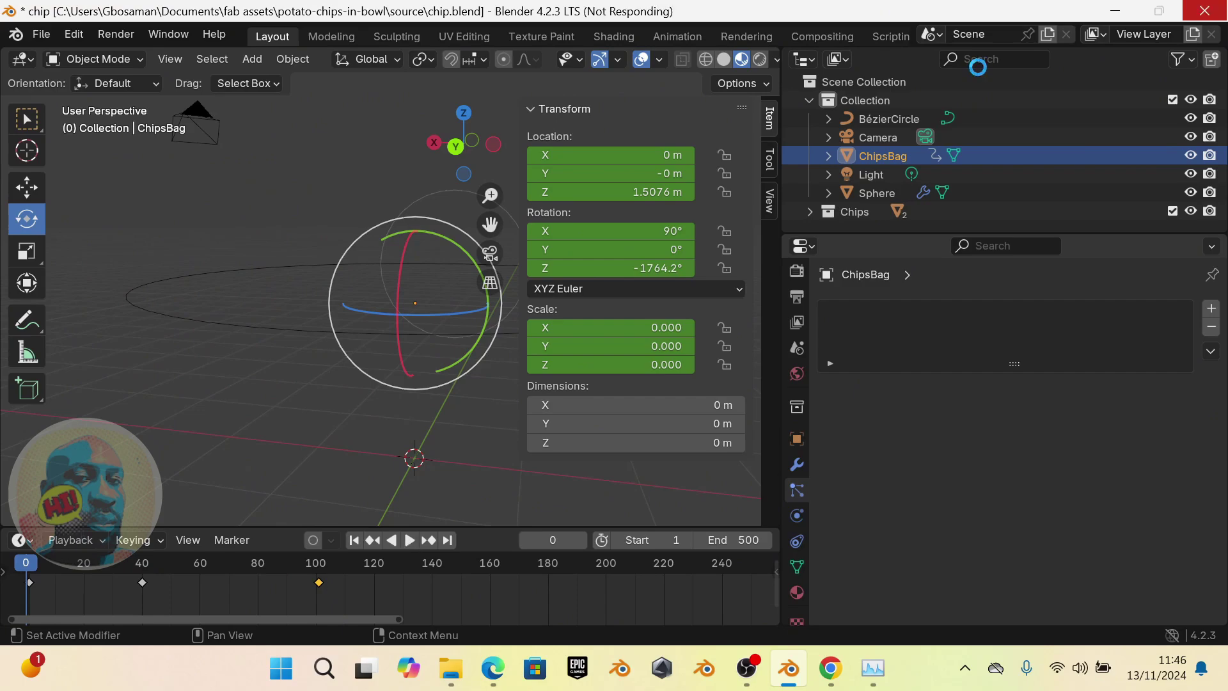
key("space")
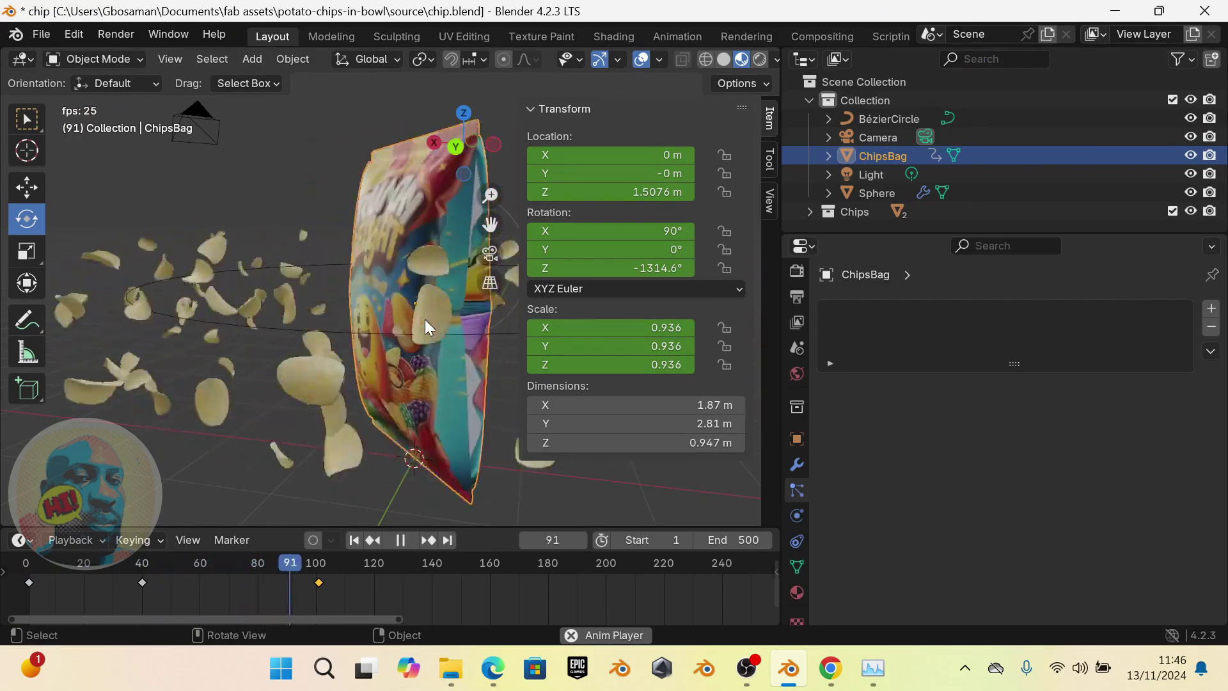
key("n")
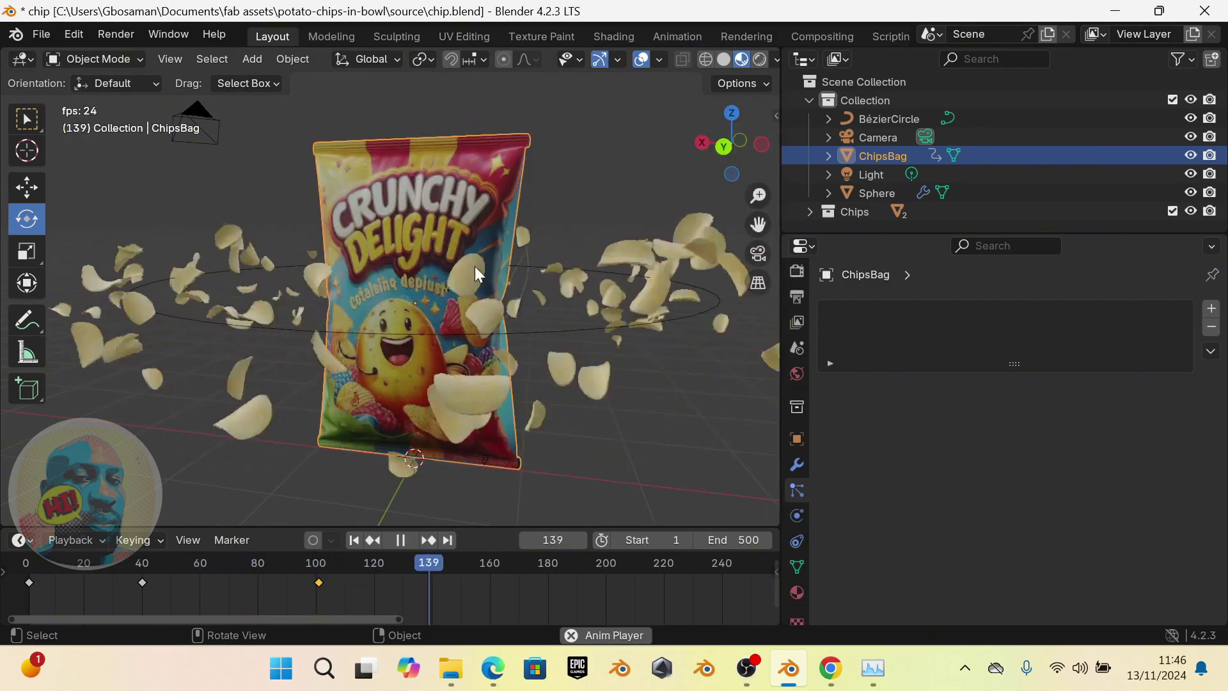
key("space")
Go to frame 40 and set the emission Frame Start of the Sphere's particle system to 30
left_click_drag(492, 573, 141, 581)
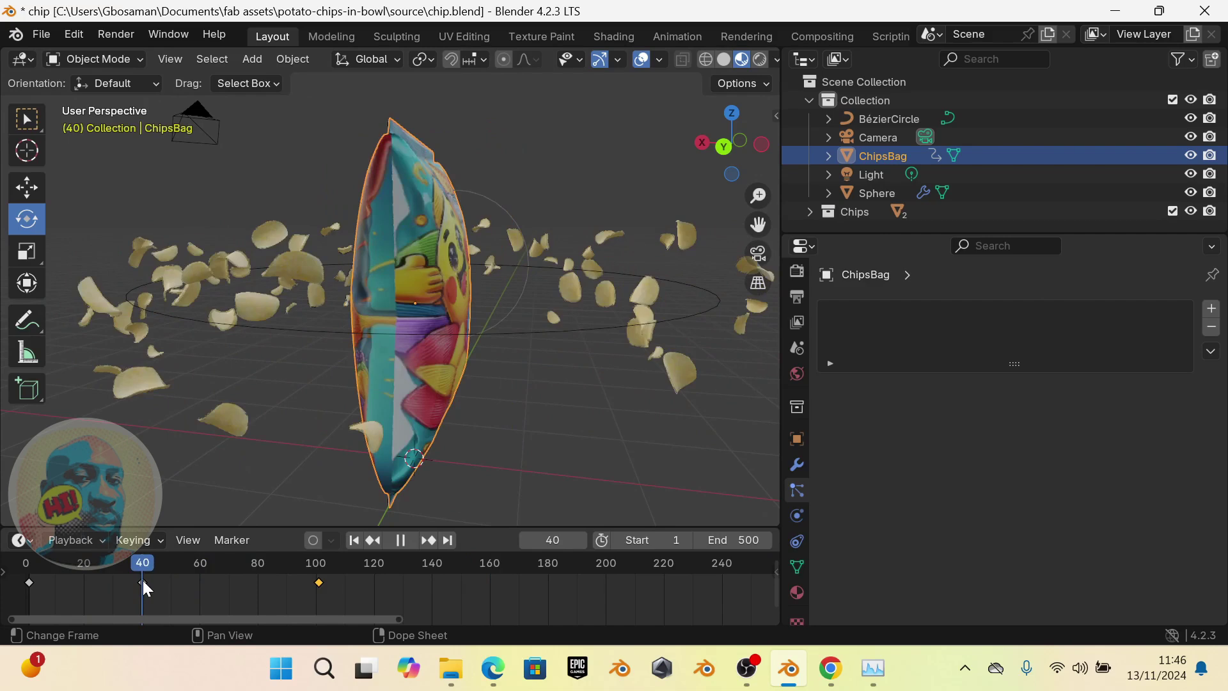
mouse_move(143, 581)
left_mouse_down()
mouse_move(132, 577)
mouse_move(144, 584)
left_mouse_up()
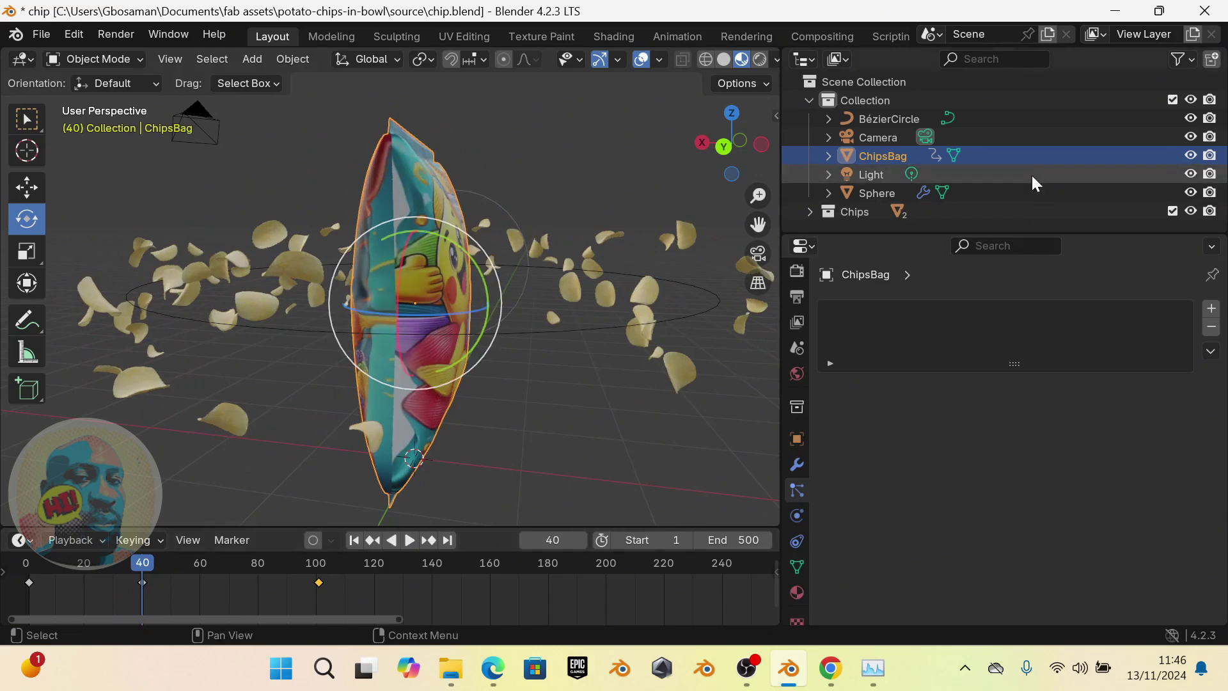
left_click(870, 193)
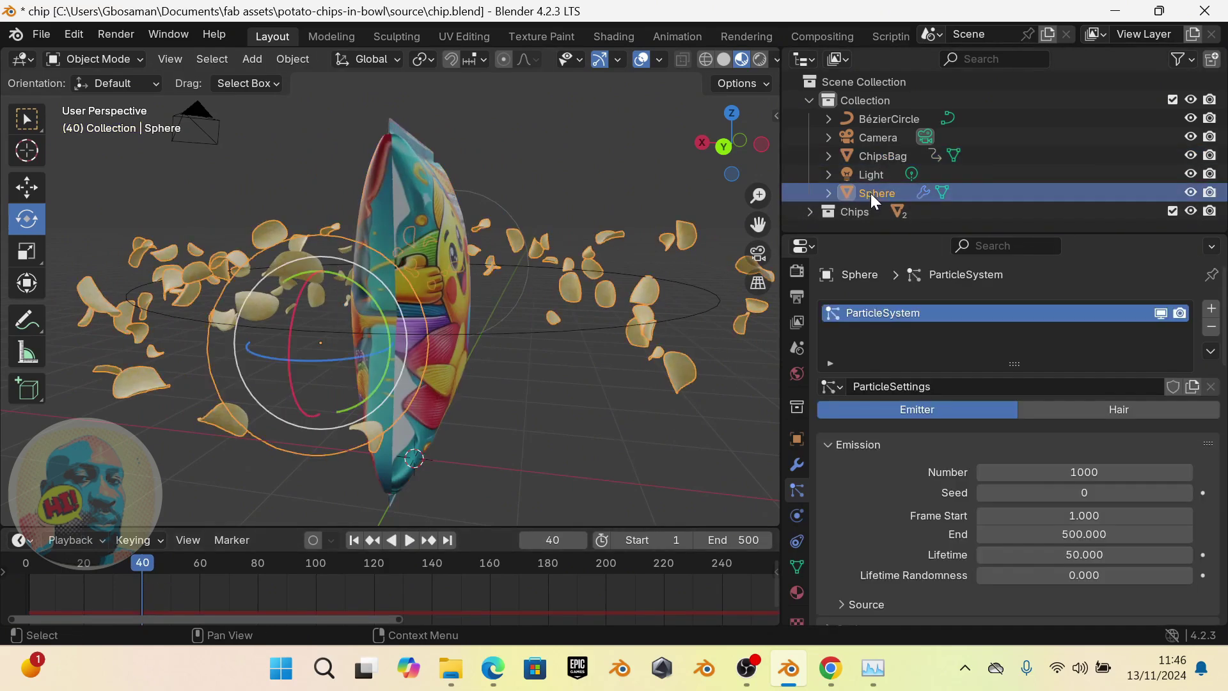
scroll(887, 417, "down", 5)
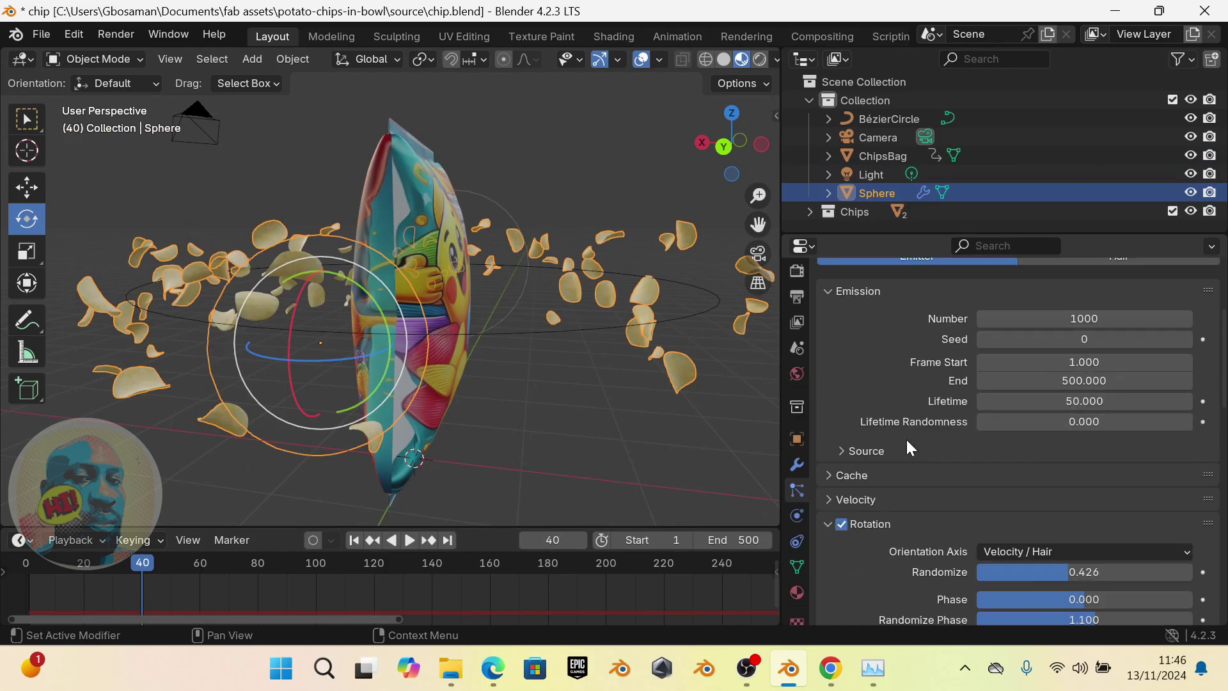
left_click(1081, 364)
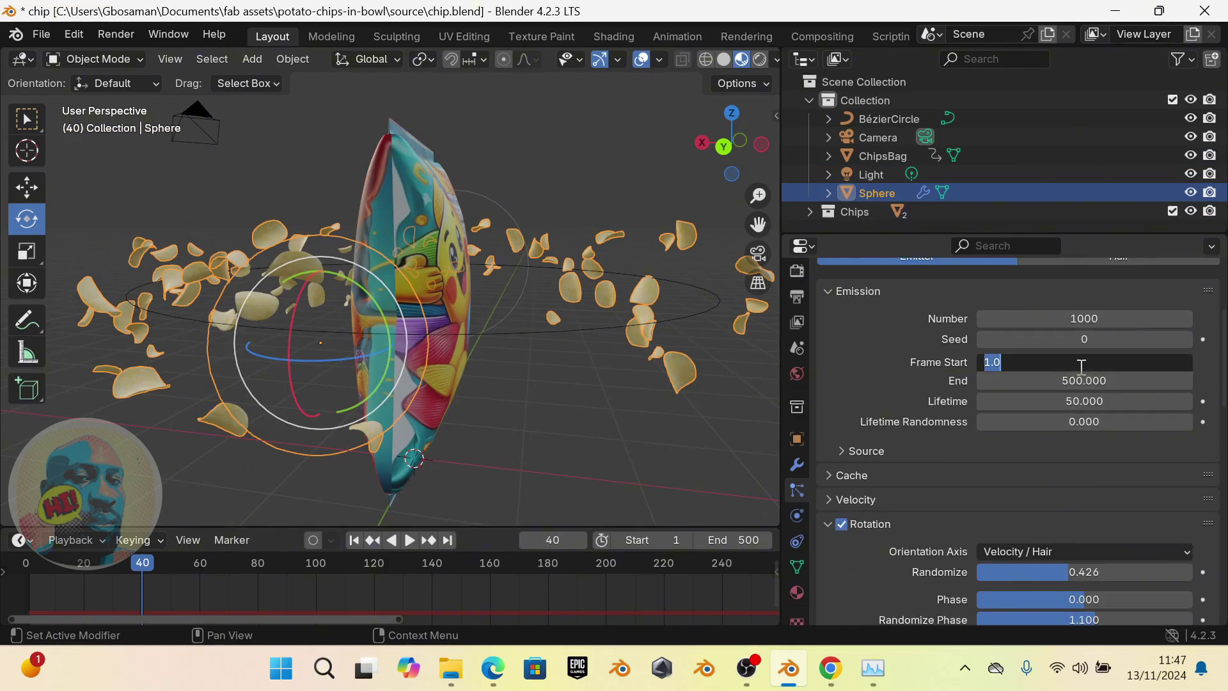
type("30")
key("Return")
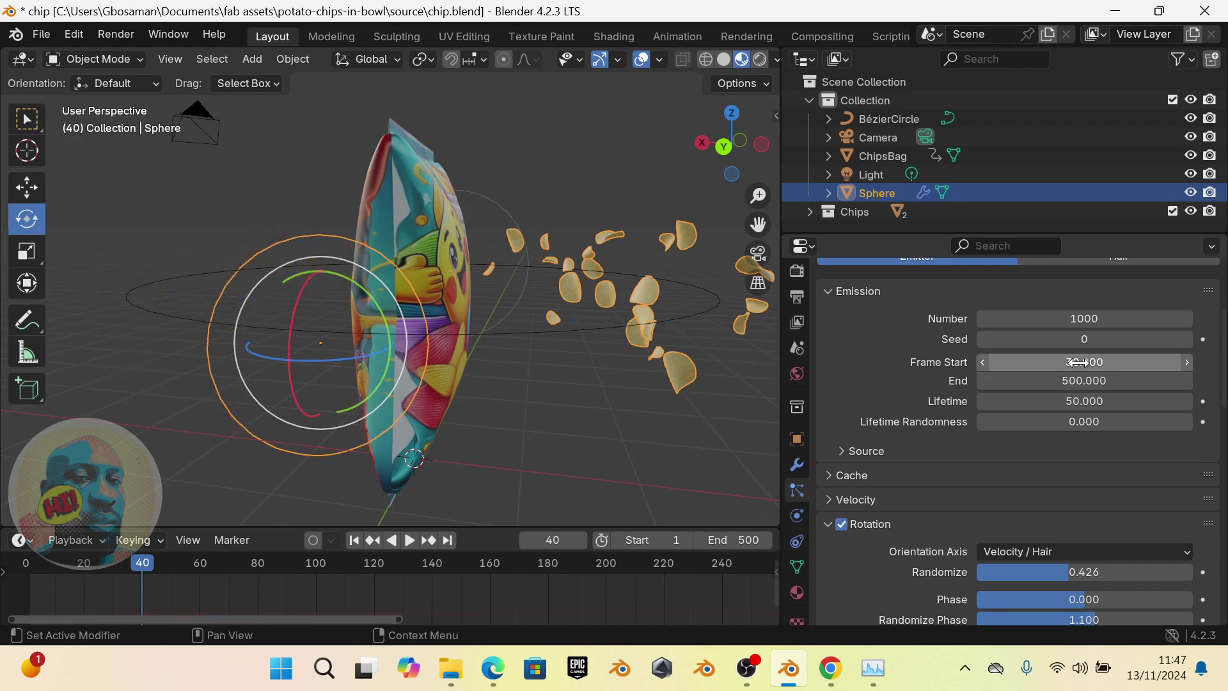
Replay the animation from the first frame, stop it at frame 200, and widen the 3D viewport
left_click(354, 540)
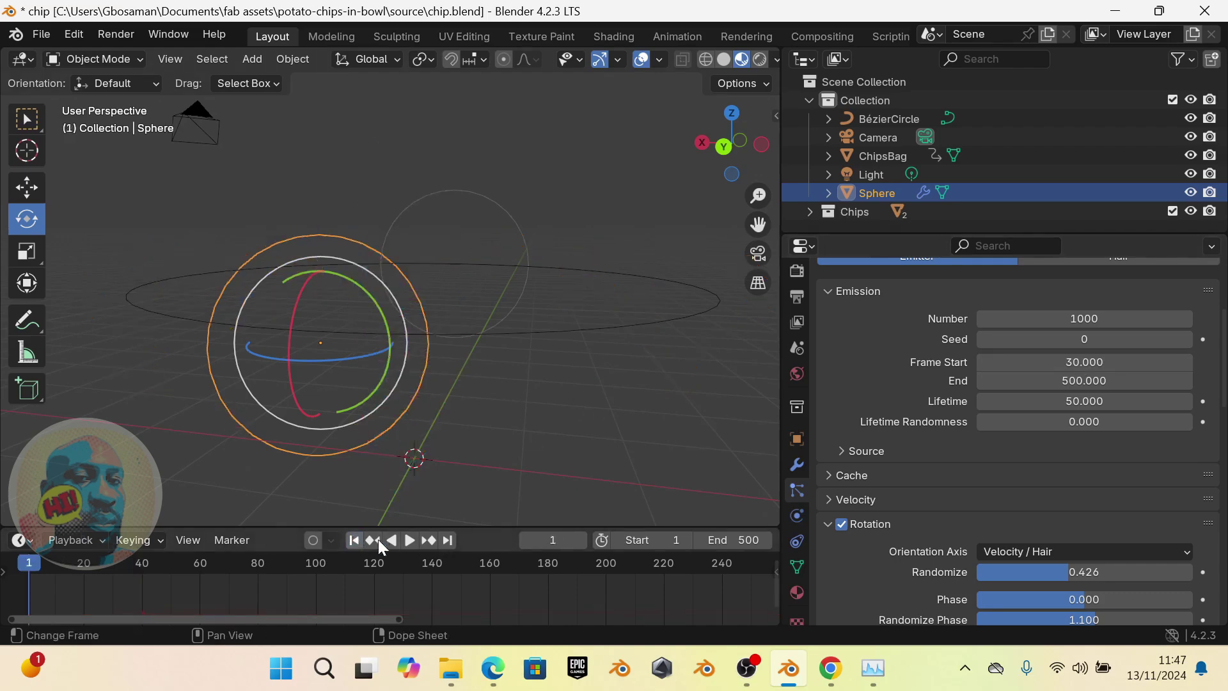
left_click(405, 540)
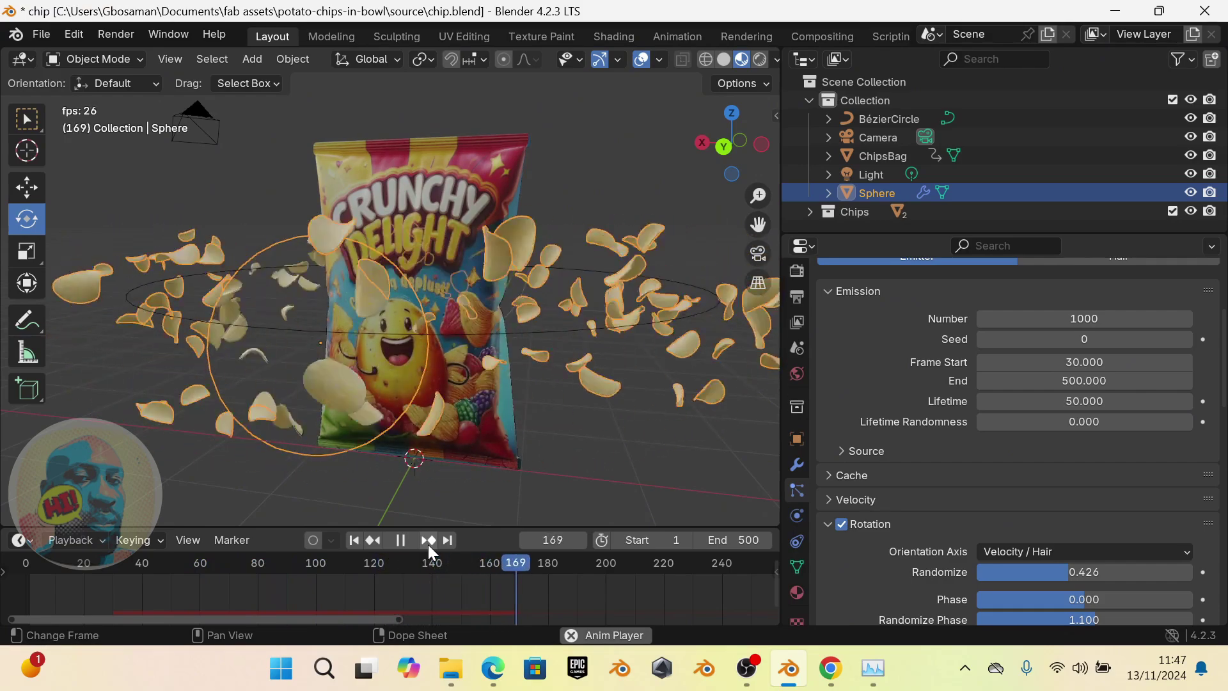
key("space")
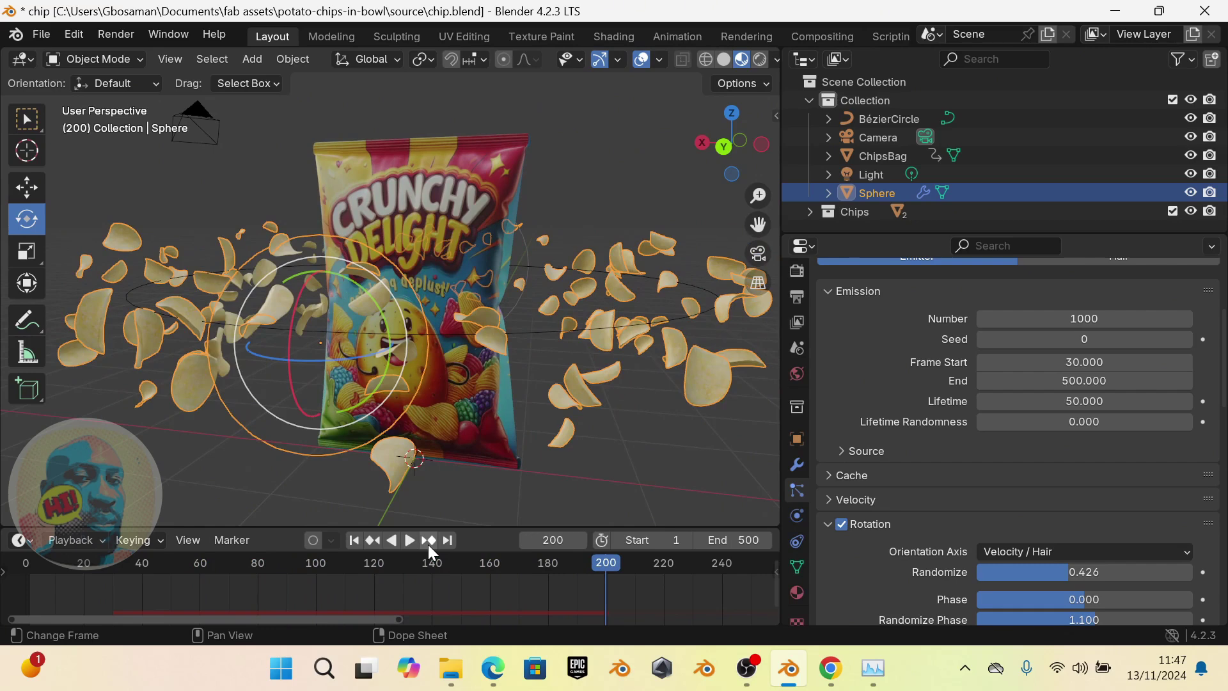
left_click_drag(781, 426, 899, 425)
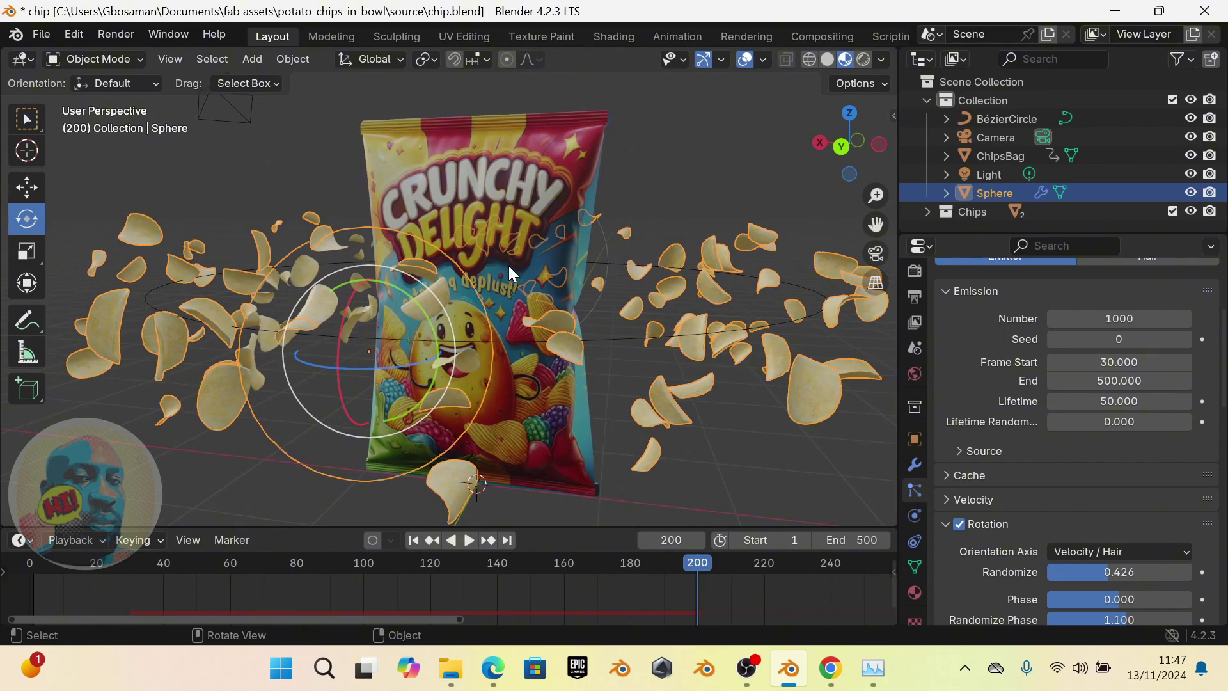
Switch the 3D view to rendered shading and keep EEVEE as the scene's render engine
scroll(509, 266, "down", 2)
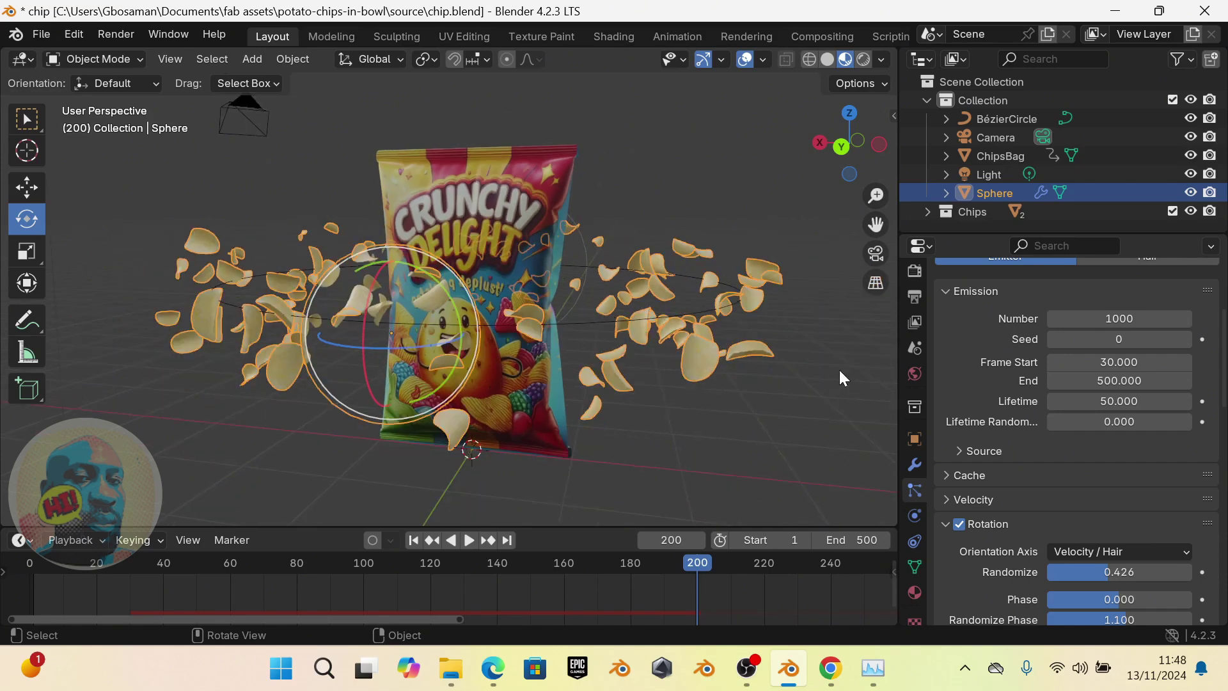
left_click(863, 57)
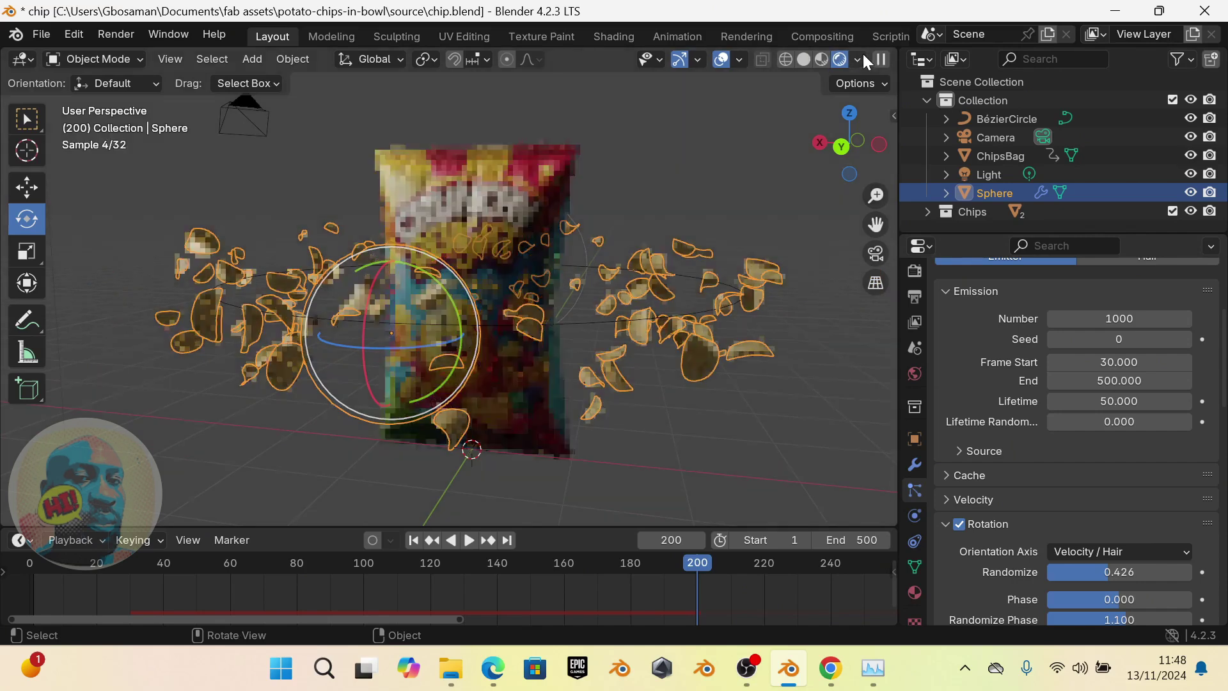
left_click(915, 298)
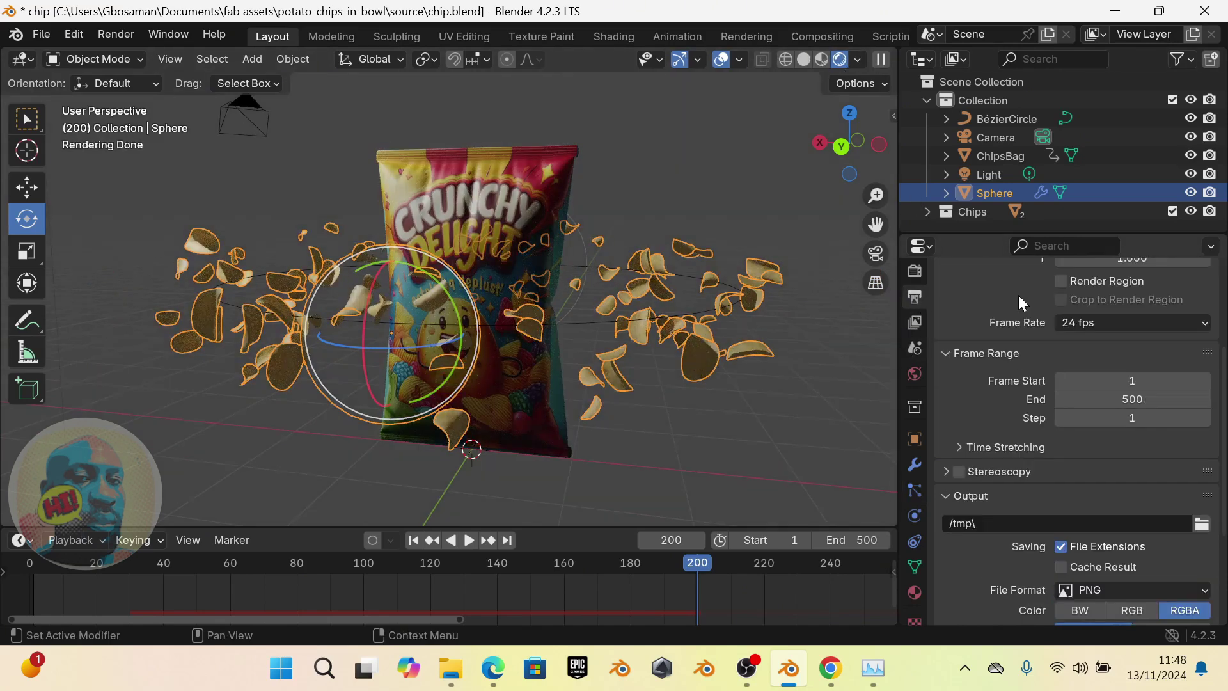
scroll(1008, 295, "up", 5)
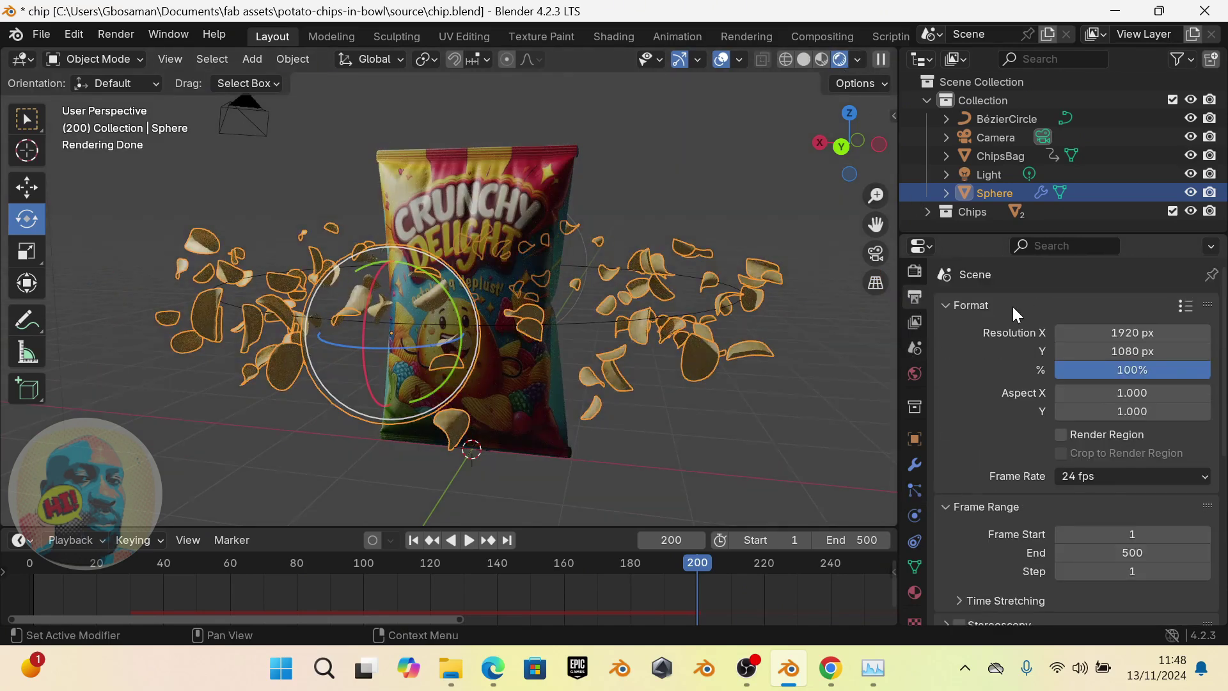
left_click(915, 271)
left_click(1087, 309)
left_click(1091, 331)
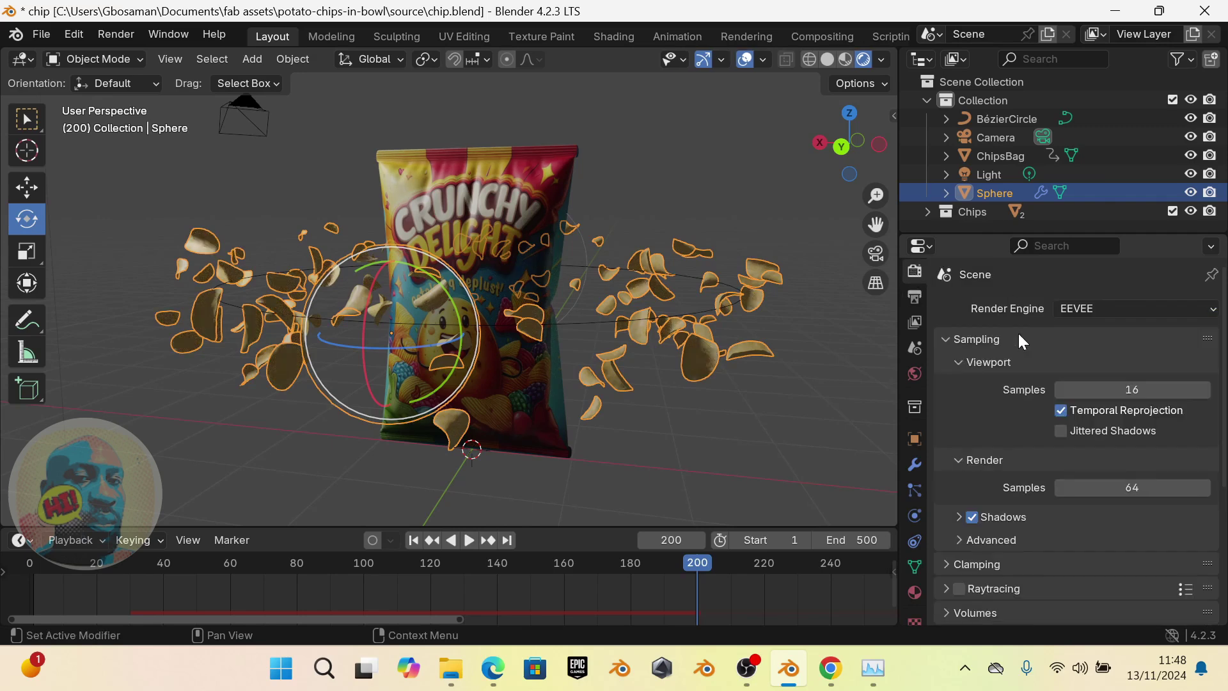
scroll(670, 302, "up", 2)
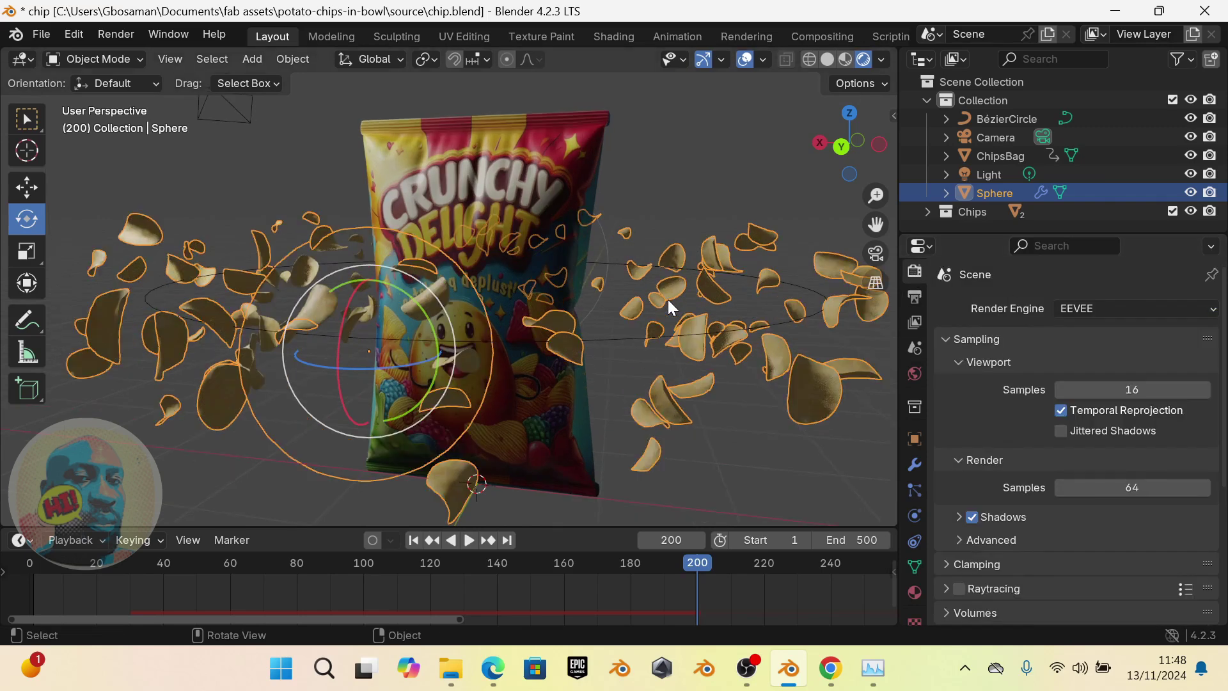
scroll(669, 301, "down", 2)
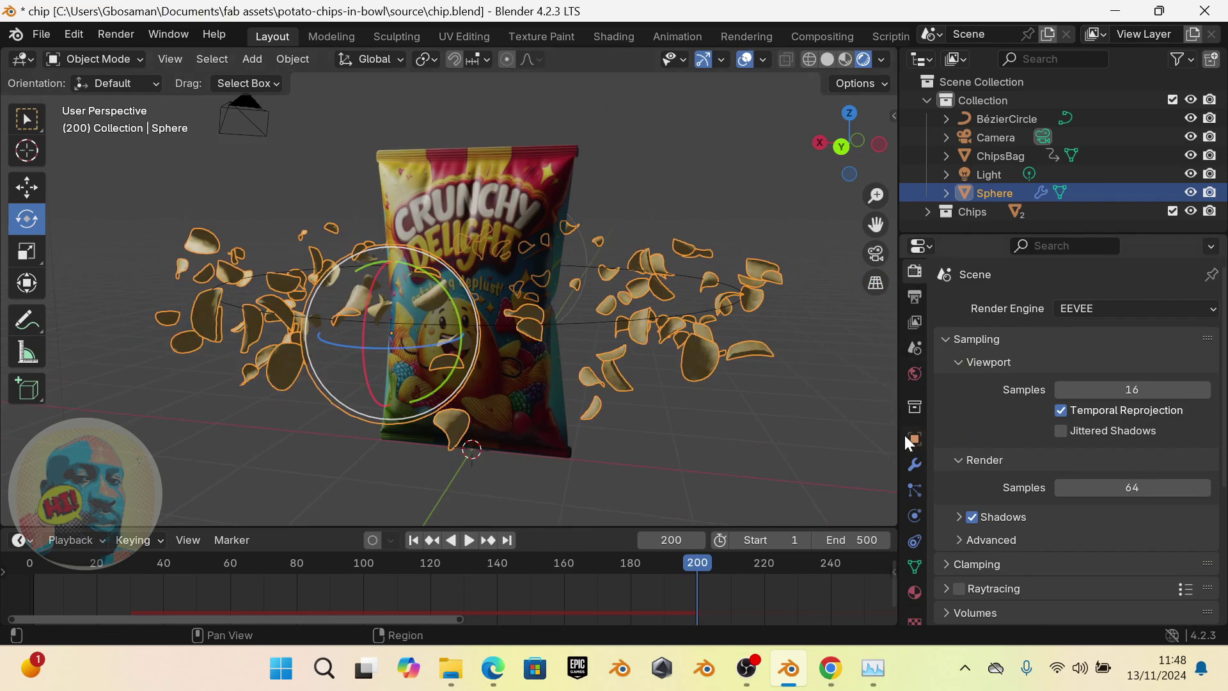
Brighten the world background color to value 1.000 and tint it a very pale blue
left_click(916, 375)
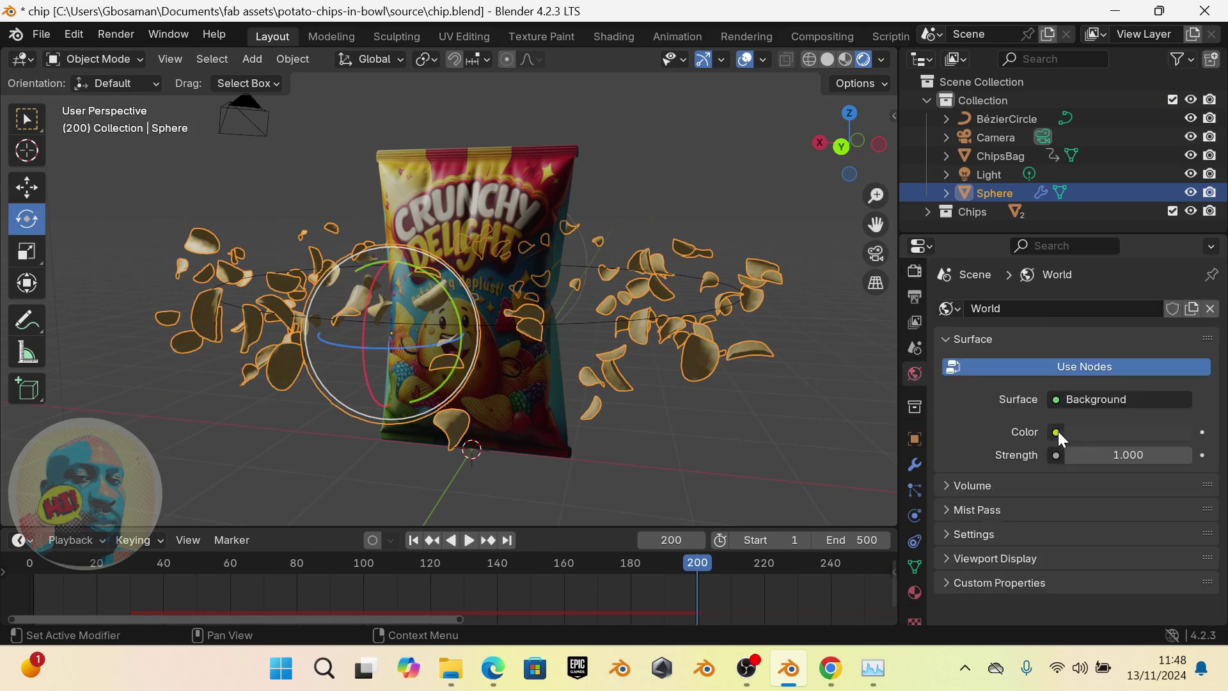
left_click(1095, 431)
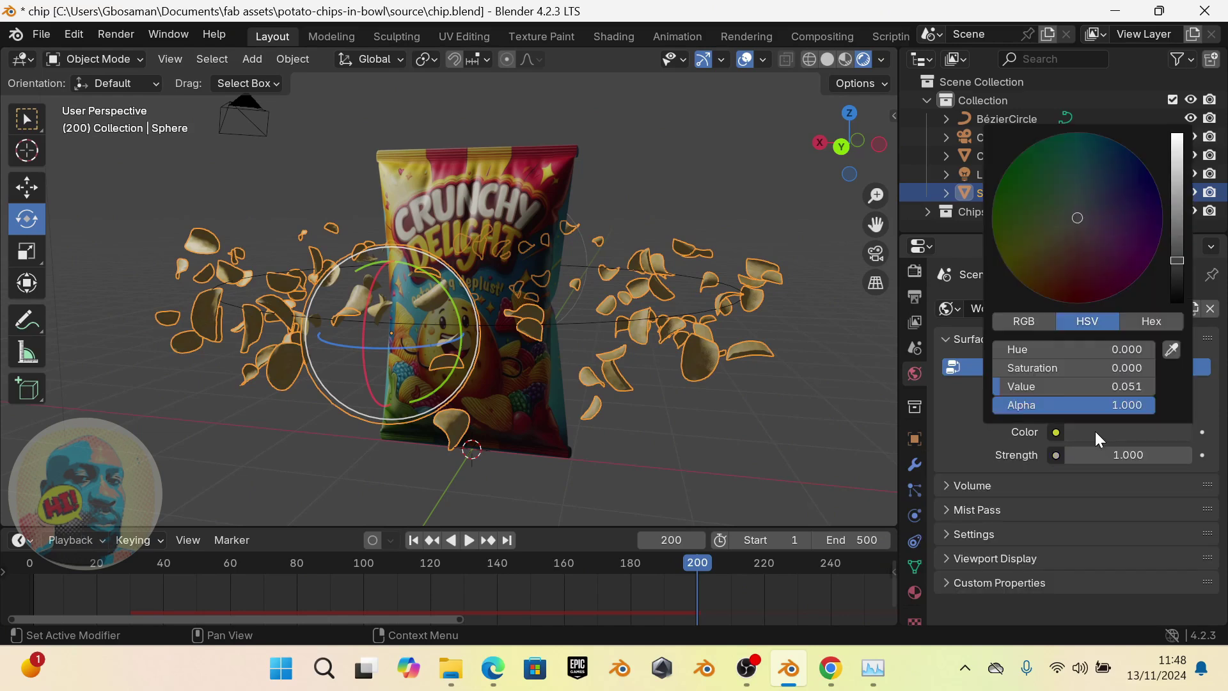
left_click_drag(1176, 261, 1178, 134)
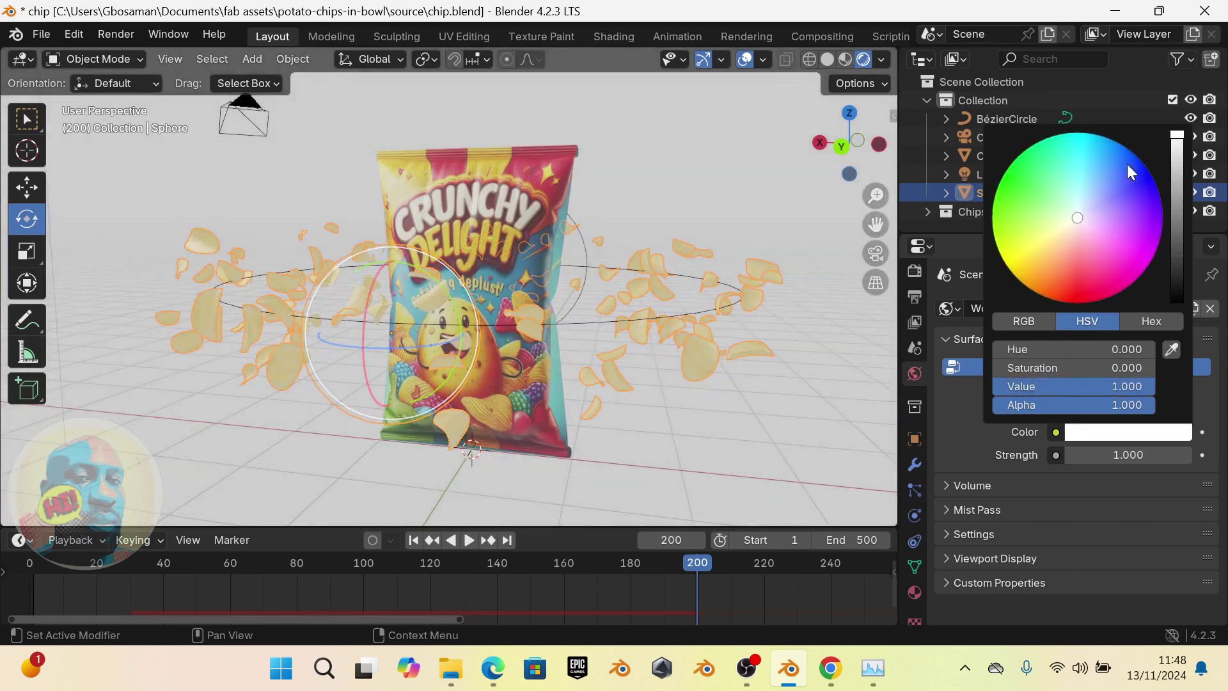
left_click_drag(1077, 223, 1086, 209)
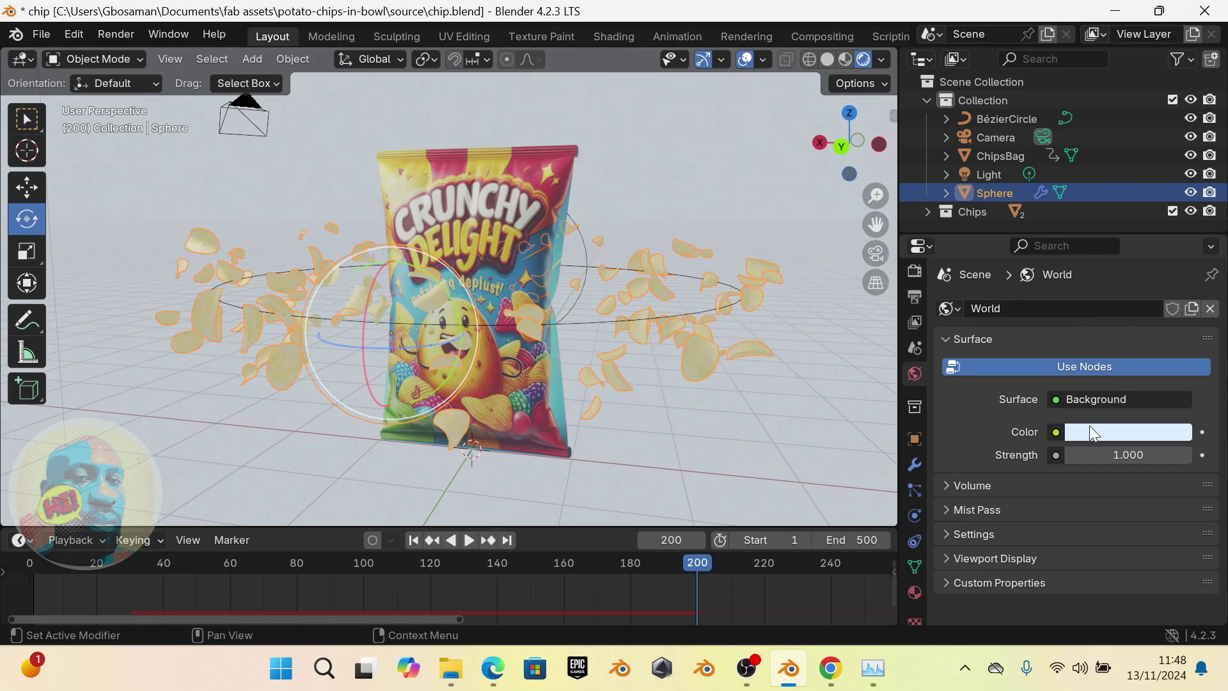
Examine the bag and chips against the background with the viewport overlays temporarily hidden
middle_click_drag(601, 375, 565, 343)
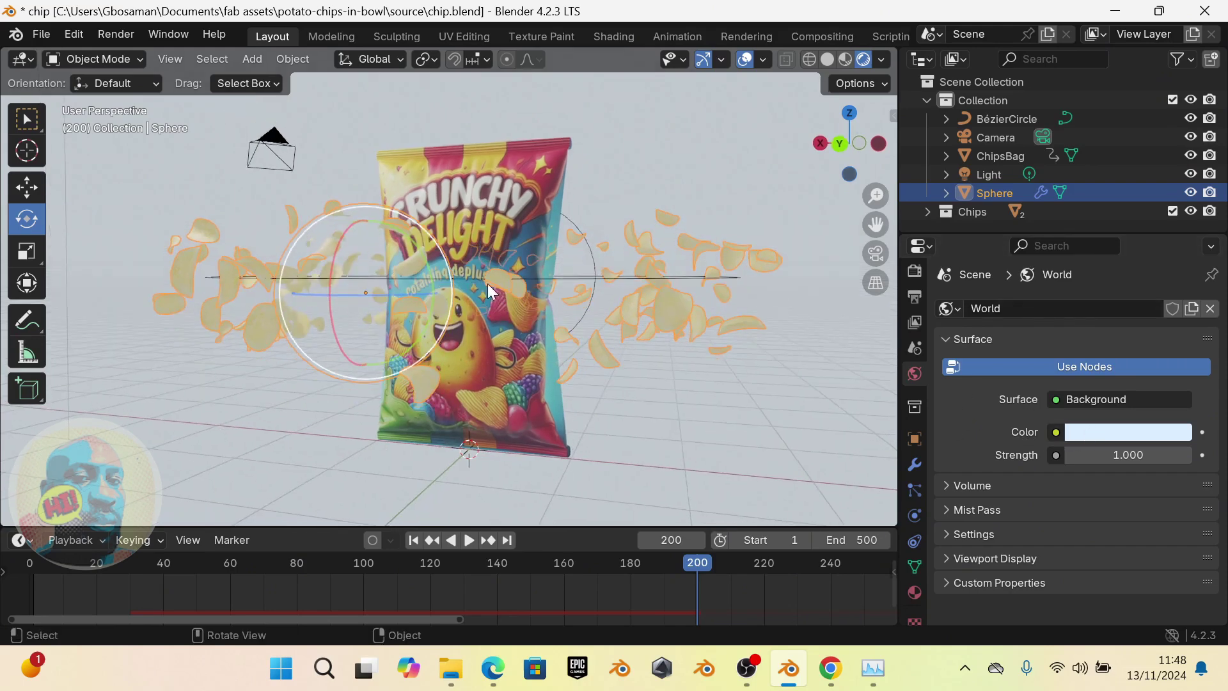
left_click(747, 59)
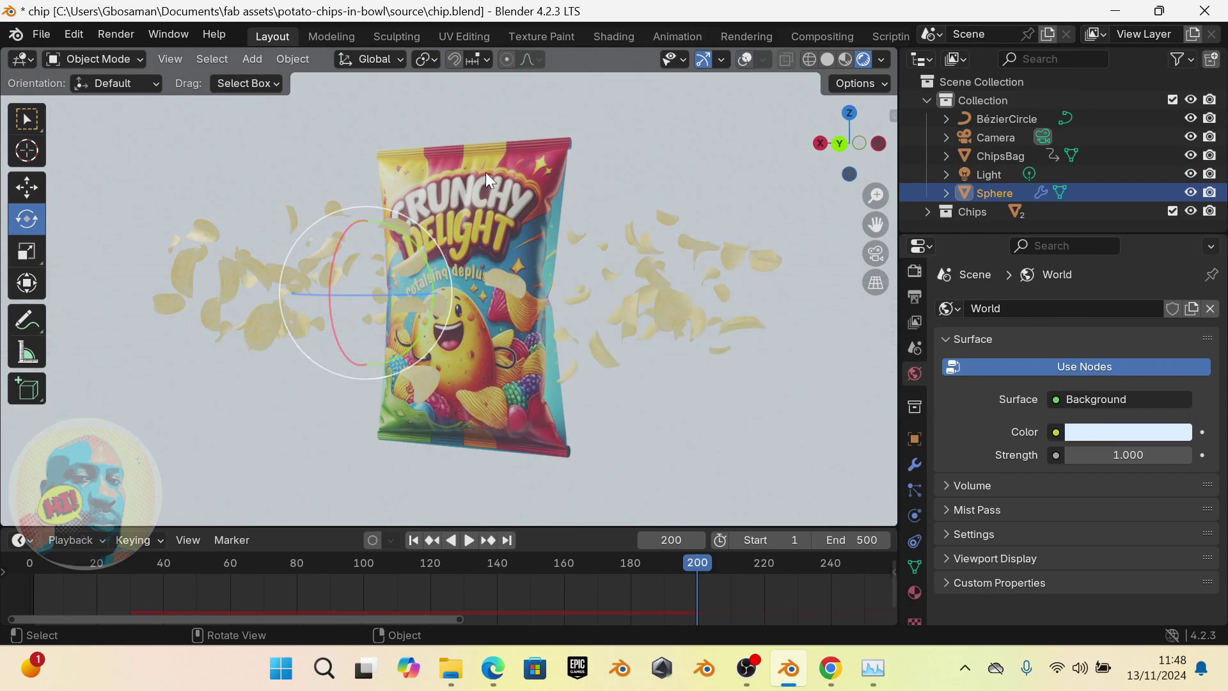
left_click(745, 59)
Go to the last frame, 500, and select the camera in the 3D view
middle_click_drag(356, 199, 706, 173)
scroll(357, 236, "down", 5)
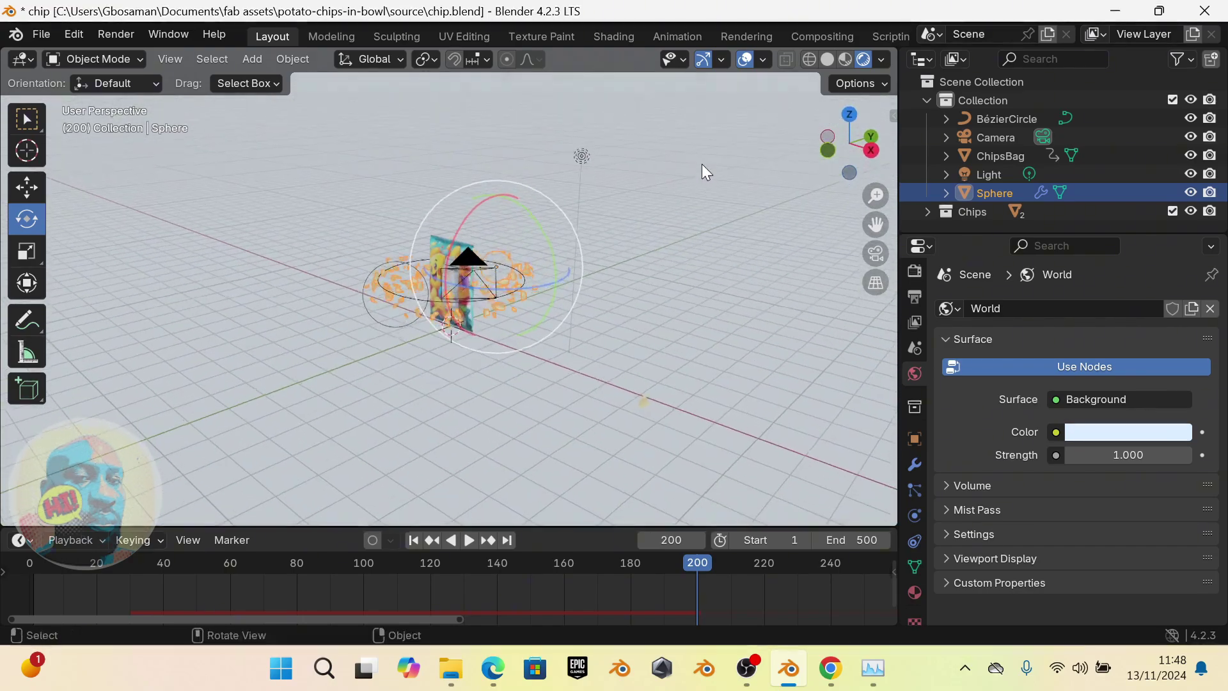
left_click(412, 540)
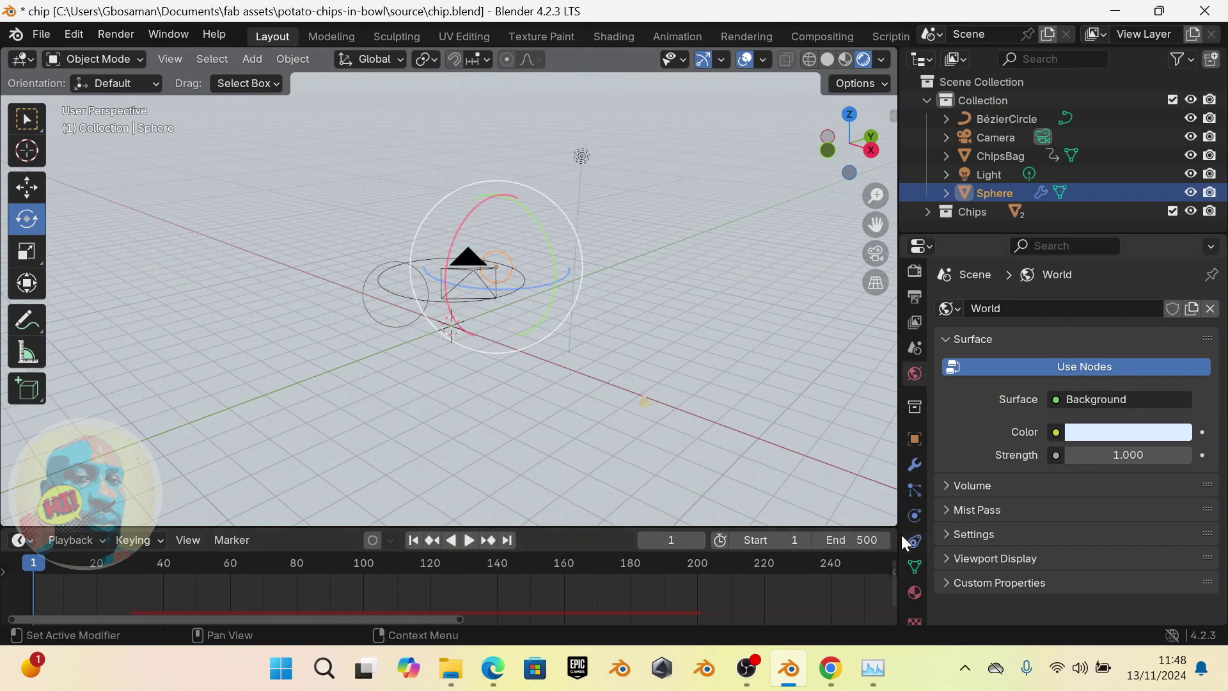
left_click(505, 540)
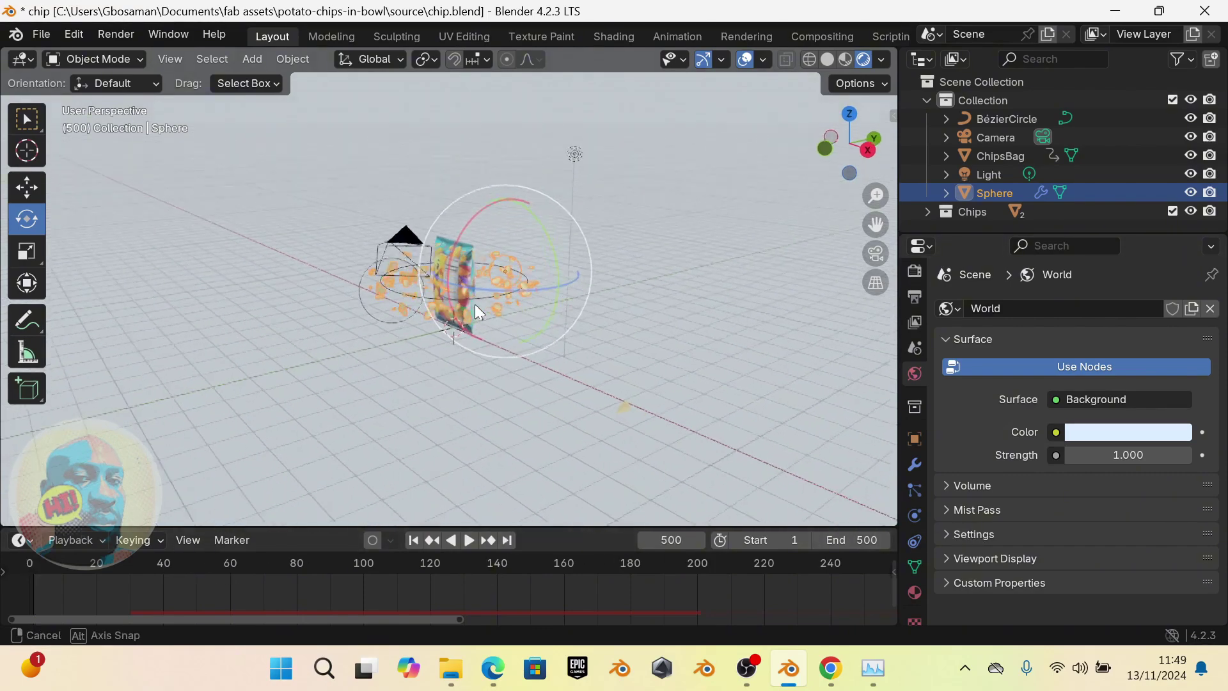
left_click(378, 246)
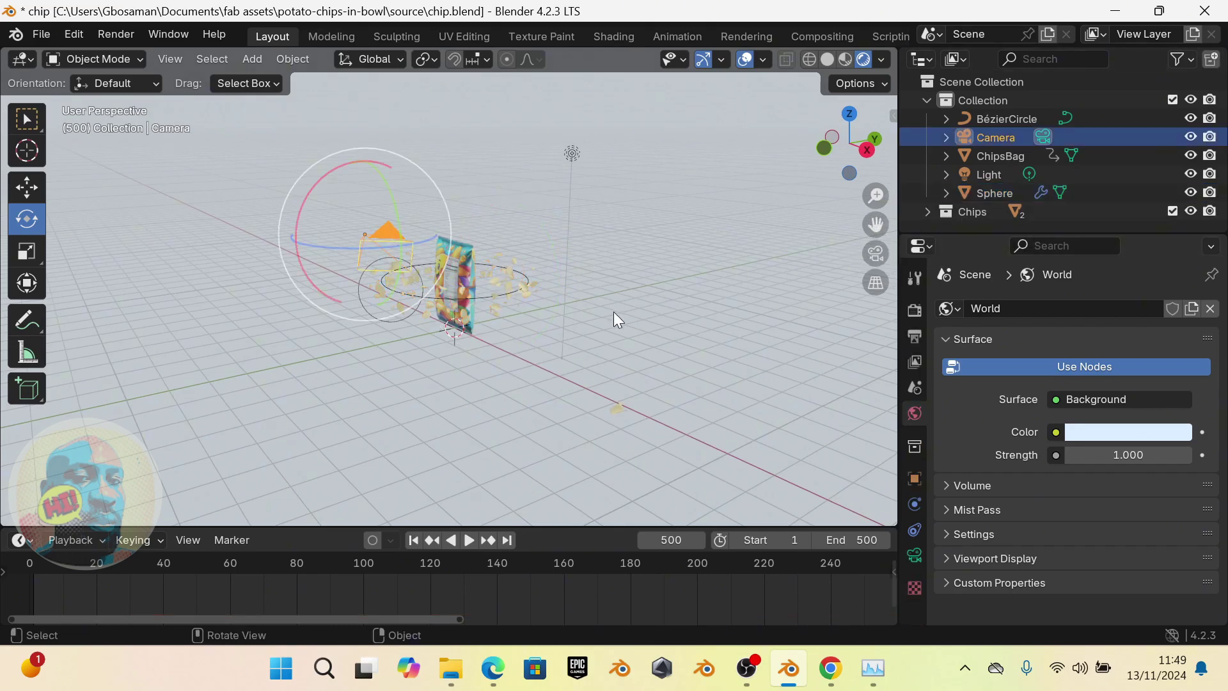
scroll(598, 314, "up", 2)
middle_click_drag(619, 276, 736, 243)
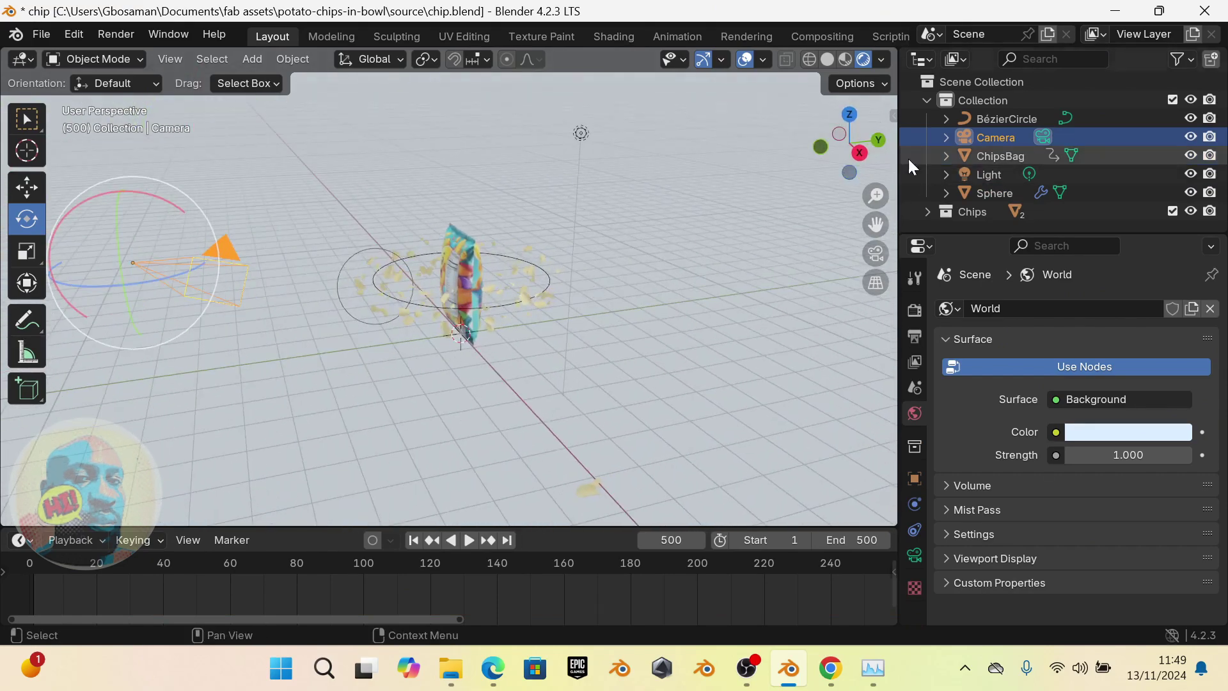
Look through the camera with Camera to View locked and swing it round to face the chips bag's front
left_click(894, 112)
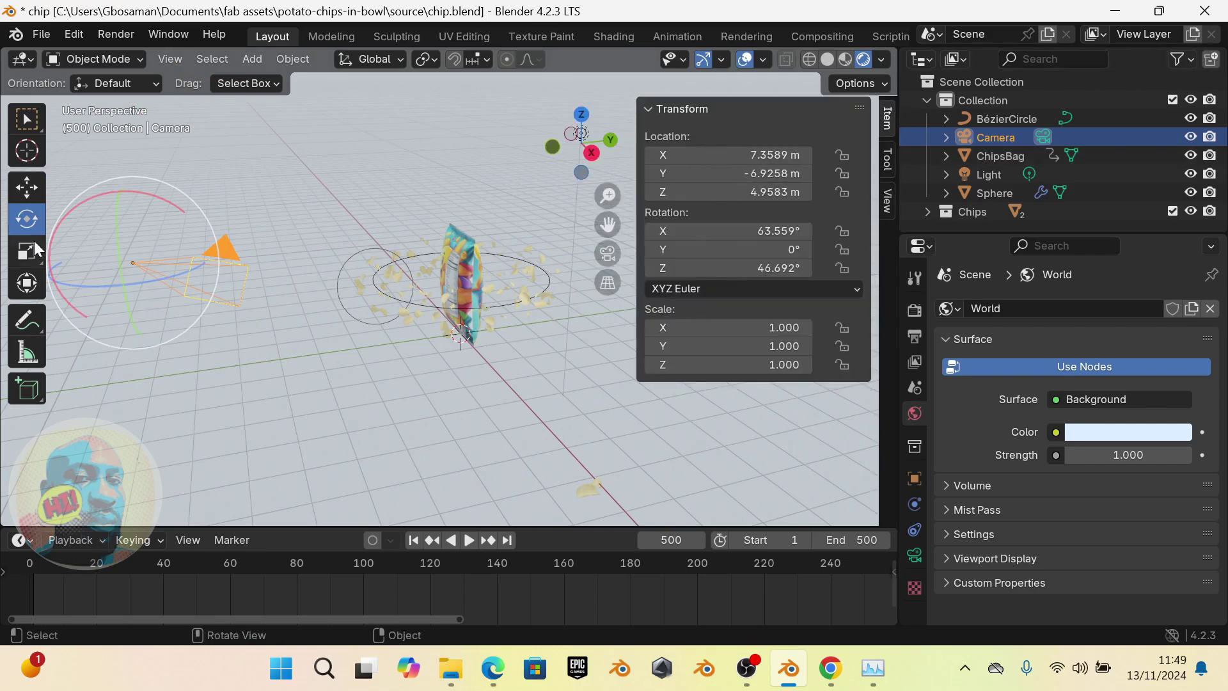
left_click(886, 201)
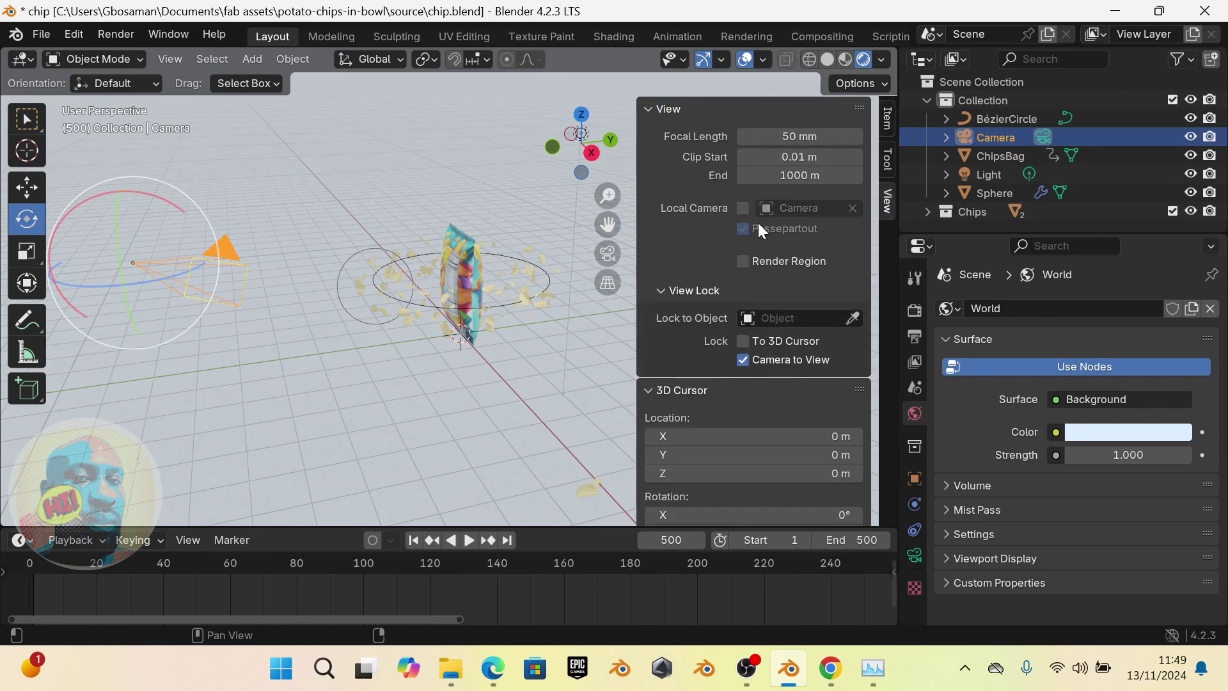
left_click(609, 254)
middle_click_drag(339, 297, 225, 232)
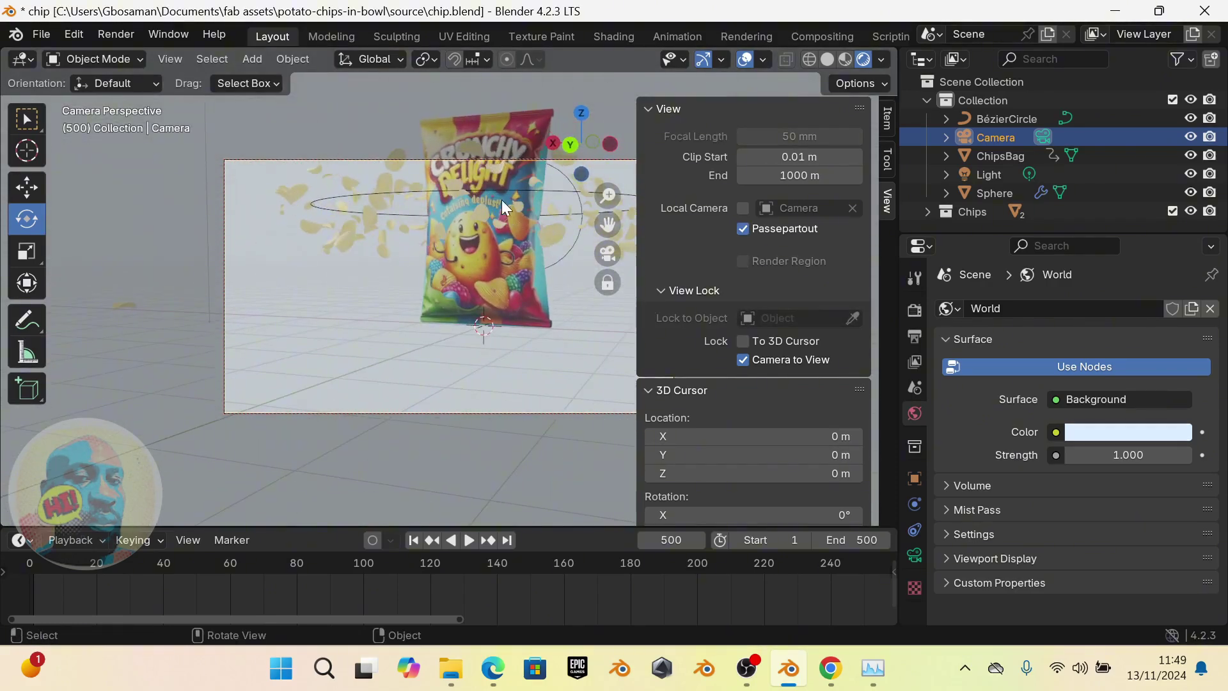
Frame the whole bag and its circling chips in the camera view and turn off the Camera to View lock
left_click_drag(609, 218, 612, 294)
left_click_drag(635, 183, 792, 186)
left_click_drag(762, 224, 737, 217)
middle_click_drag(489, 304, 481, 291)
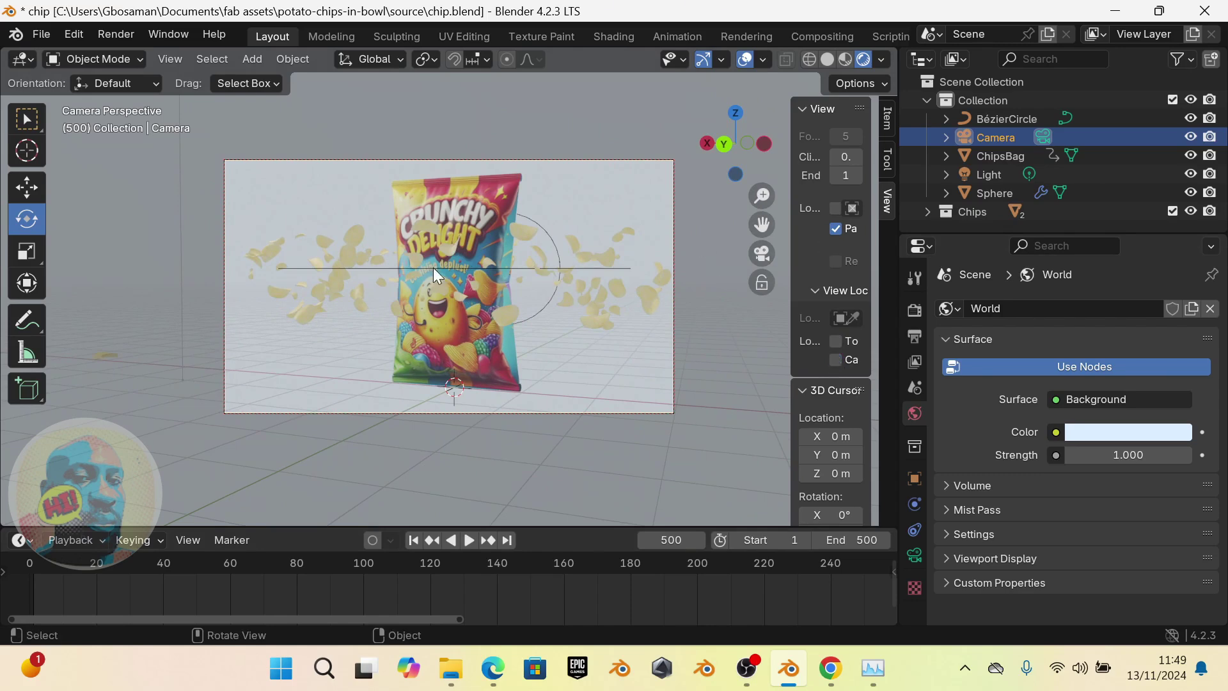
Split the 3D view in two and widen the transform sidebar of the new user perspective view
left_click_drag(4, 523, 504, 488)
mouse_move(276, 345)
middle_mouse_down()
mouse_move(266, 335)
mouse_move(311, 337)
mouse_move(298, 344)
middle_mouse_up()
scroll(298, 344, "down", 4)
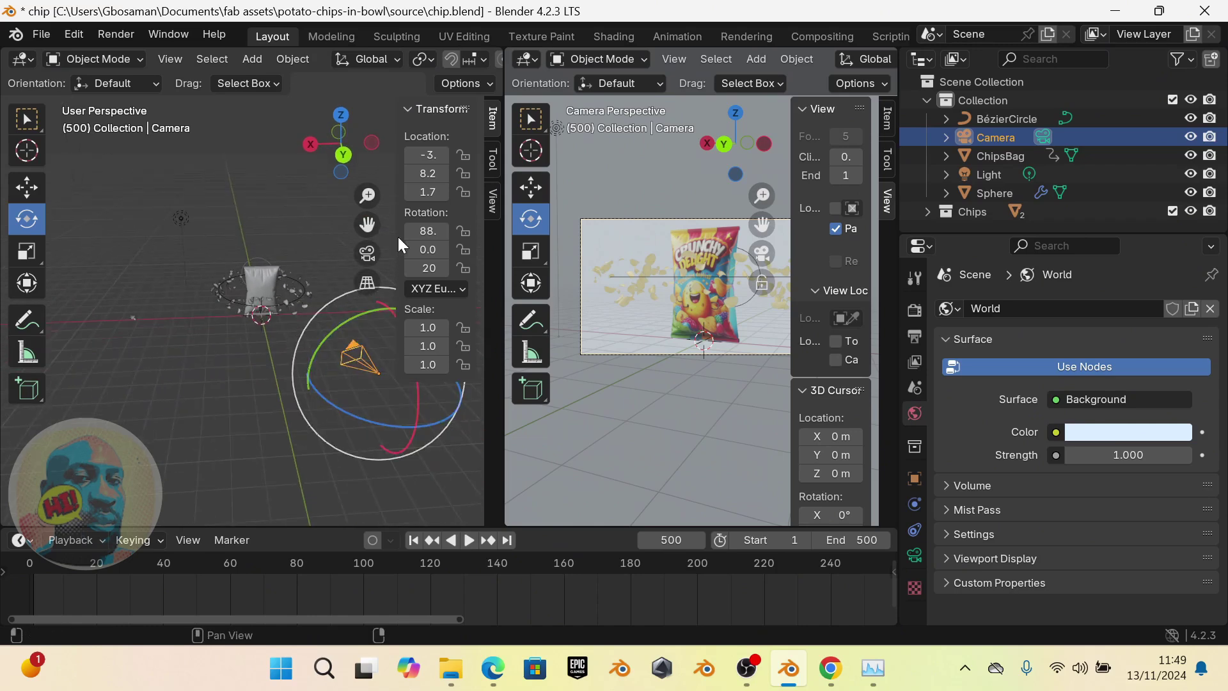
left_click_drag(396, 240, 255, 238)
Set the camera's Y rotation to -12° to tilt the shot of the bag
left_click(349, 249)
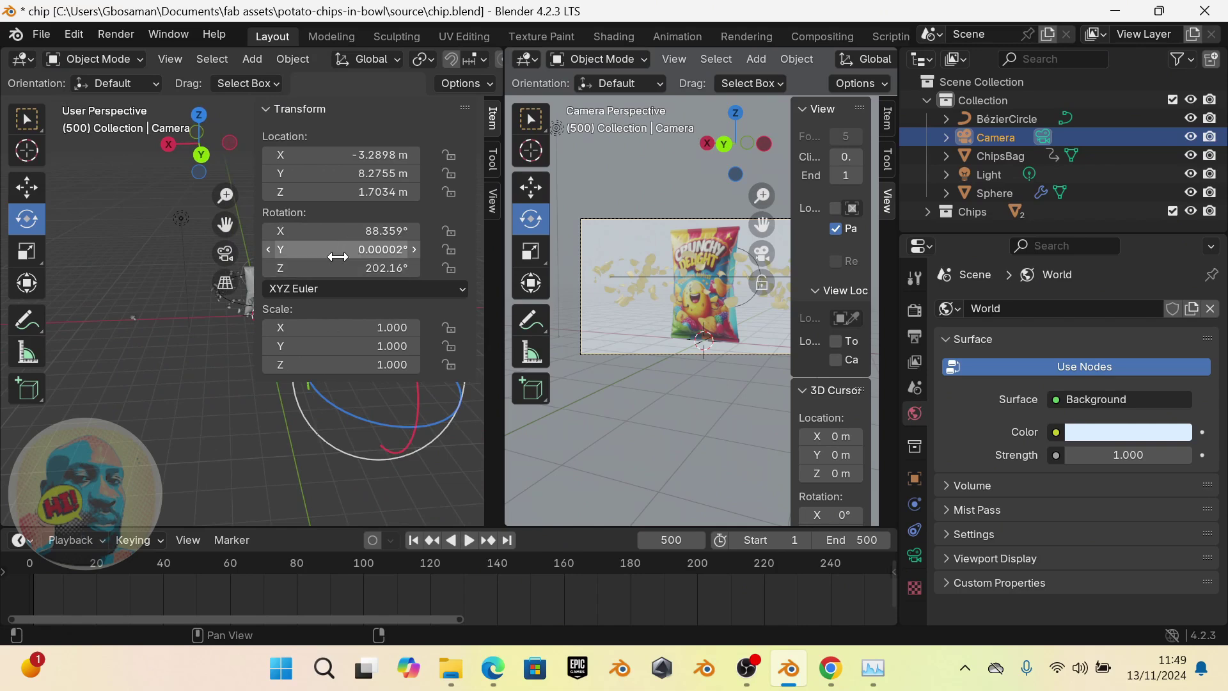
type("10")
key("Return")
left_click_drag(359, 249, 301, 249)
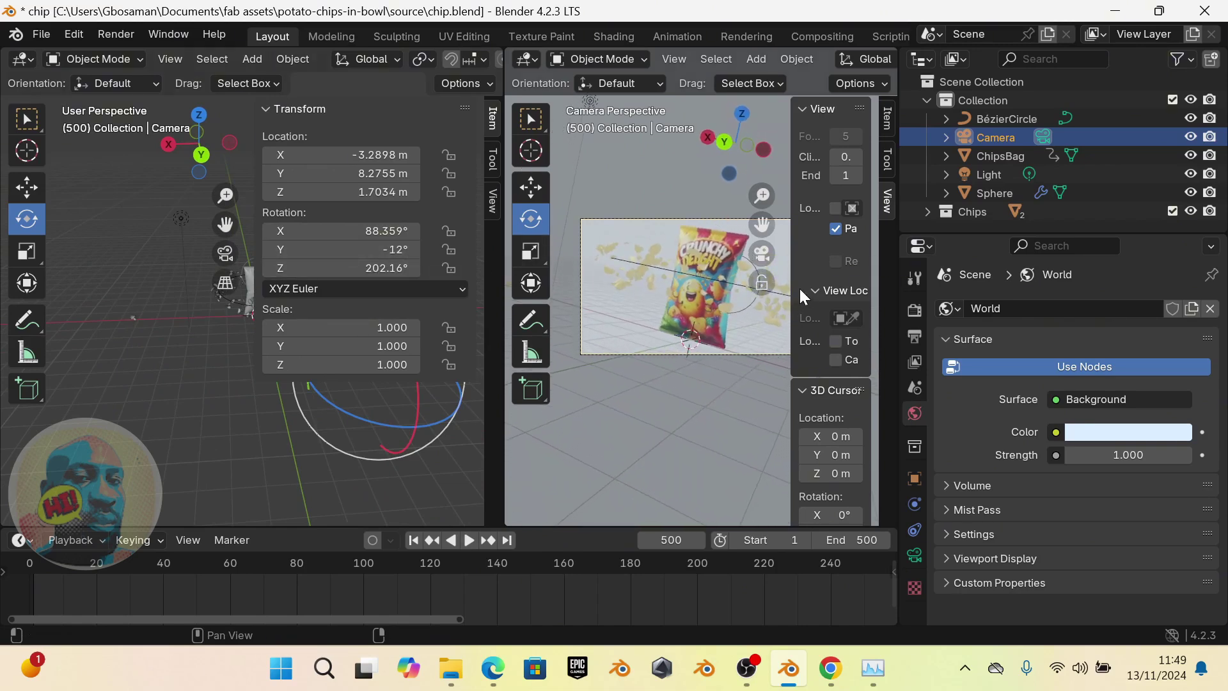
Hide the camera view's sidebar, fit the camera frame in the view, and close the extra user perspective view
left_click_drag(789, 278, 1151, 263)
key("Home")
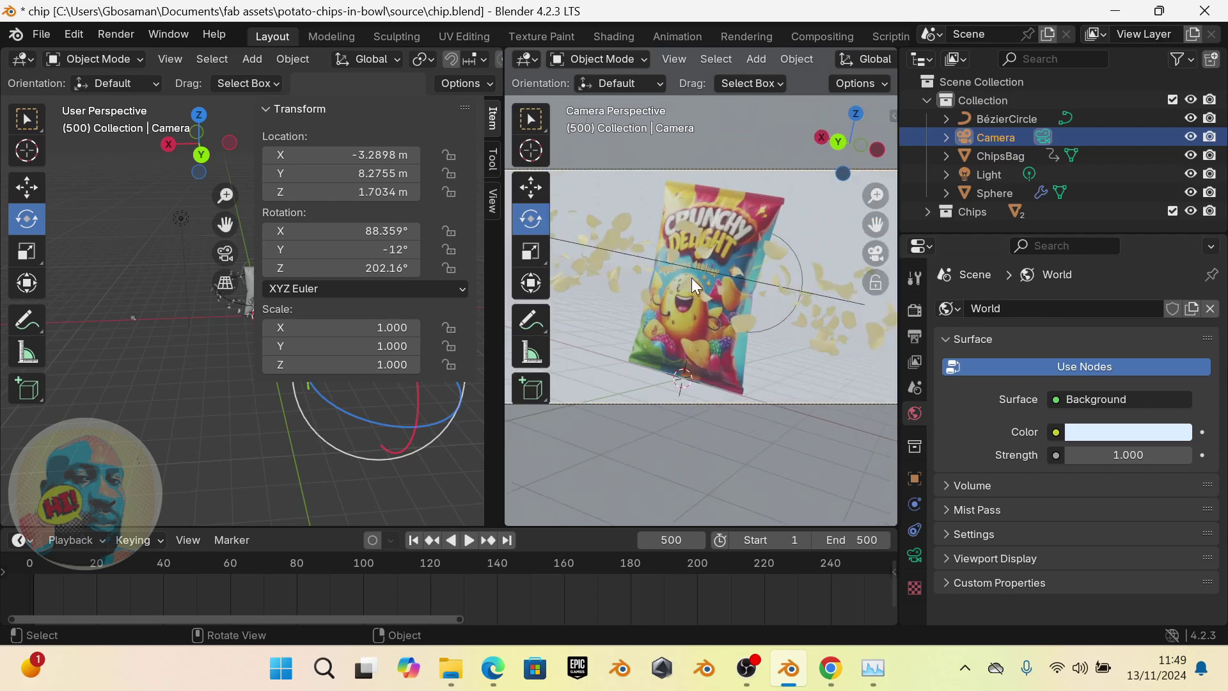
left_click_drag(505, 291, 217, 294)
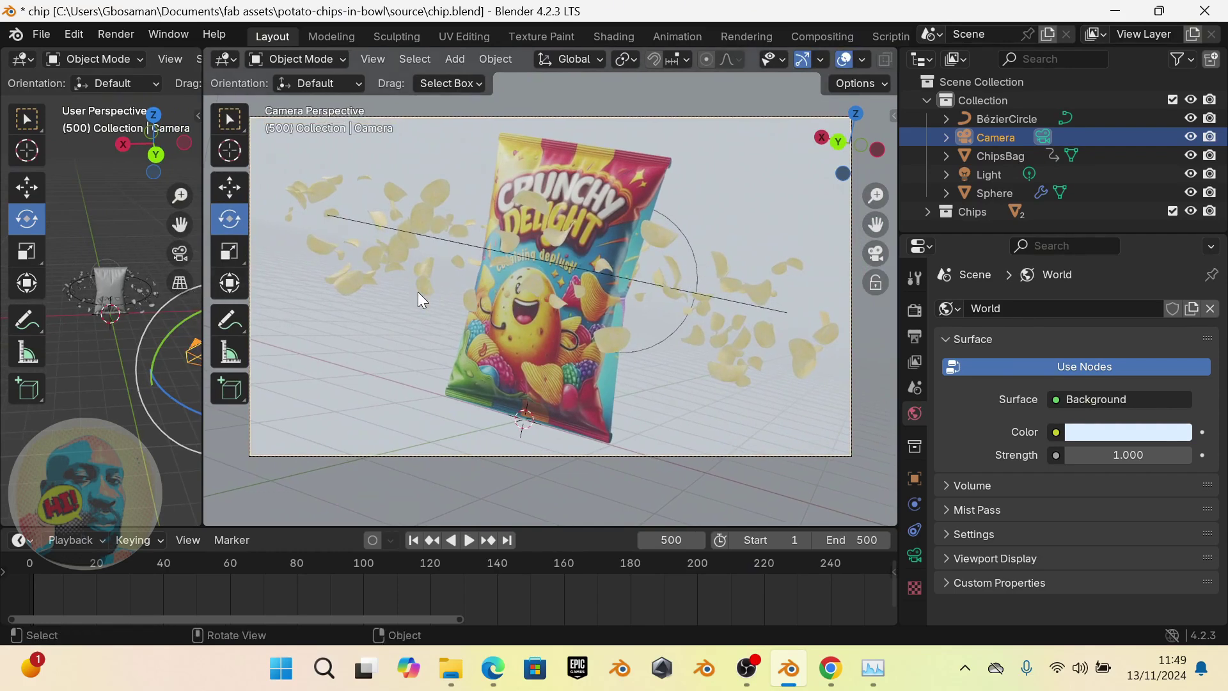
right_click(200, 383)
left_click(157, 381)
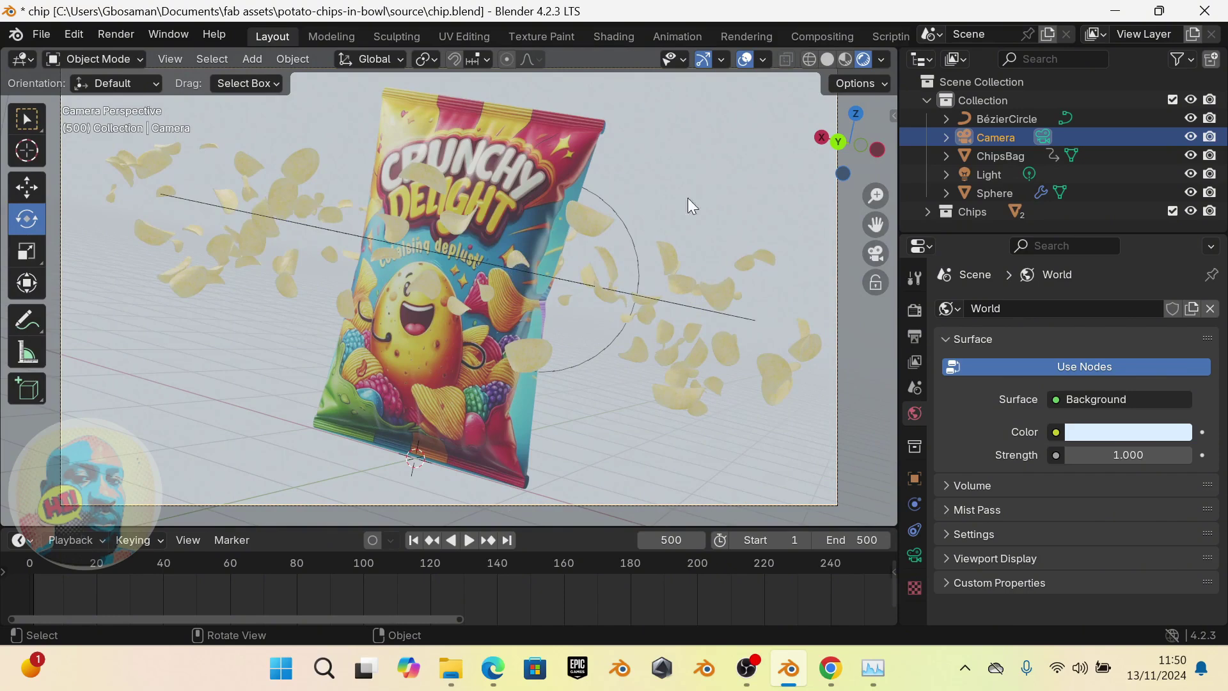
Hide the viewport overlays and play the animation through the camera
left_click(745, 60)
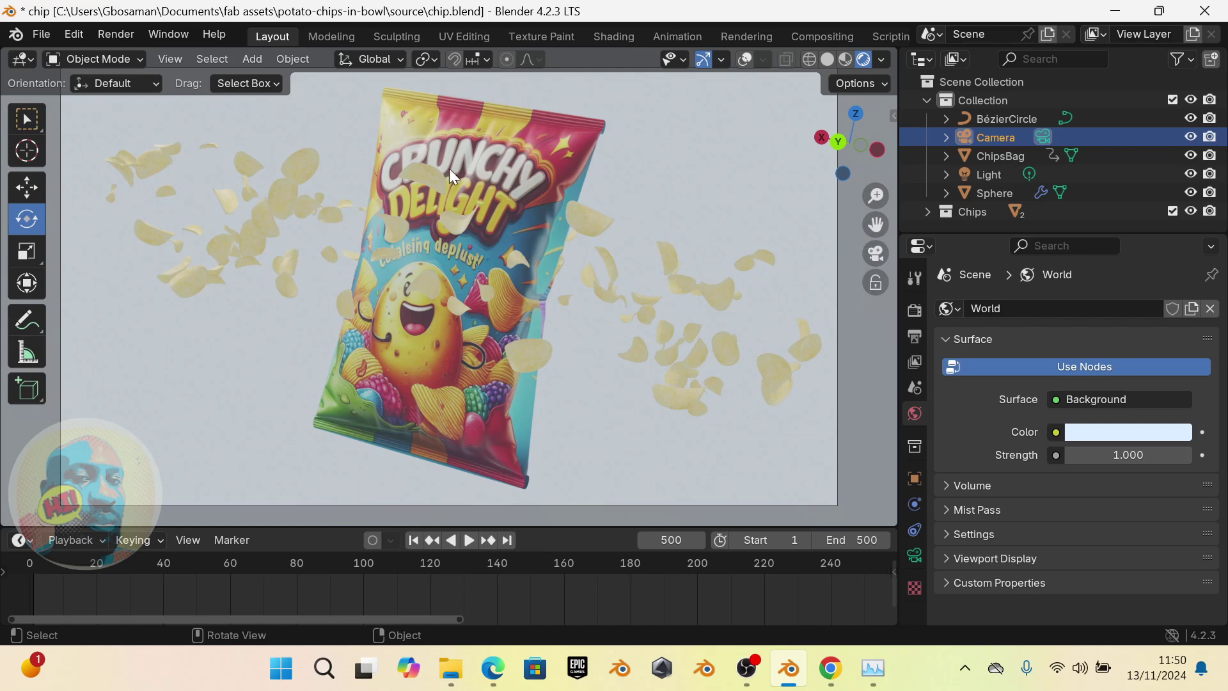
left_click(469, 540)
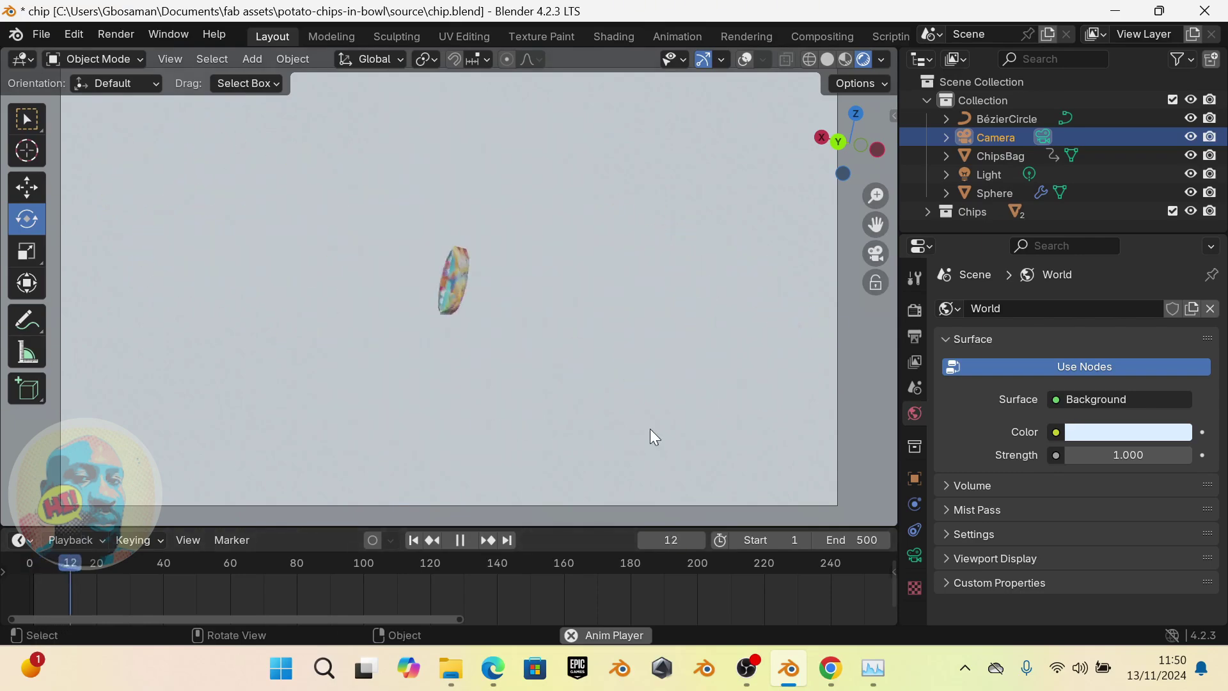
mouse_move(835, 669)
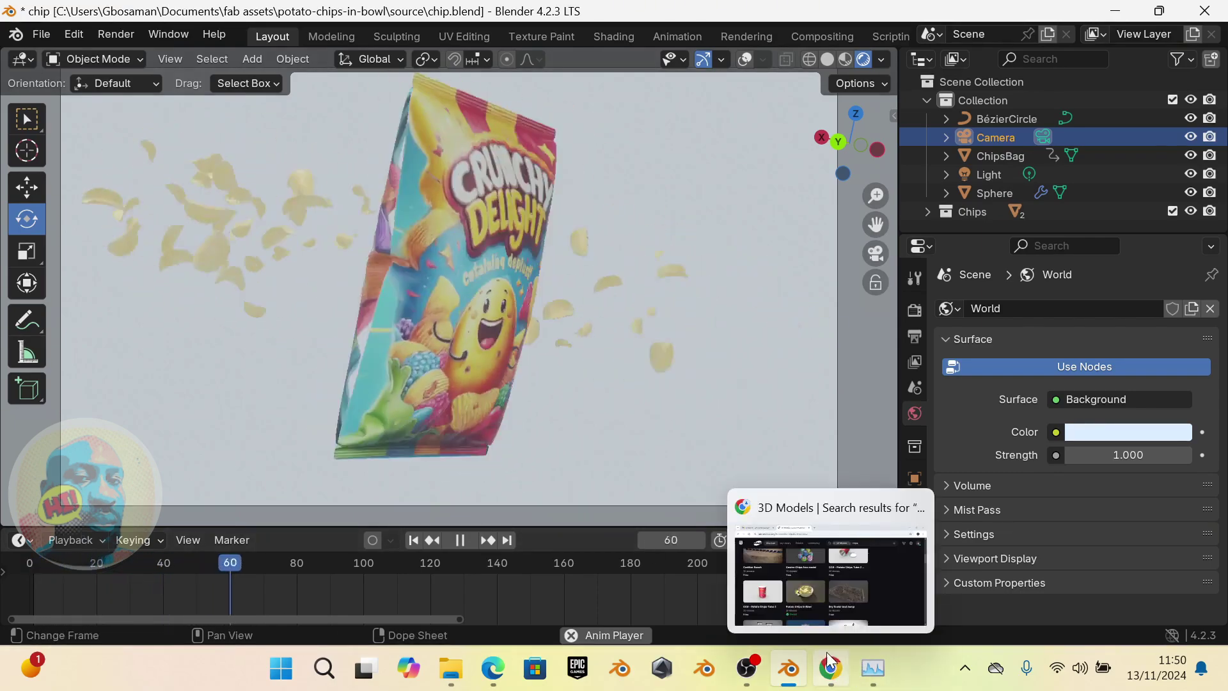